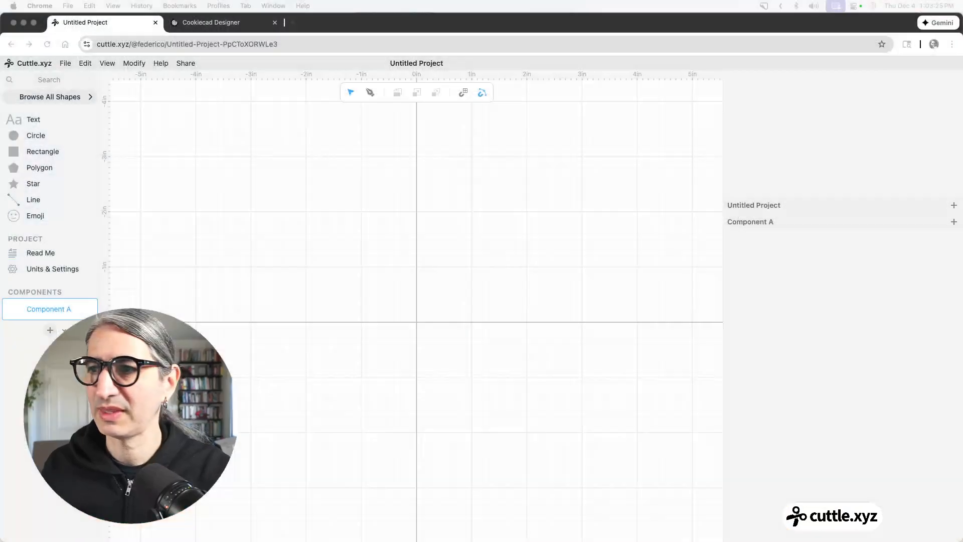
Switch to Cookiecad Designer, load the sample circle shape as an imprint cutter, and view its 3D preview from an angle.
click(254, 23)
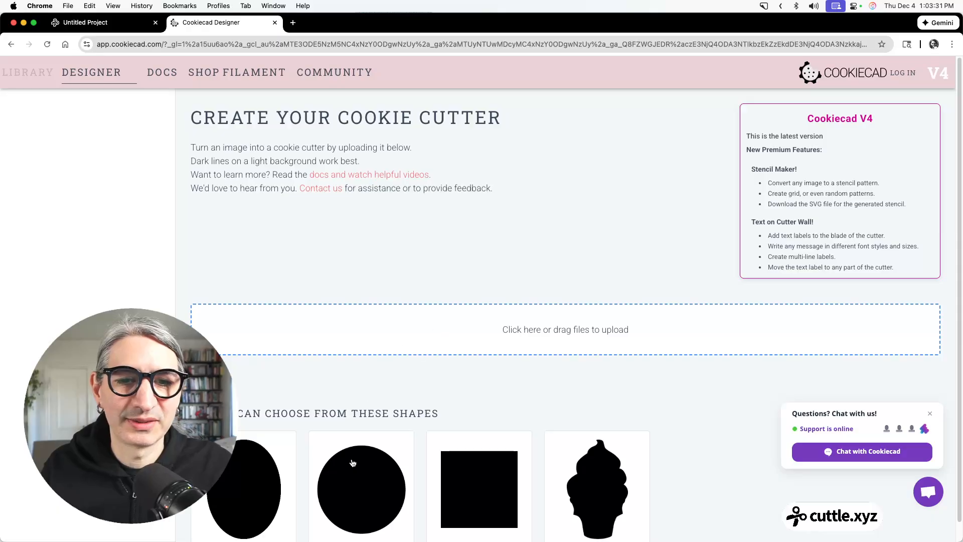
click(377, 464)
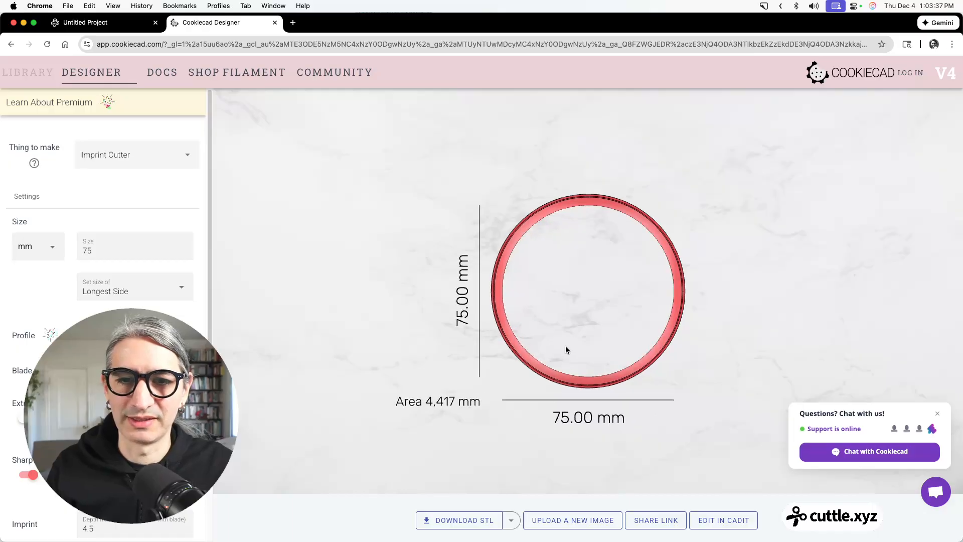
drag(545, 359, 633, 317)
scroll(611, 311, up, 8)
scroll(499, 394, down, 4)
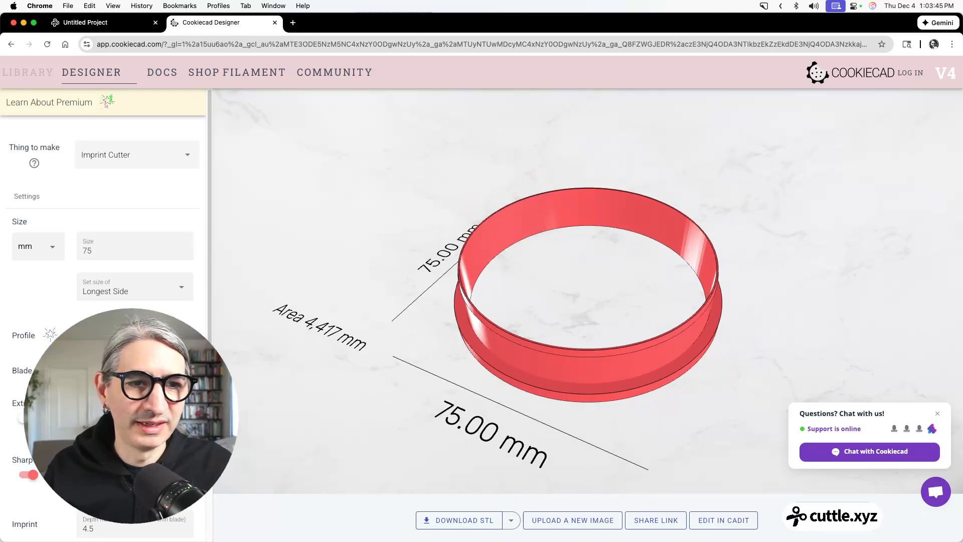
Set the cutter's imprint depth from blade to 5 mm.
scroll(130, 401, down, 1)
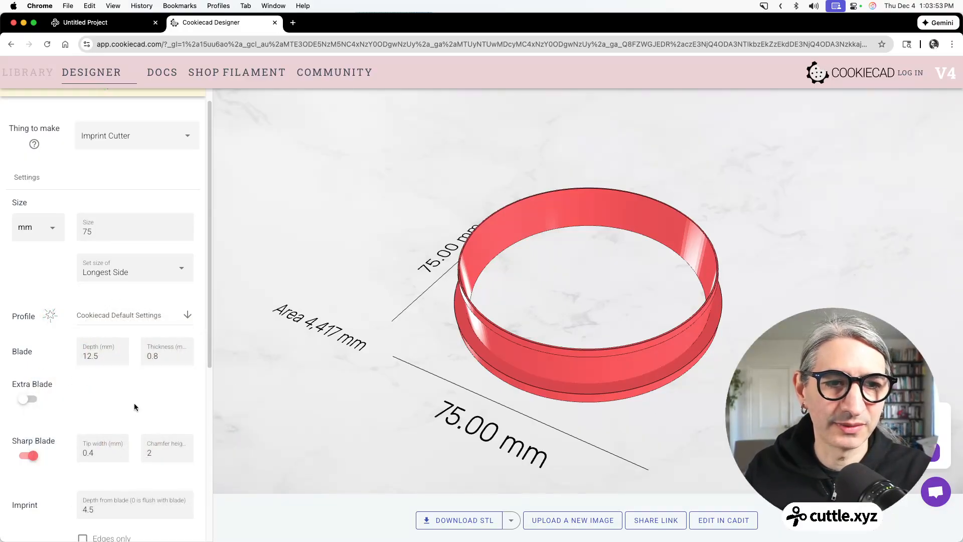
scroll(136, 404, down, 5)
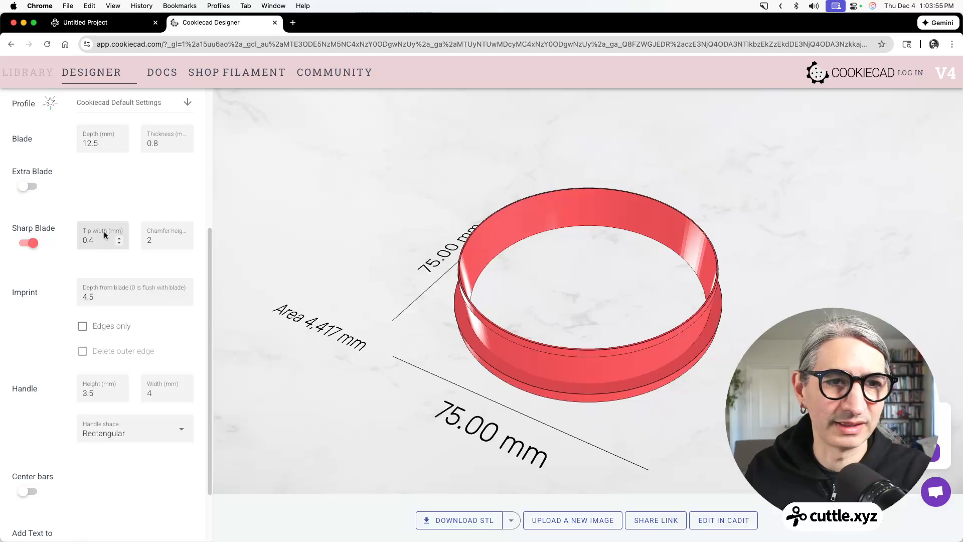
click(106, 297)
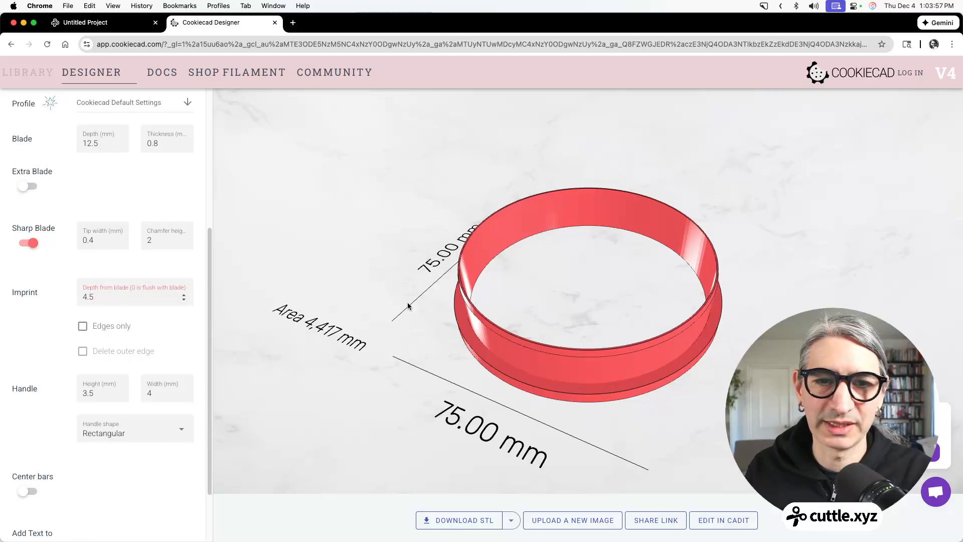
click(184, 297)
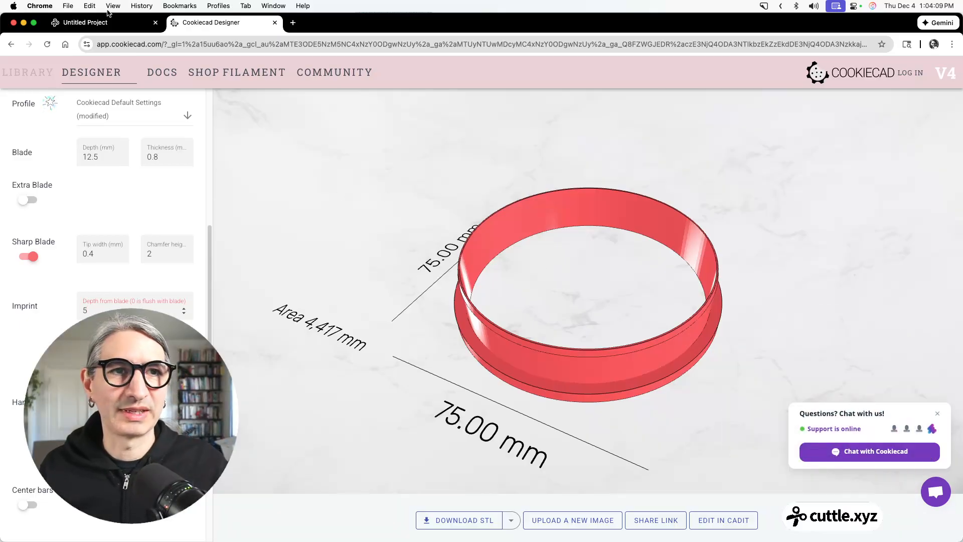
Switch to the Cuttle project and rename it "Cookie cutter".
click(96, 22)
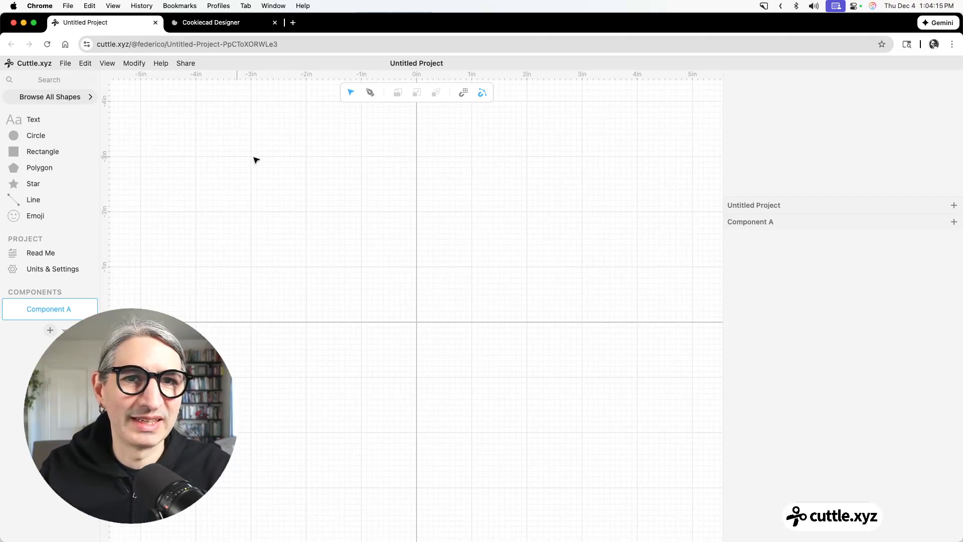
click(425, 63)
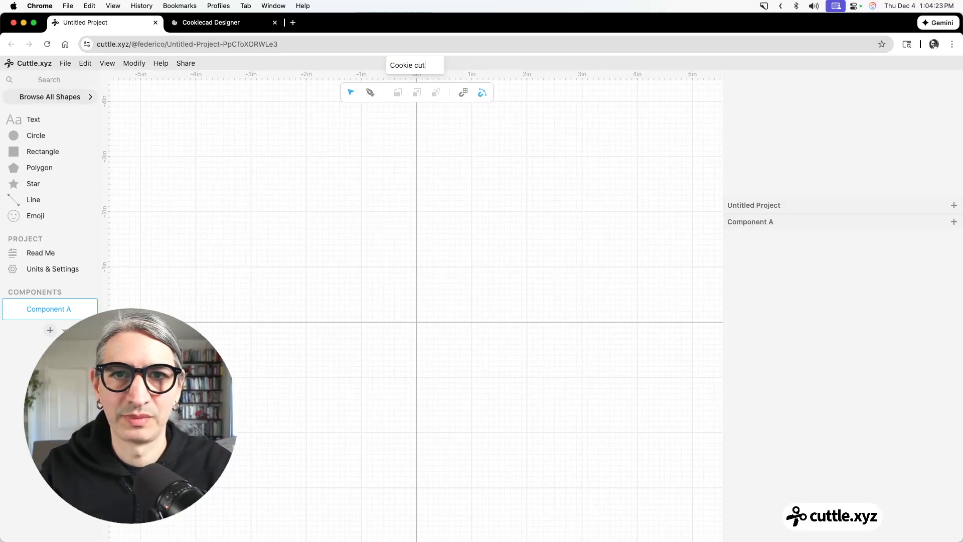
key(Return)
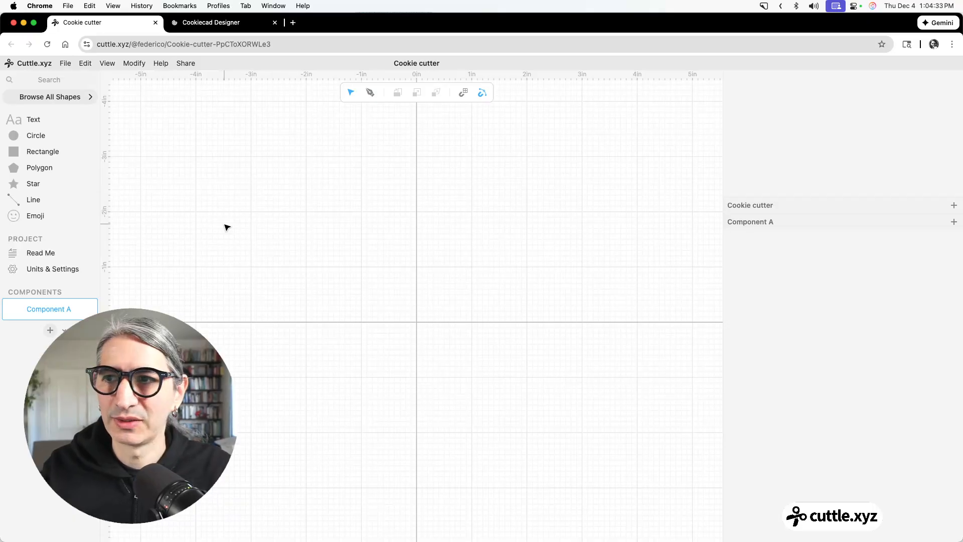
Set the project units to Millimeters and return to the Component A canvas.
click(55, 270)
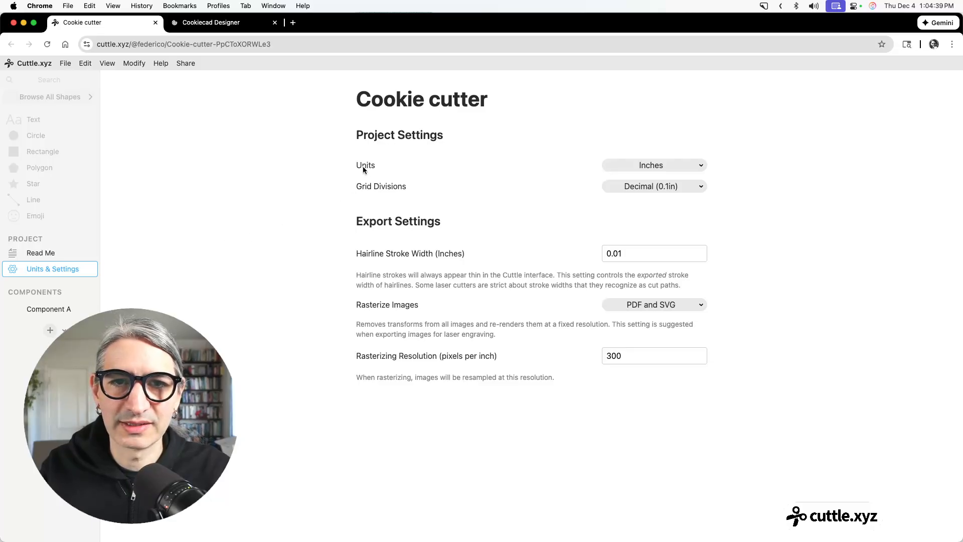
click(649, 168)
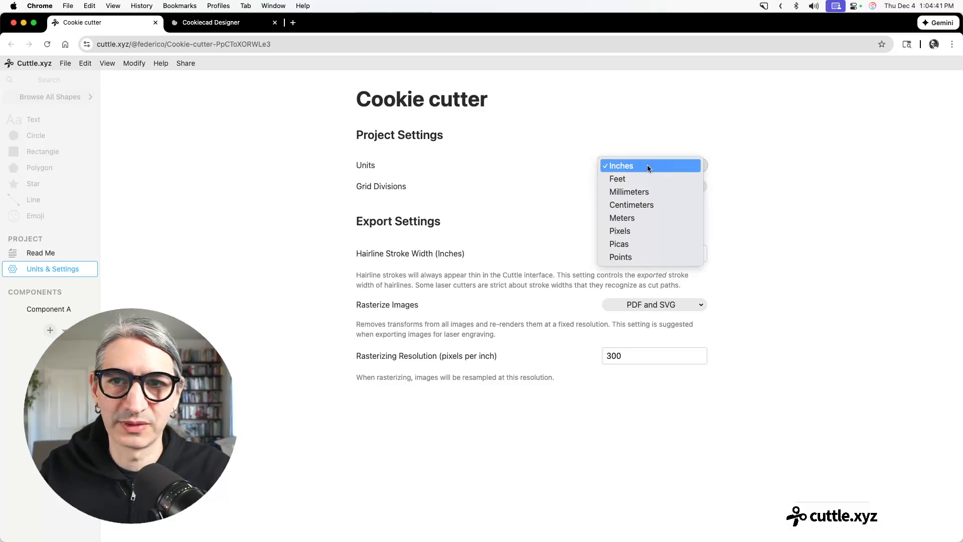
key(Escape)
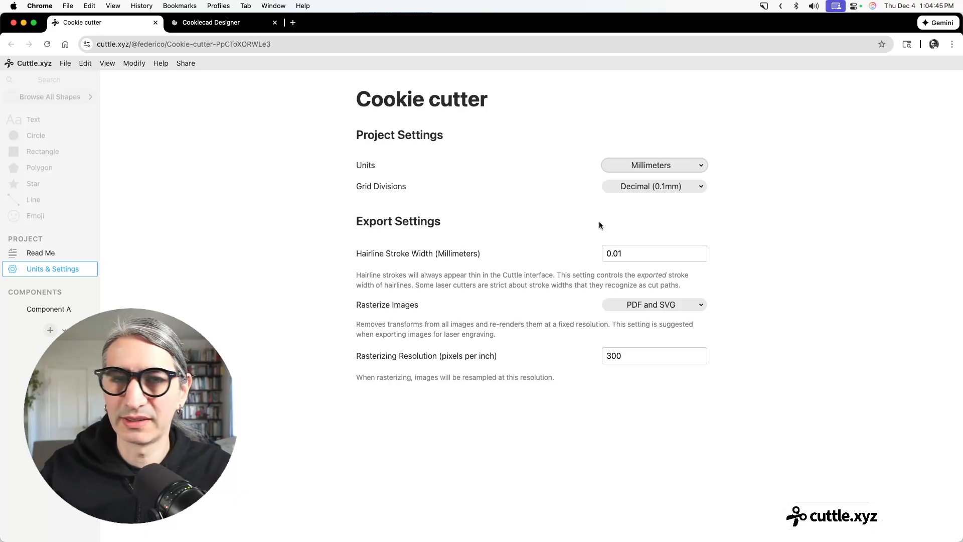
click(57, 253)
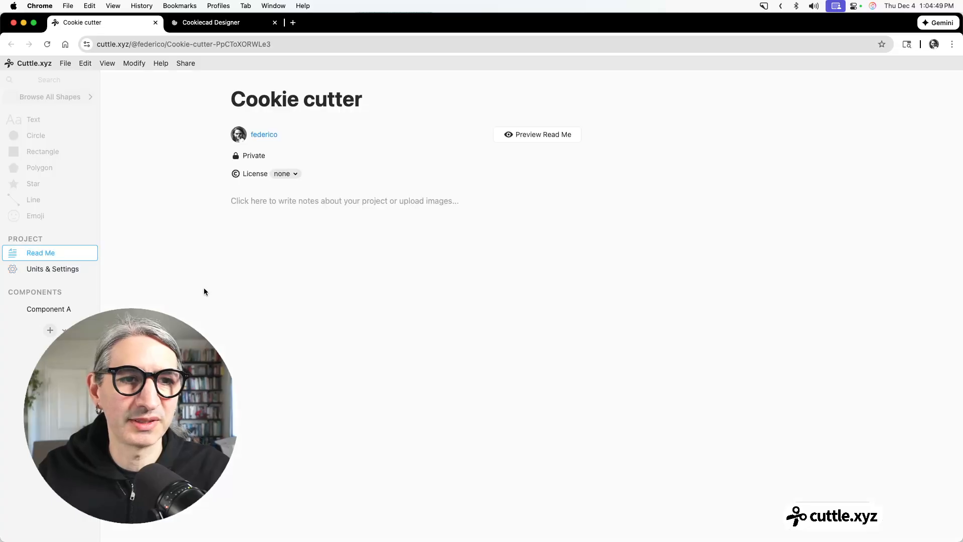
click(55, 309)
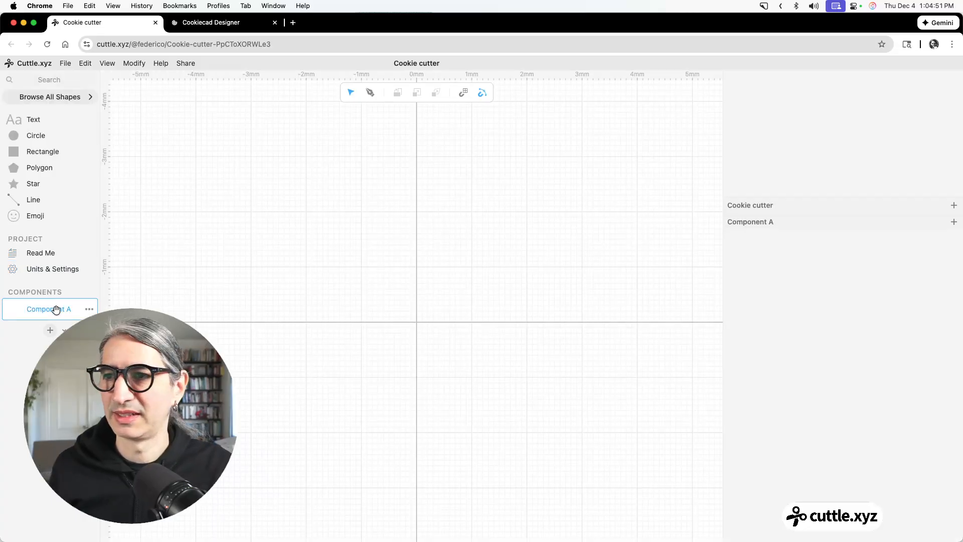
Place a rectangle centred on the origin and set its scale to a uniform 24 mm.
scroll(503, 352, up, 5)
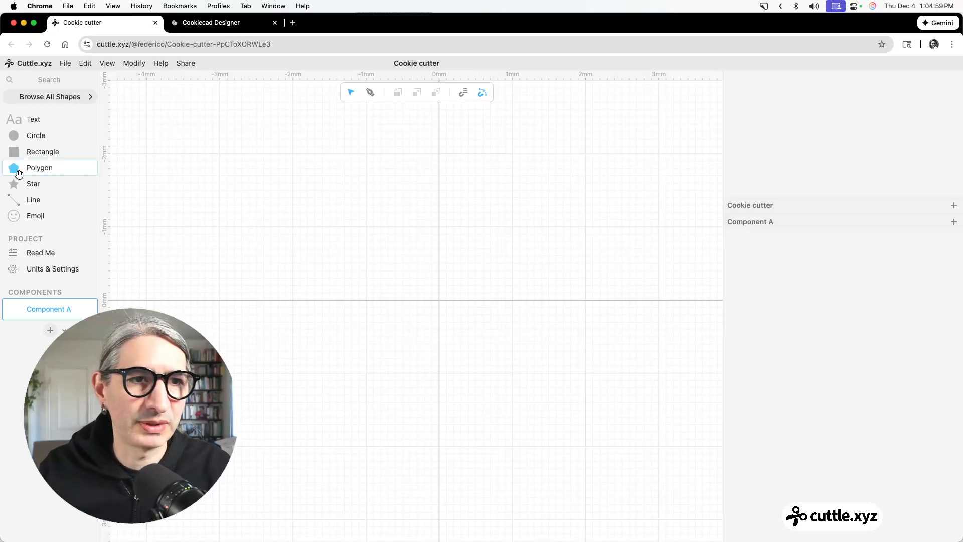
drag(16, 152, 439, 299)
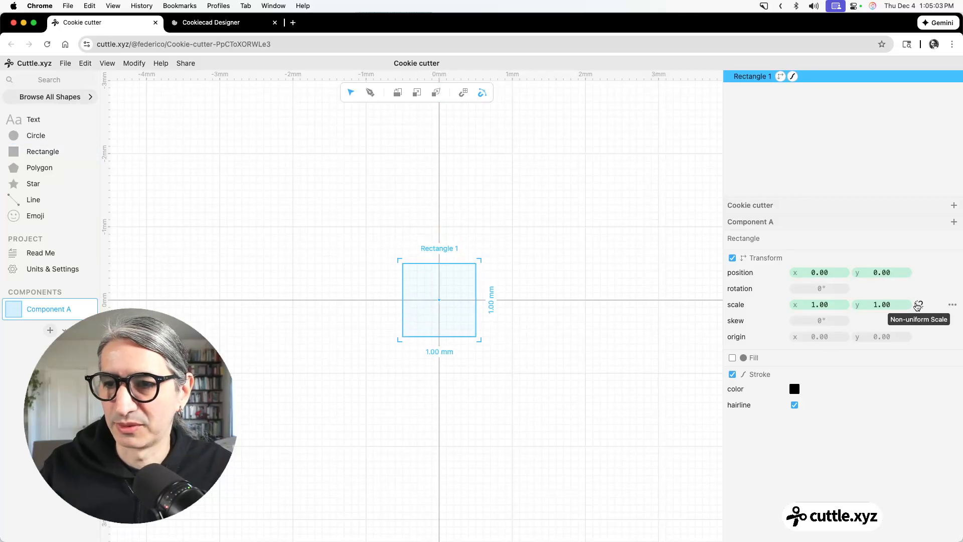
click(919, 305)
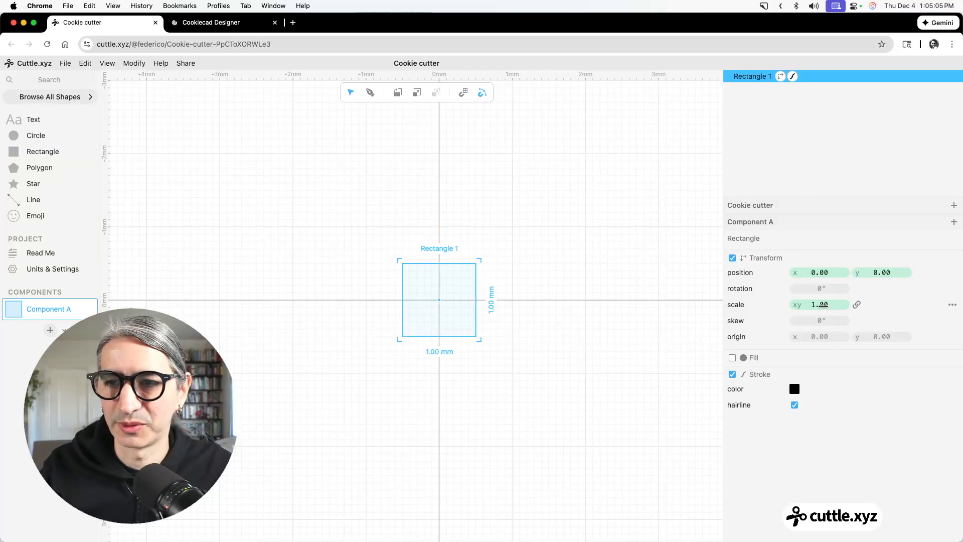
click(823, 304)
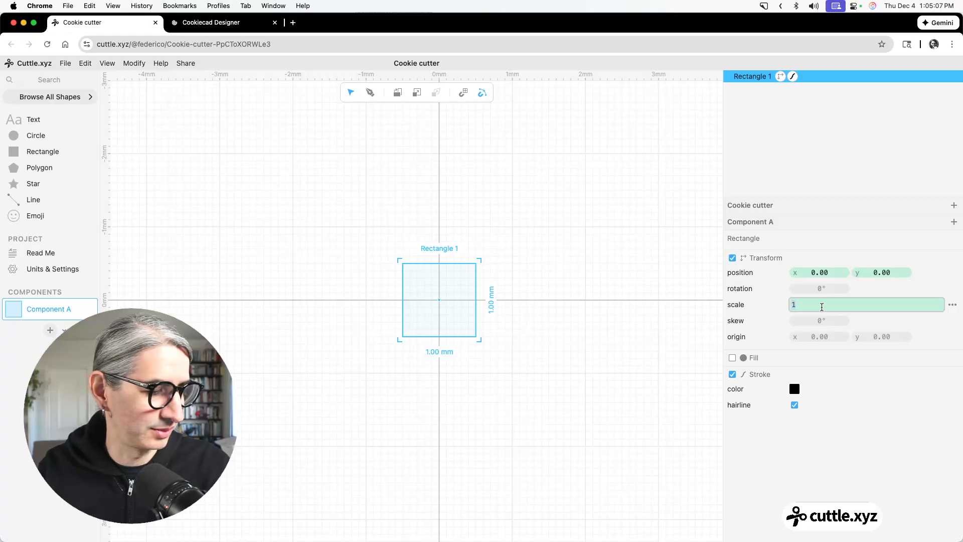
text(24)
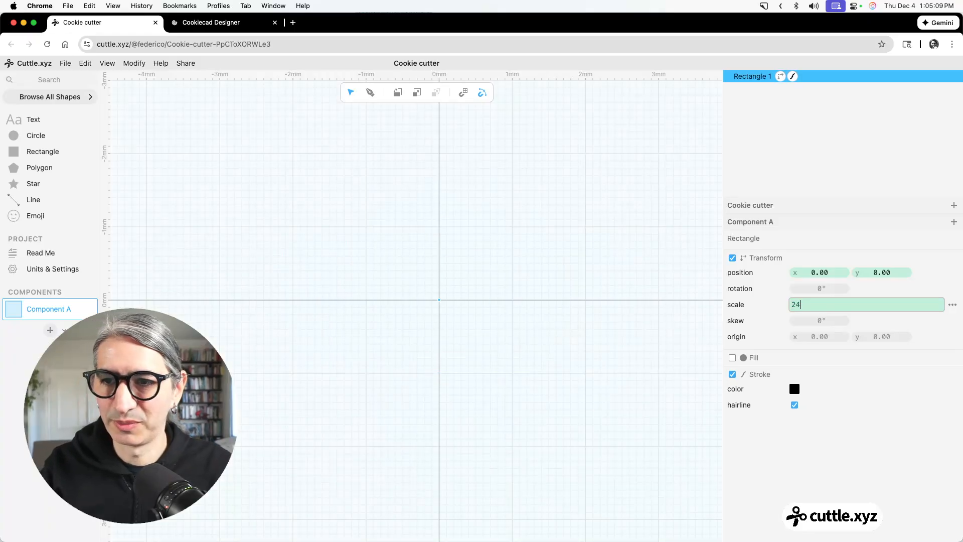
text( mm)
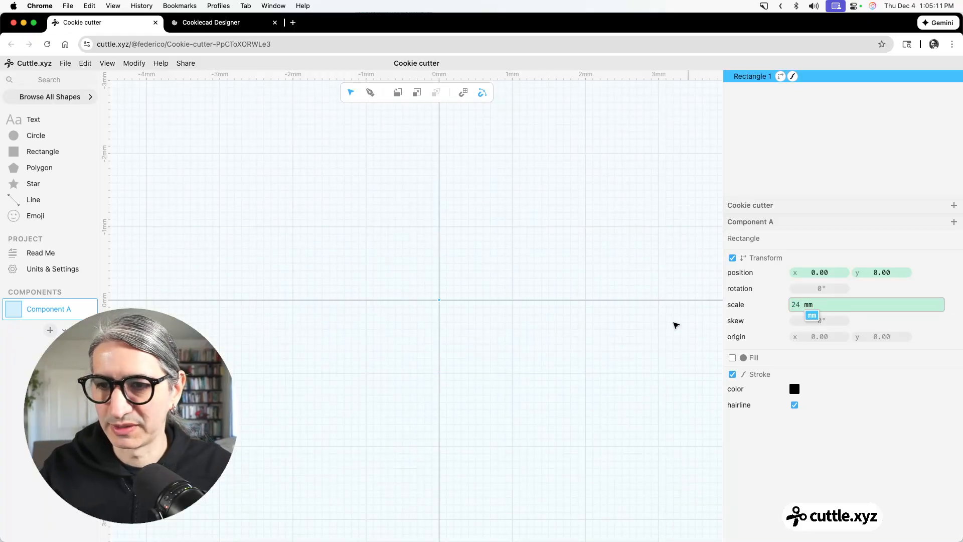
click(631, 323)
scroll(391, 268, down, 10)
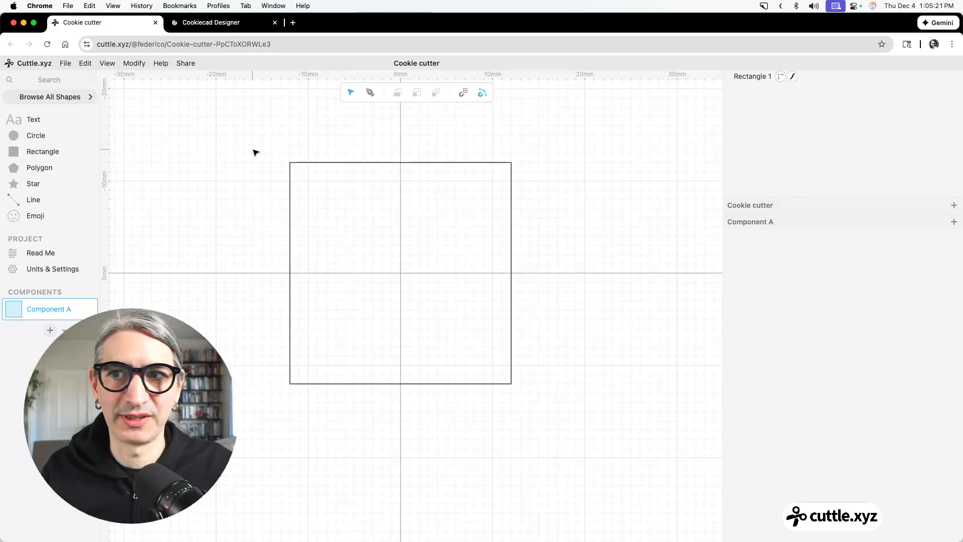
Select the square and change its stroke color to blue.
scroll(264, 180, up, 2)
scroll(268, 201, down, 1)
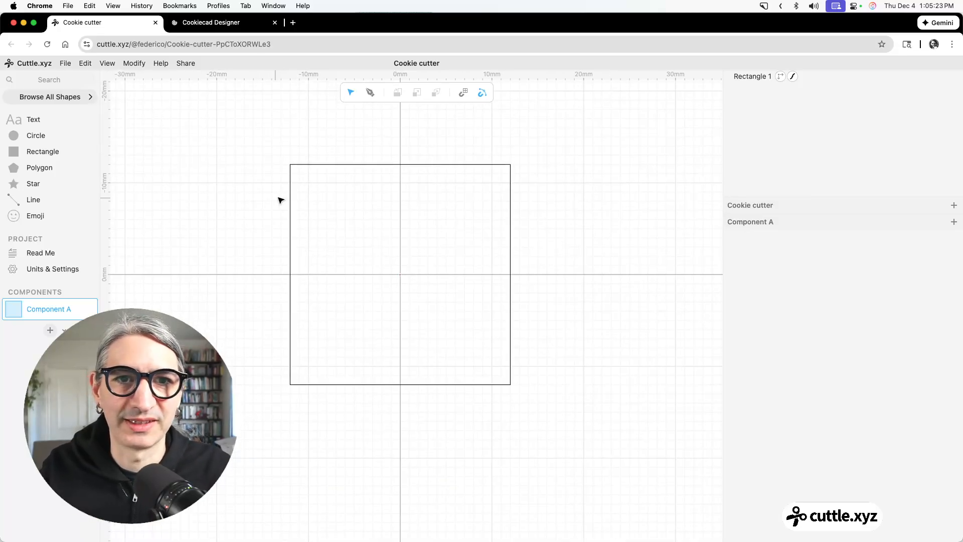
drag(298, 180, 309, 198)
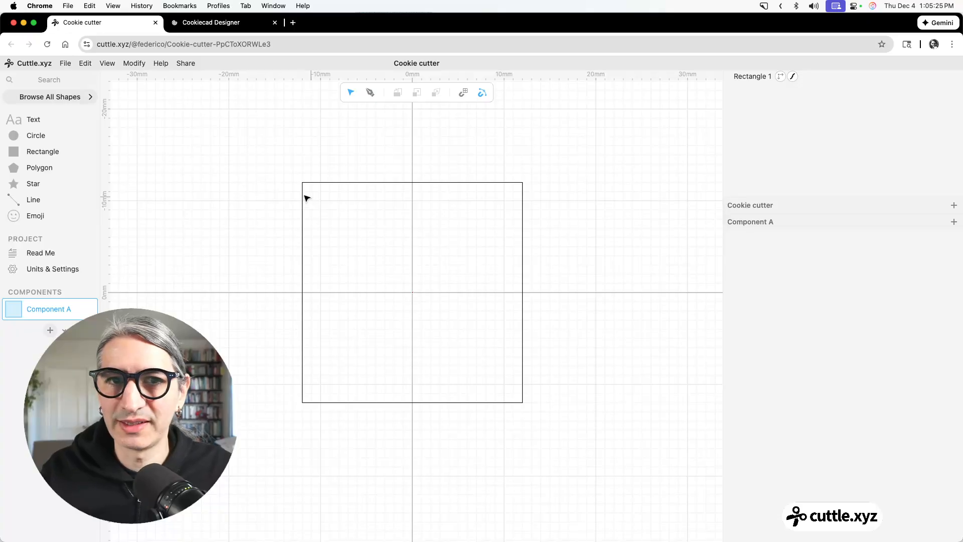
drag(267, 145, 560, 409)
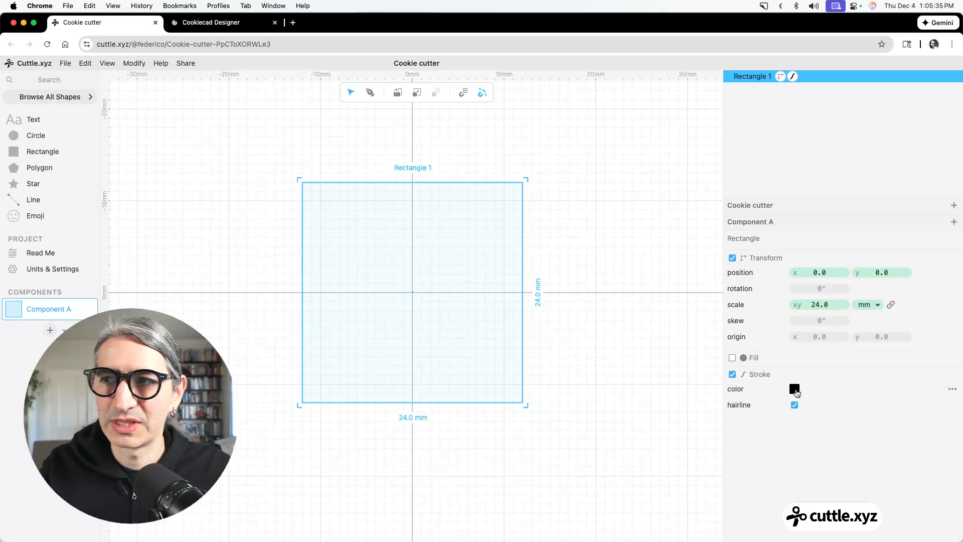
click(795, 390)
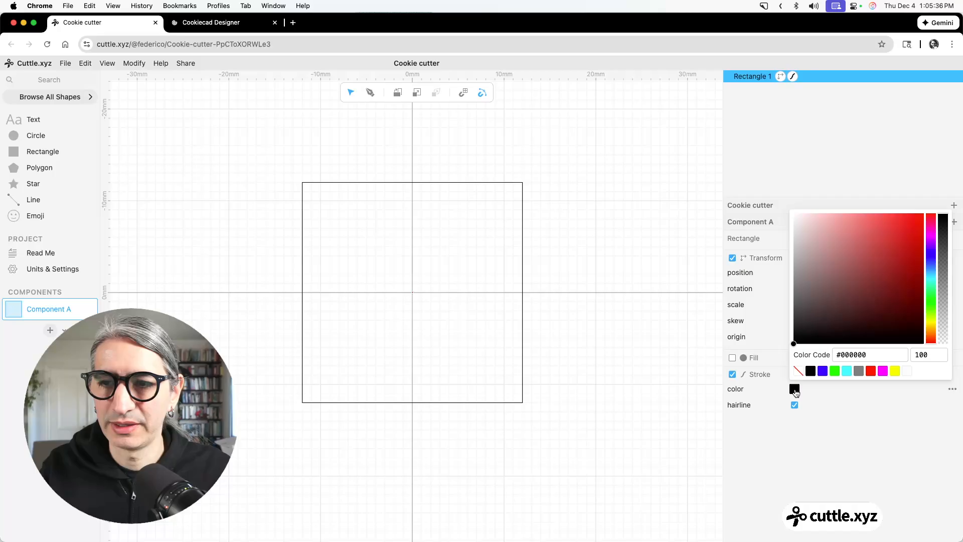
click(823, 372)
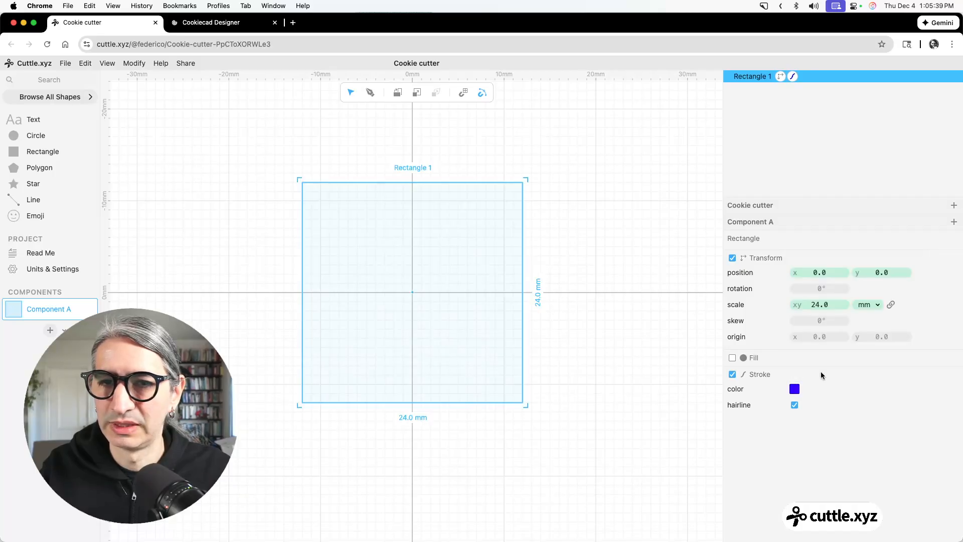
Turn off the square's hairline stroke and set the stroke width to 0.8 mm.
click(795, 405)
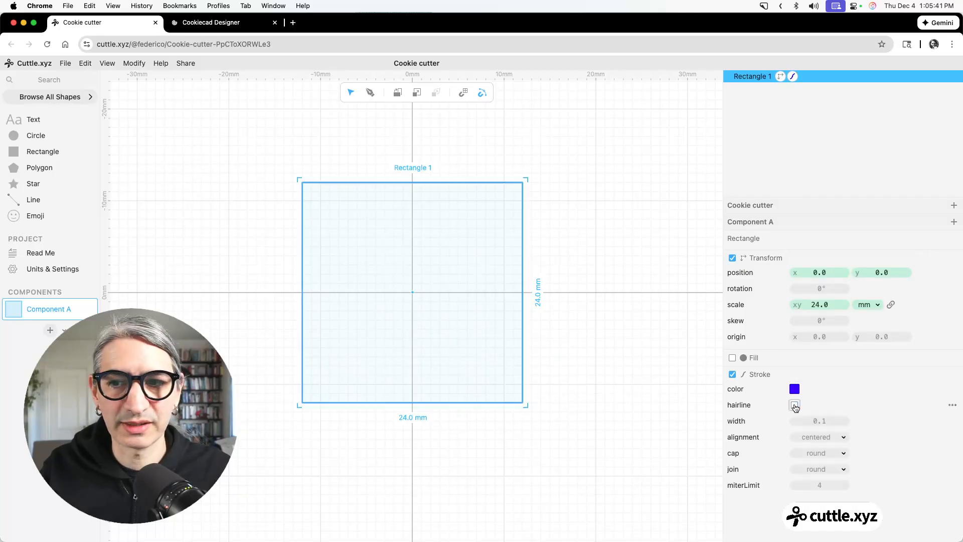
drag(819, 421, 826, 421)
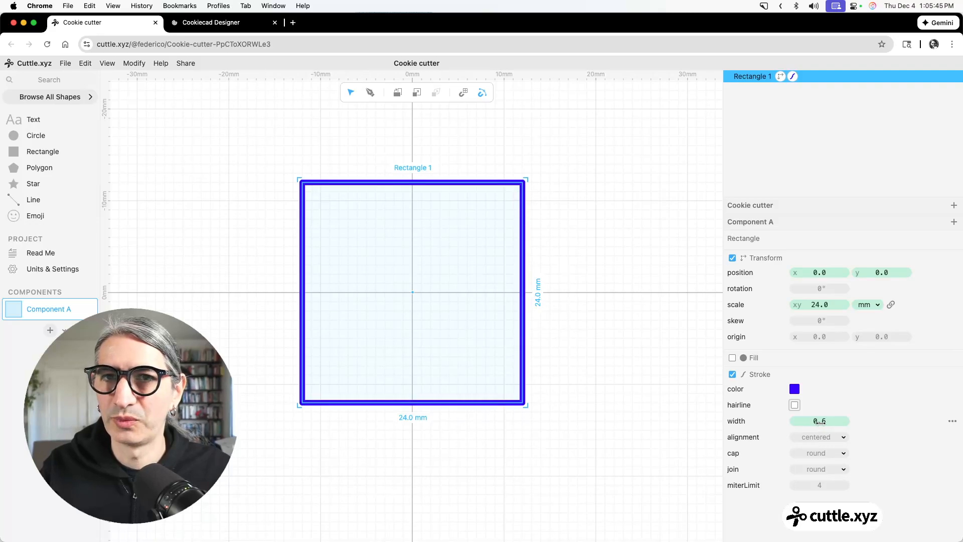
scroll(484, 290, up, 5)
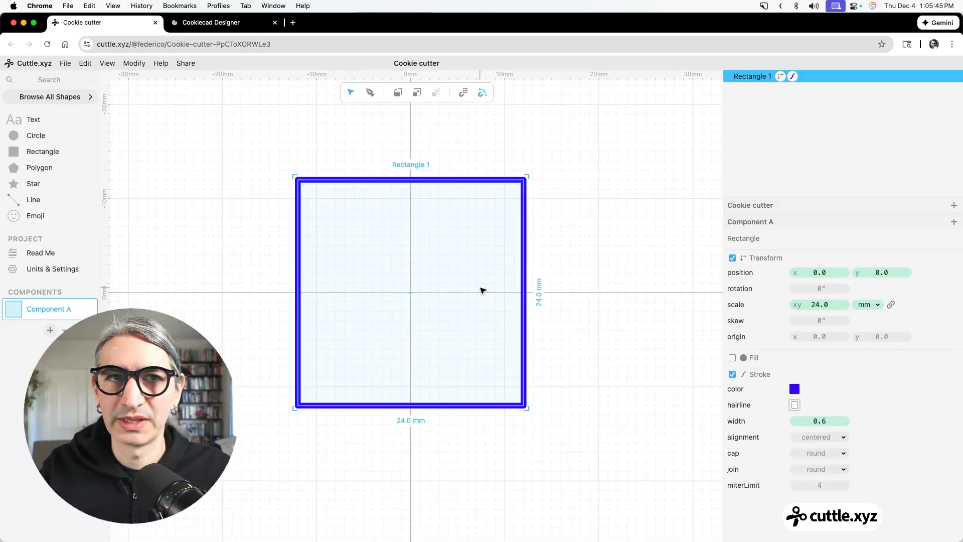
click(822, 422)
text(0)
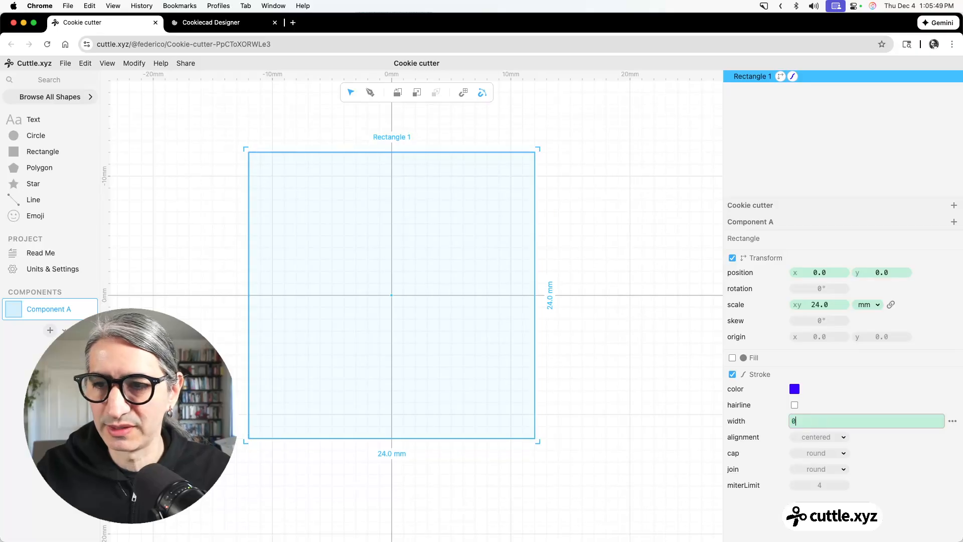
text(.8)
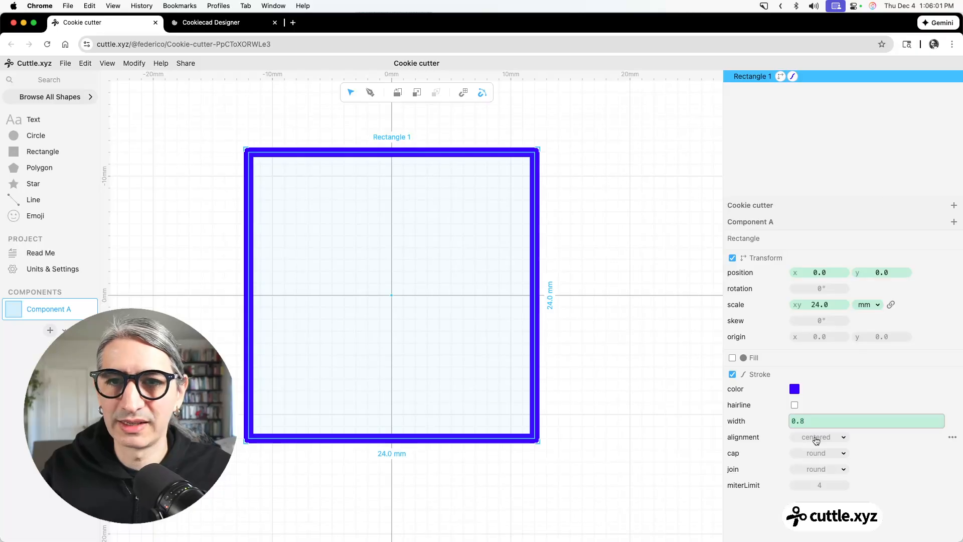
Set the square's stroke alignment to outer.
scroll(577, 243, up, 5)
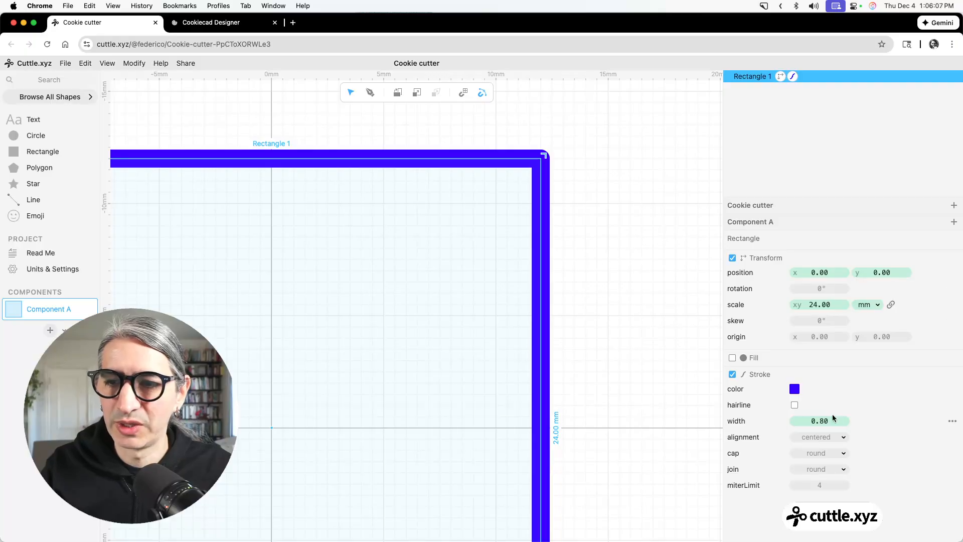
click(826, 437)
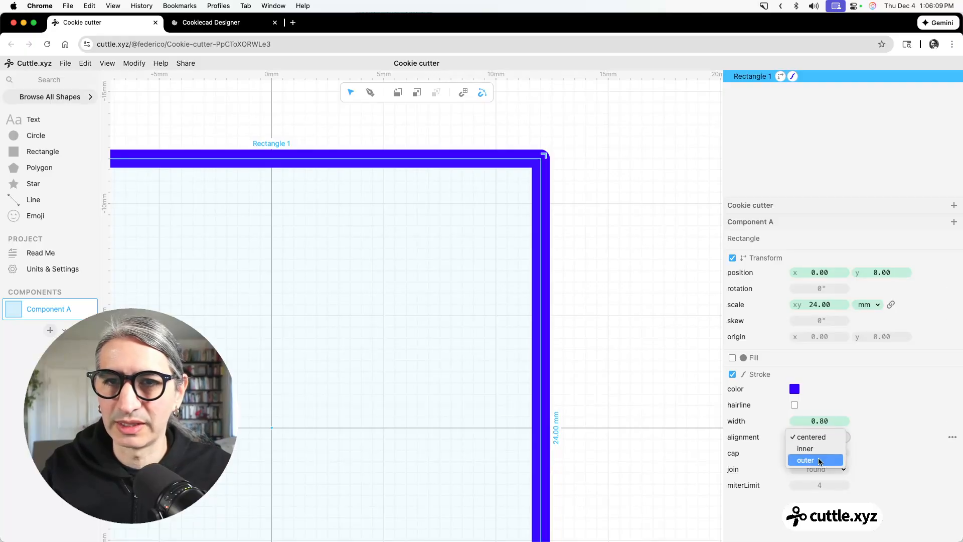
click(819, 461)
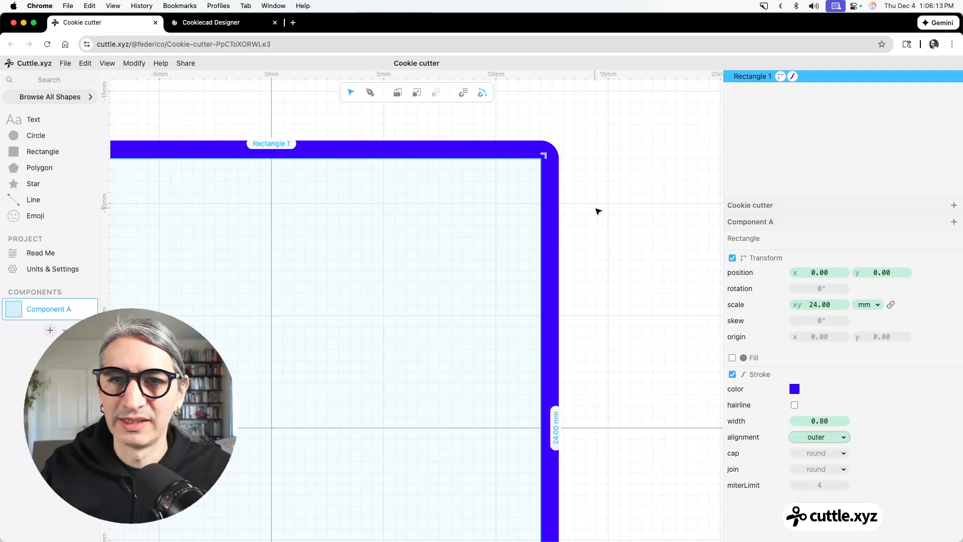
Set the square's stroke cap to round.
key(super+minus)
key(super+minus)
drag(620, 245, 608, 217)
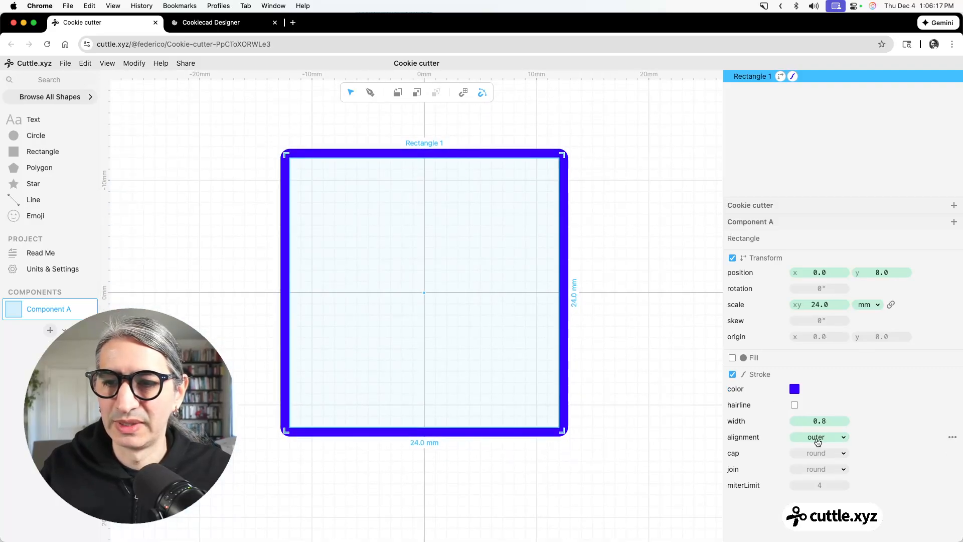
key(super+equal)
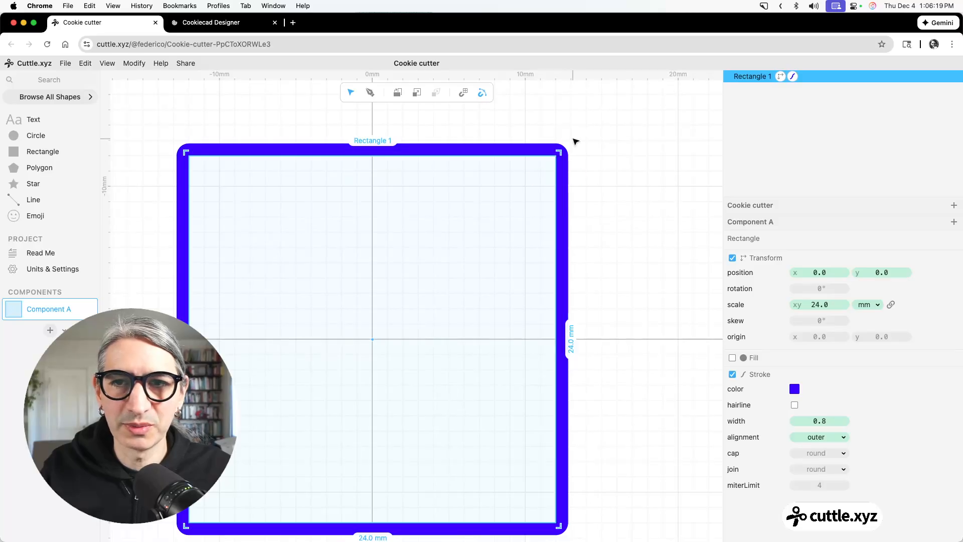
click(832, 459)
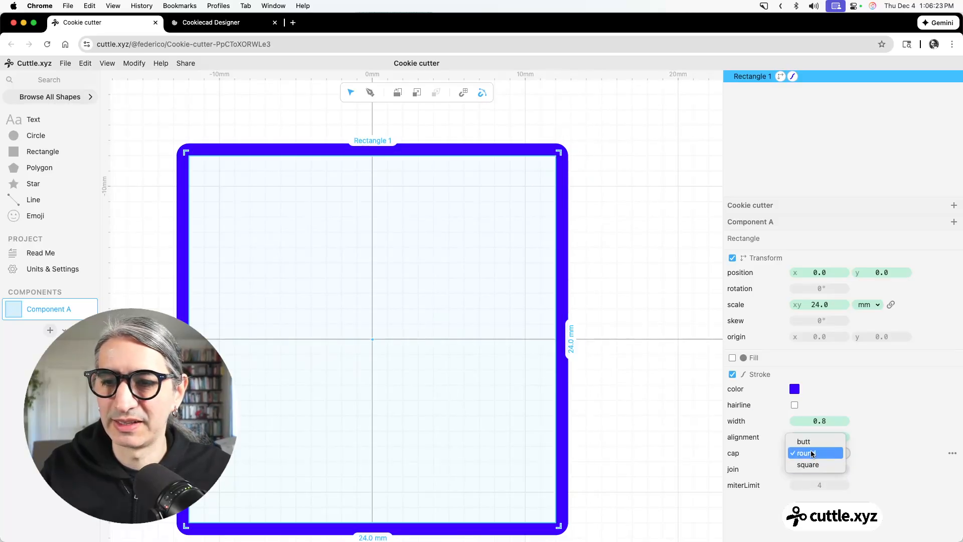
click(817, 469)
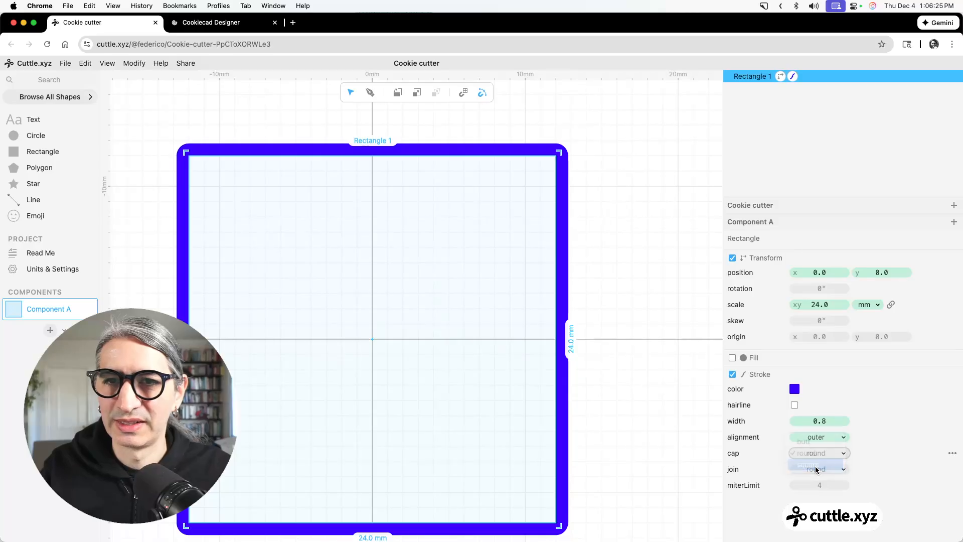
click(823, 453)
click(821, 441)
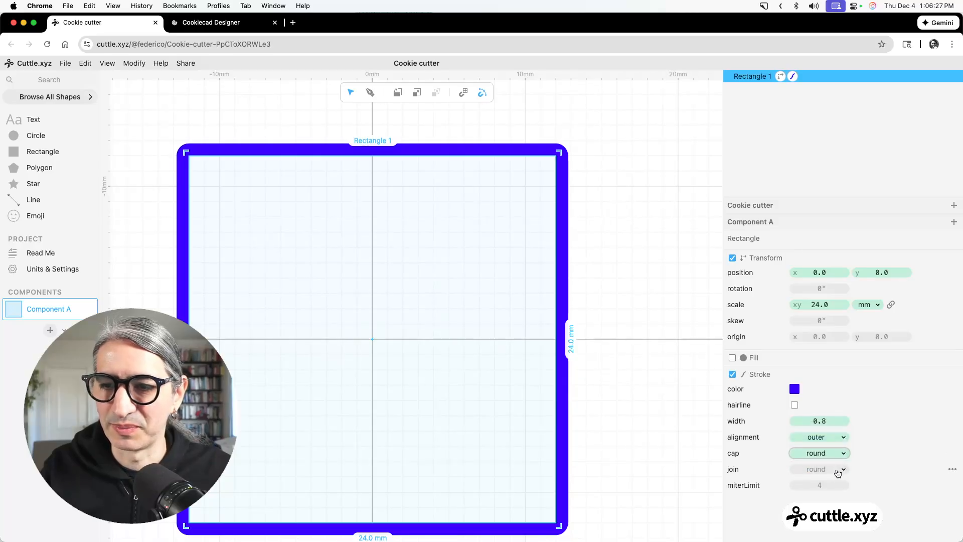
Set the square's stroke join to miter.
click(837, 470)
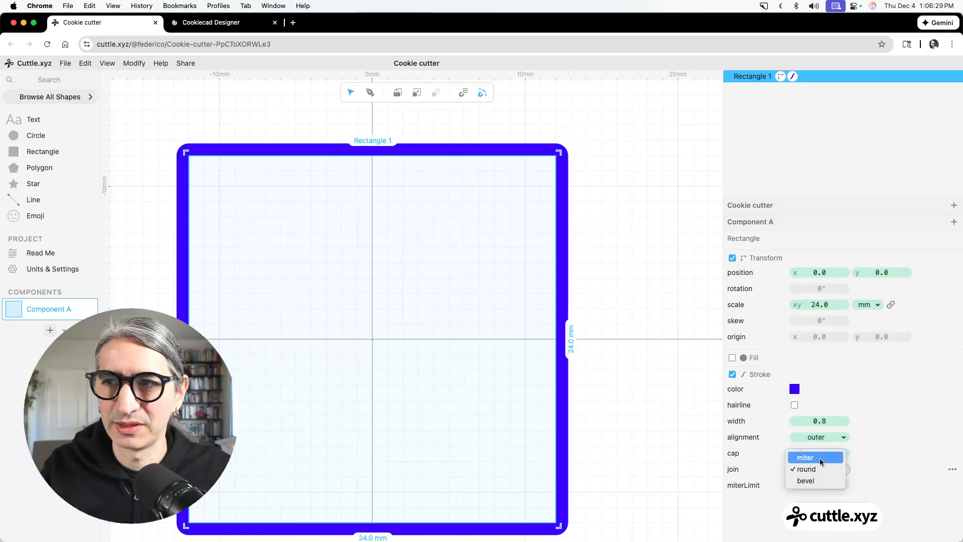
click(820, 458)
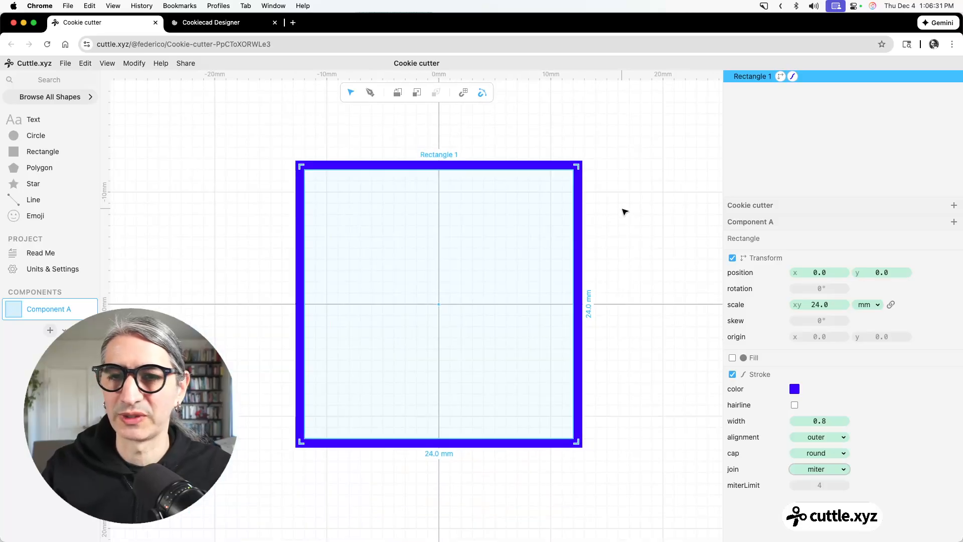
scroll(623, 208, down, 3)
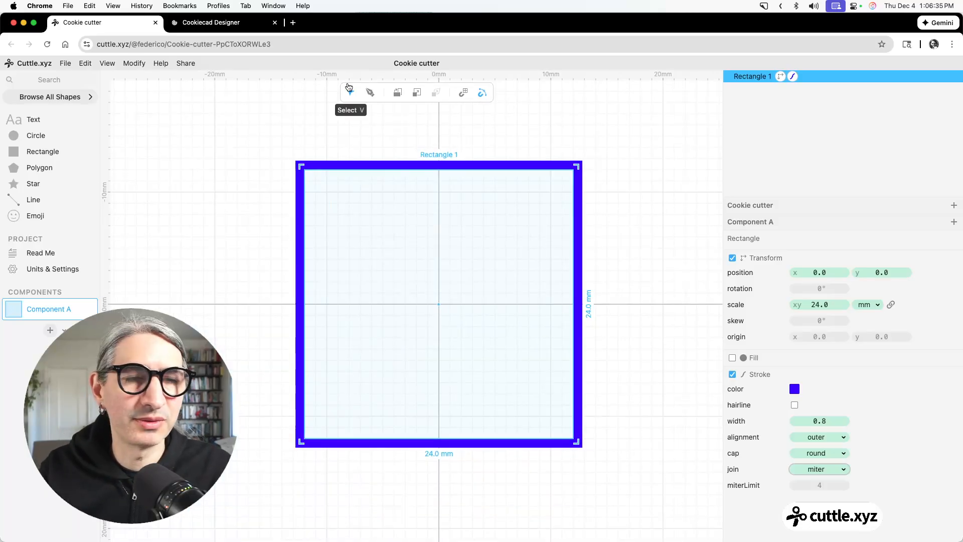
Preview the blue square as a 3D print export with a 10 mm height, and leave without downloading it.
click(65, 63)
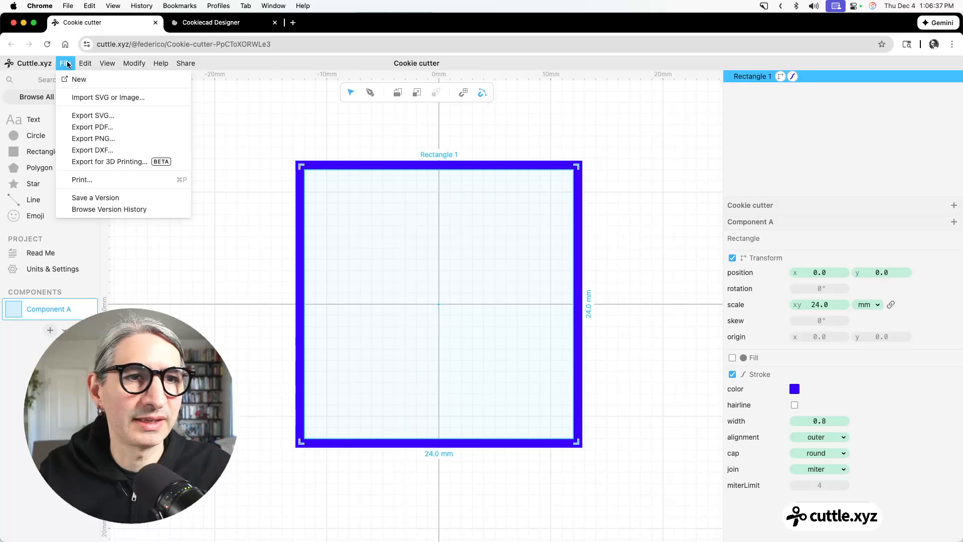
click(110, 161)
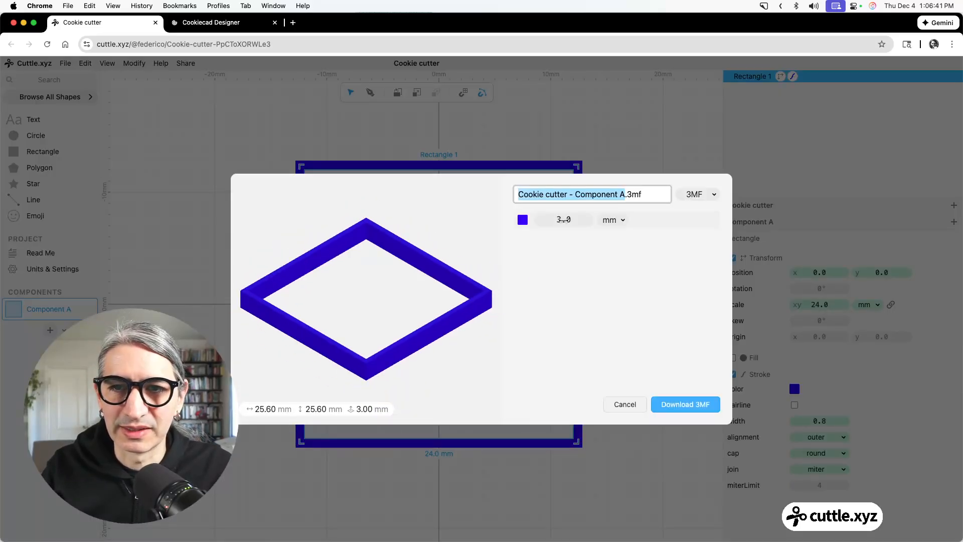
drag(564, 219, 664, 222)
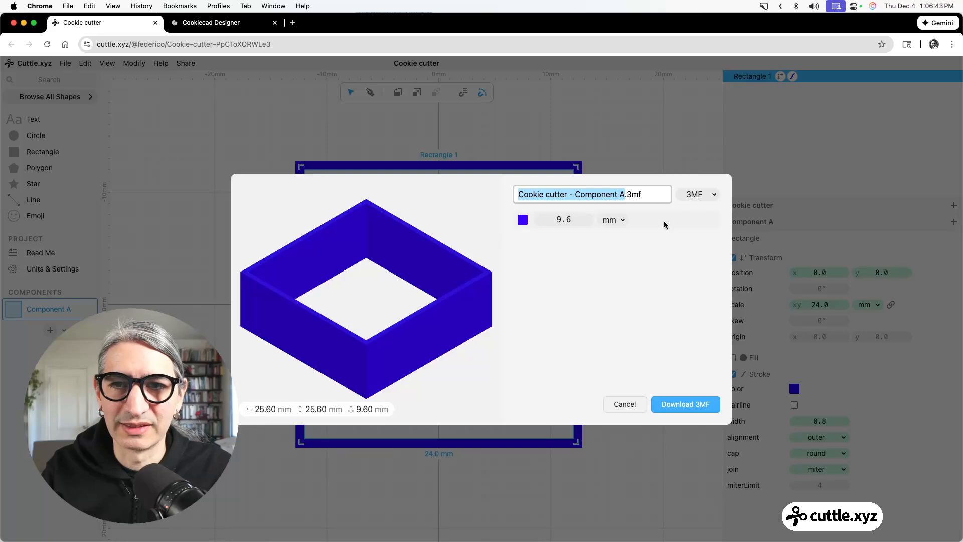
click(564, 219)
text(10)
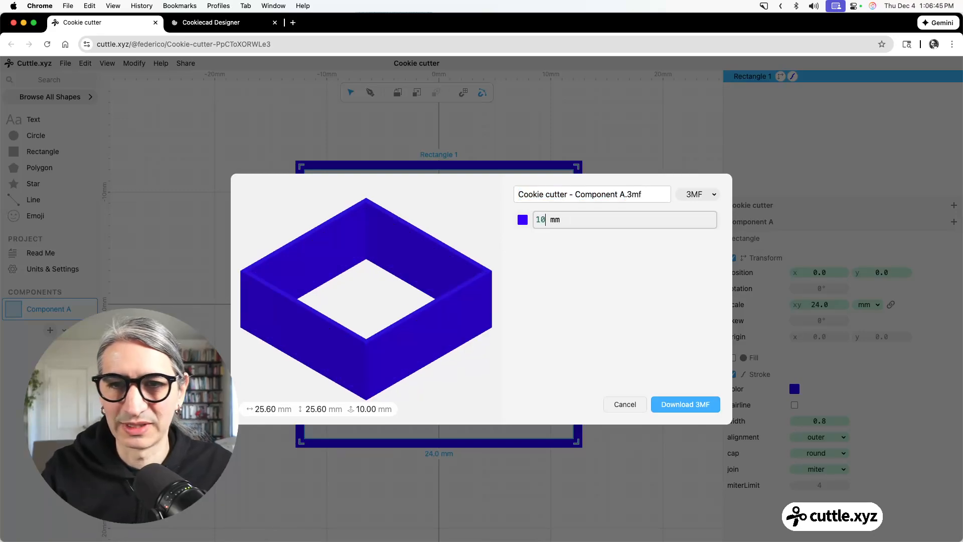
scroll(442, 269, down, 3)
mouse_move(482, 239)
mouse_down()
mouse_move(475, 254)
mouse_move(472, 246)
mouse_up()
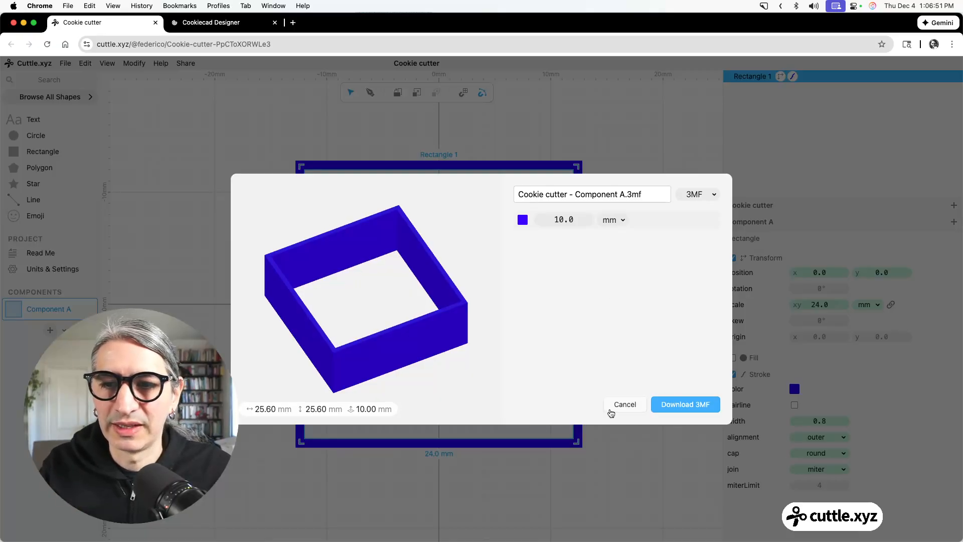
click(625, 405)
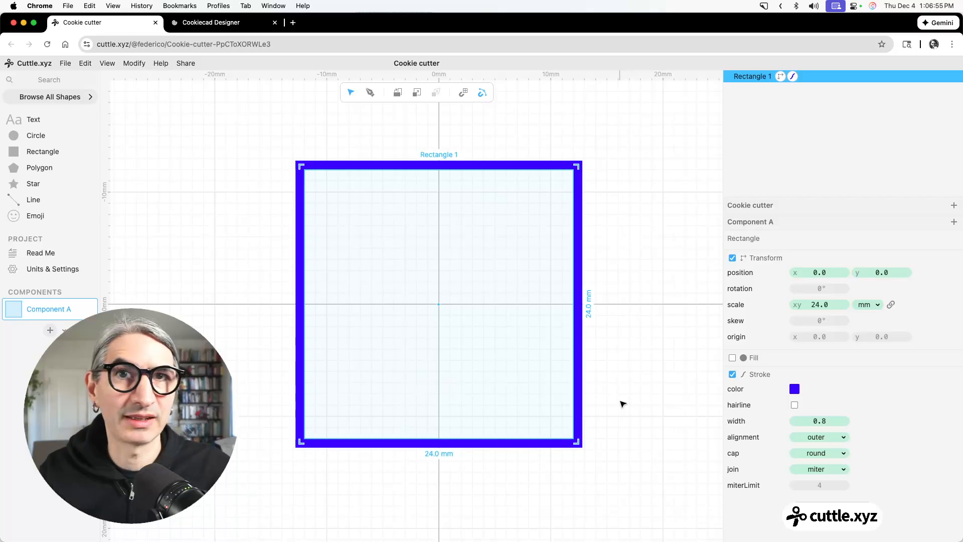
Duplicate the blue square in place.
click(649, 256)
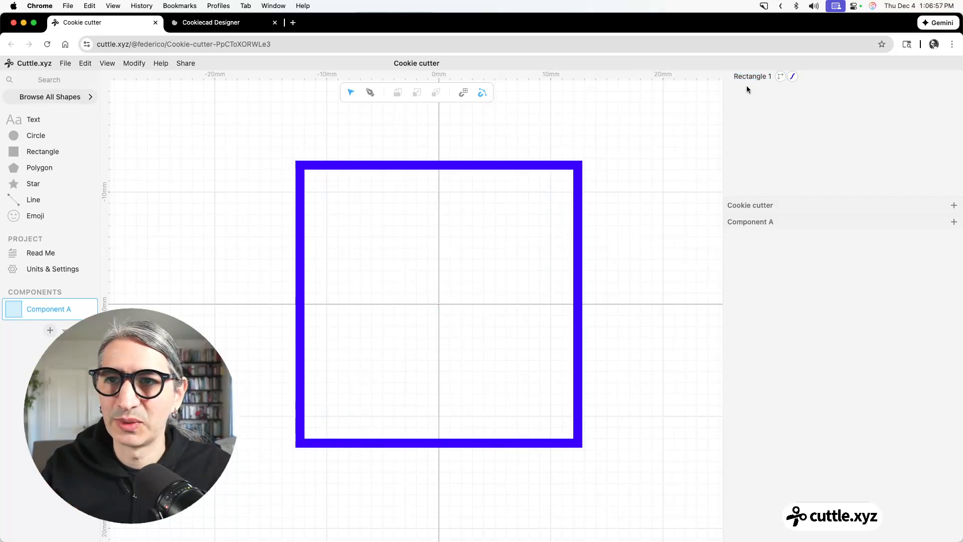
right_click(744, 80)
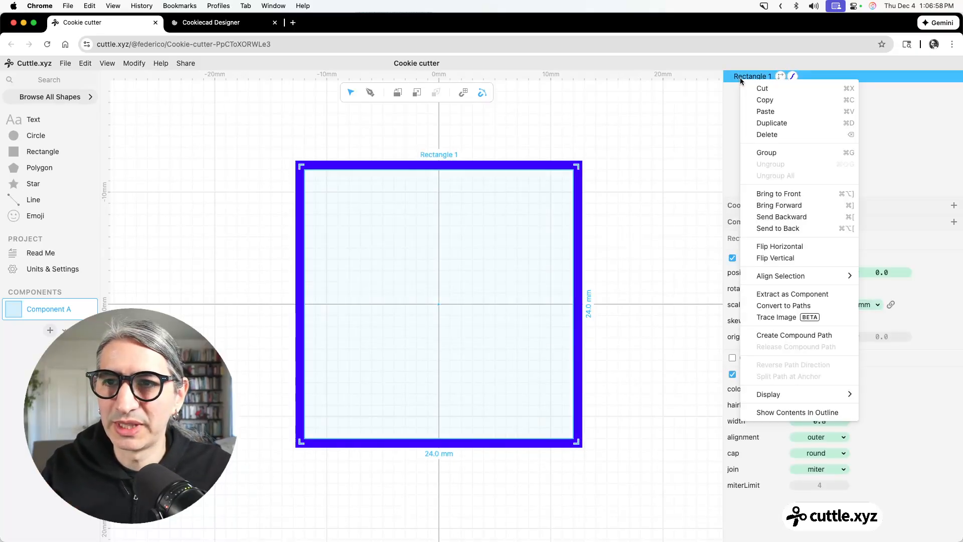
click(761, 124)
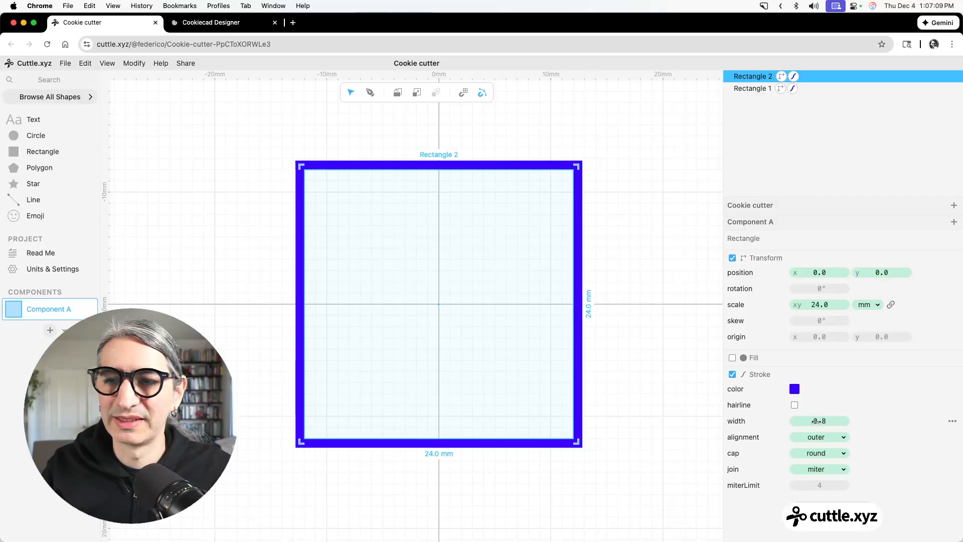
Set the duplicate square's stroke width to 3 mm and its stroke color to green.
drag(816, 421, 850, 421)
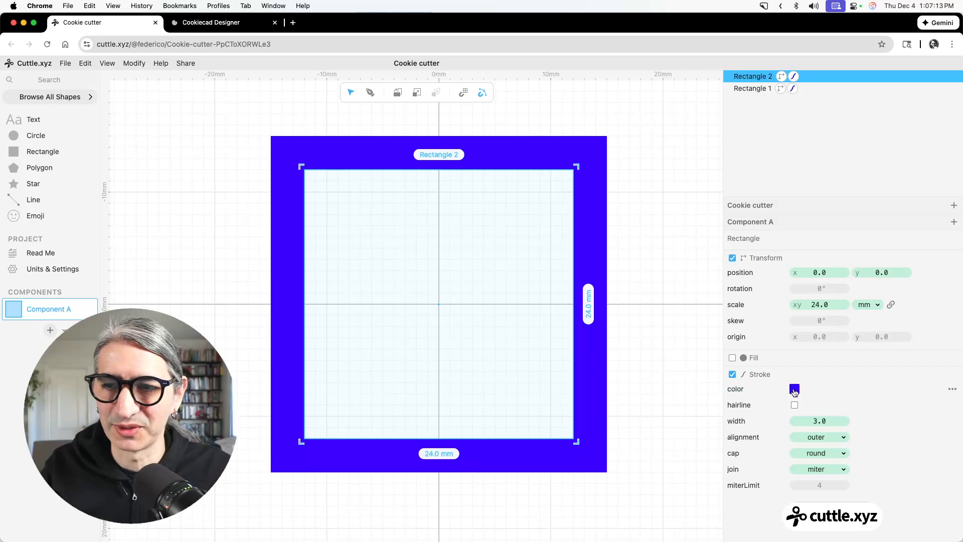
click(793, 389)
click(839, 375)
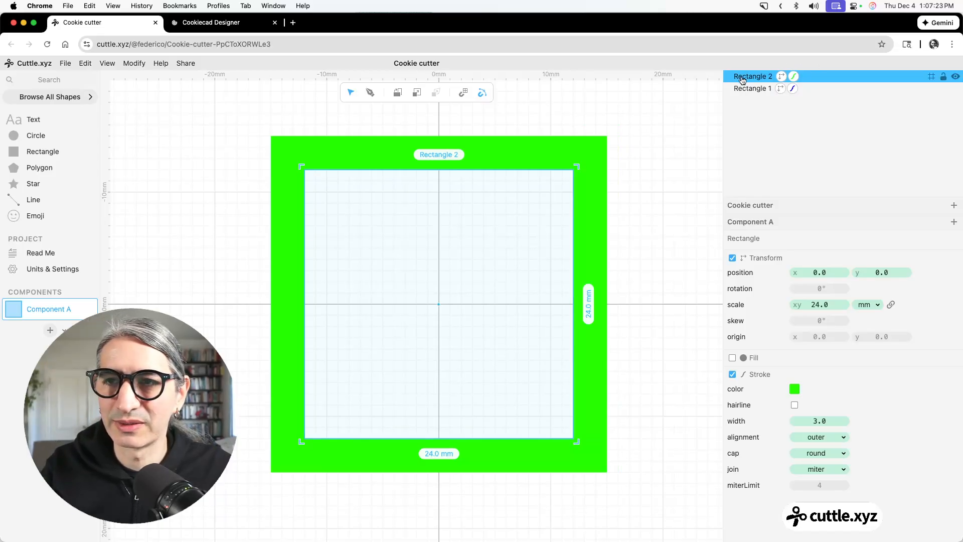
Move the green square behind the blue one and set its stroke join to round.
drag(748, 77, 746, 90)
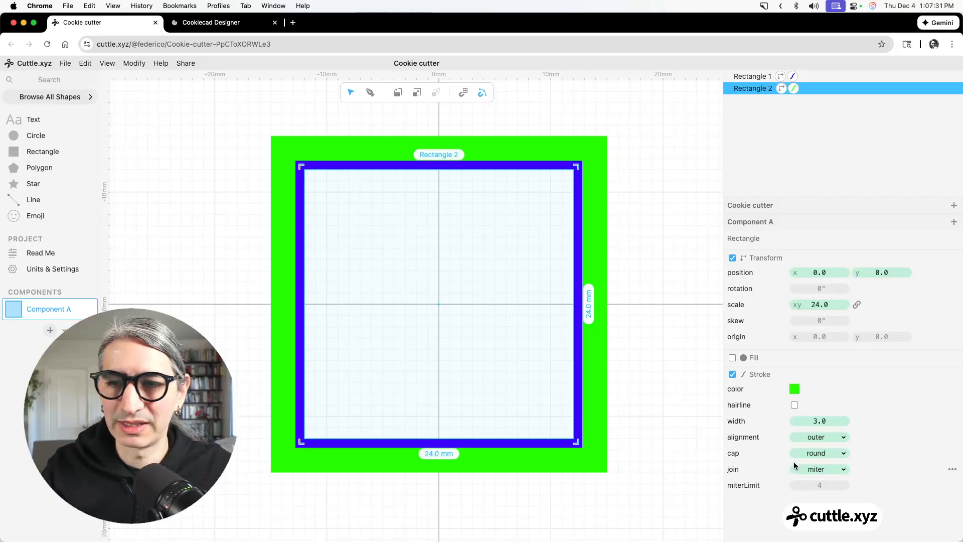
click(819, 470)
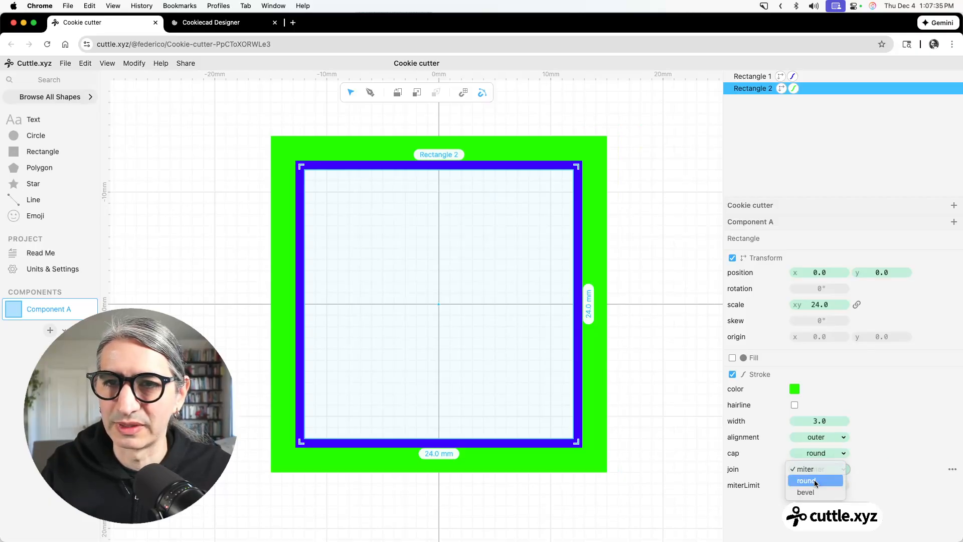
click(808, 480)
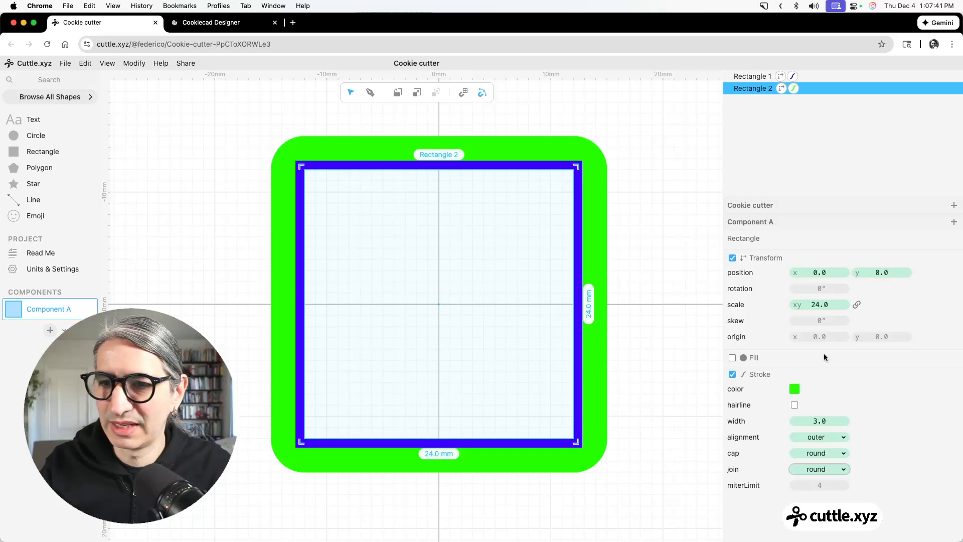
Set the green square's stroke width to 4 mm and deselect it.
drag(812, 421, 823, 423)
click(822, 423)
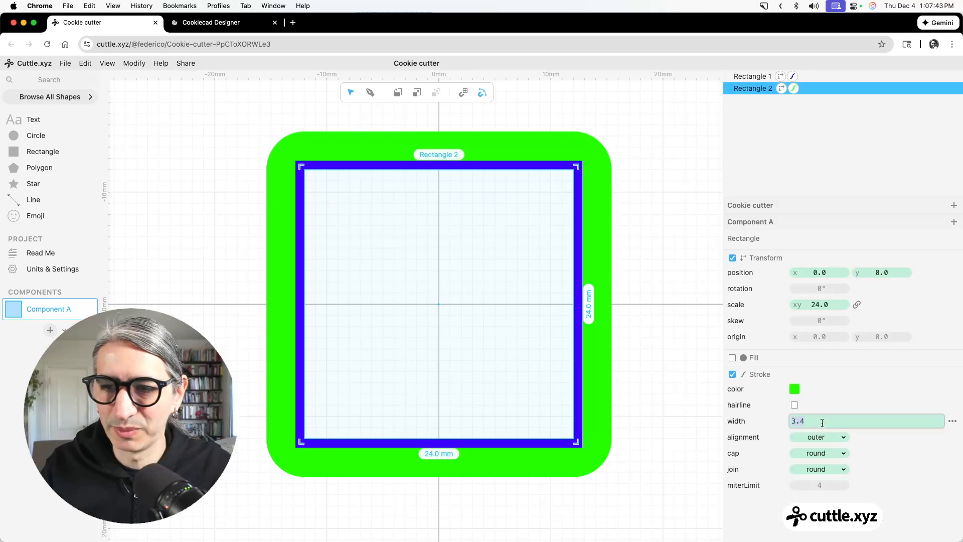
text(4)
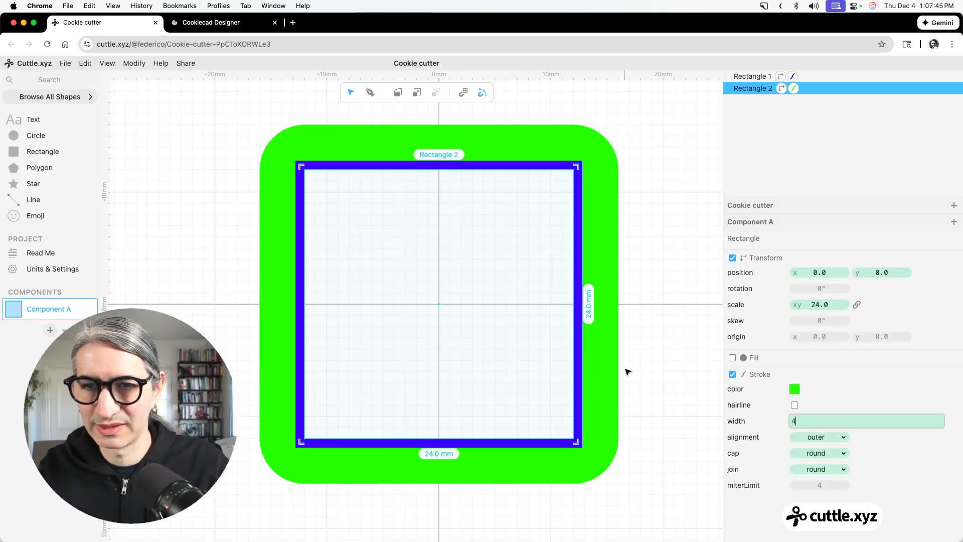
click(675, 371)
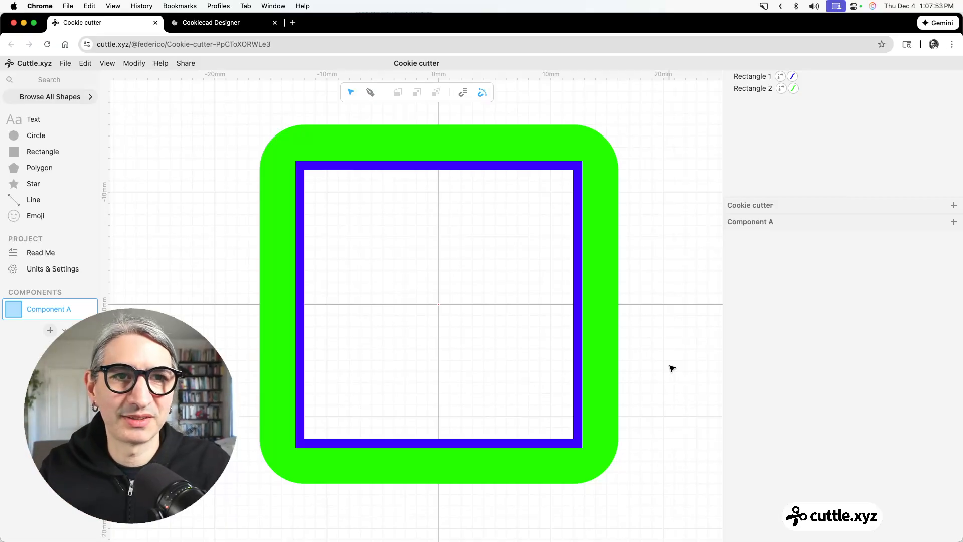
Calibrate the screen to 94 pixels per inch and show the design at real size.
click(107, 63)
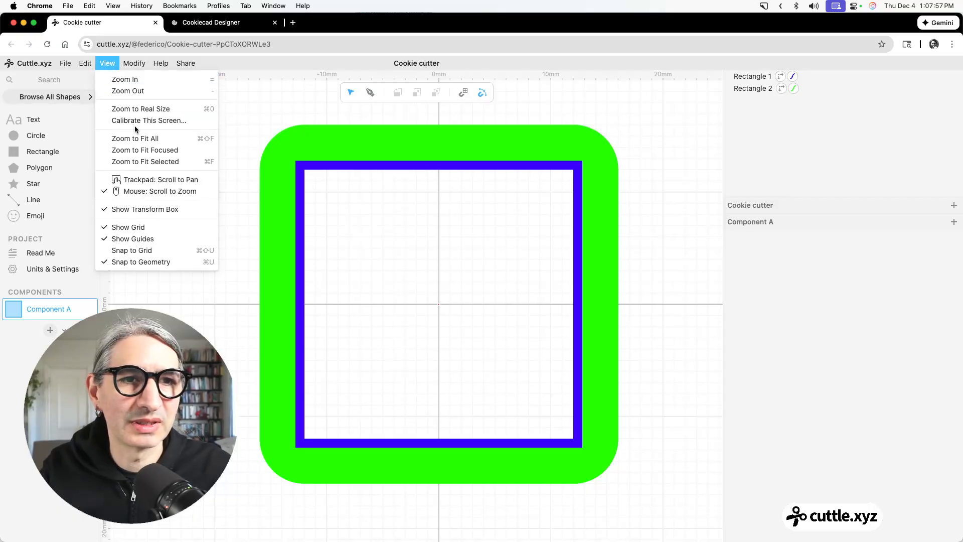
click(158, 112)
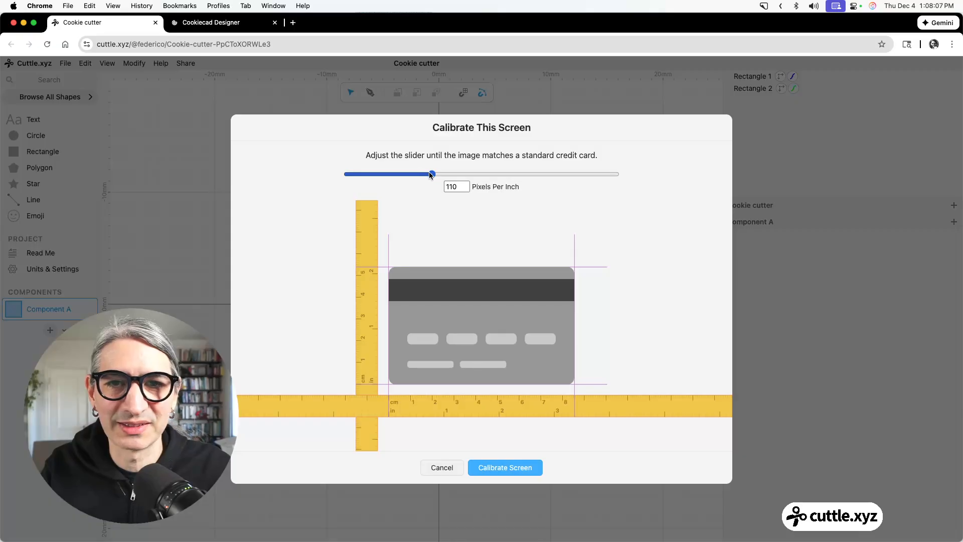
mouse_move(430, 175)
mouse_down()
mouse_move(408, 176)
mouse_move(419, 175)
mouse_up()
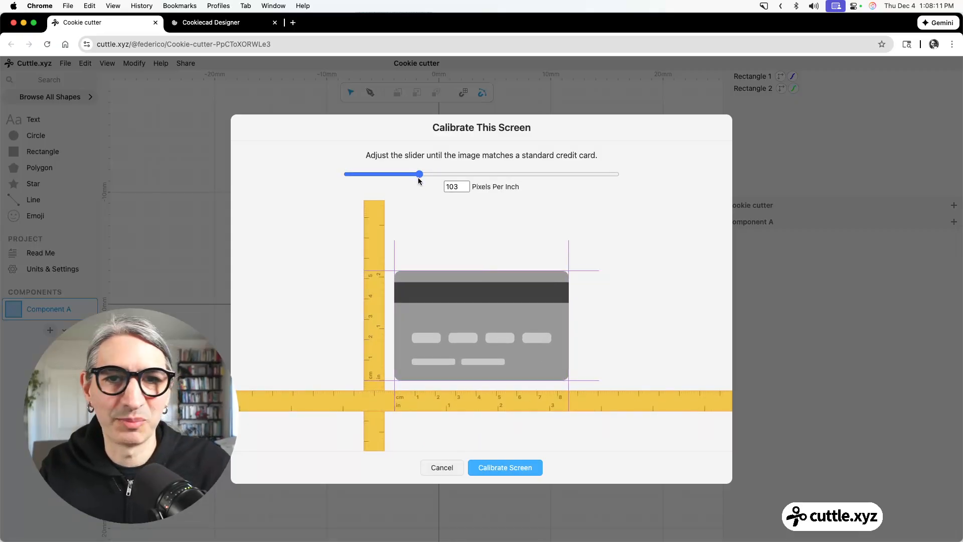
drag(419, 176, 408, 177)
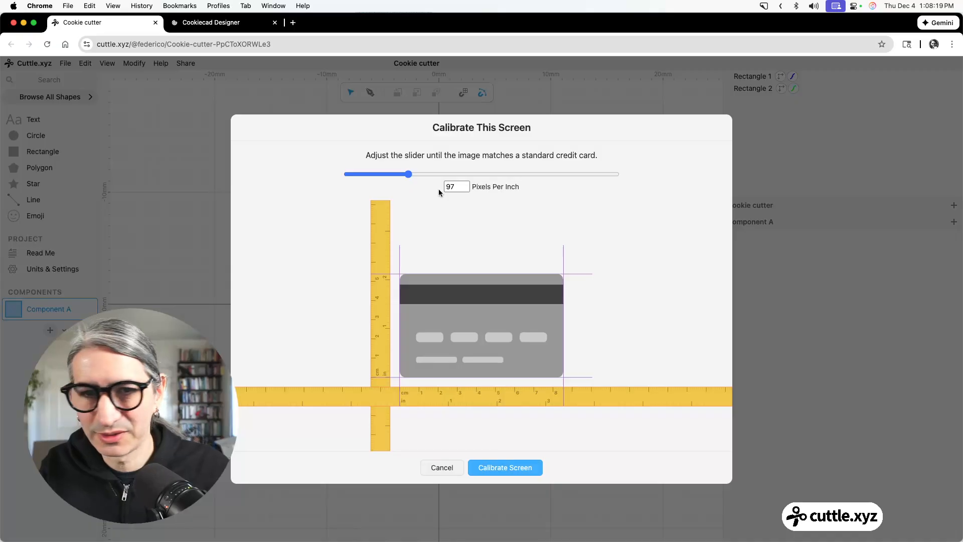
drag(408, 175, 403, 175)
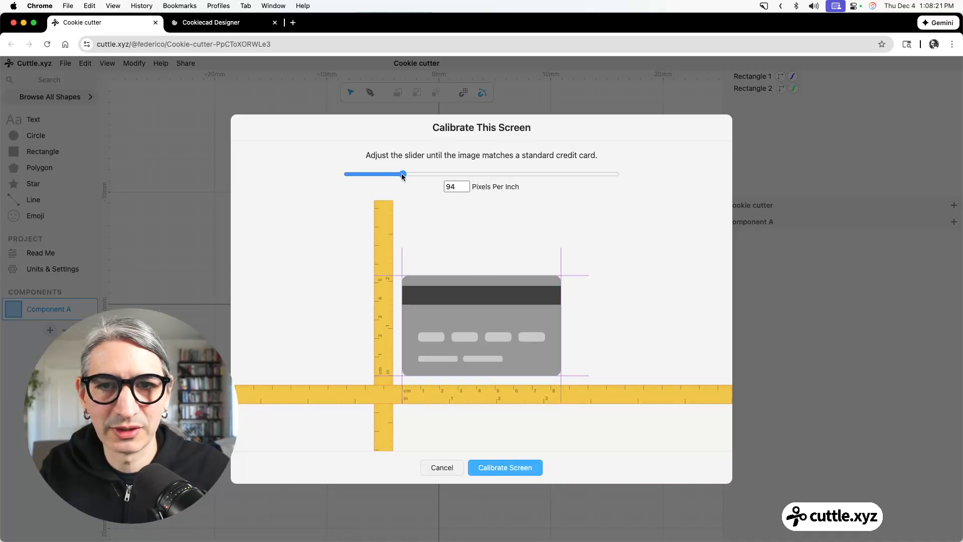
click(509, 467)
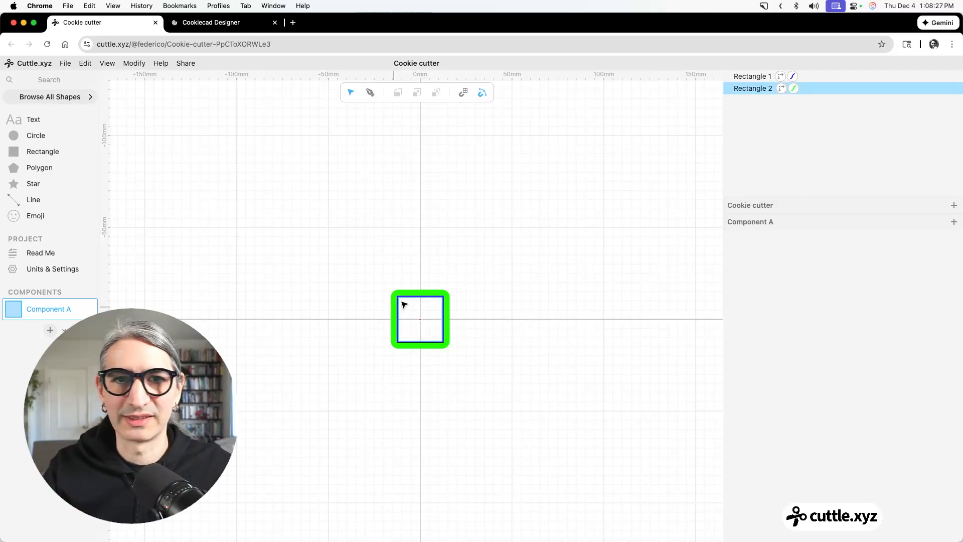
Export the component for 3D printing with the blue outline 10 mm high, downloading it as a 3MF file.
click(67, 67)
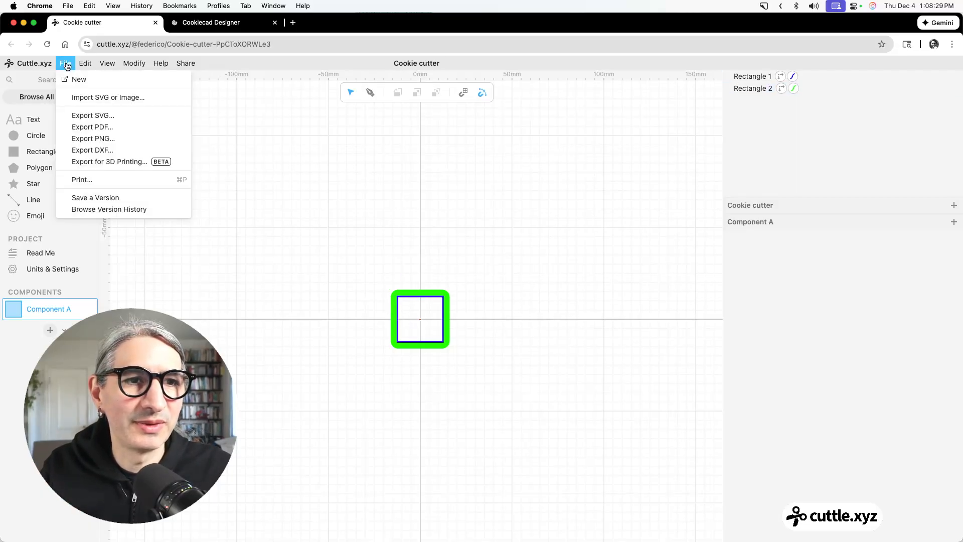
click(109, 162)
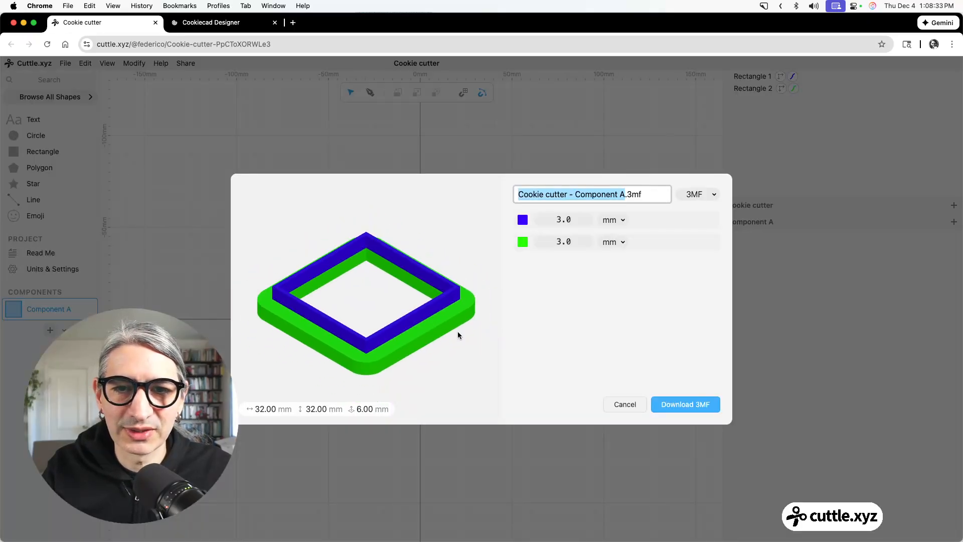
drag(458, 331, 416, 336)
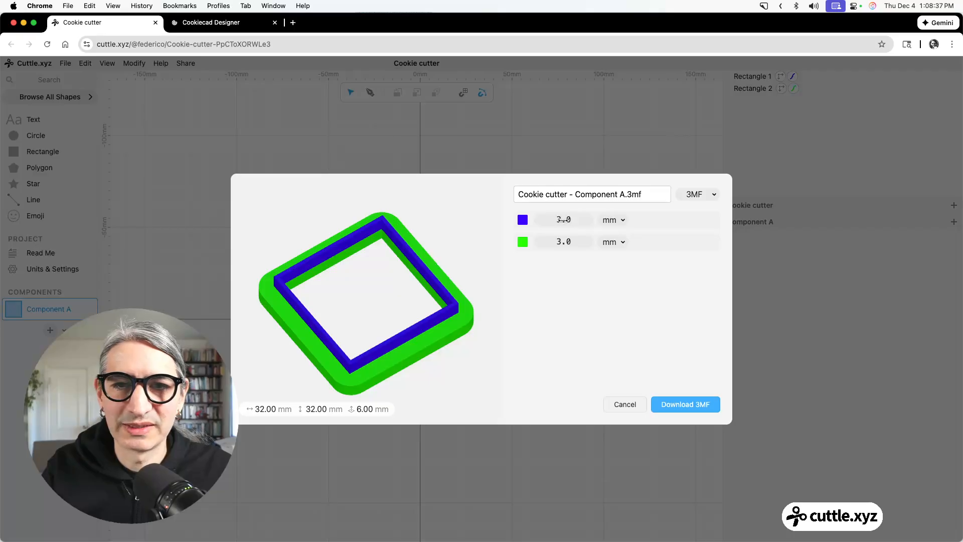
drag(563, 219, 669, 228)
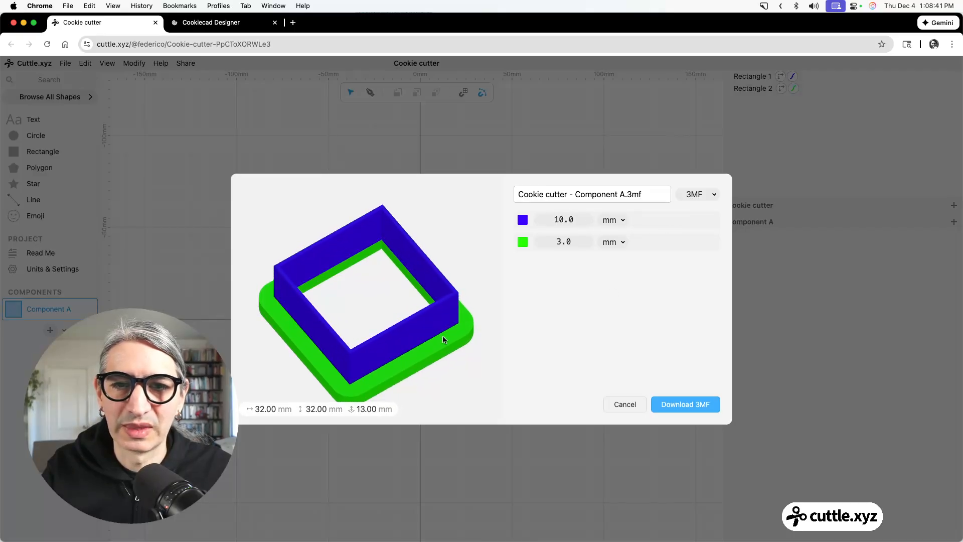
drag(442, 336, 394, 345)
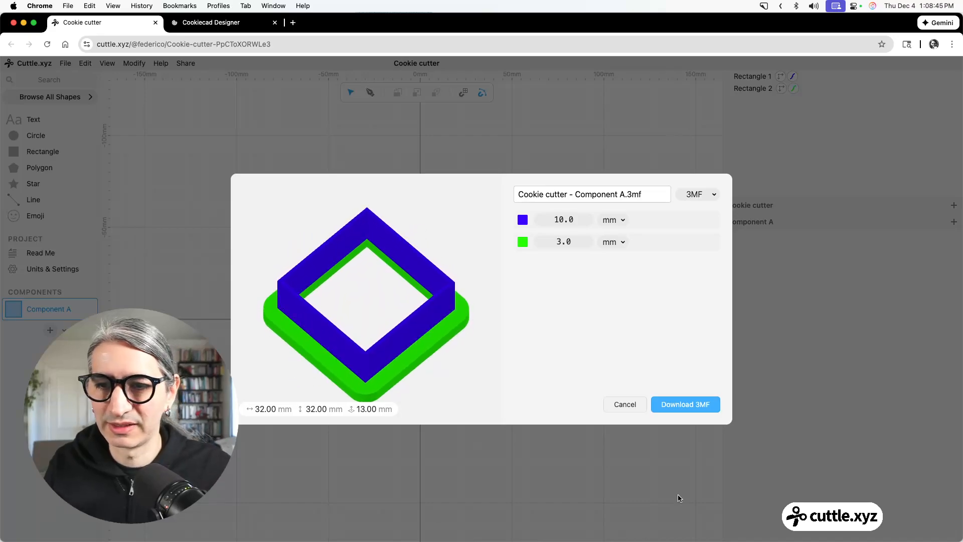
click(683, 404)
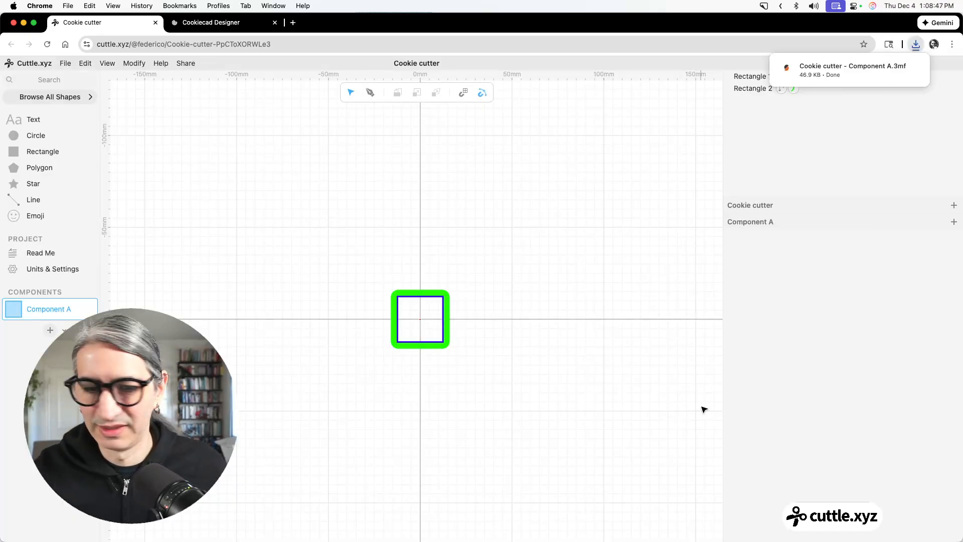
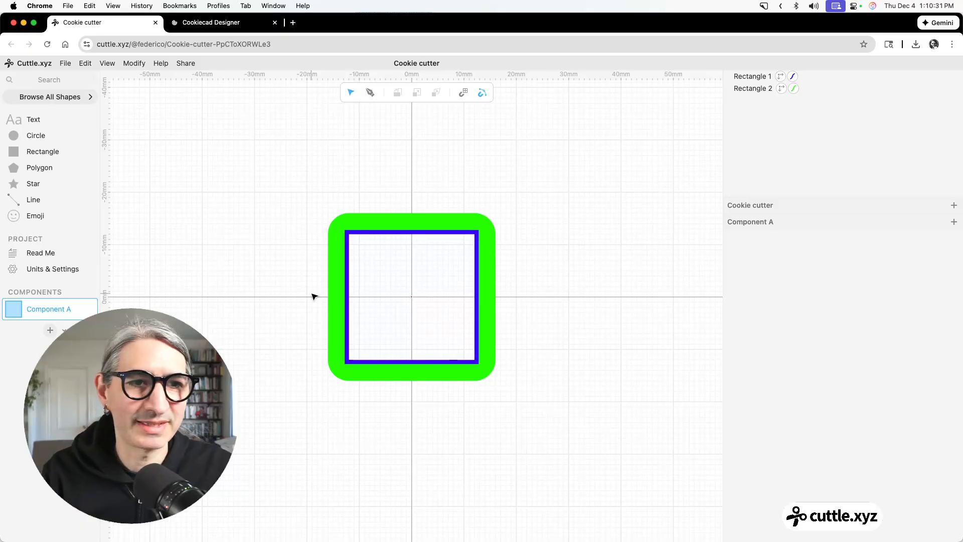
Delete both the blue and green squares from the component.
drag(284, 169, 631, 458)
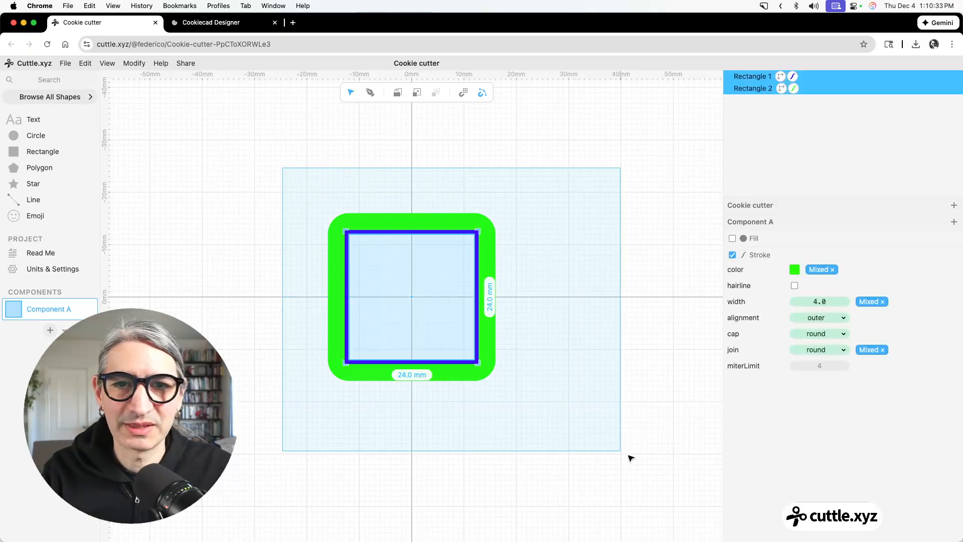
key(BackSpace)
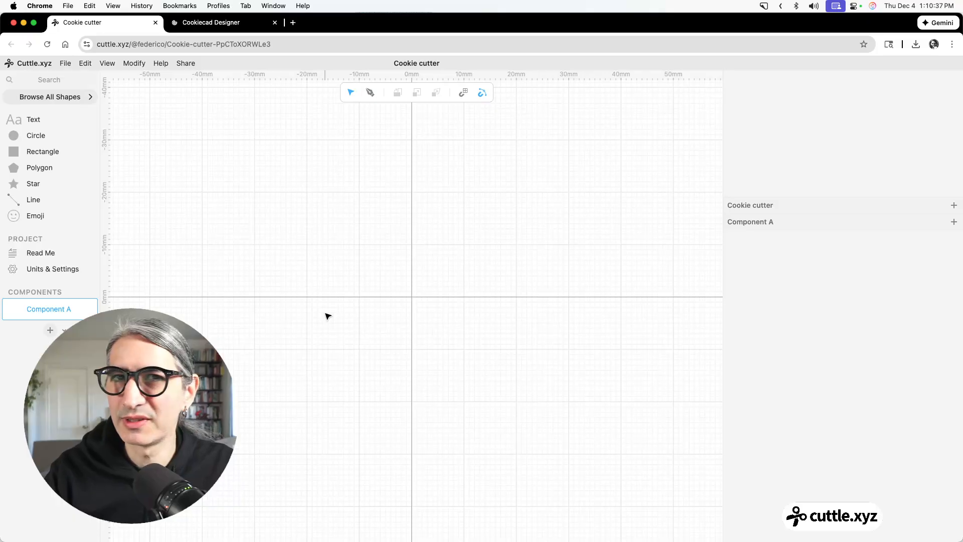
Add a project-level parameter to Cookie cutter and name it bladeThickness.
click(955, 206)
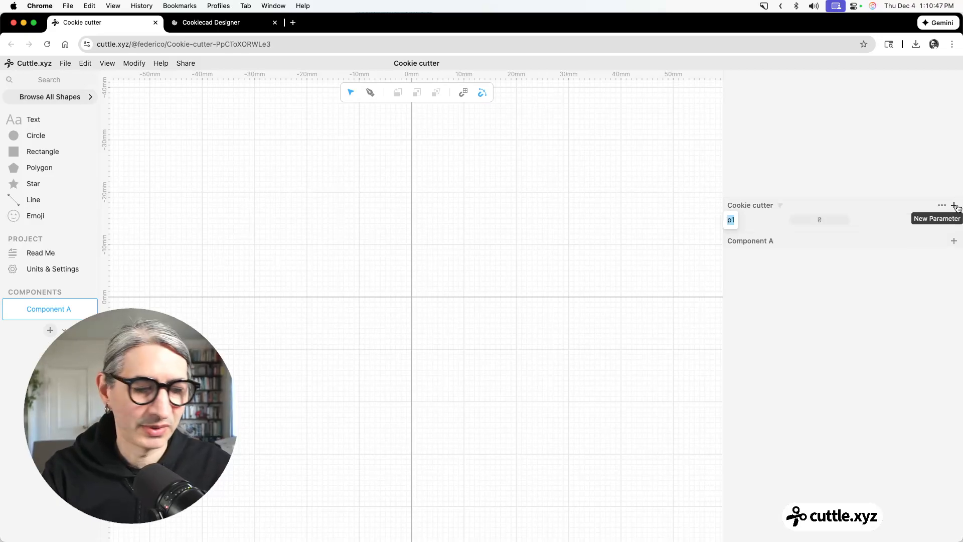
text(bal)
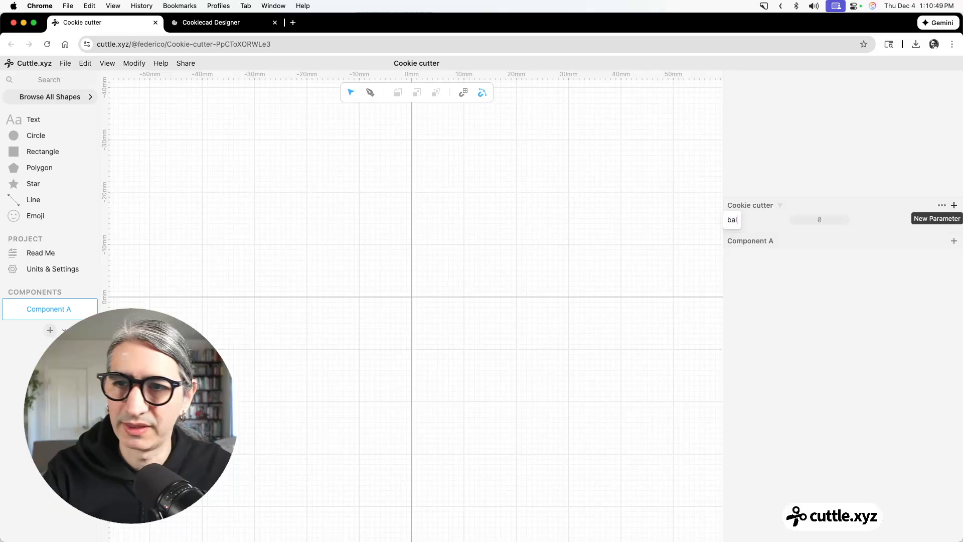
key(BackSpace)
key(BackSpace)
text(ladeThi)
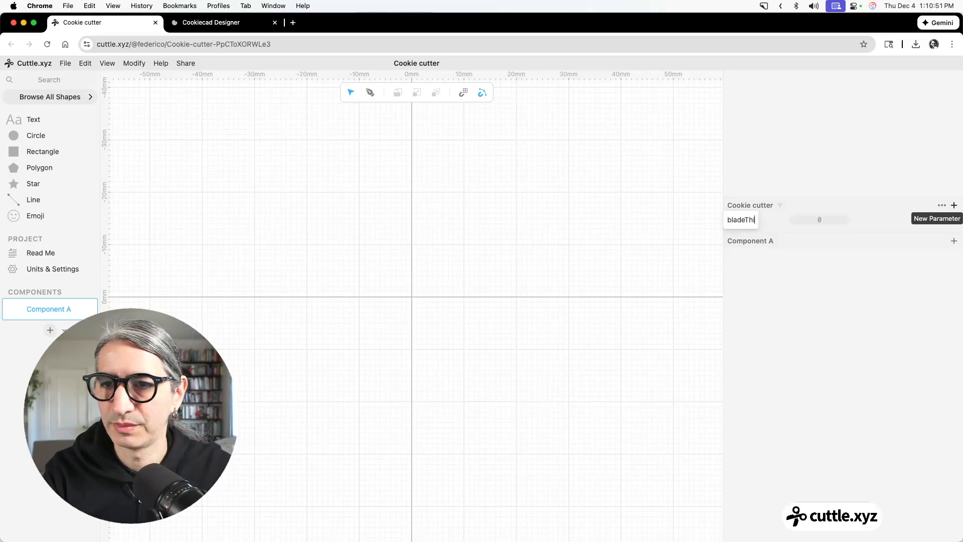
text(ckness)
click(914, 292)
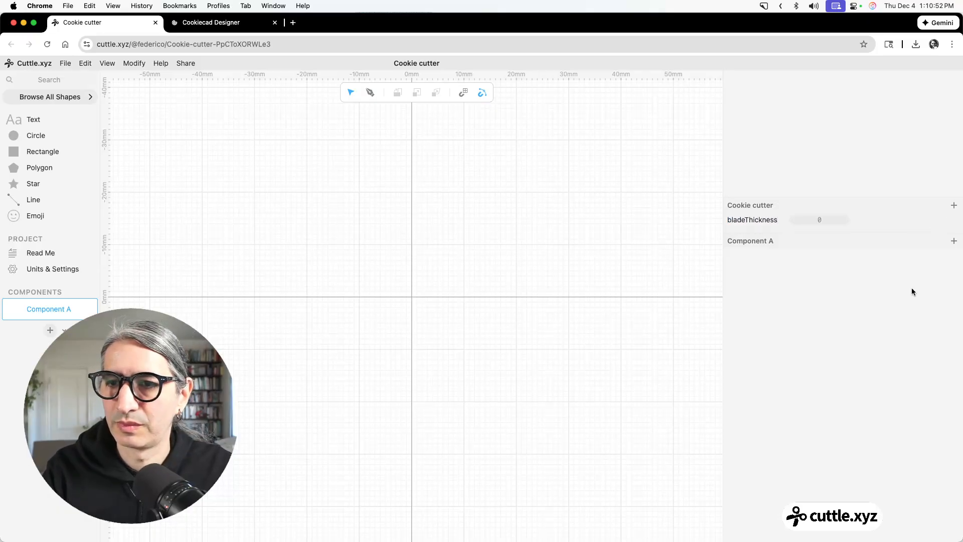
Add a second project-level parameter named handleThickness.
click(954, 206)
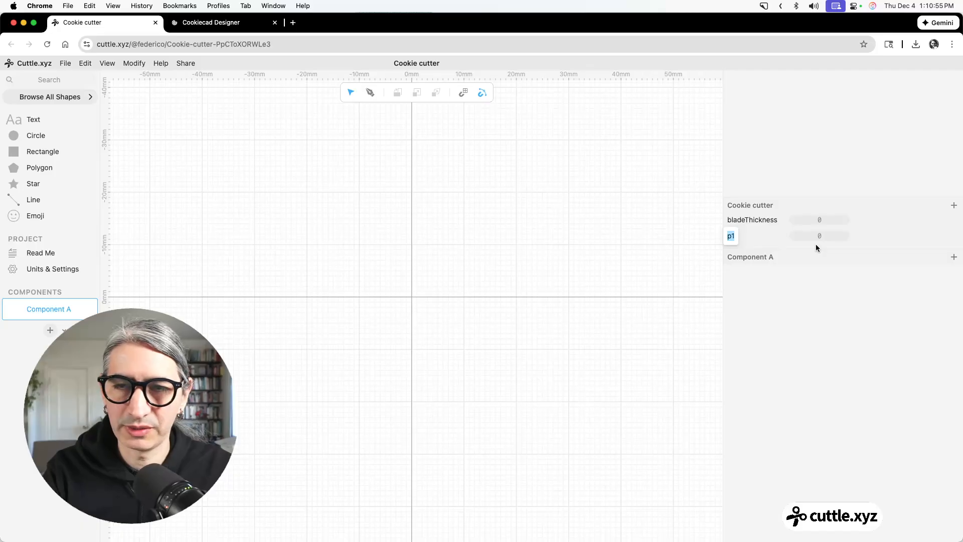
text(hane)
text(le)
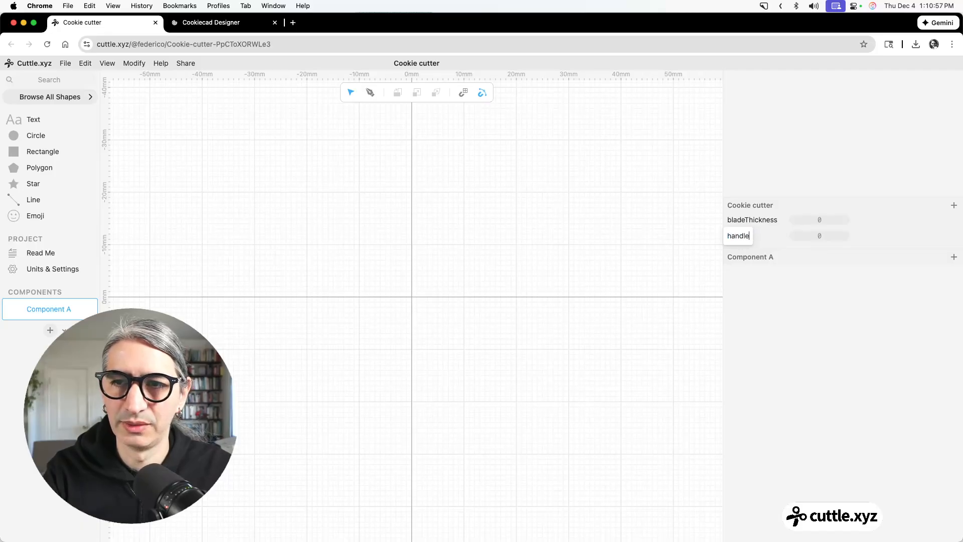
text(Thick)
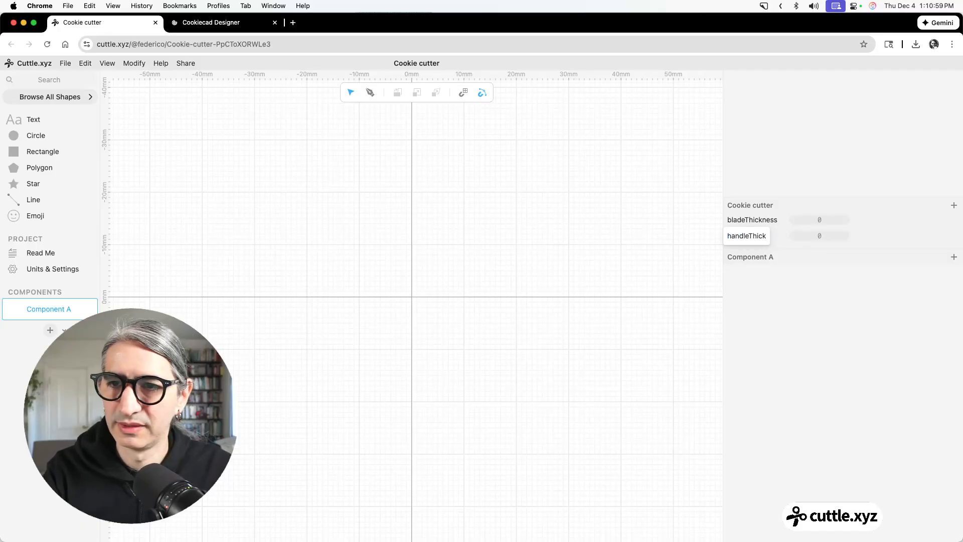
text(ness)
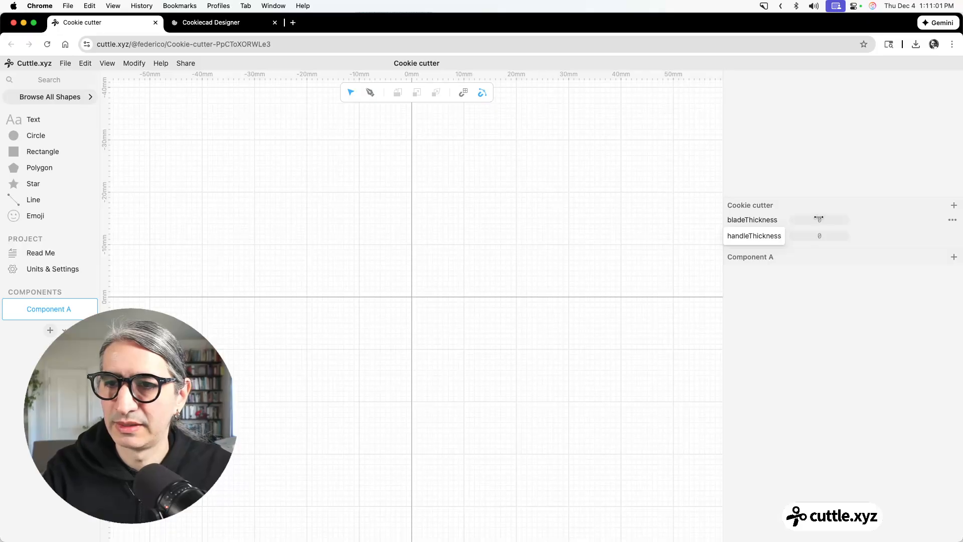
Set the bladeThickness parameter to 0.8 mm and handleThickness to 4.00 mm.
click(819, 219)
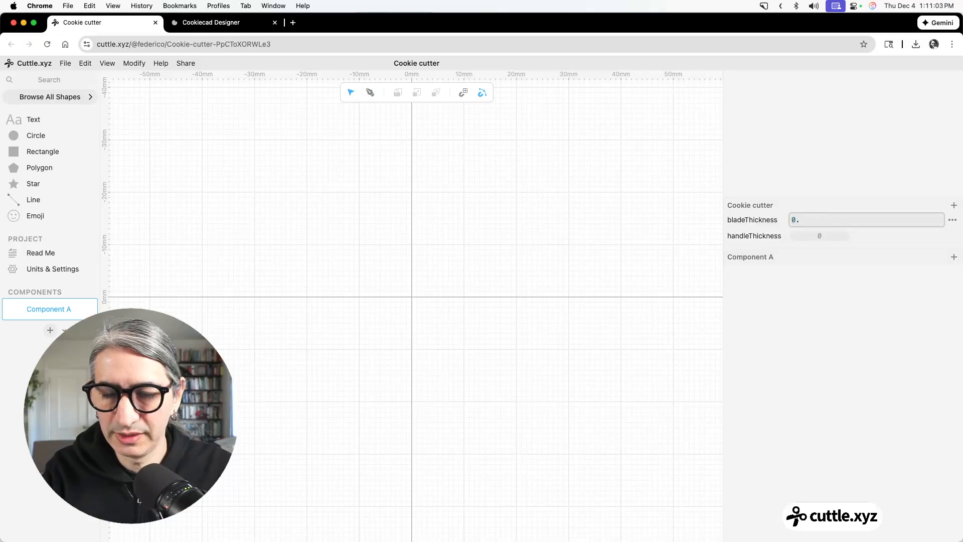
text(0.8 mm)
click(854, 297)
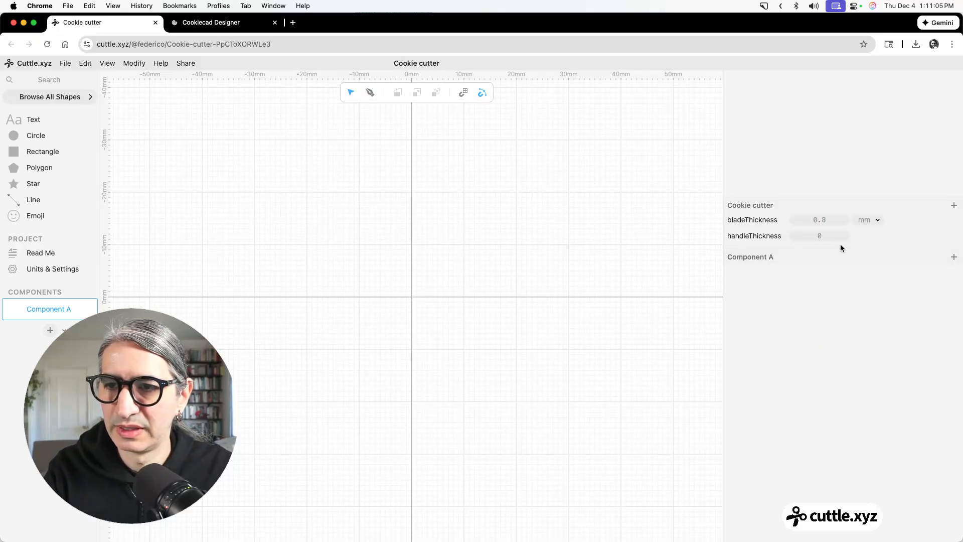
click(823, 235)
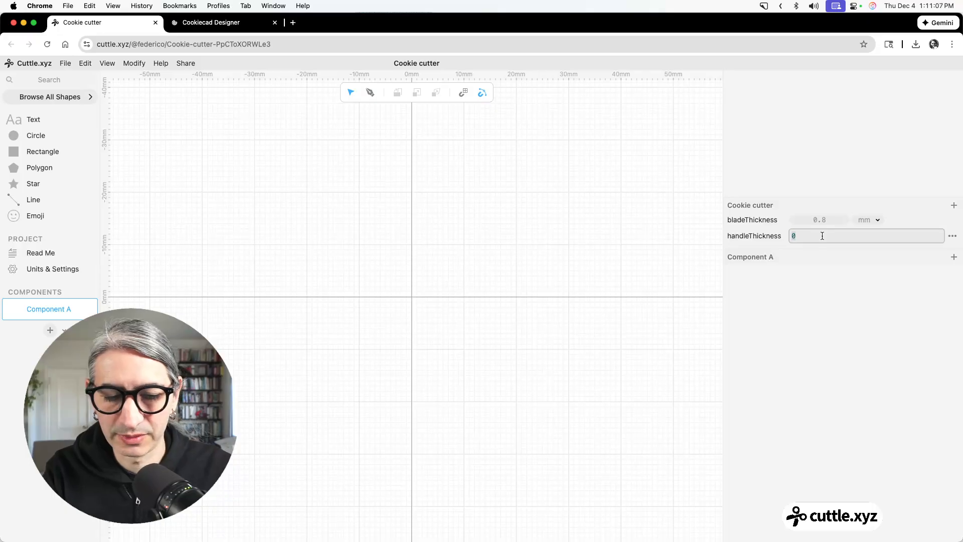
text(4 mm)
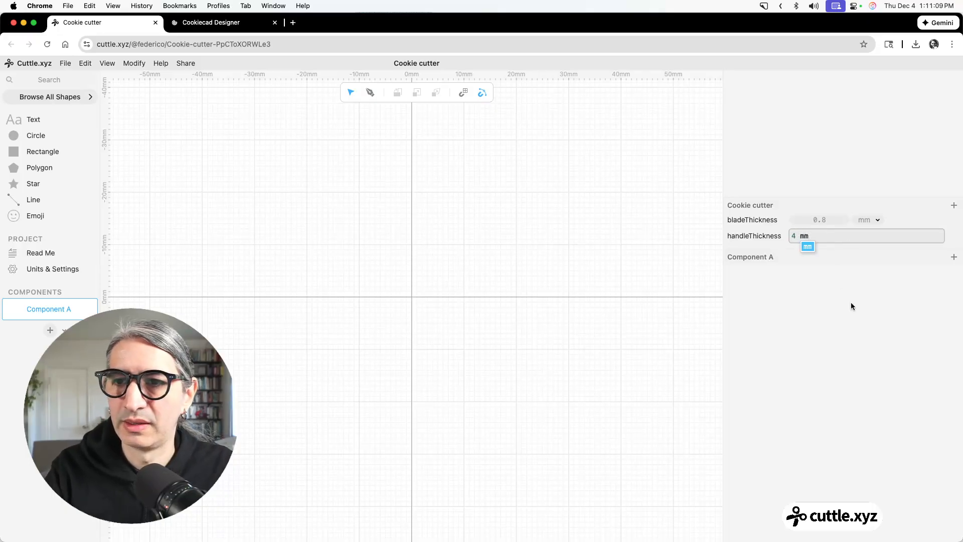
click(846, 322)
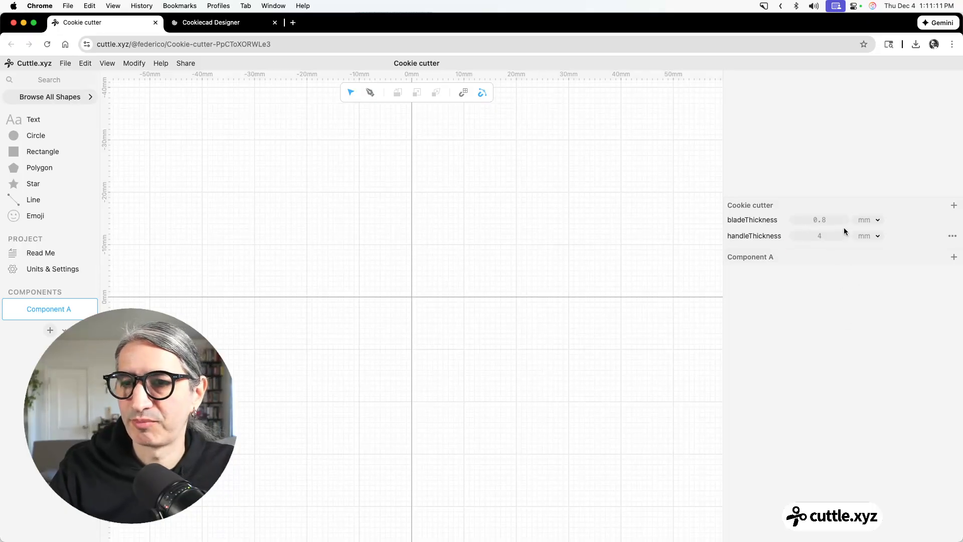
click(823, 236)
text(4.00)
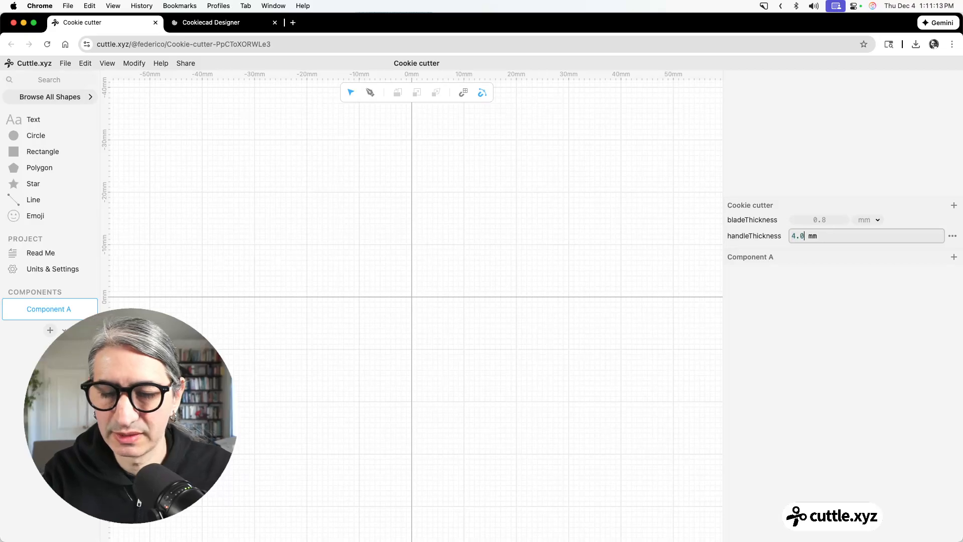
key(Return)
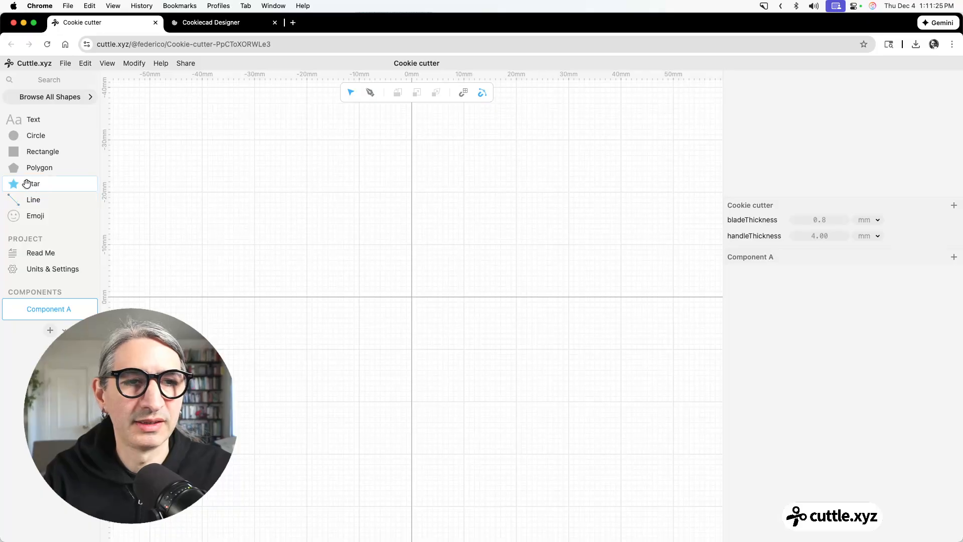
Place a star at the origin of the canvas and set its scale to 24.
drag(14, 186, 411, 297)
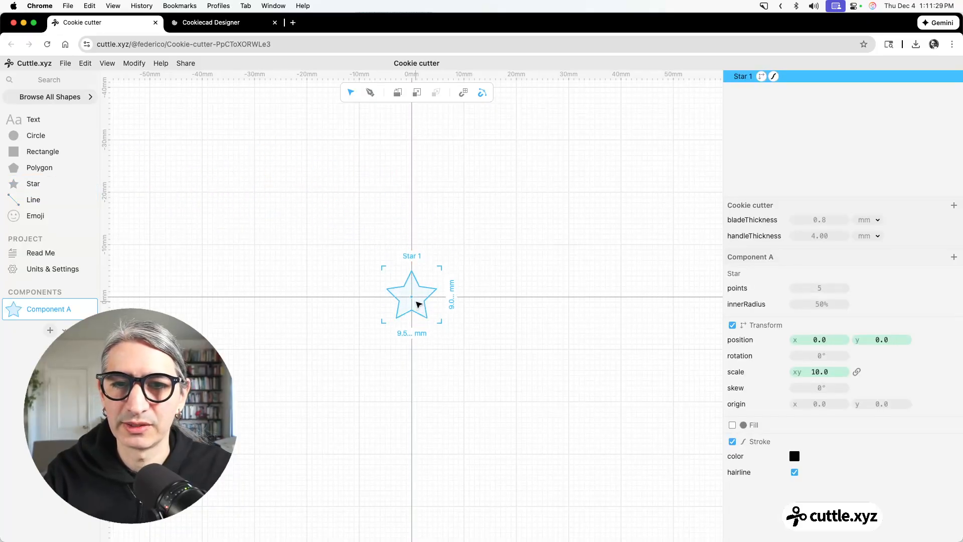
scroll(409, 295, up, 3)
scroll(396, 299, up, 2)
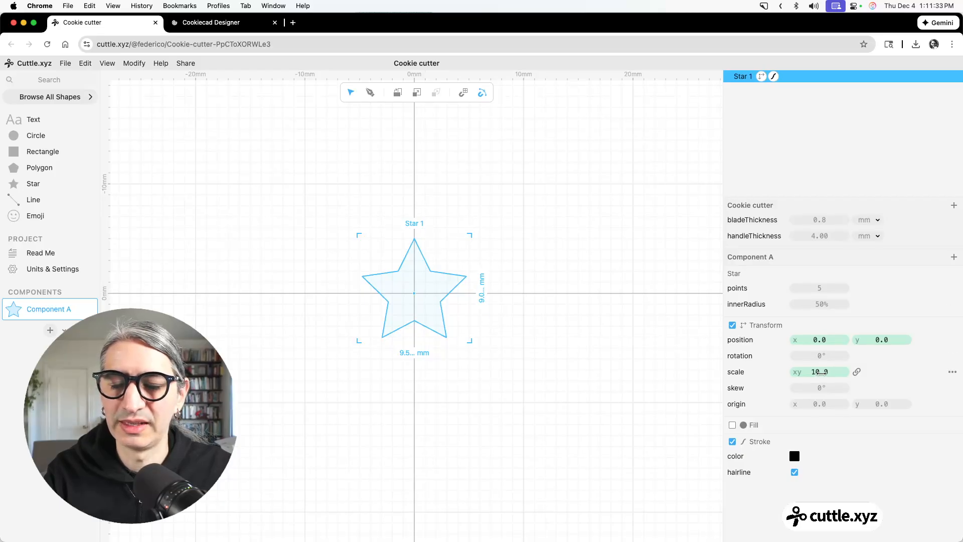
click(821, 372)
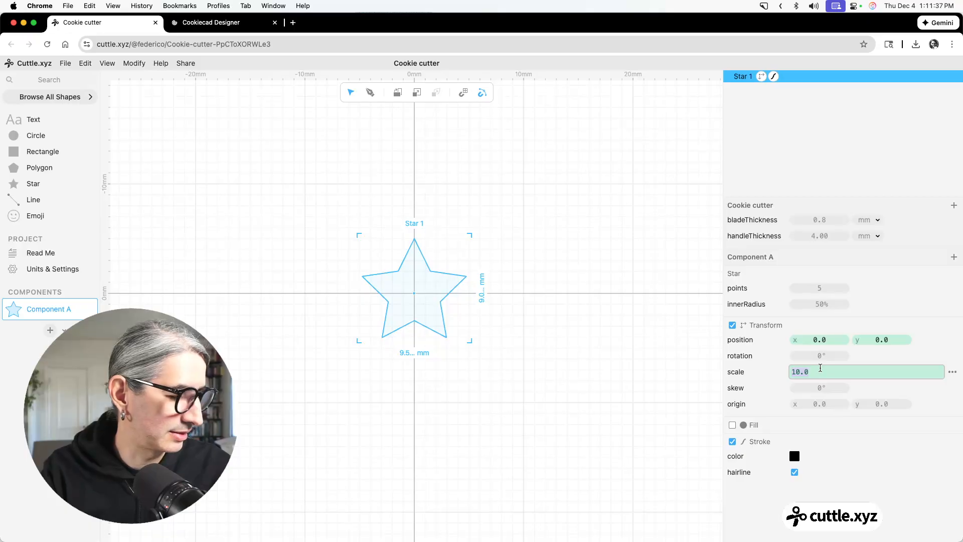
text(24)
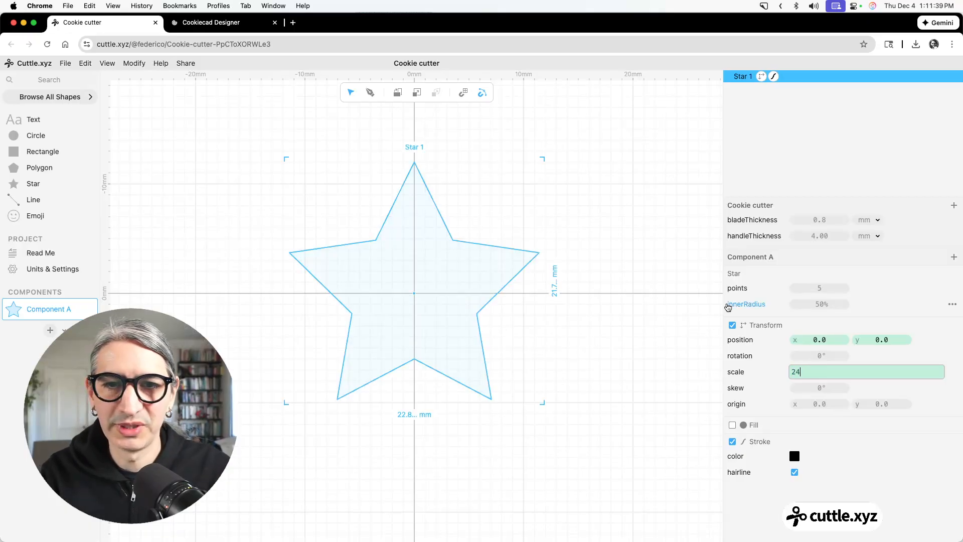
key(Return)
click(577, 324)
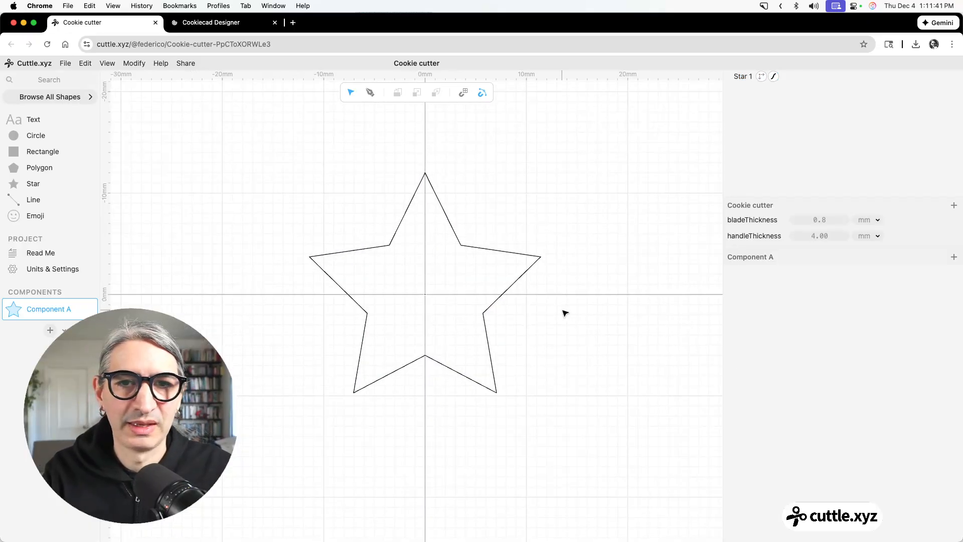
Apply a Round Corners modifier with a radius of 1 to the star.
click(411, 203)
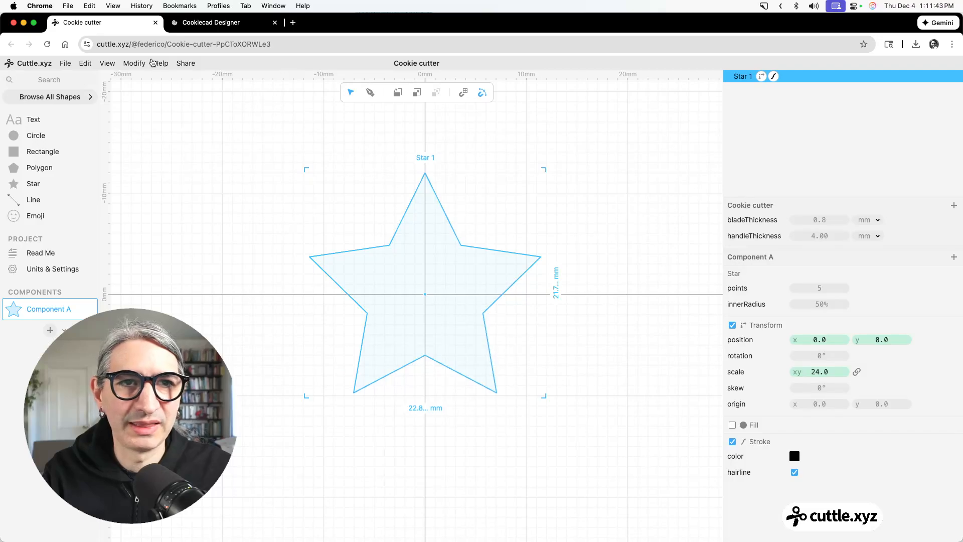
click(135, 64)
click(159, 143)
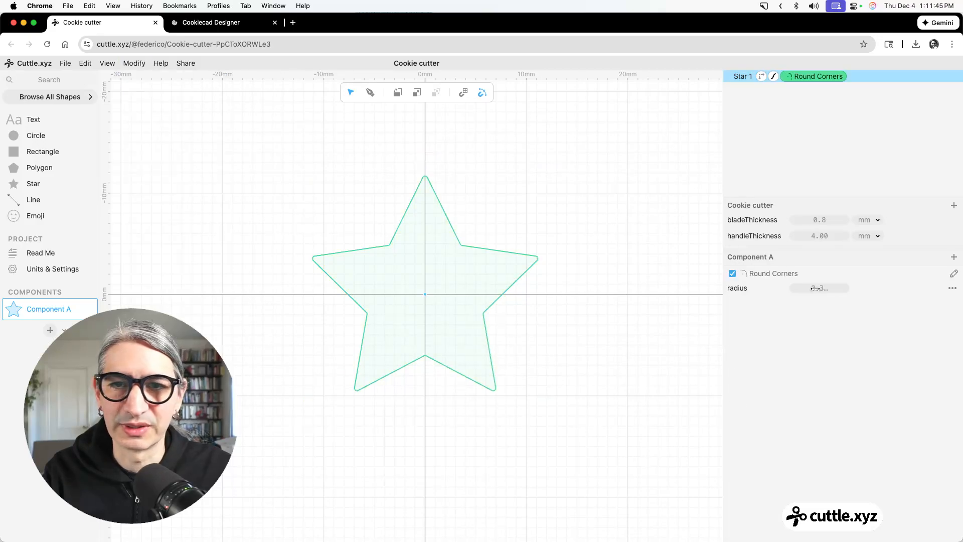
drag(811, 288, 817, 288)
click(818, 288)
text(1)
click(626, 301)
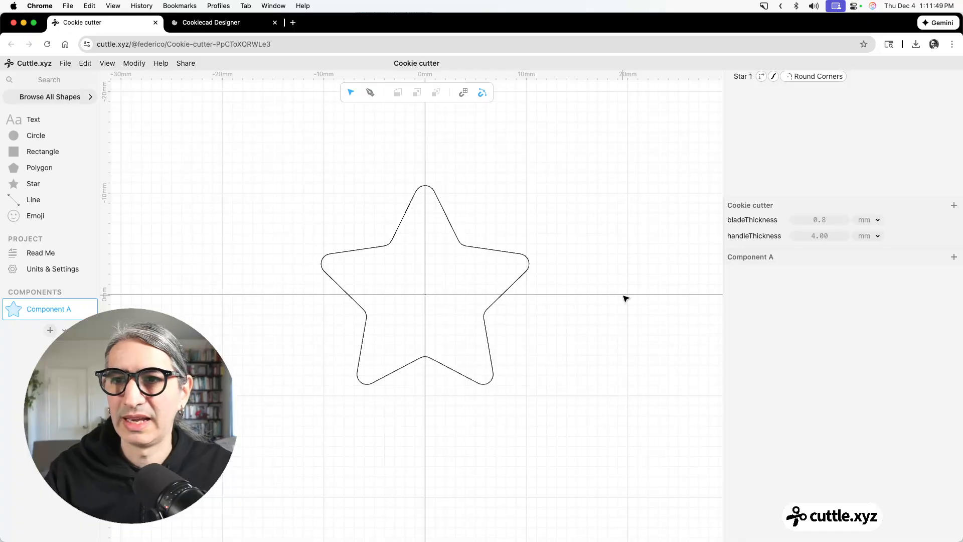
Rename the star's component as Shape and add a new component named Cutter.
double_click(53, 307)
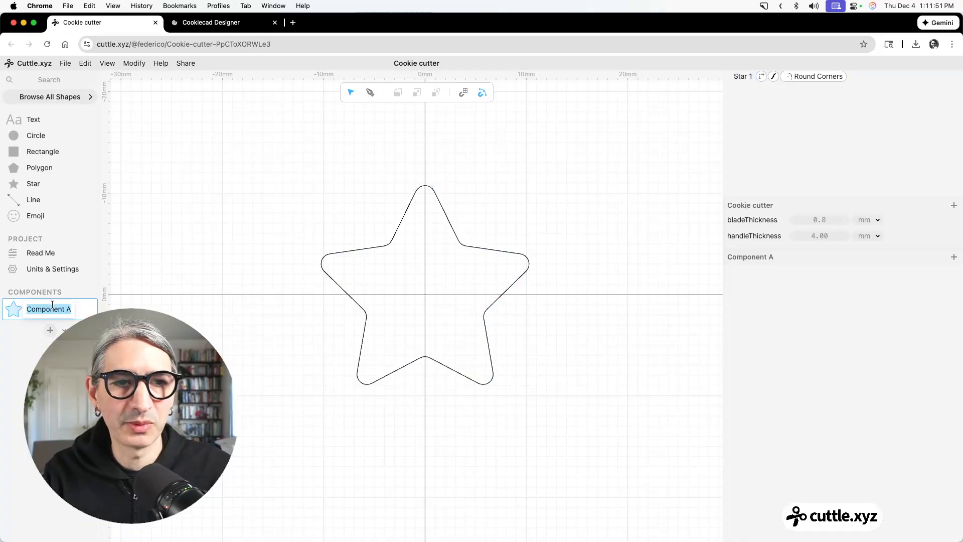
text(Shape)
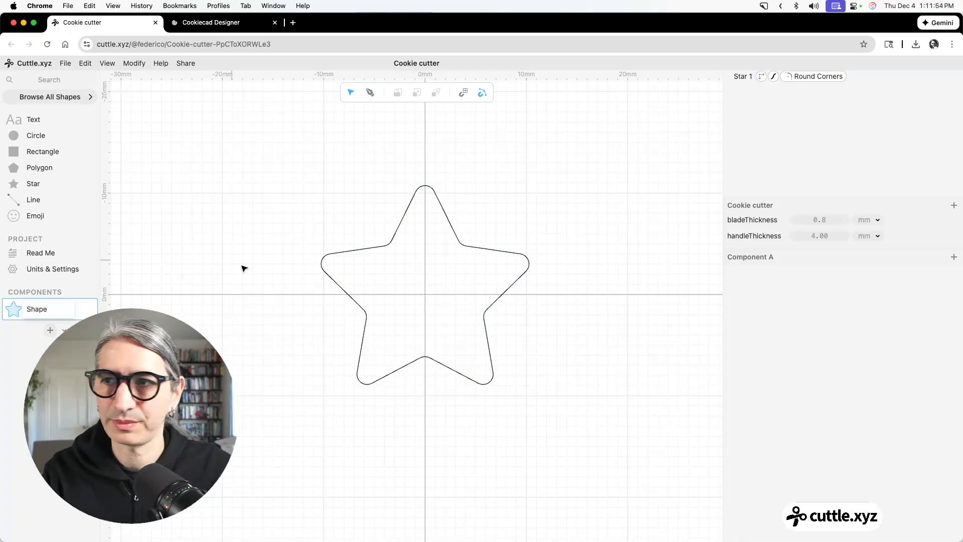
key(Return)
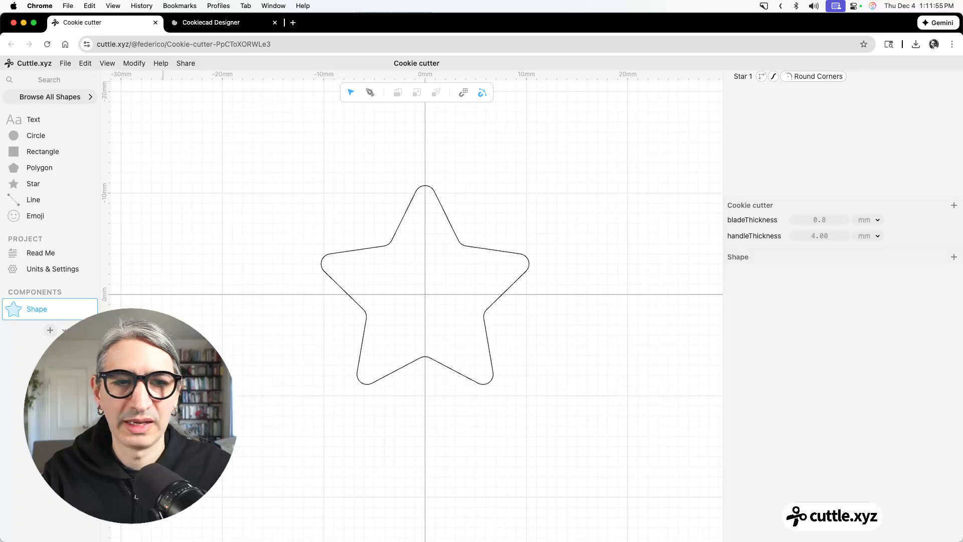
click(50, 330)
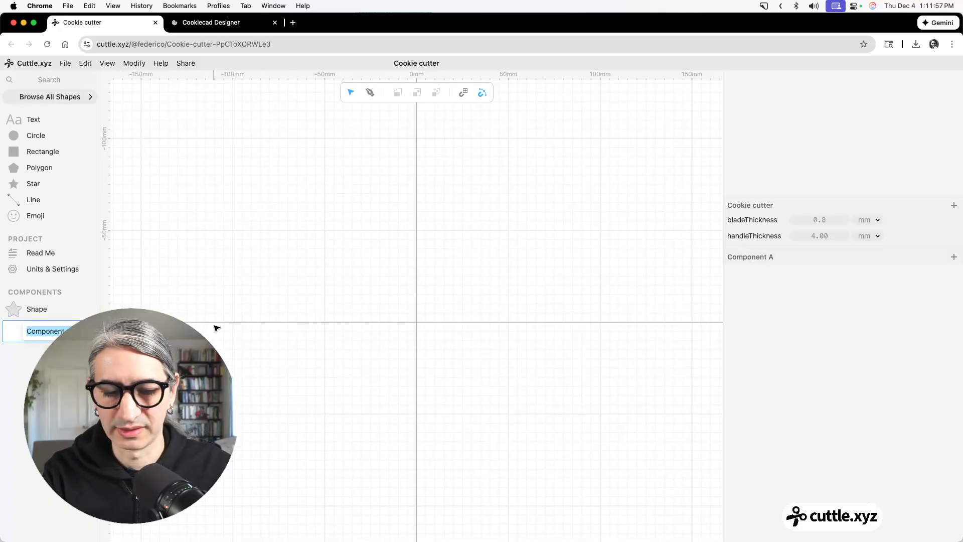
text(Cutter)
key(Return)
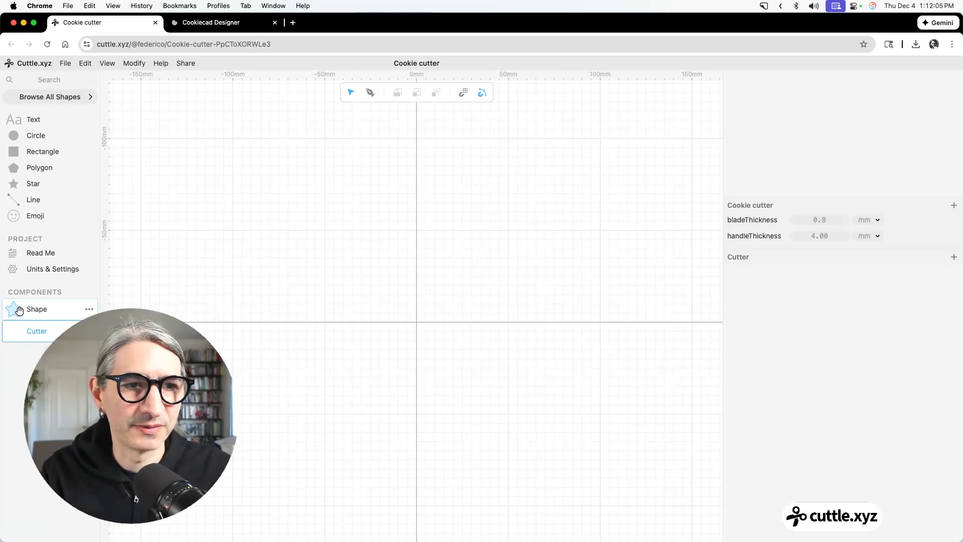
Place an instance of the Shape component at the origin of the Cutter component.
drag(16, 310, 416, 323)
scroll(420, 326, up, 5)
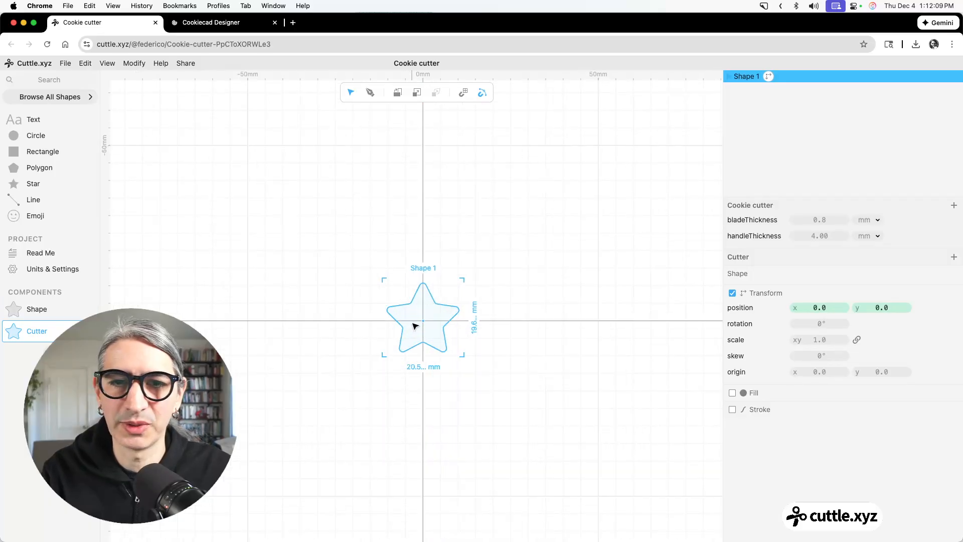
scroll(420, 325, up, 2)
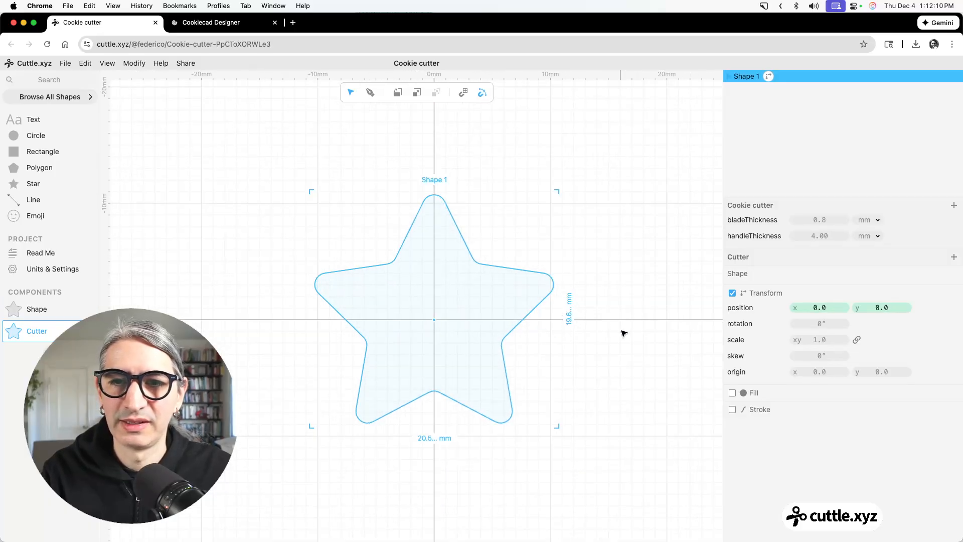
Enable a stroke on the Shape instance, disable its hairline option and colour it blue.
click(733, 410)
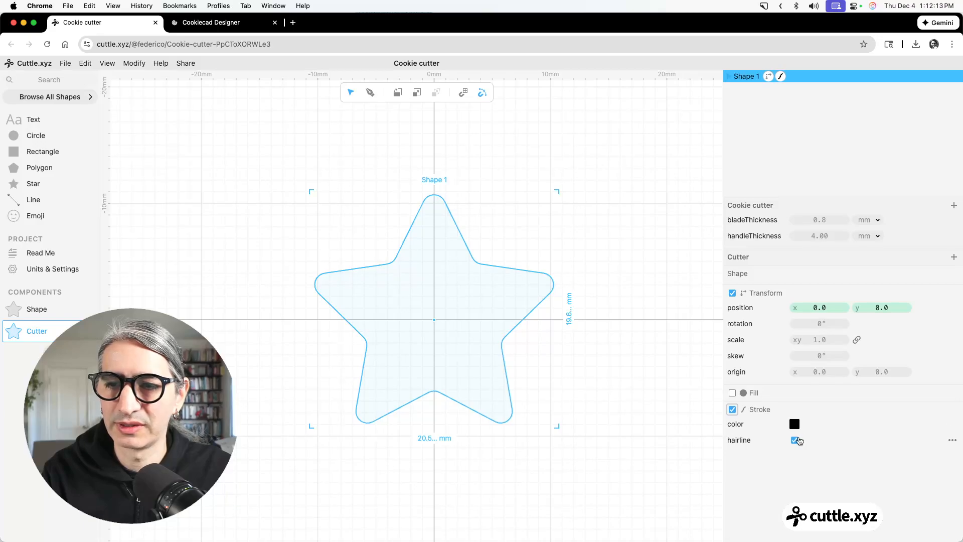
click(796, 440)
click(795, 424)
click(825, 406)
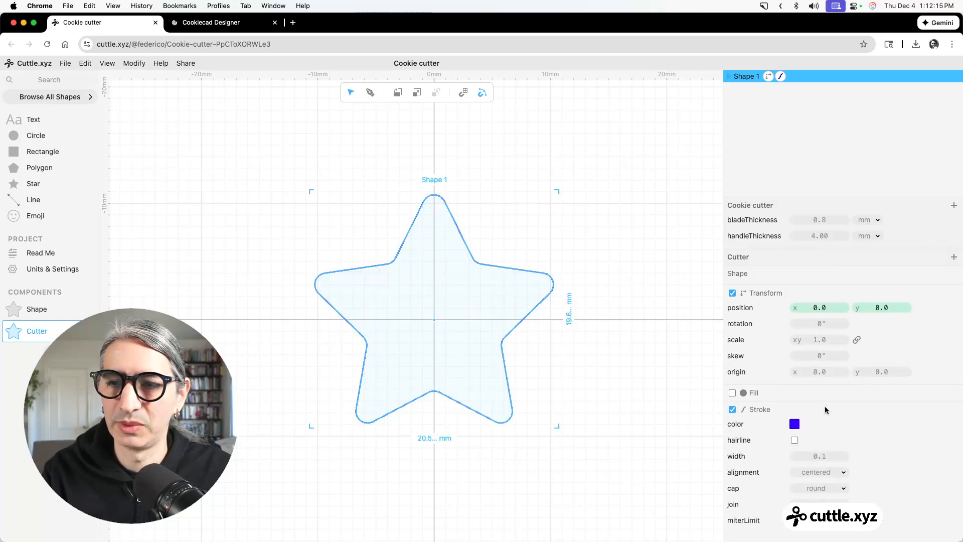
Set the blue stroke's width on the Shape instance to the bladeThickness parameter.
click(824, 456)
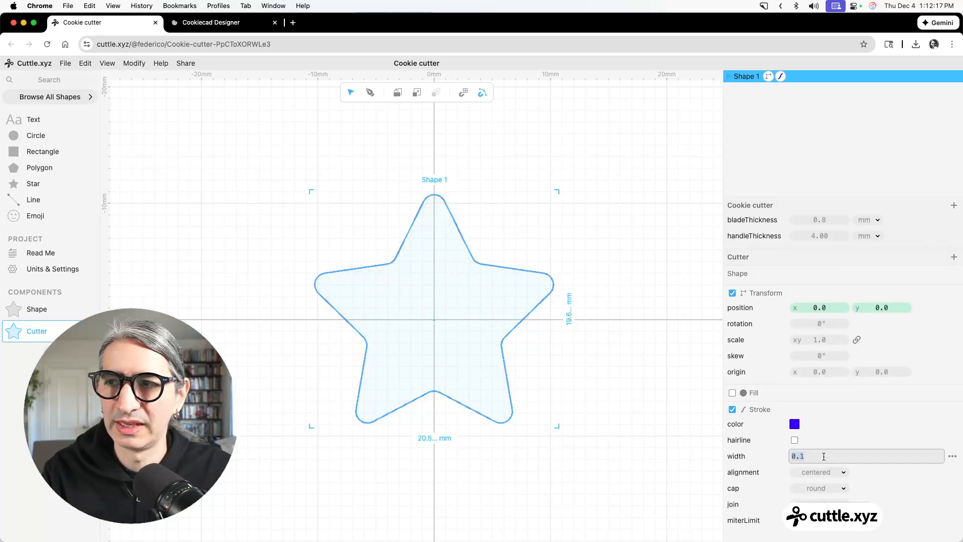
text(bl)
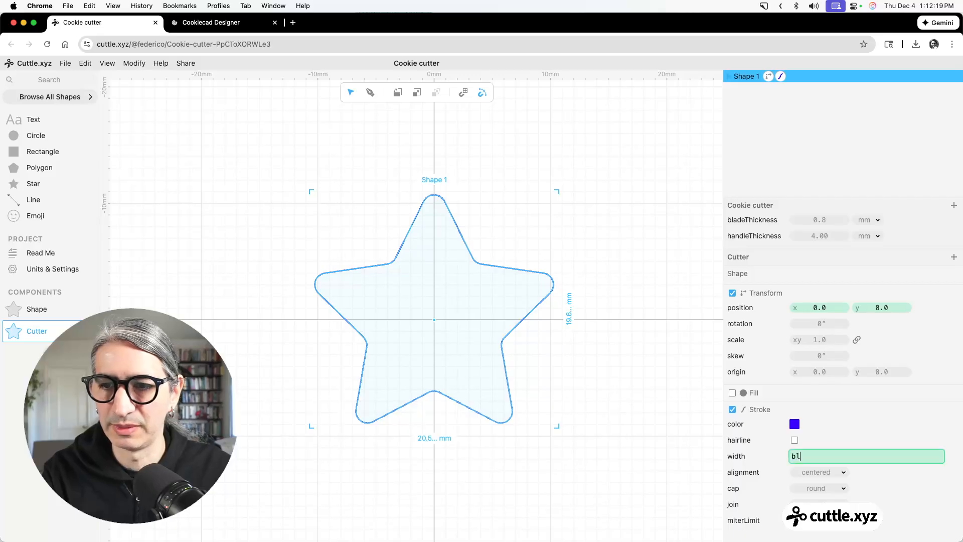
key(Return)
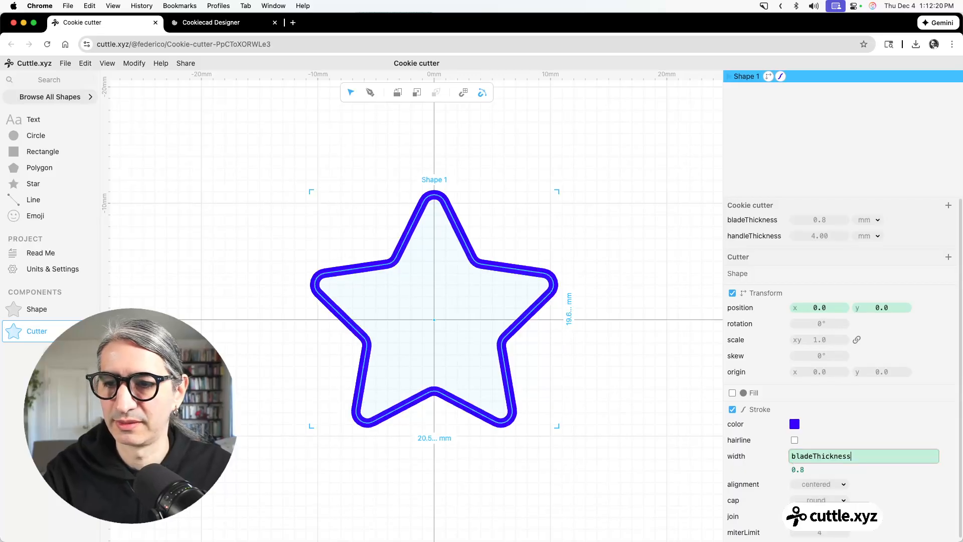
click(602, 358)
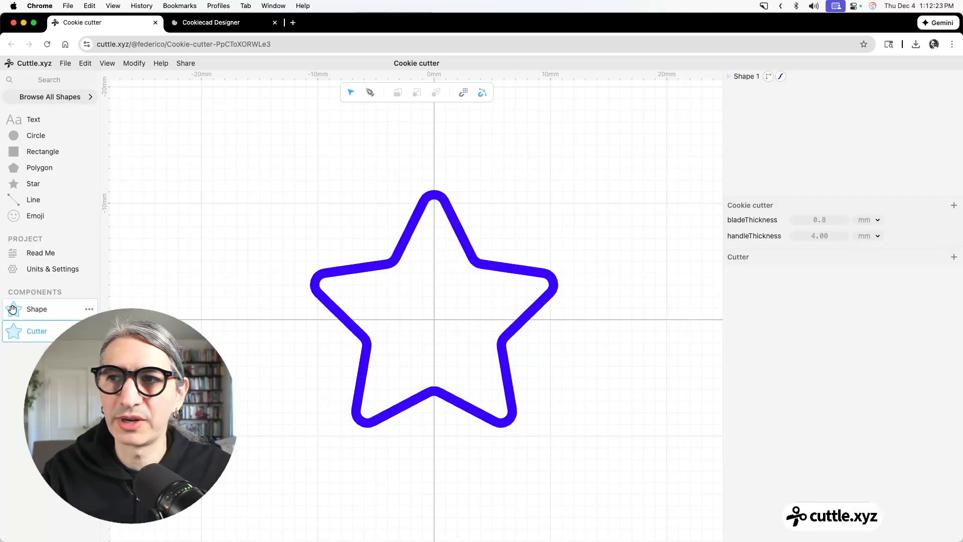
Place a second Shape instance at the Cutter component's origin and give it a green stroke with hairline disabled.
mouse_move(13, 309)
mouse_down()
mouse_move(253, 178)
mouse_move(347, 209)
mouse_move(413, 271)
mouse_move(433, 320)
mouse_up()
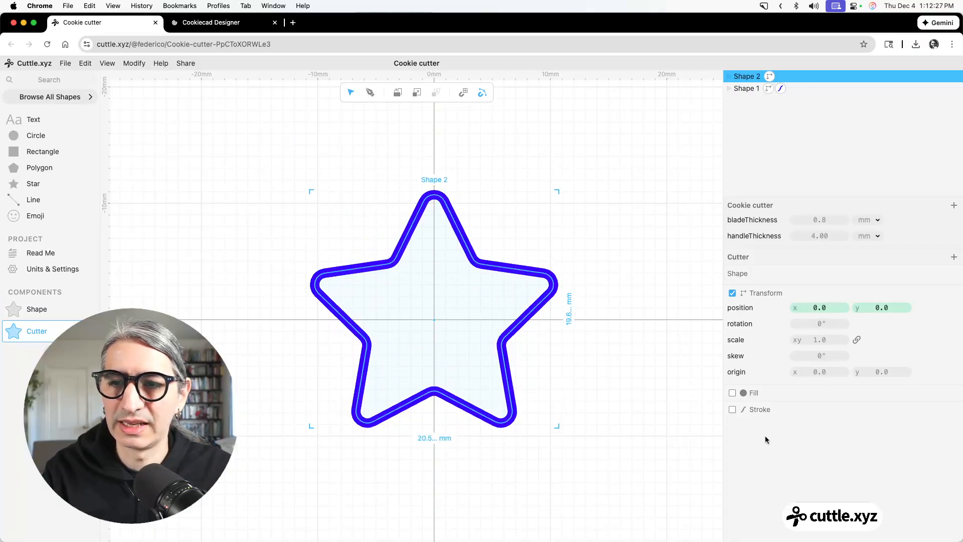
click(732, 411)
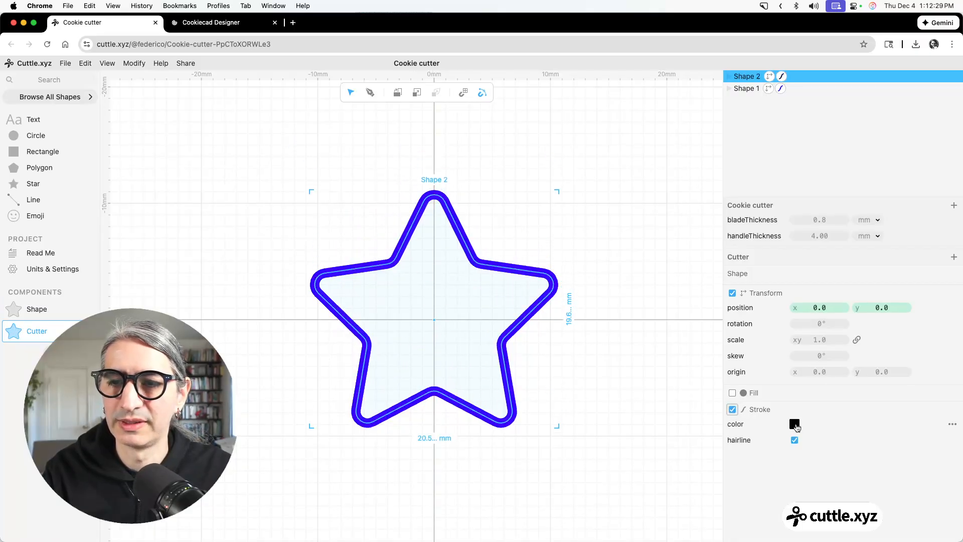
click(797, 427)
click(825, 406)
click(806, 445)
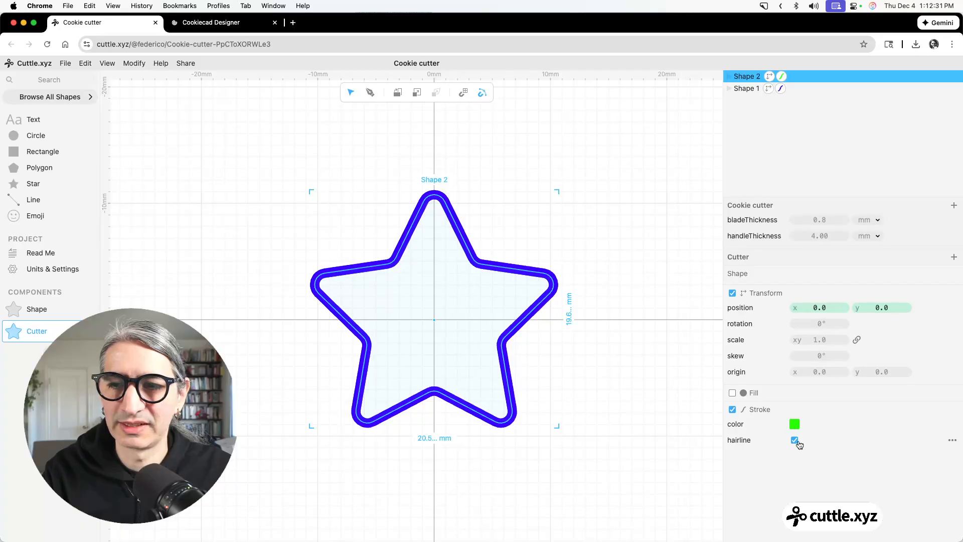
click(795, 441)
Set the green stroke's width to the handleThickness parameter.
click(816, 456)
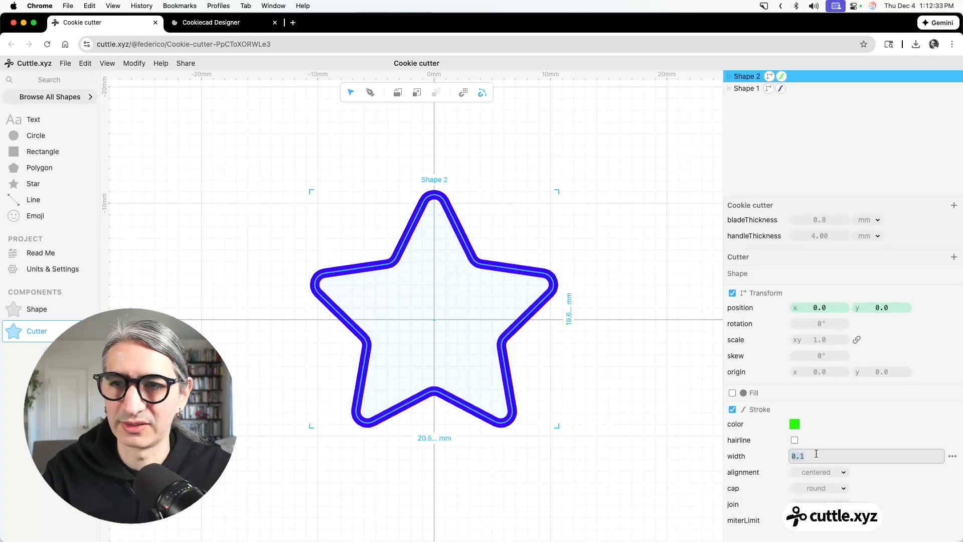
text(handleThickness)
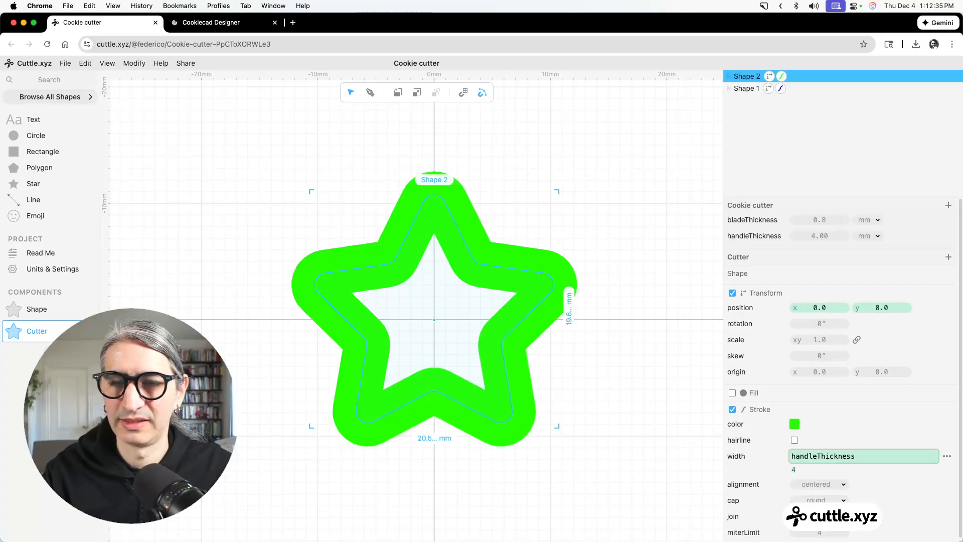
click(661, 150)
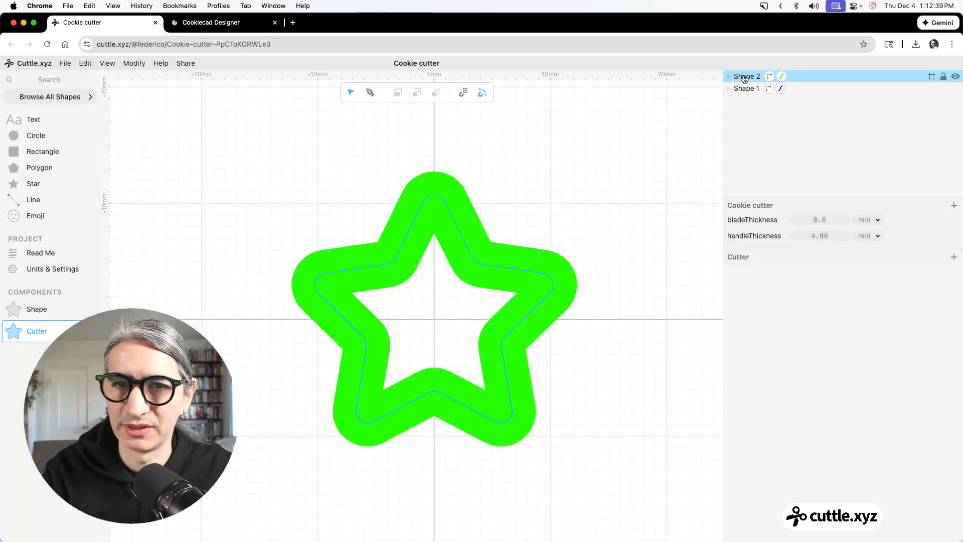
Try the green star beneath the blue star in the layer order and restore the original order.
drag(747, 81, 745, 95)
click(574, 166)
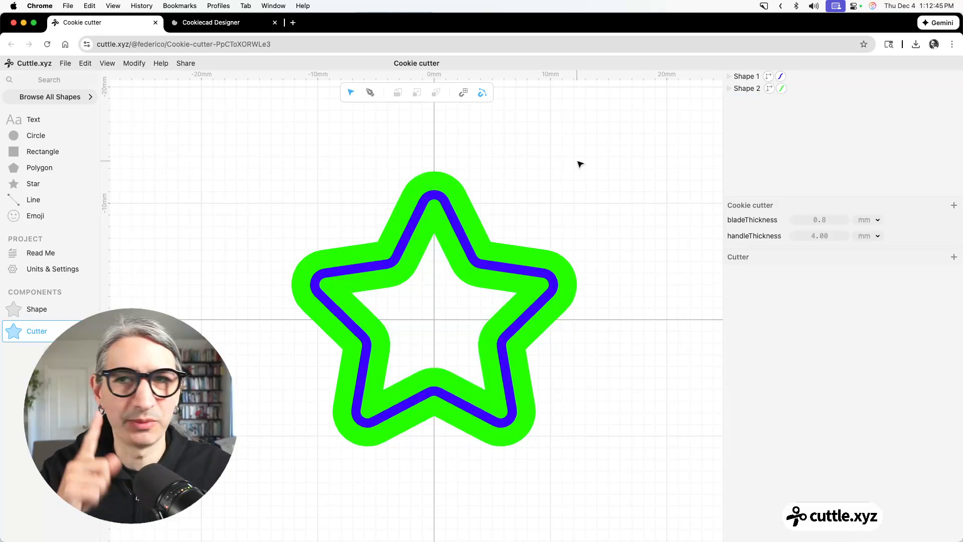
drag(745, 77, 745, 93)
click(541, 148)
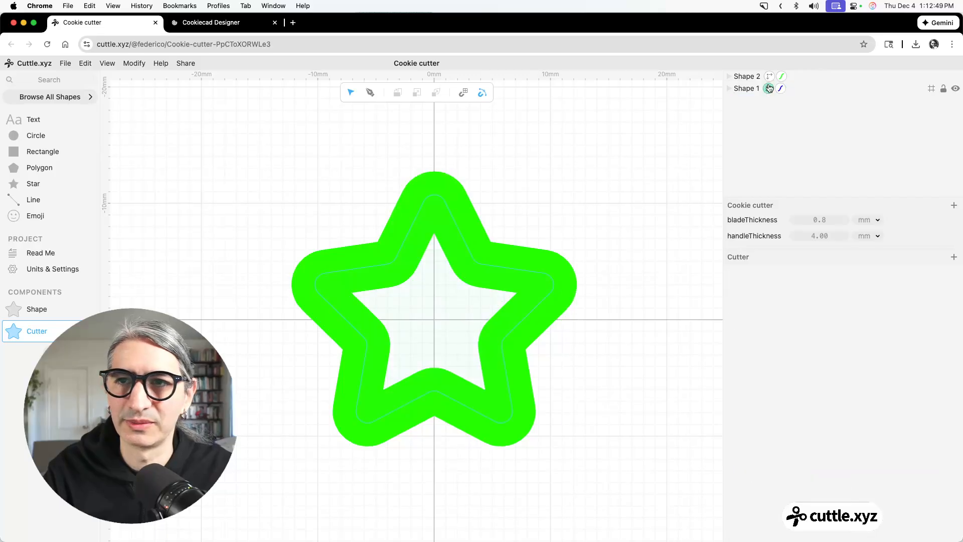
Preview the 3D printing export with the green star on top, orbit the model and close it without downloading.
click(66, 64)
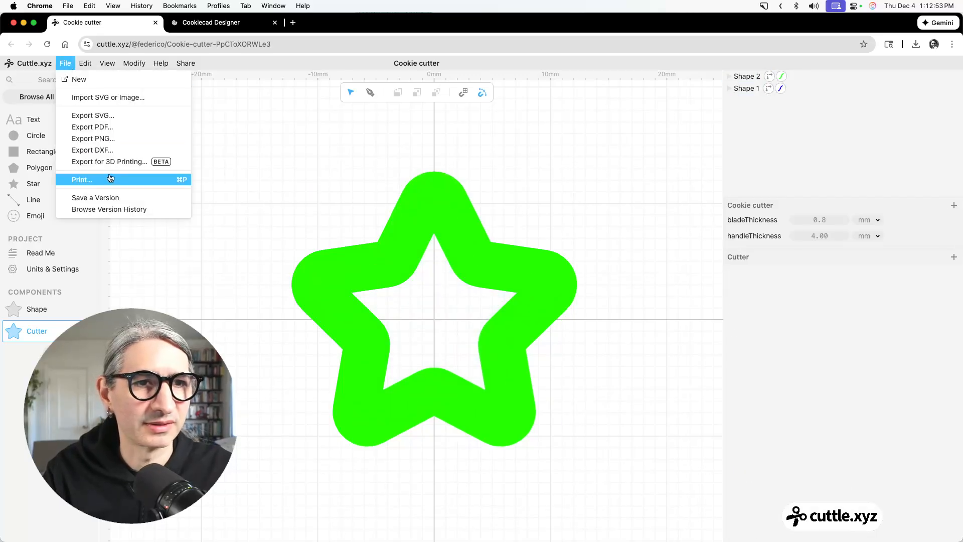
click(114, 162)
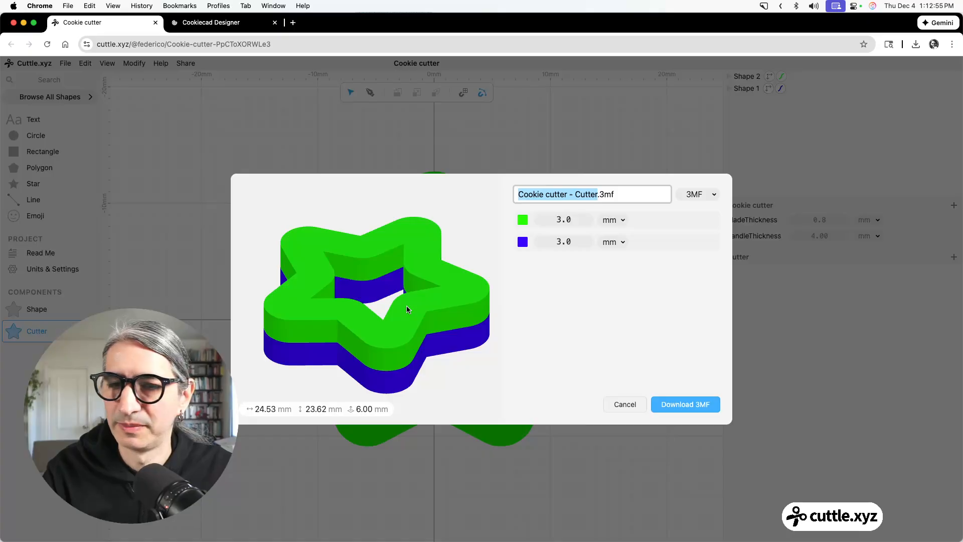
drag(407, 307, 359, 344)
click(623, 404)
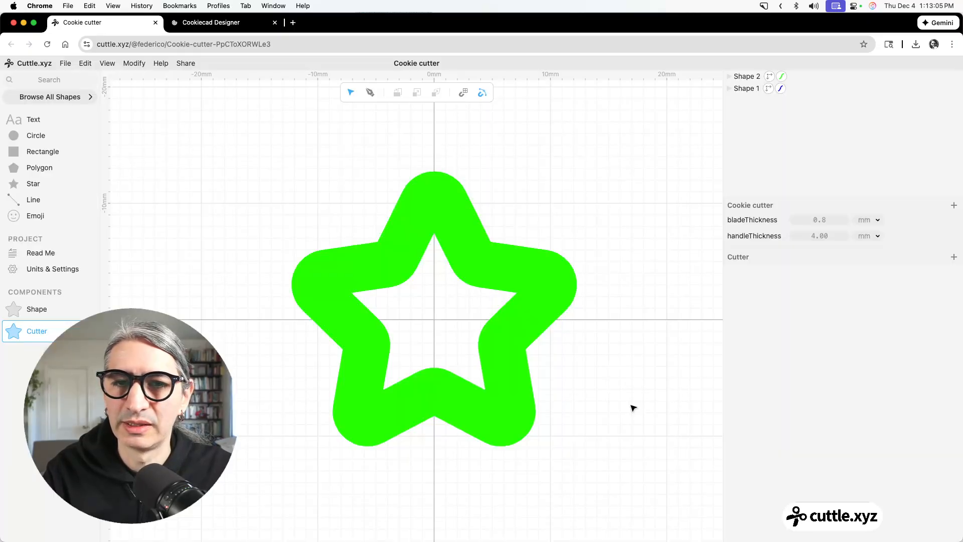
Move the green star beneath the blue star in the layer order and open the 3D printing export.
drag(747, 76, 747, 90)
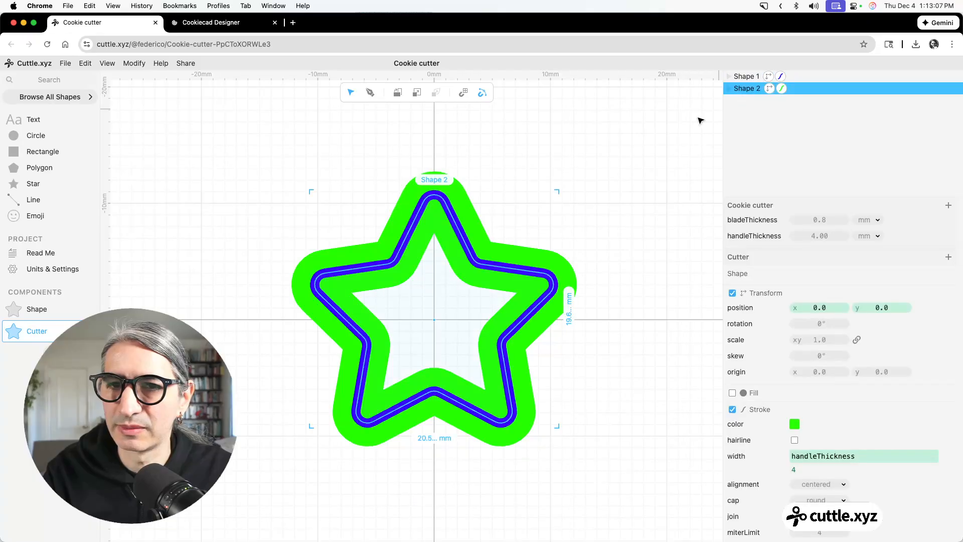
click(659, 164)
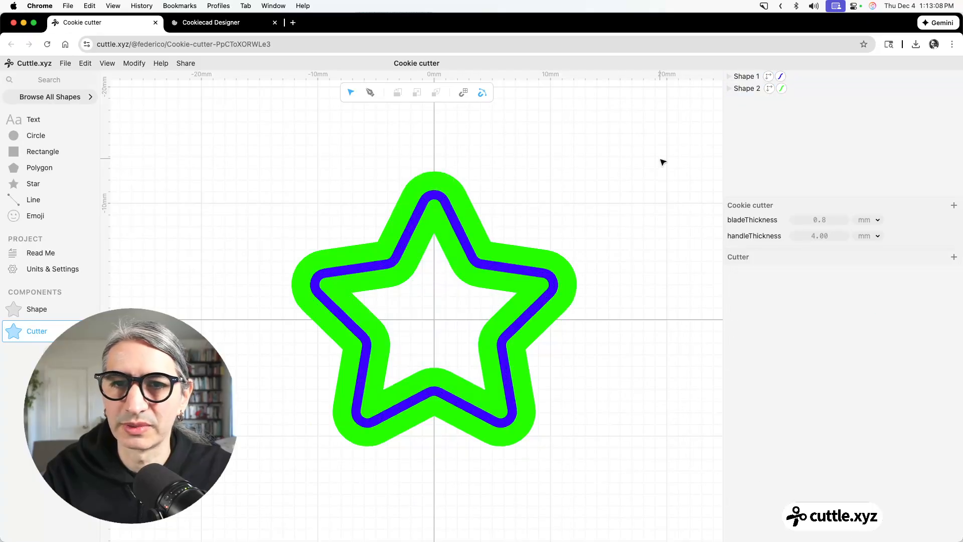
click(66, 63)
click(112, 161)
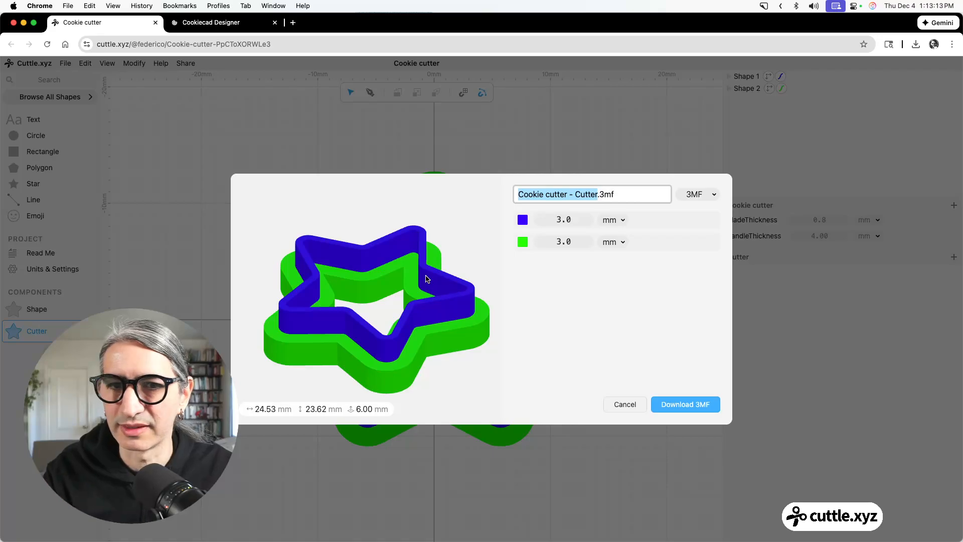
drag(481, 272, 462, 287)
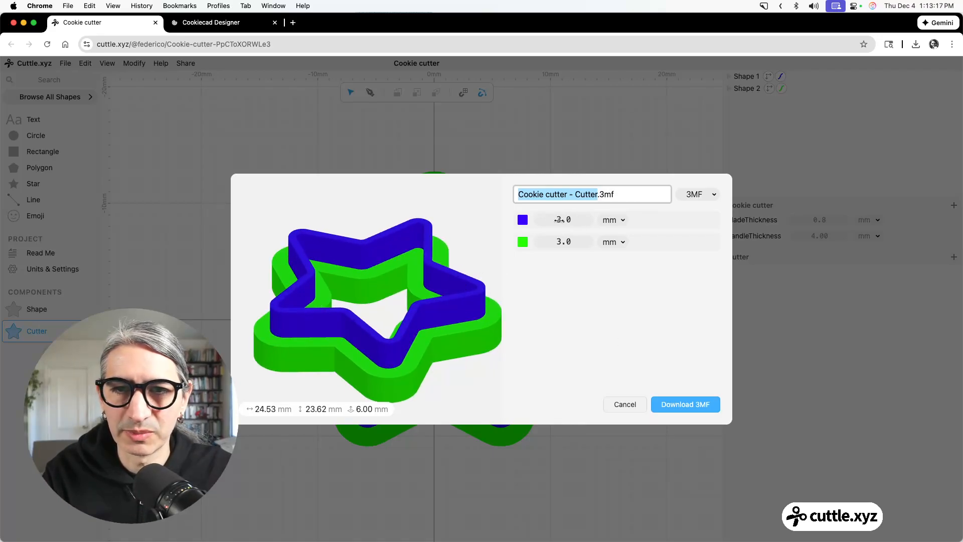
Set the blue blade's extrusion height to 10 mm and download the cutter as a 3MF file.
drag(559, 219, 565, 219)
click(565, 219)
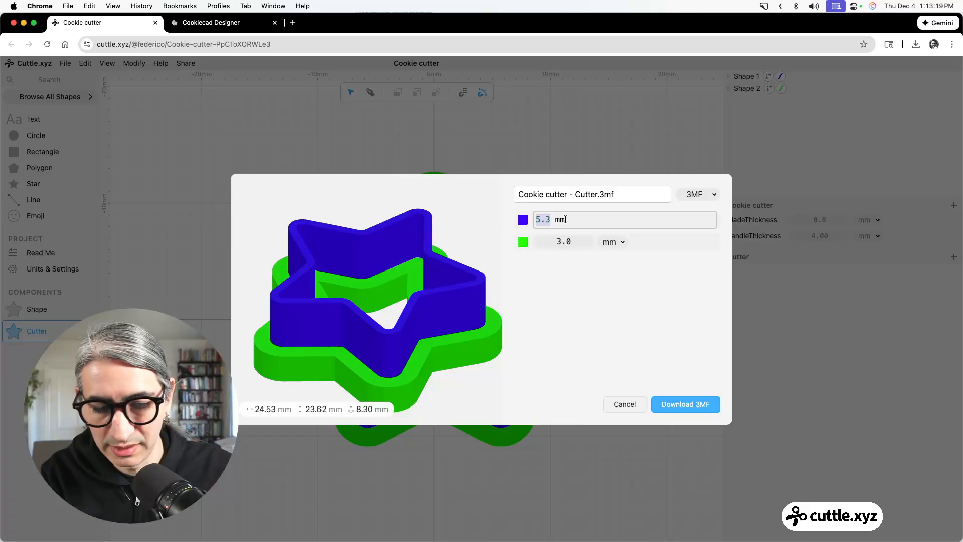
text(10)
key(Return)
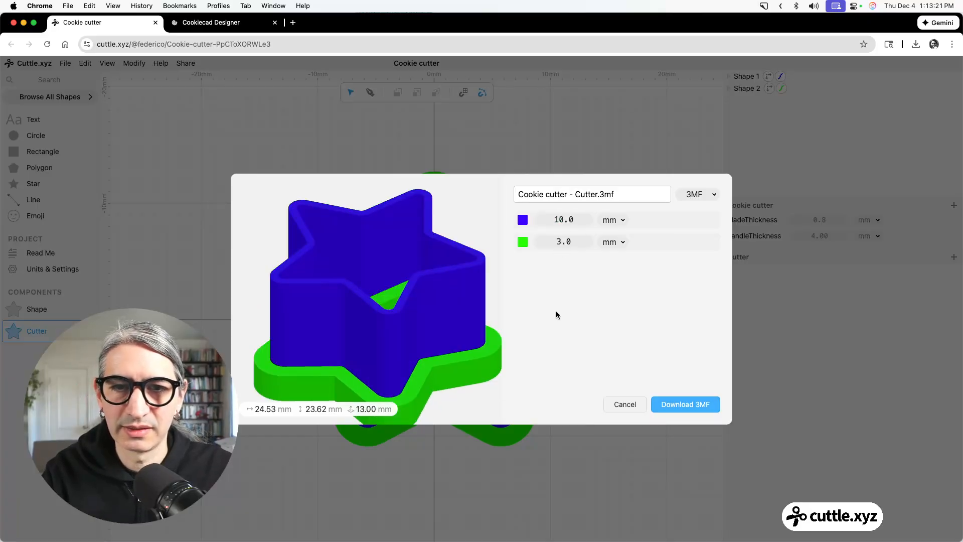
scroll(403, 297, down, 2)
mouse_move(403, 298)
mouse_down()
mouse_move(400, 325)
mouse_move(405, 308)
mouse_up()
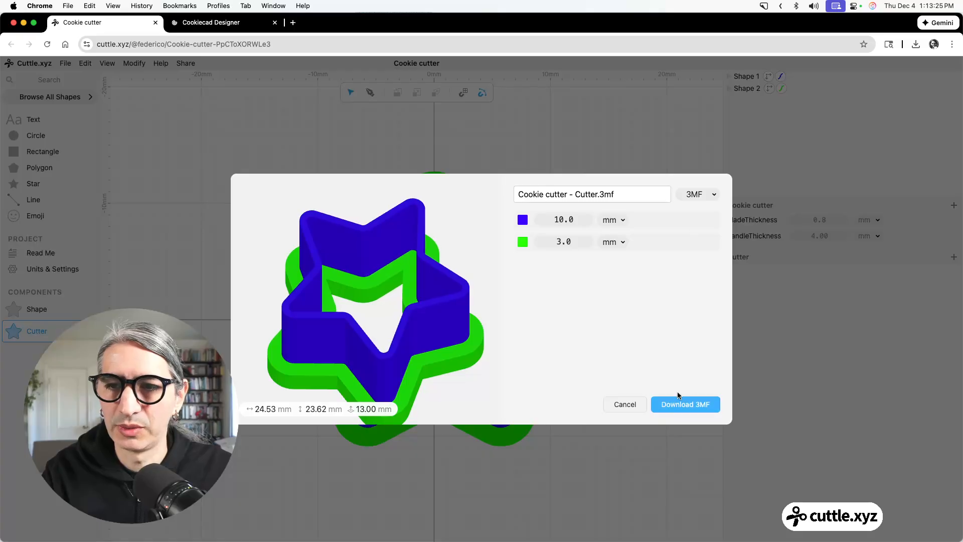
click(677, 403)
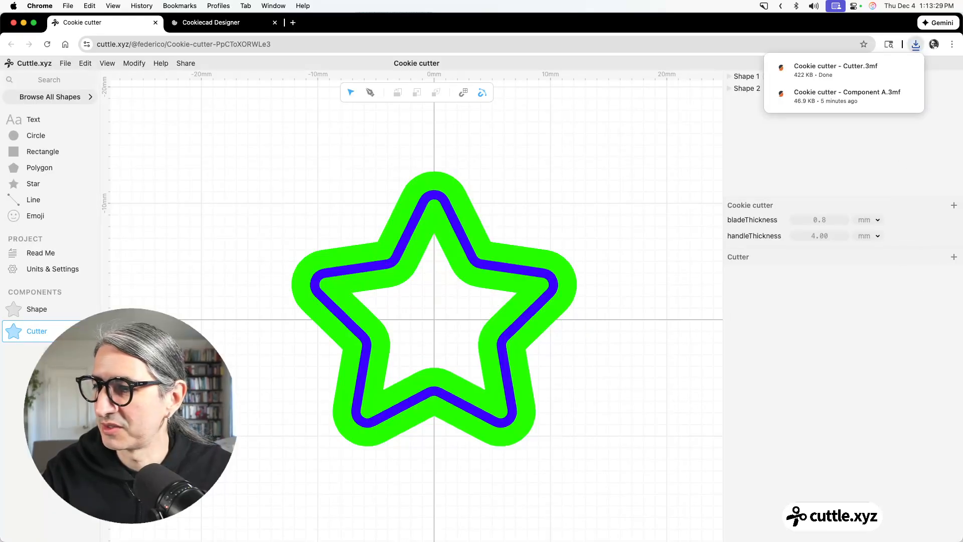
Switch to PrusaSlicer and import Cookie cutter - Cutter.3mf as a single object with multiple parts.
key(super+Tab)
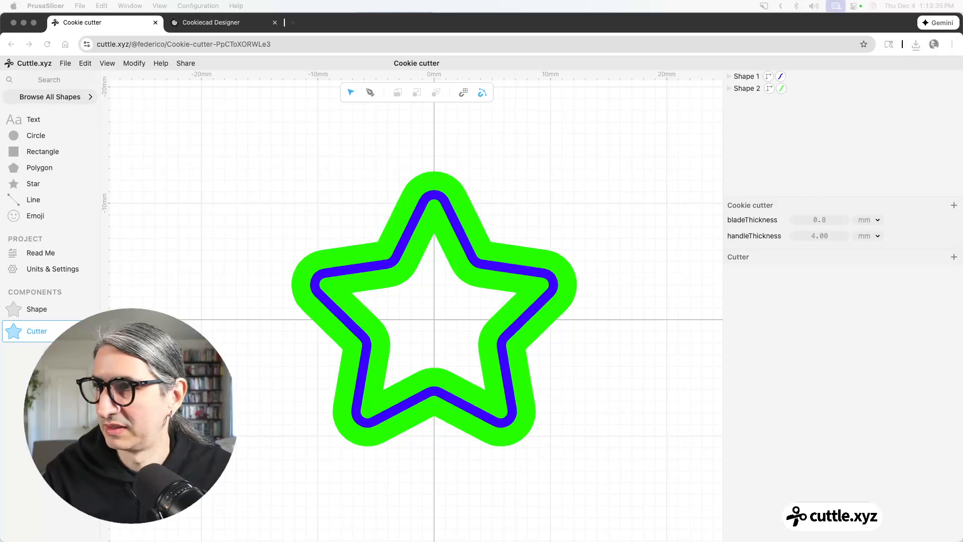
drag(1, 18, 708, 5)
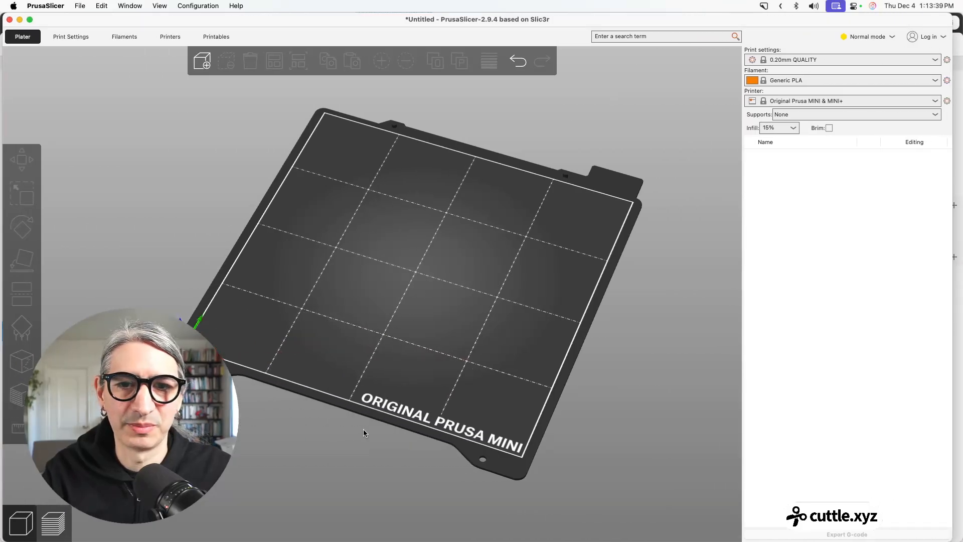
click(210, 68)
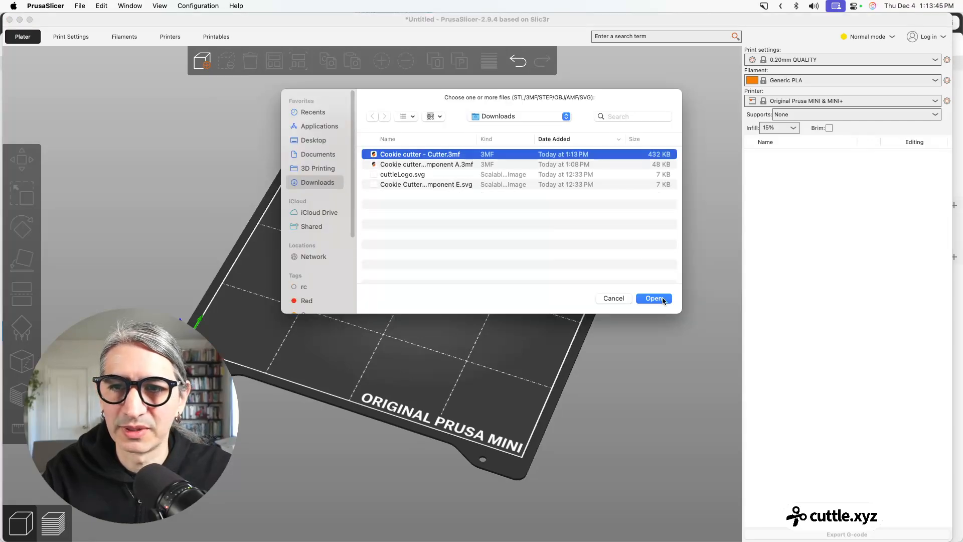
click(654, 299)
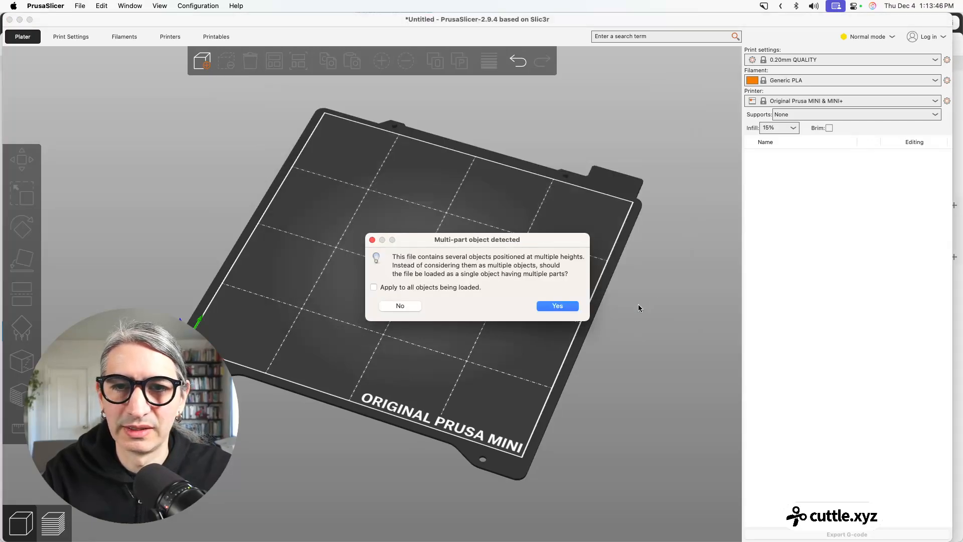
click(553, 305)
scroll(490, 282, up, 5)
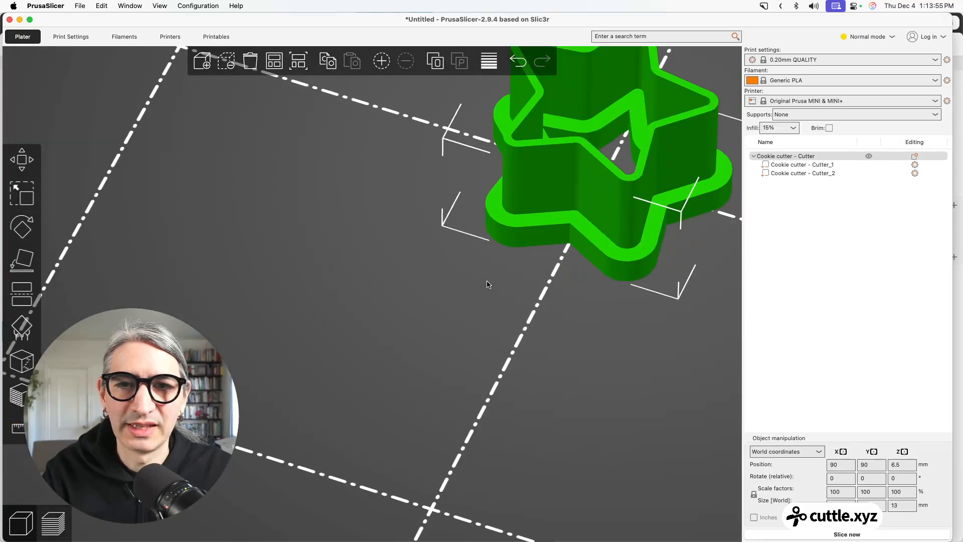
drag(535, 281, 534, 311)
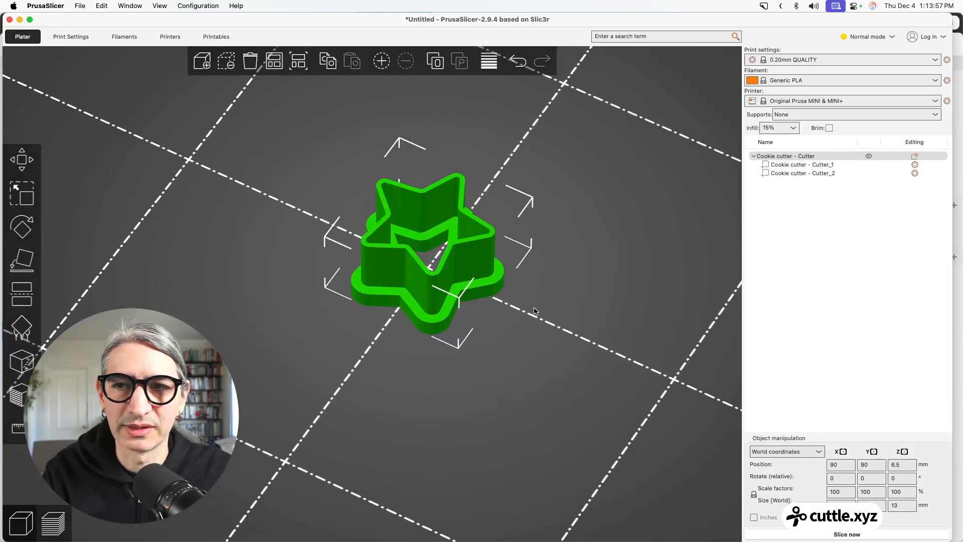
Slice the imported cookie cutter for printing.
click(817, 535)
scroll(515, 289, up, 3)
mouse_move(567, 267)
mouse_down()
mouse_move(573, 282)
mouse_move(570, 256)
mouse_up()
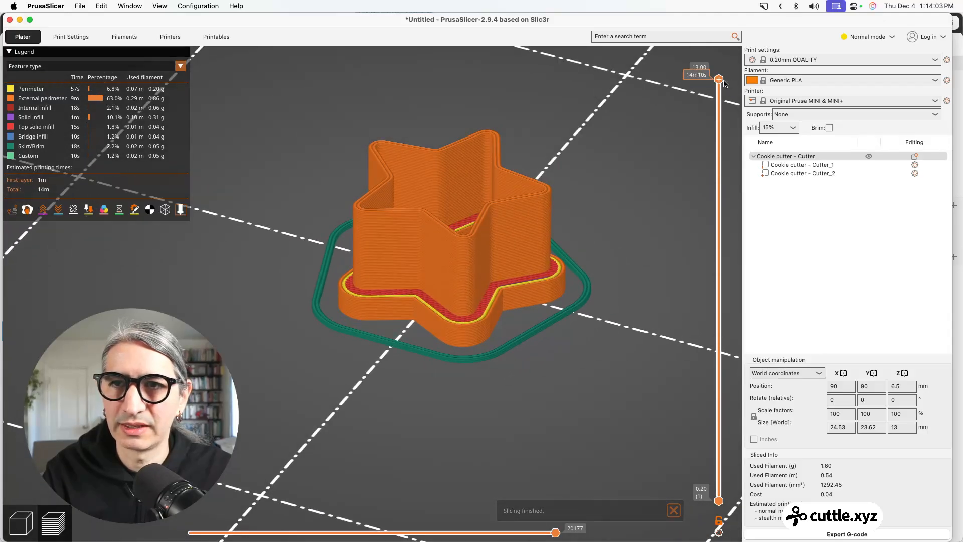
Examine the sliced layers and the selected print settings profile, and minimise the slicer window.
drag(719, 80, 744, 68)
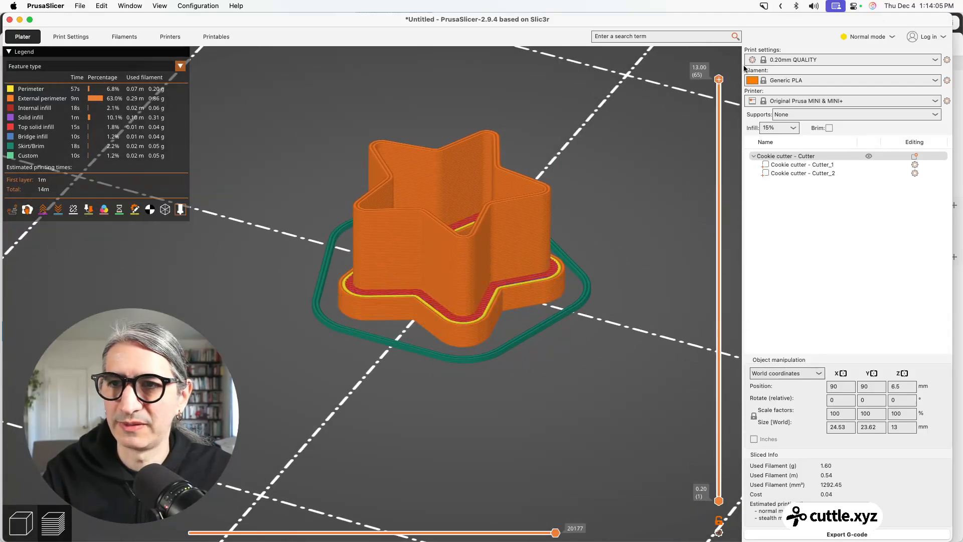
click(793, 59)
click(793, 62)
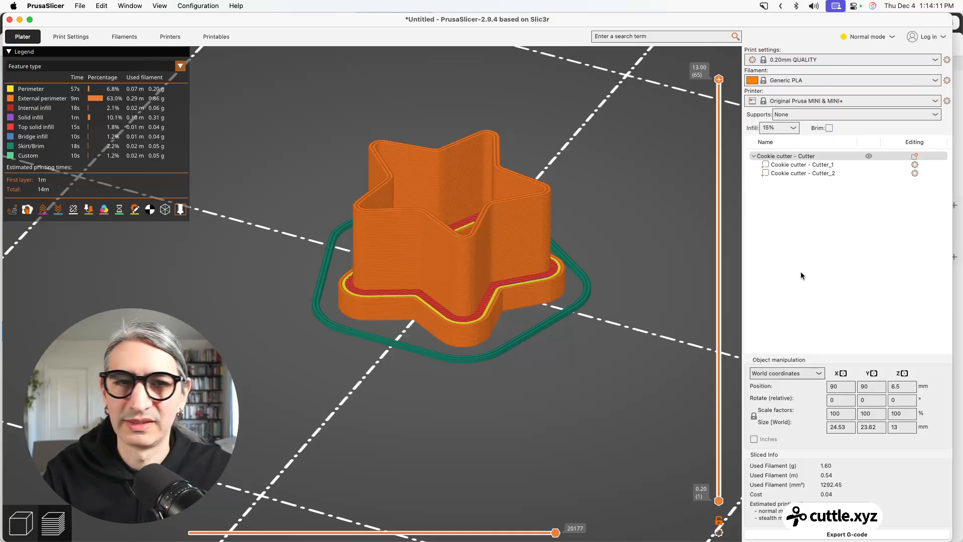
click(20, 20)
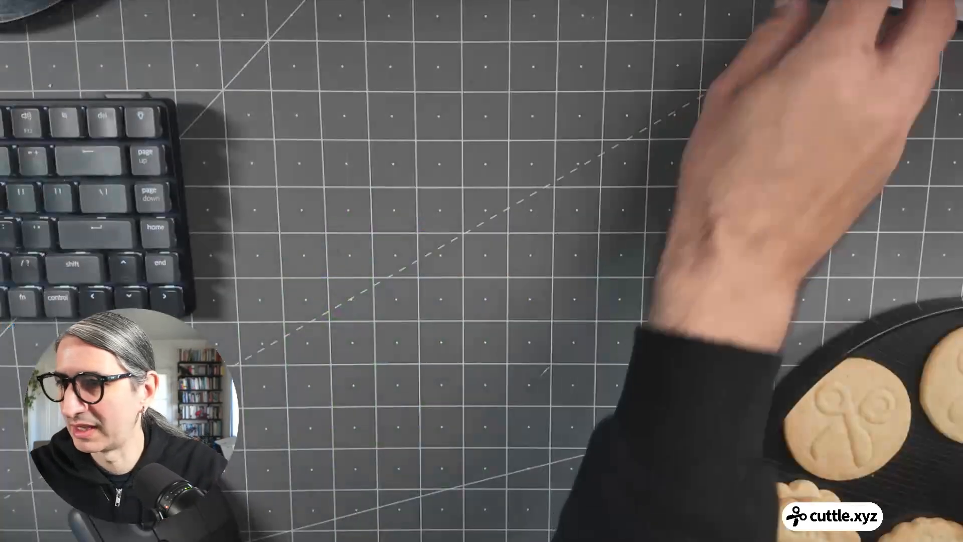
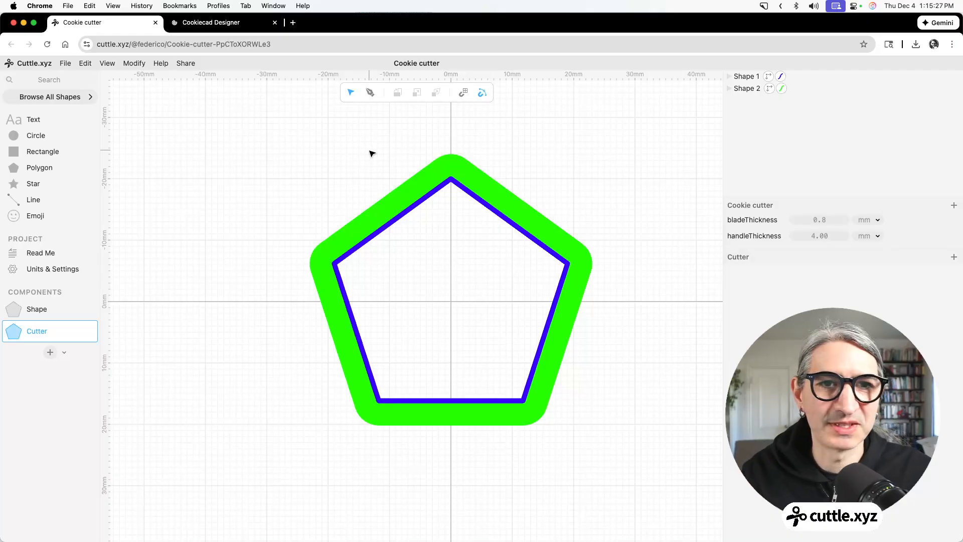
Delete the pentagon from the Shape component.
click(46, 313)
scroll(201, 265, down, 5)
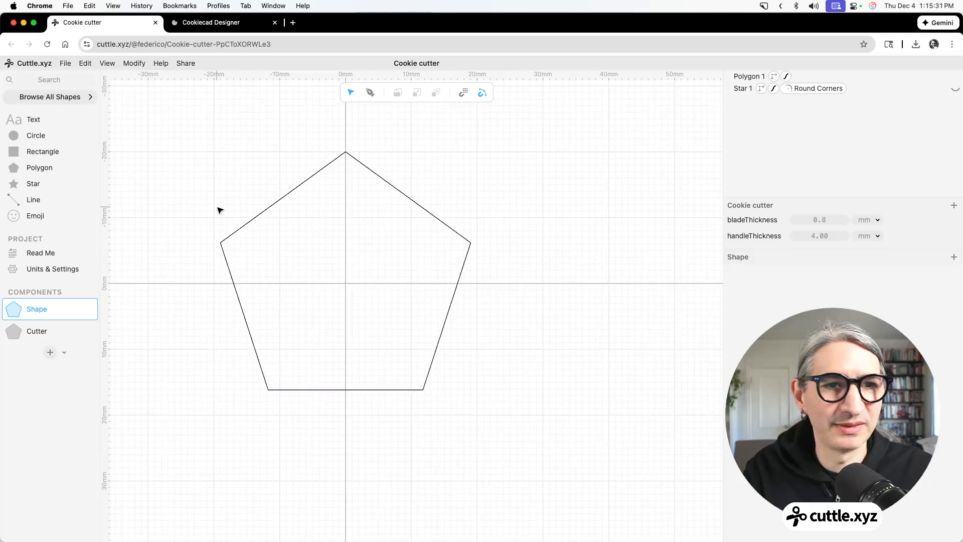
drag(194, 168, 518, 387)
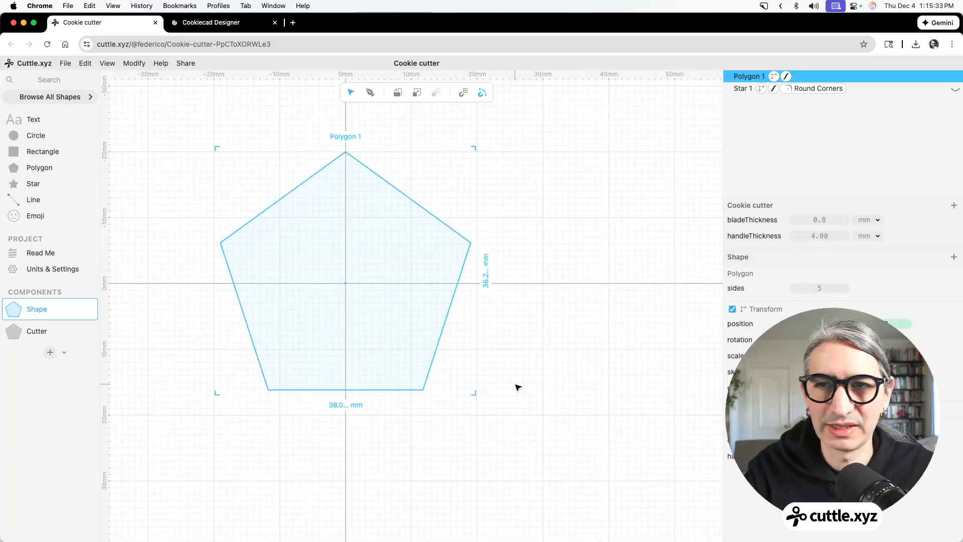
key(BackSpace)
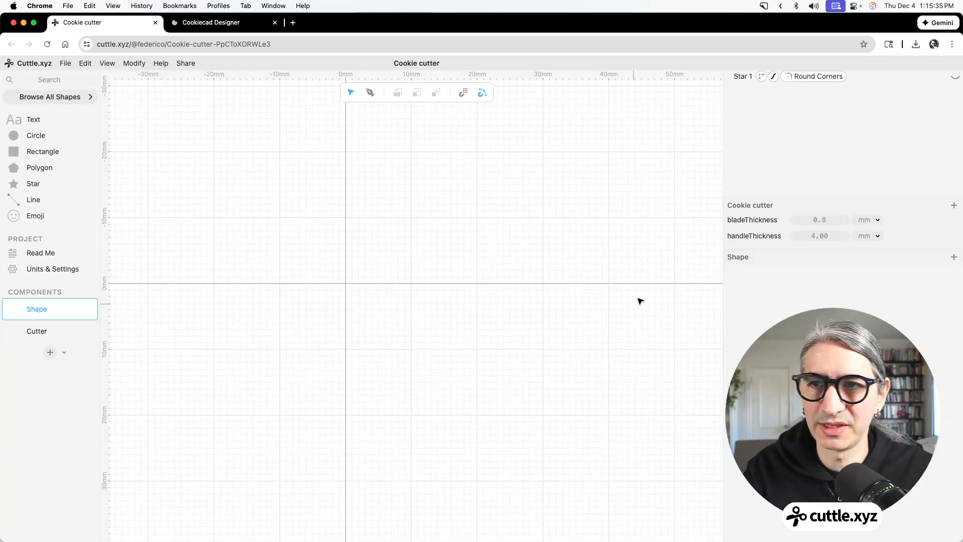
Add an emoji shape to the Shape component, choose the outlined paw icon, and set its scale to 30.
click(15, 216)
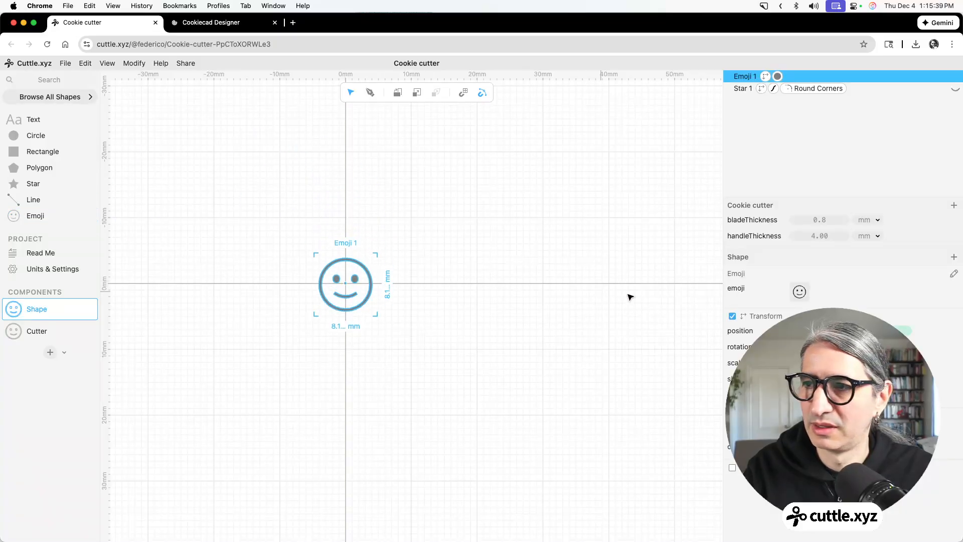
click(801, 291)
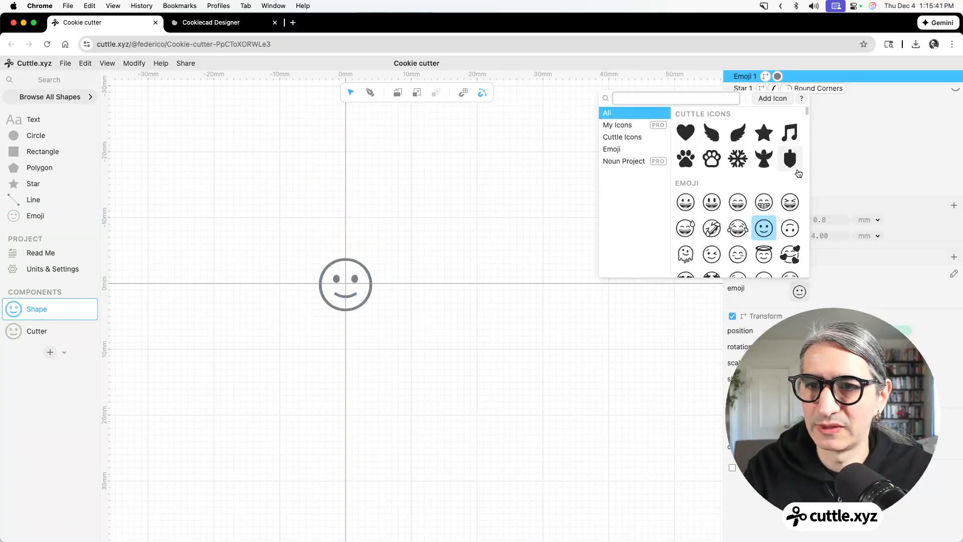
click(713, 163)
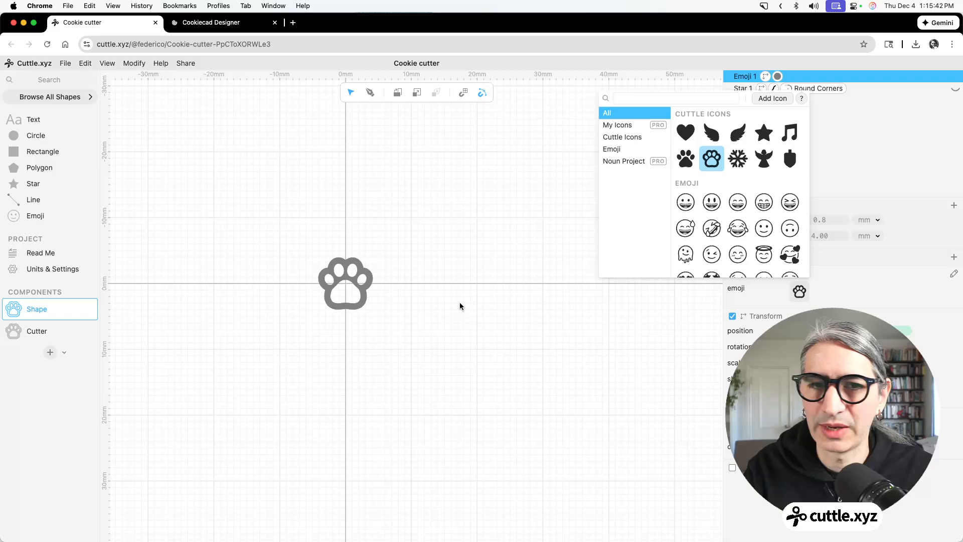
click(590, 312)
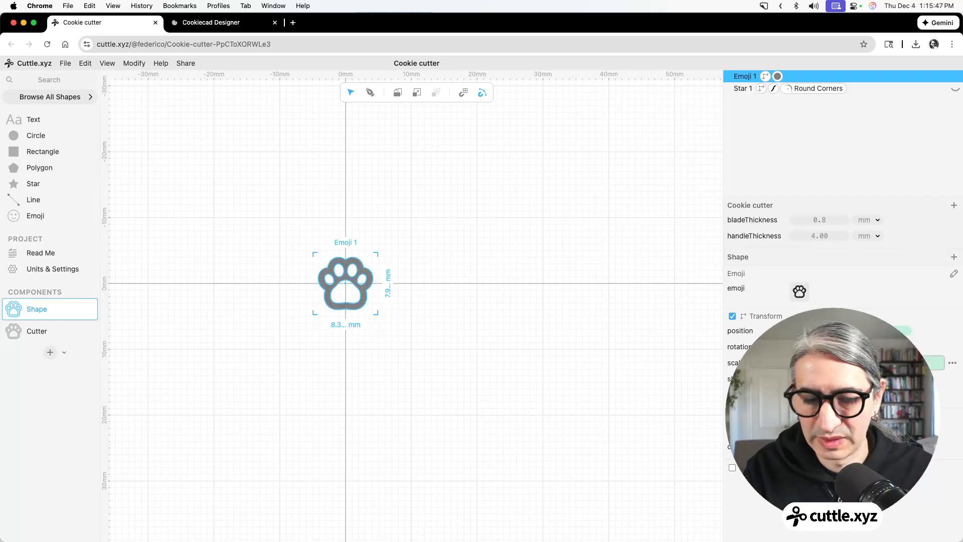
text(30)
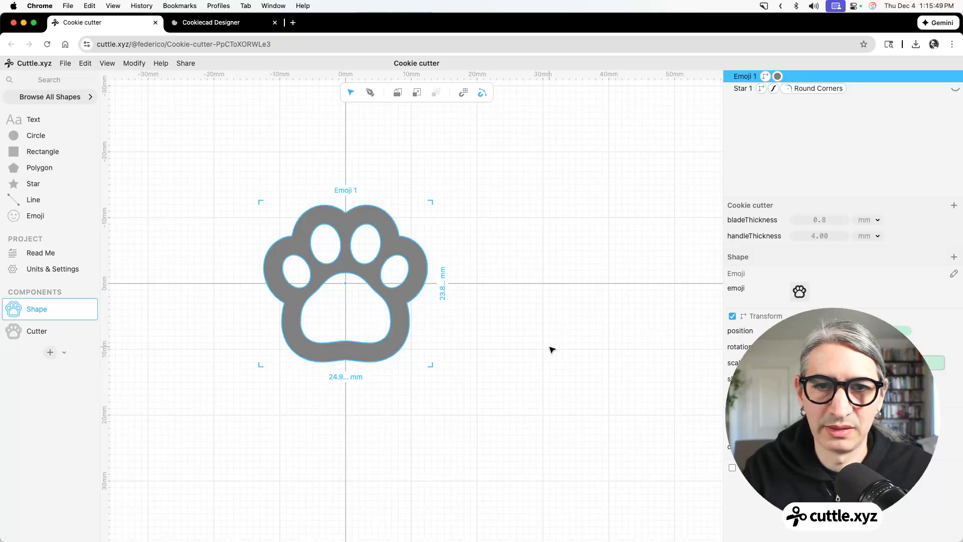
Open the Cutter component and examine the blade and handle outlines generated from the paw.
click(43, 332)
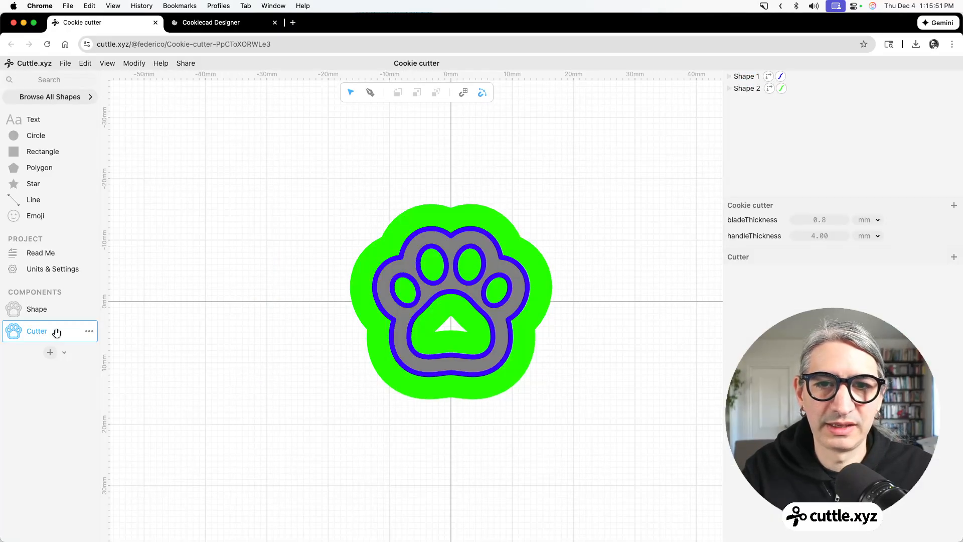
scroll(533, 352, up, 3)
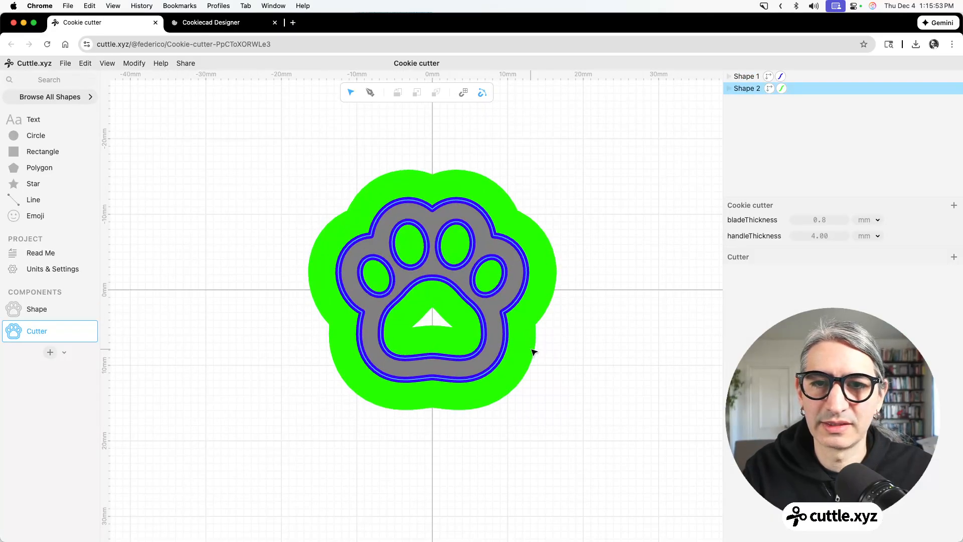
scroll(585, 282, up, 2)
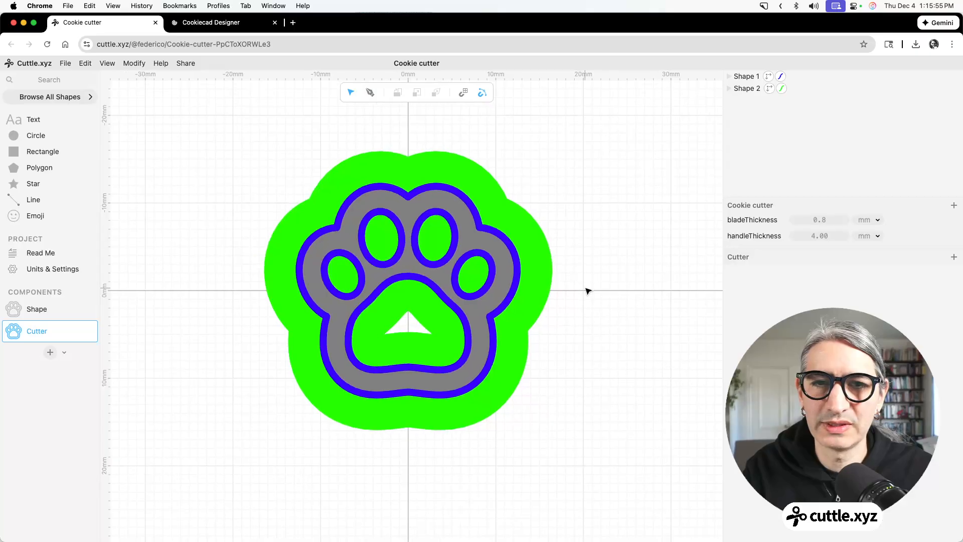
scroll(305, 299, up, 1)
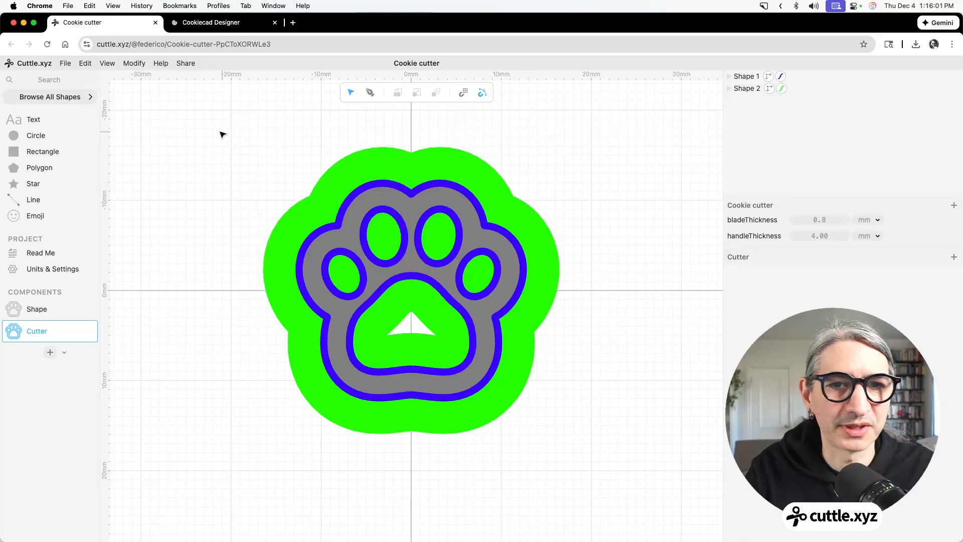
Preview the paw cutter in the 3D printing export, inspect it from another angle, and cancel the export.
click(66, 63)
click(119, 160)
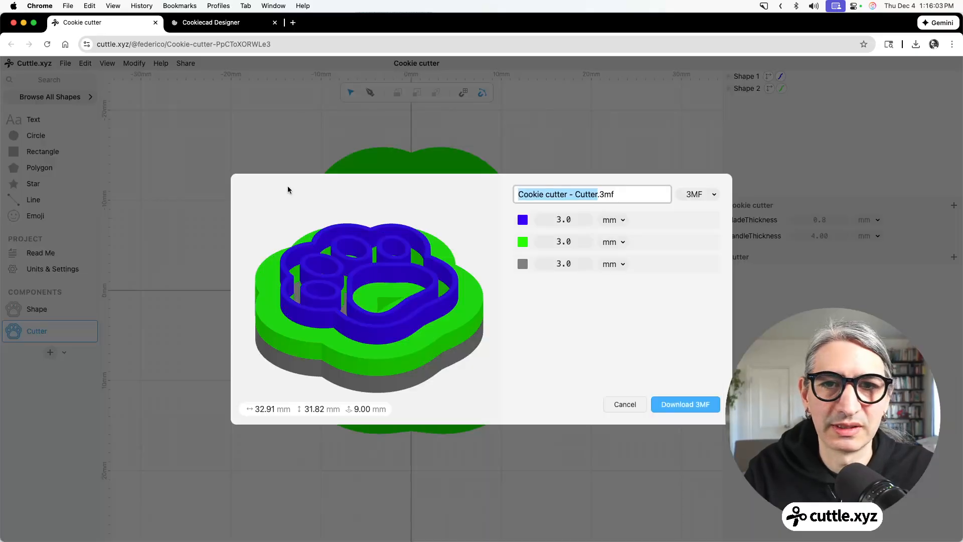
scroll(445, 309, up, 1)
drag(477, 290, 460, 303)
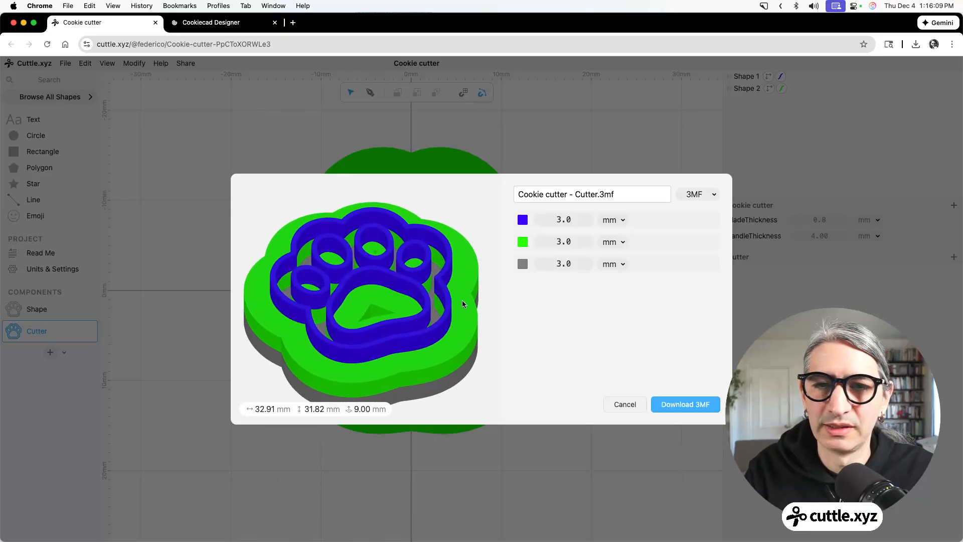
click(625, 405)
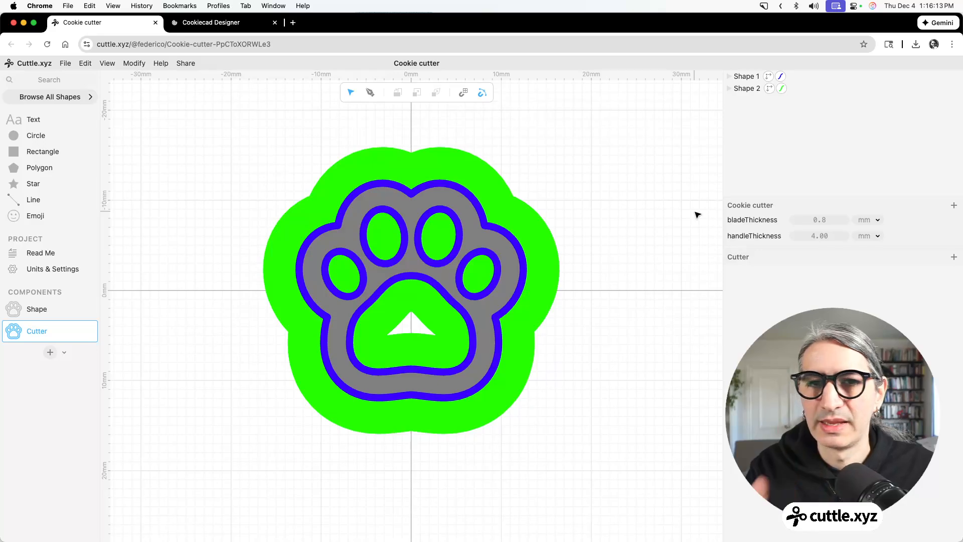
Apply the Remove Holes modifier to the paw emoji in the Shape component.
click(6, 312)
drag(206, 172, 463, 386)
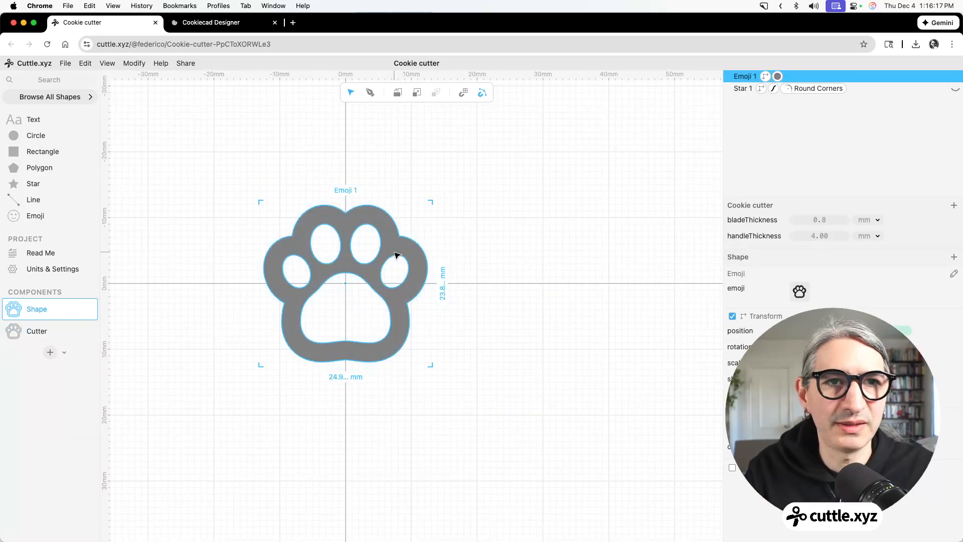
click(134, 64)
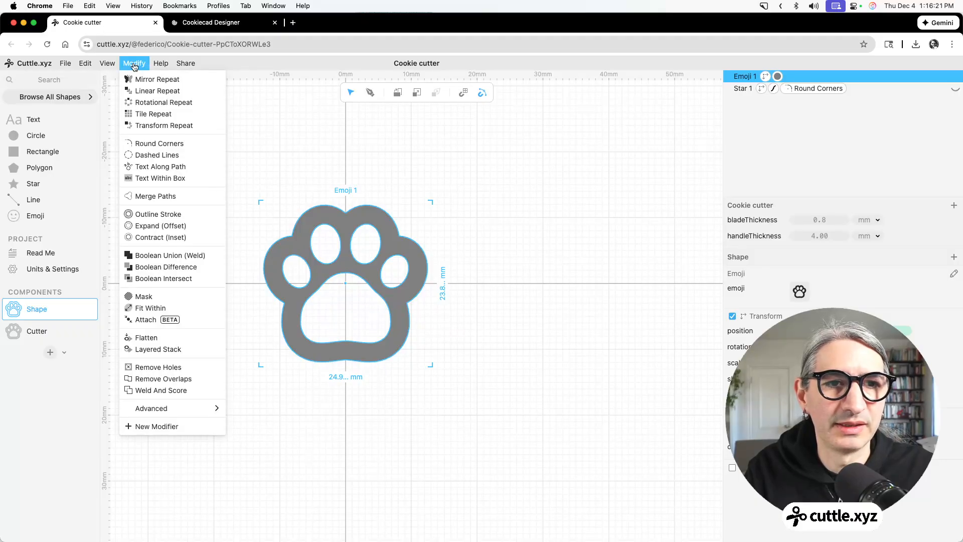
click(181, 372)
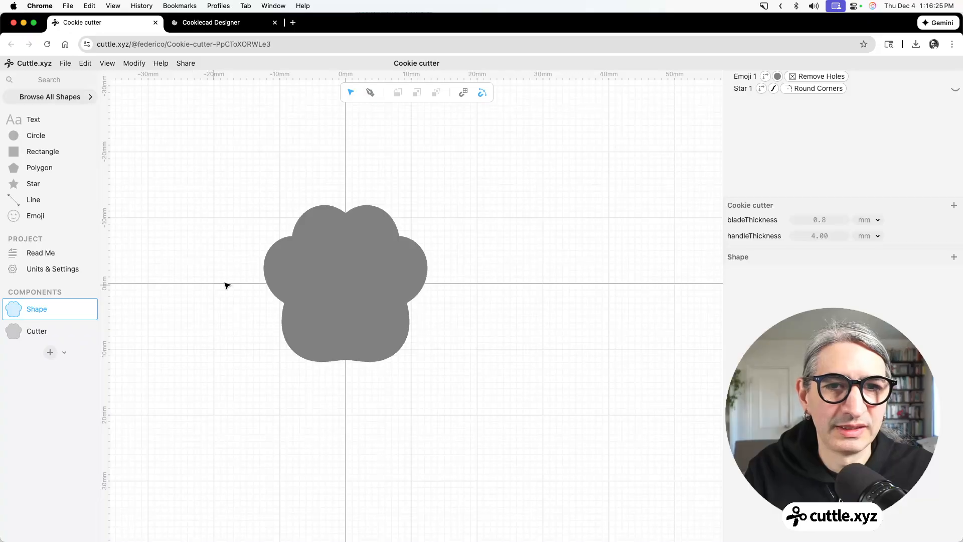
Remove the paw emoji's fill and enable its stroke.
click(354, 268)
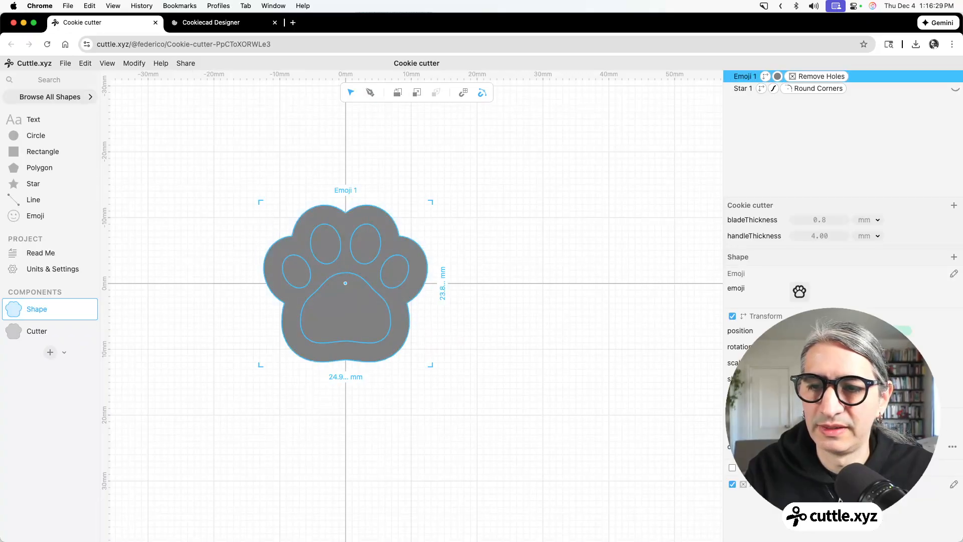
click(800, 447)
click(647, 396)
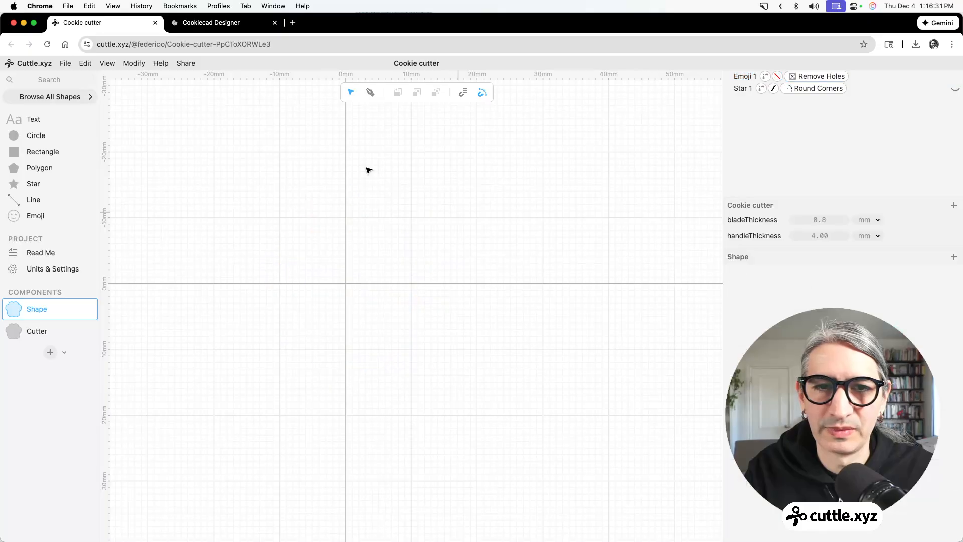
drag(259, 155, 477, 362)
click(733, 470)
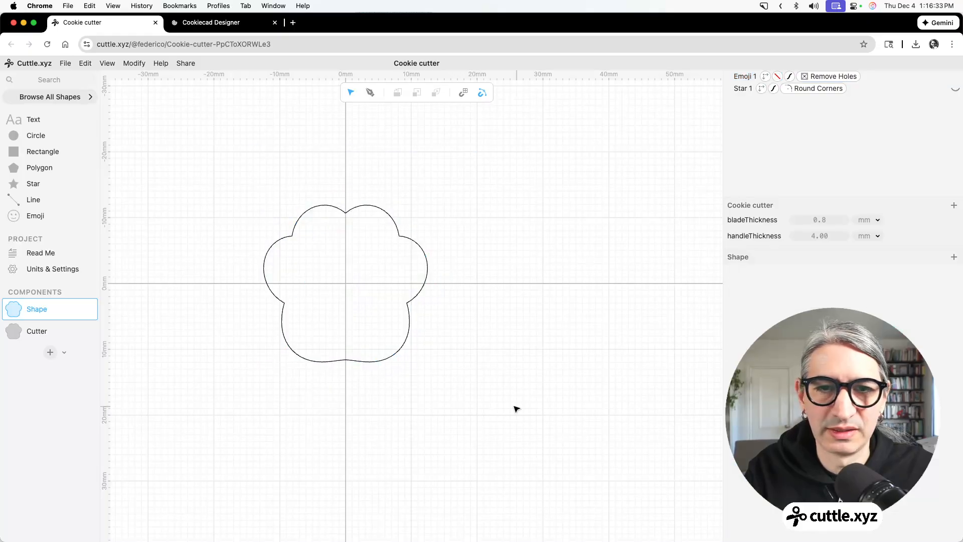
Preview the Cutter component's 3D printing export with the blue blade raised to 11.7 mm, and close it without downloading.
click(47, 331)
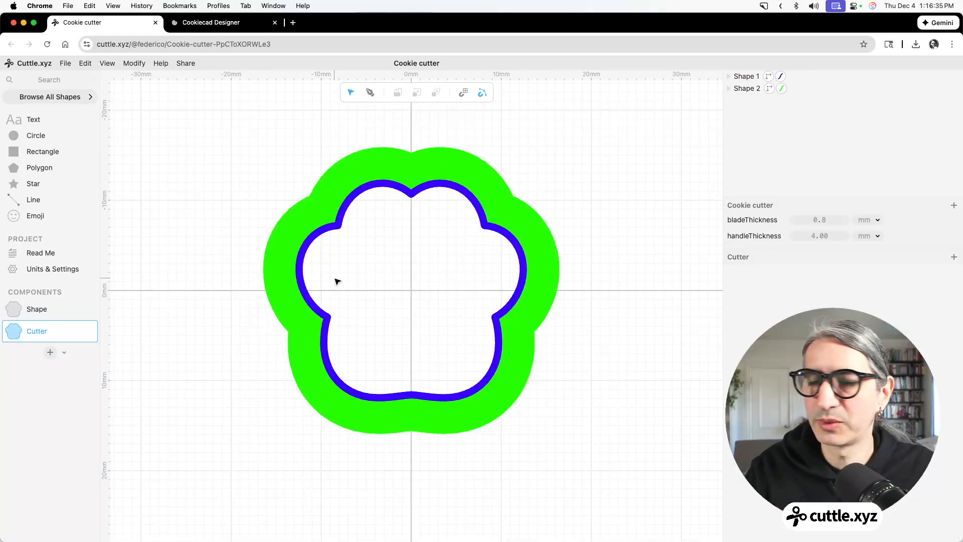
click(61, 65)
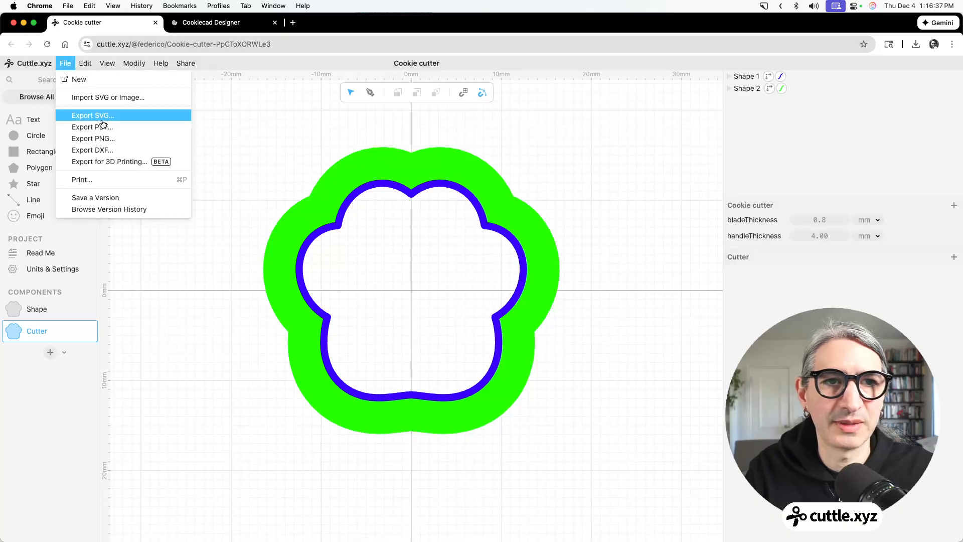
click(101, 159)
drag(328, 250, 387, 338)
drag(572, 219, 702, 231)
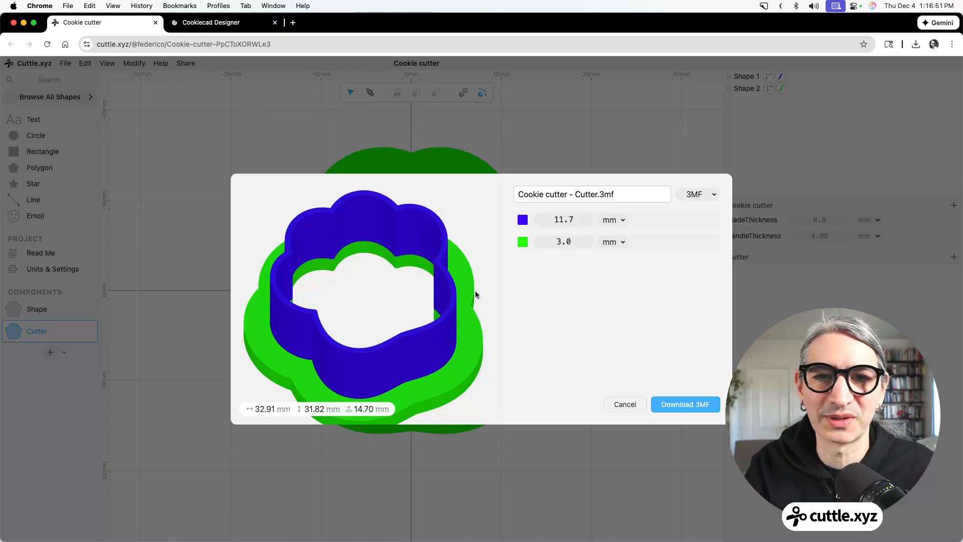
scroll(463, 292, down, 1)
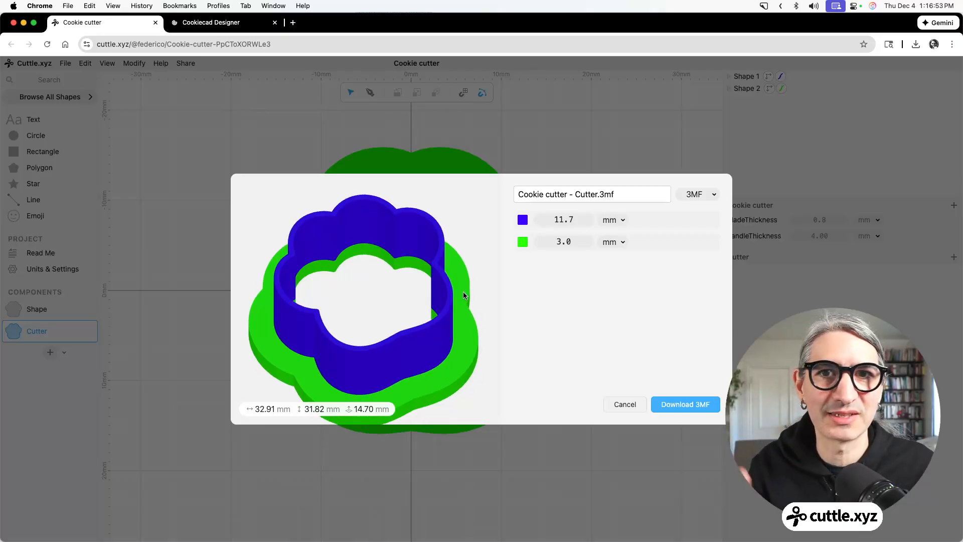
click(625, 404)
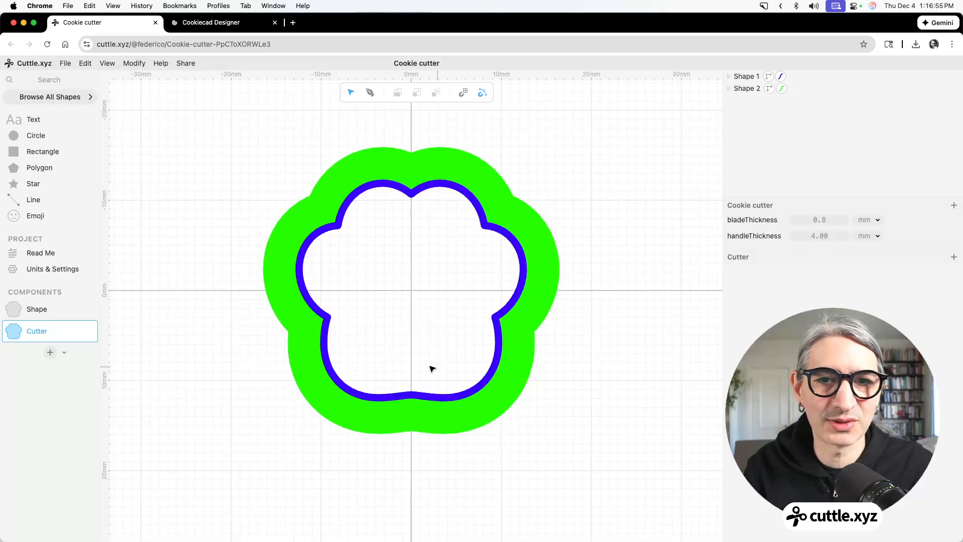
Replace the paw in the Shape component with the Angel icon and view the resulting Cutter component.
click(37, 316)
drag(232, 169, 531, 414)
click(800, 294)
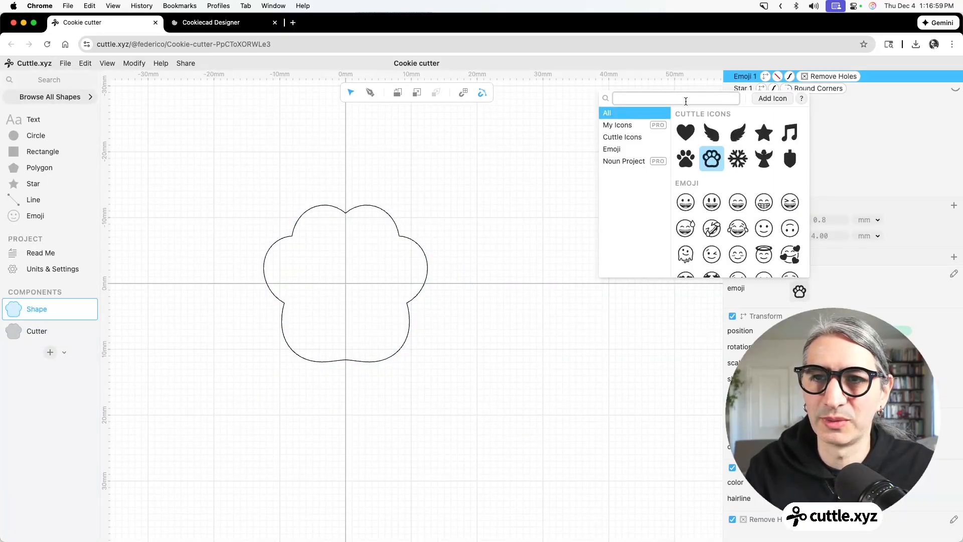
click(763, 159)
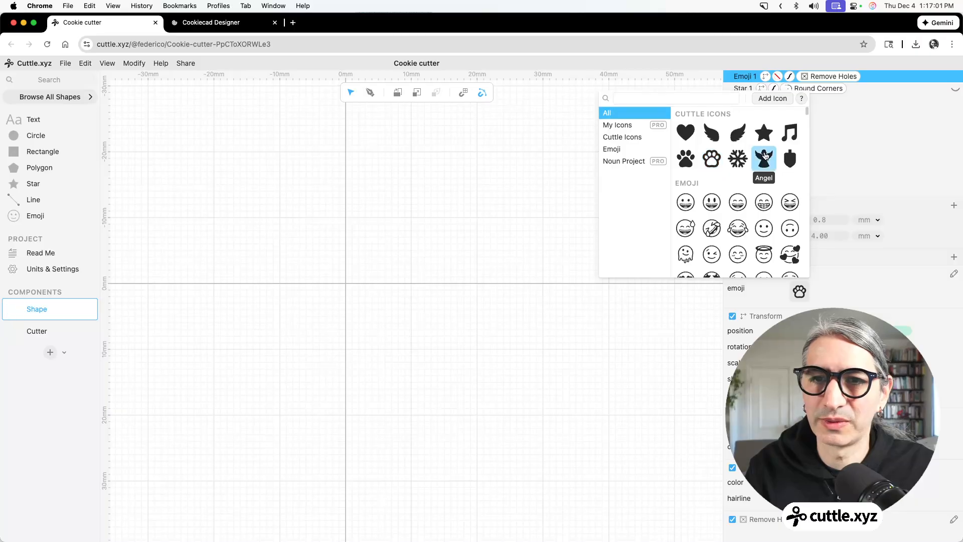
click(38, 330)
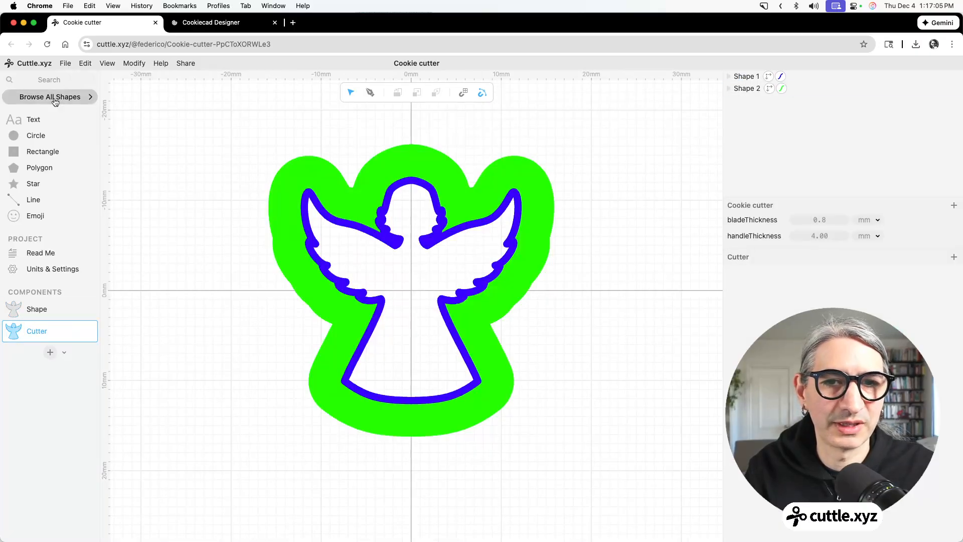
Replace the angel in the Shape component with the first Noun Project "christmas tree" icon and view the resulting Cutter component.
click(36, 309)
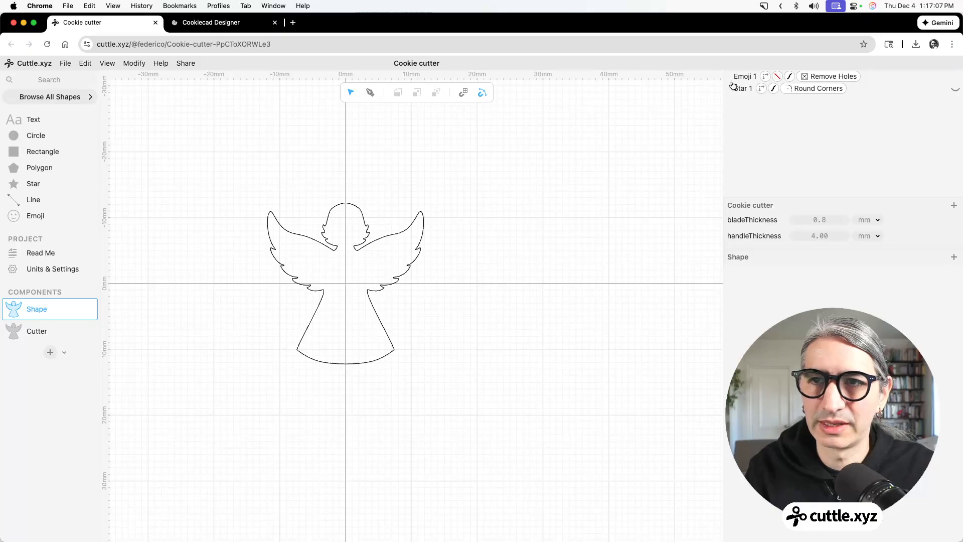
click(326, 215)
click(799, 290)
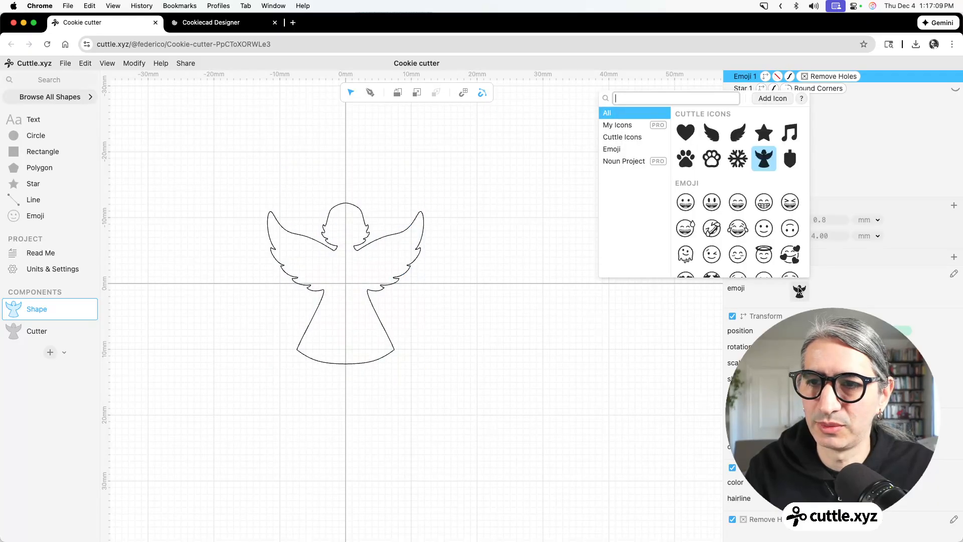
text(tree)
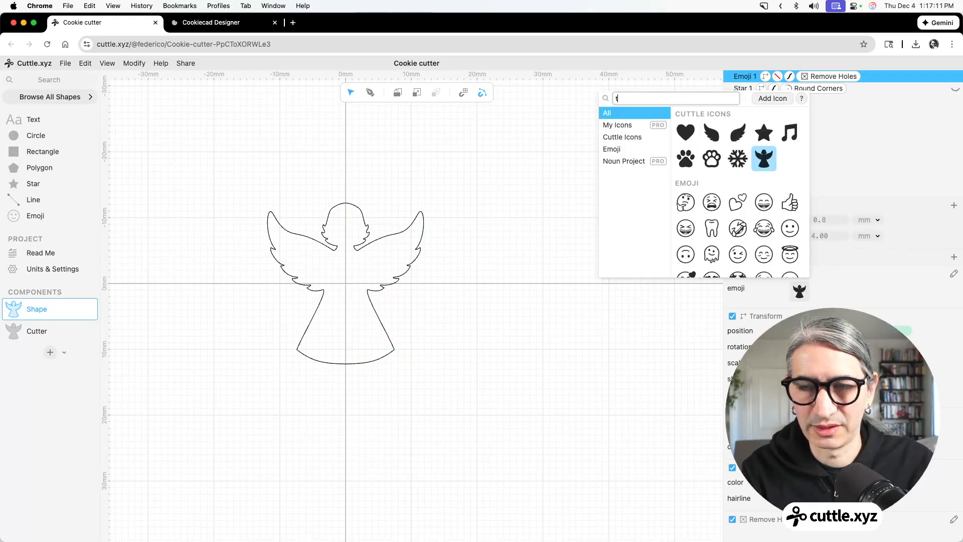
key(BackSpace)
key(BackSpace)
key(BackSpace)
key(BackSpace)
text(chris)
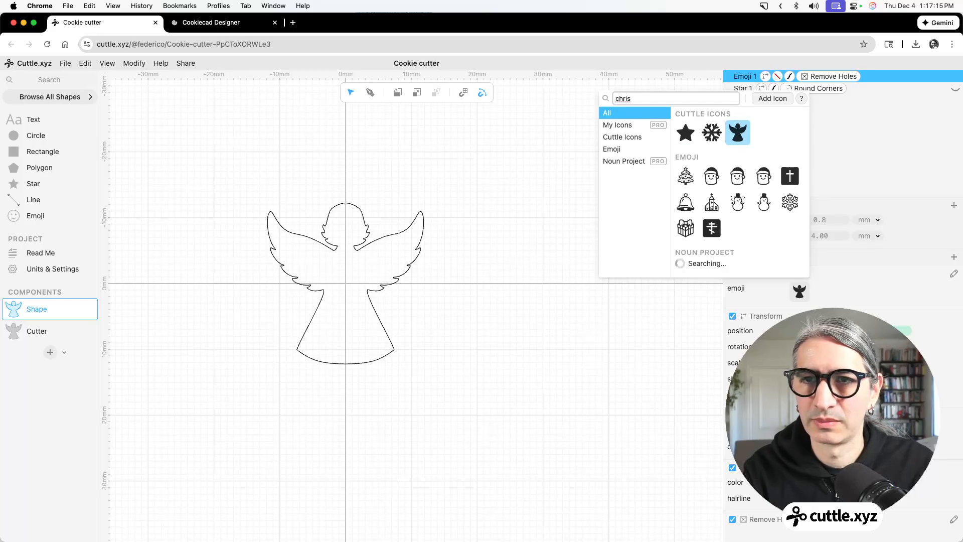
text(tmas te)
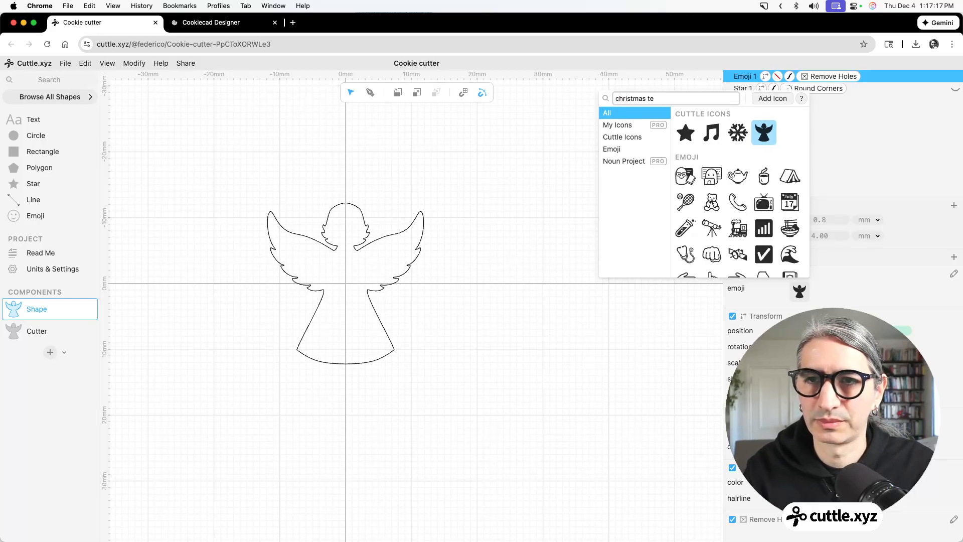
key(BackSpace)
text(ree)
click(626, 161)
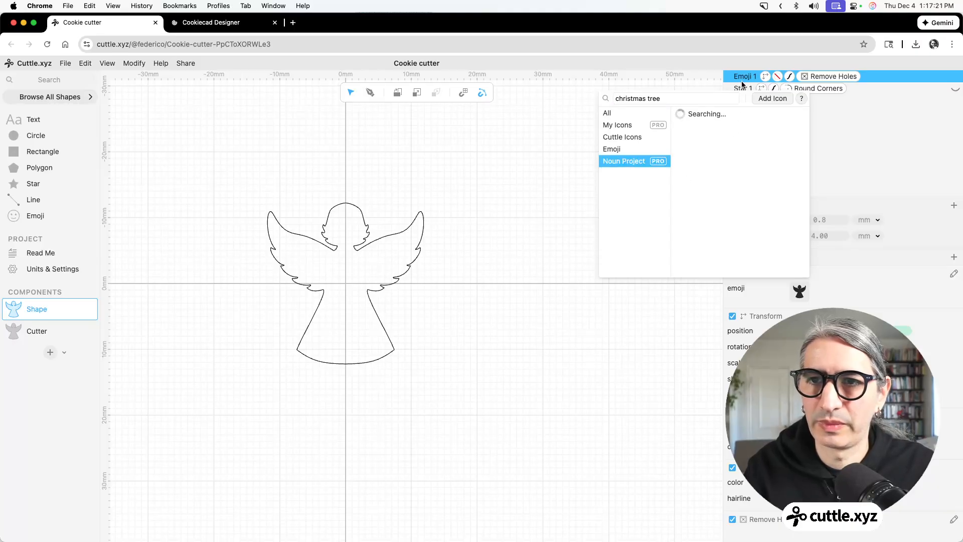
click(685, 120)
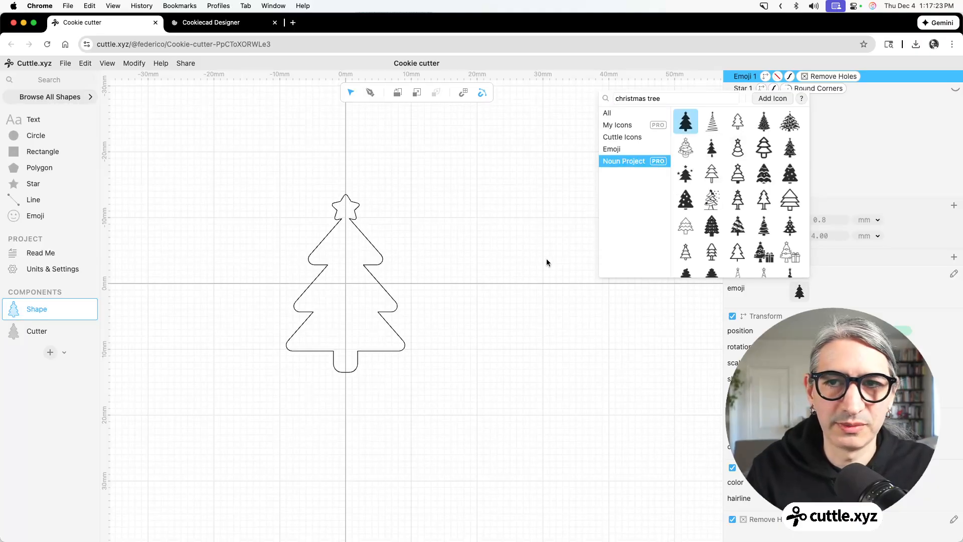
click(547, 261)
click(36, 331)
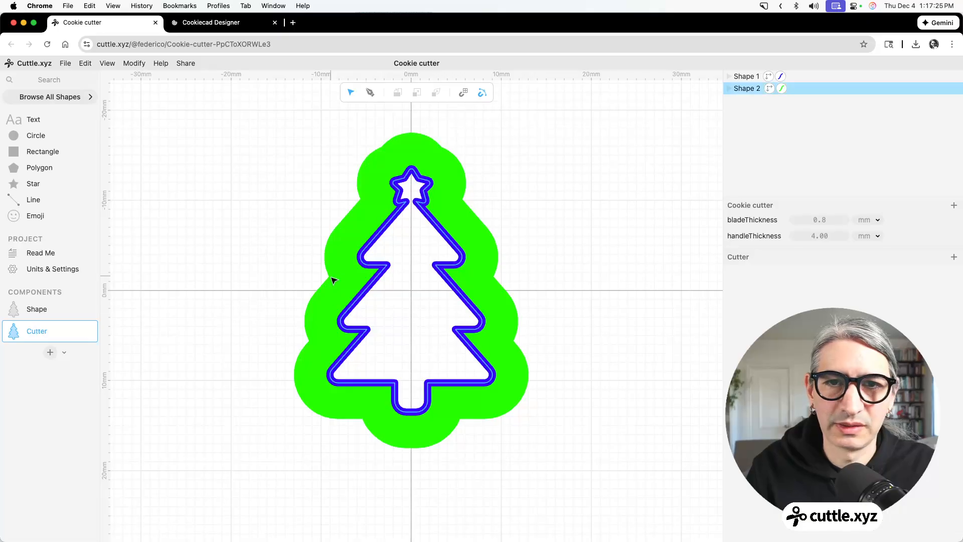
Replace the tree in the Shape component with the outlined paw from the Cuttle icons.
click(35, 310)
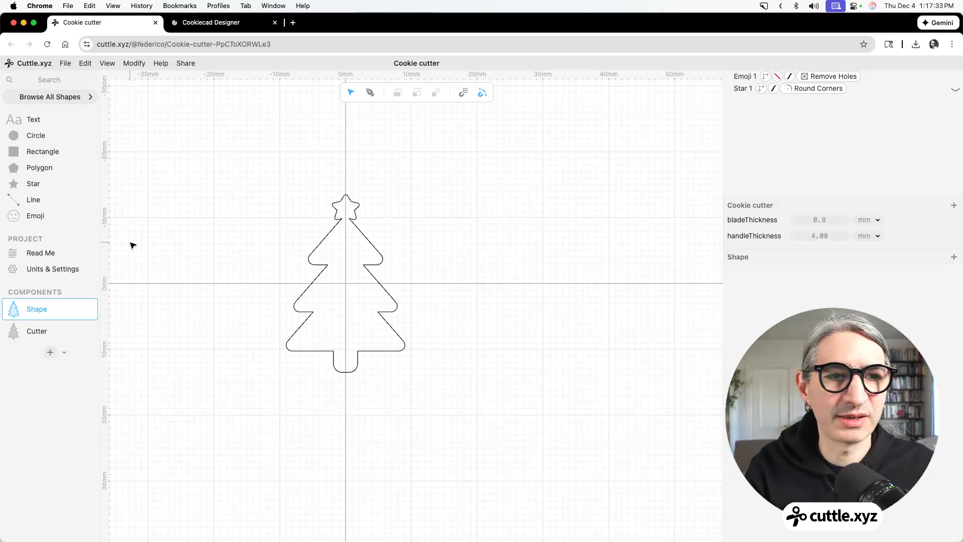
scroll(283, 239, up, 3)
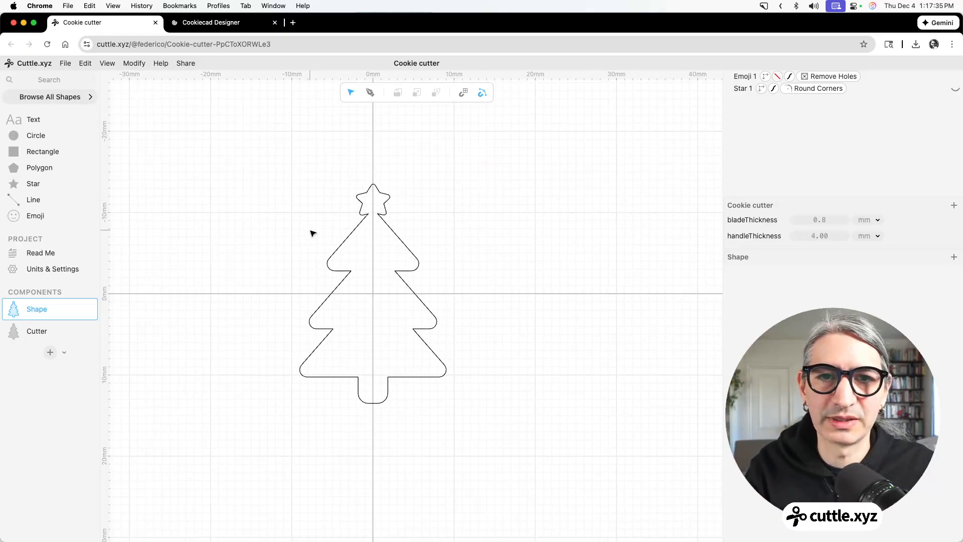
drag(297, 160, 467, 361)
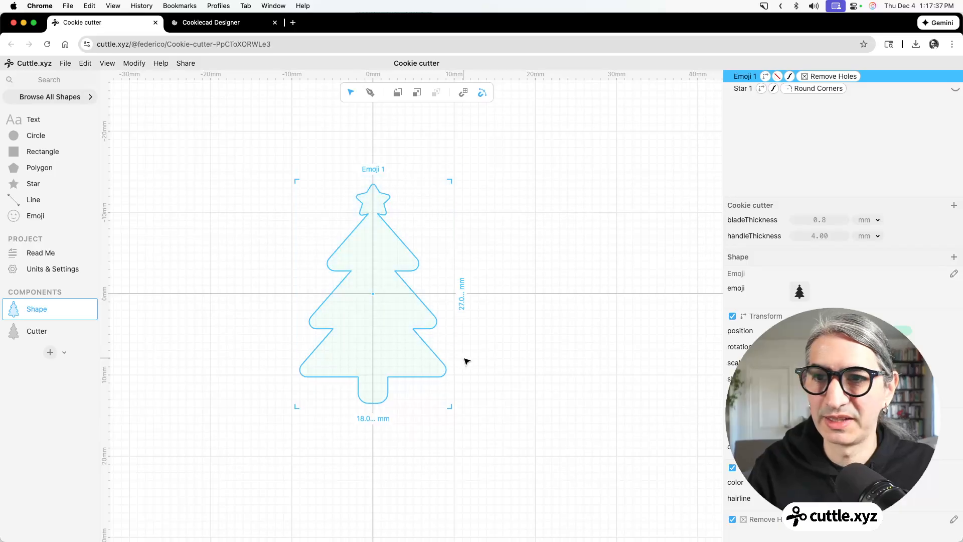
click(794, 296)
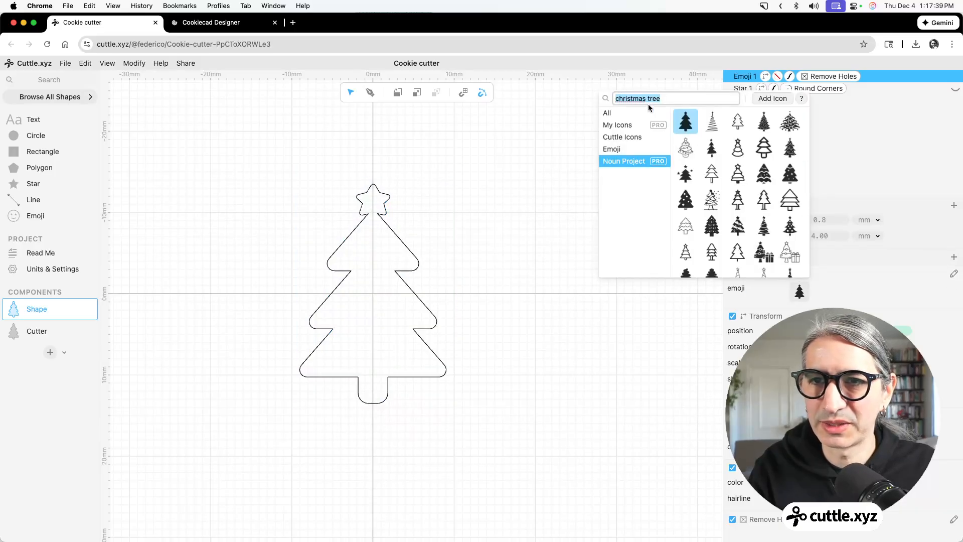
text(pa)
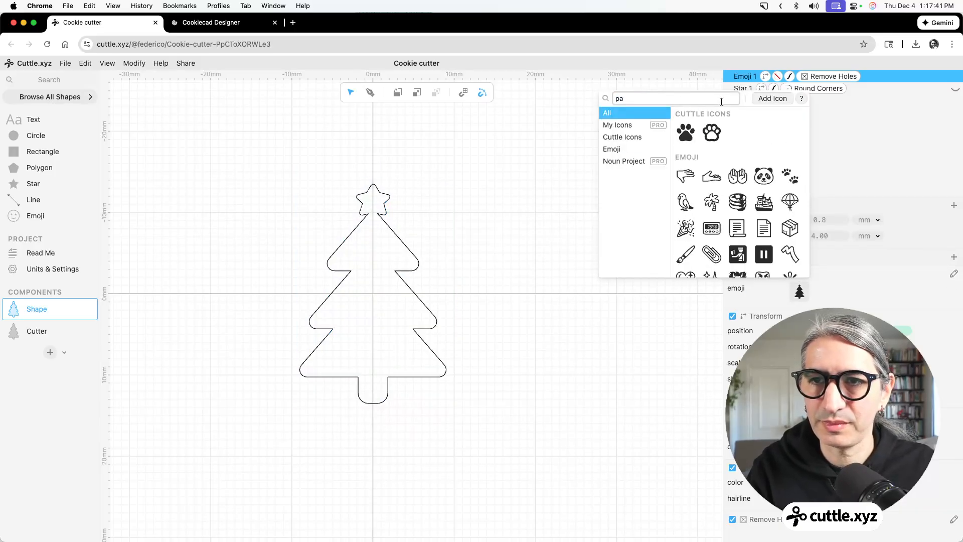
click(712, 132)
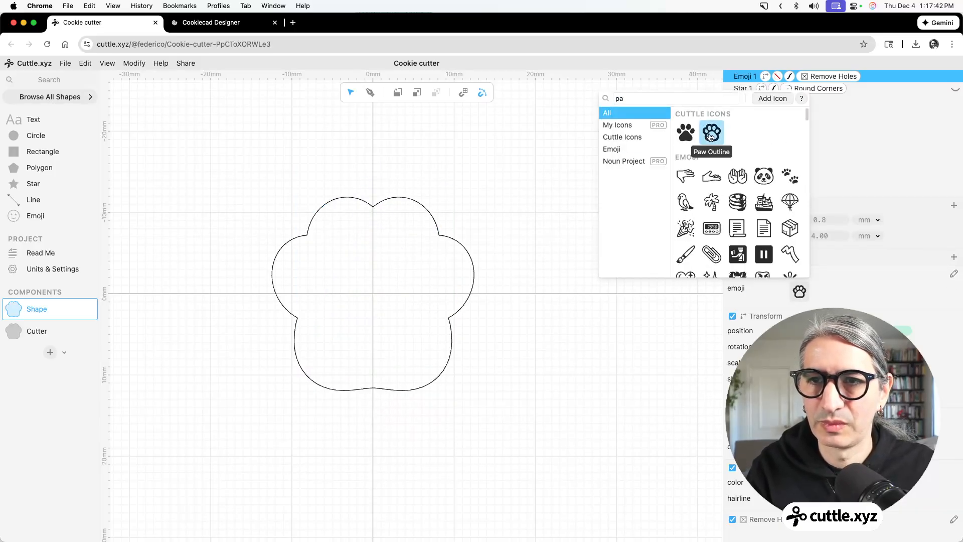
click(518, 260)
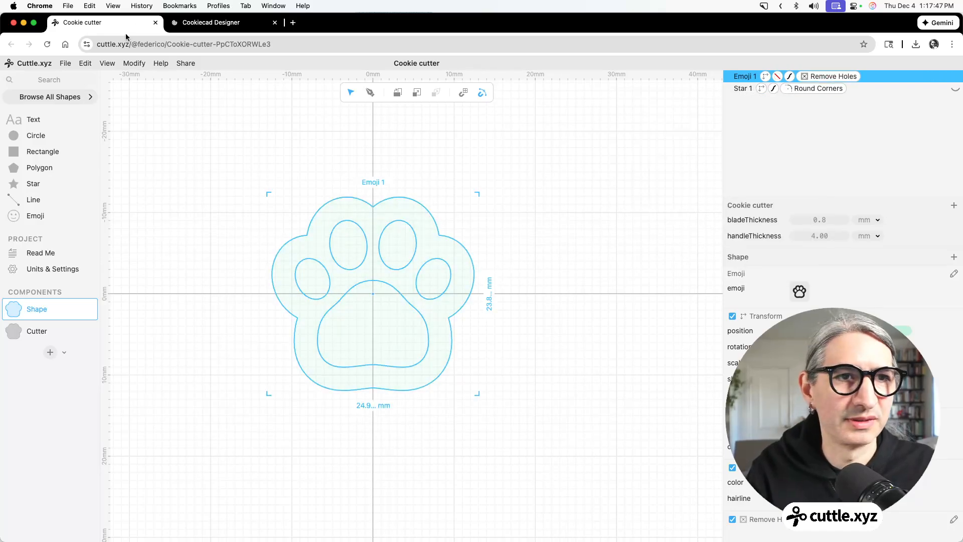
click(304, 169)
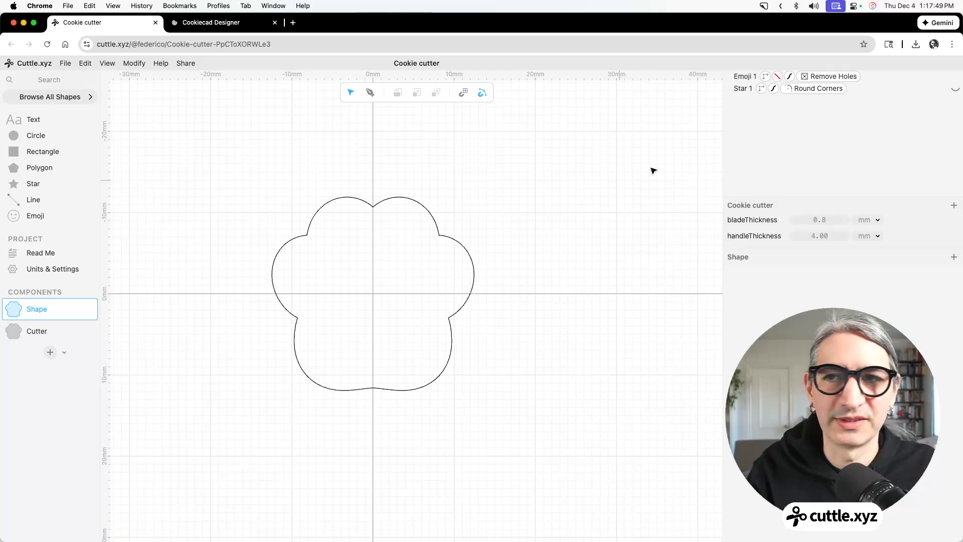
Delete the Remove Holes modifier from the paw emoji.
click(847, 81)
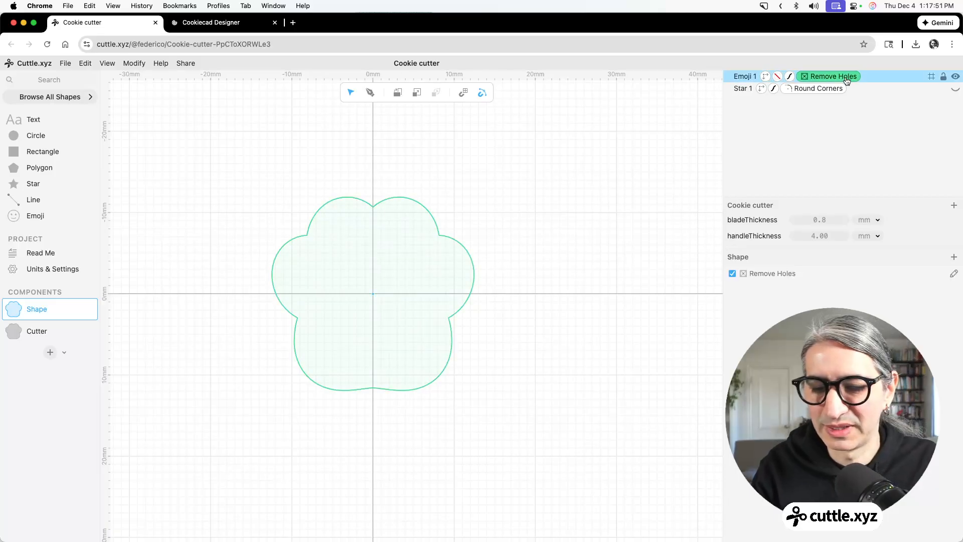
key(Delete)
click(338, 260)
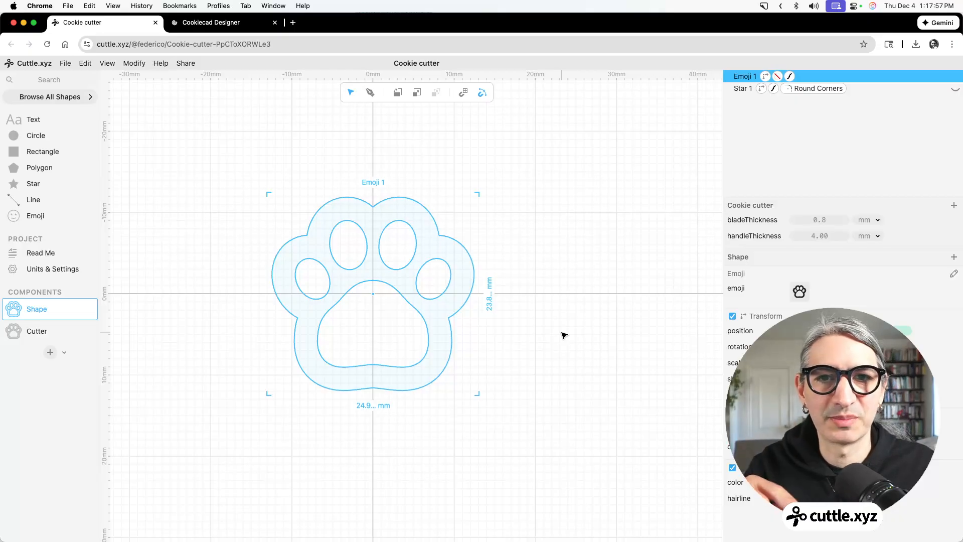
click(275, 169)
scroll(279, 174, up, 2)
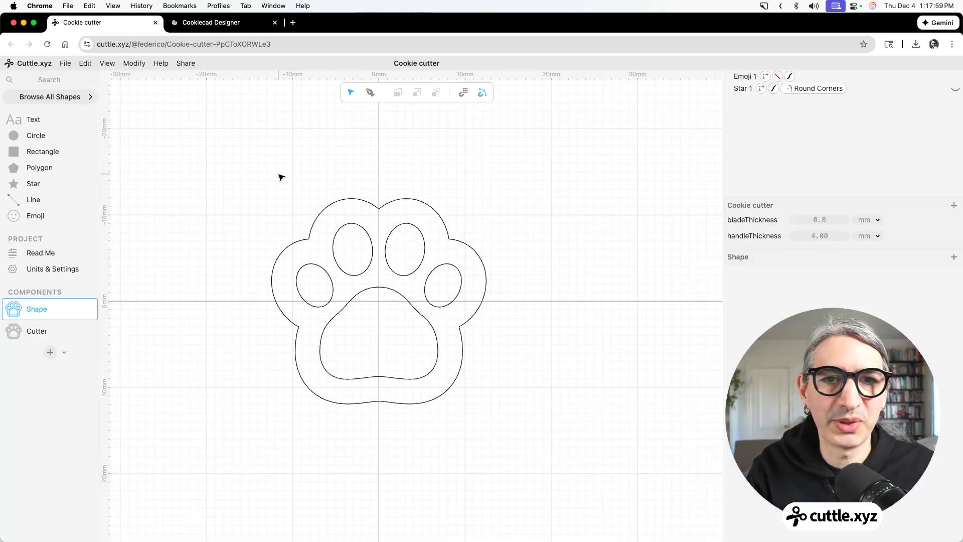
Convert the paw emoji to paths and delete the hidden star from the Shape component.
drag(269, 173, 518, 387)
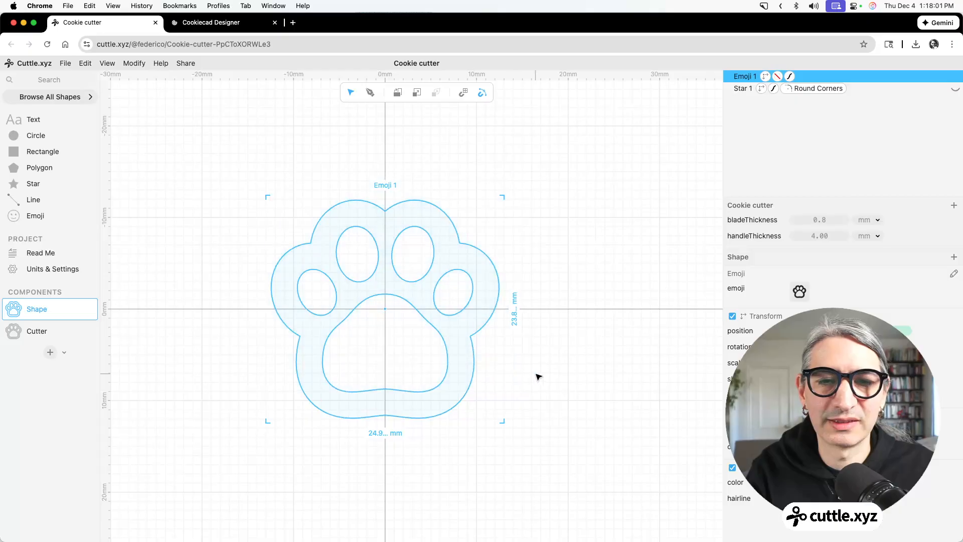
click(83, 64)
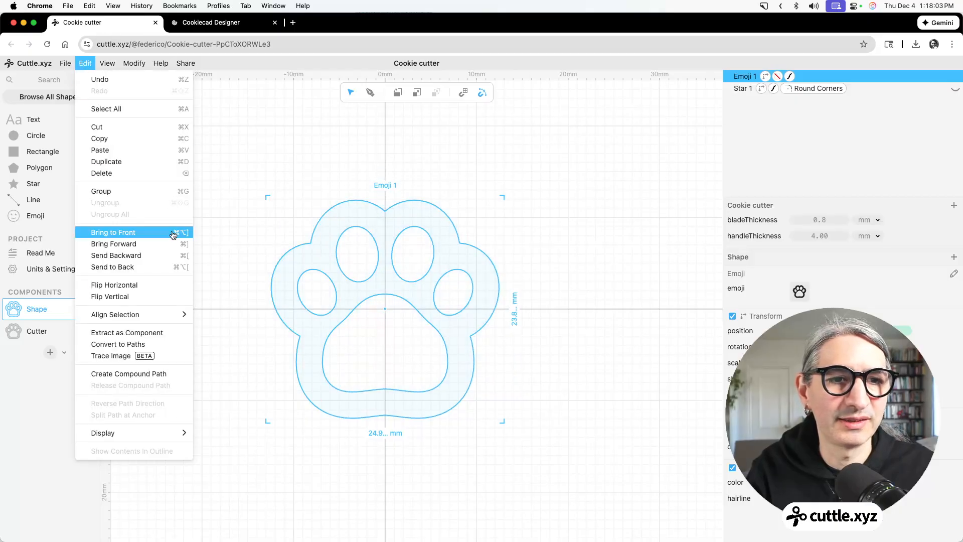
click(128, 344)
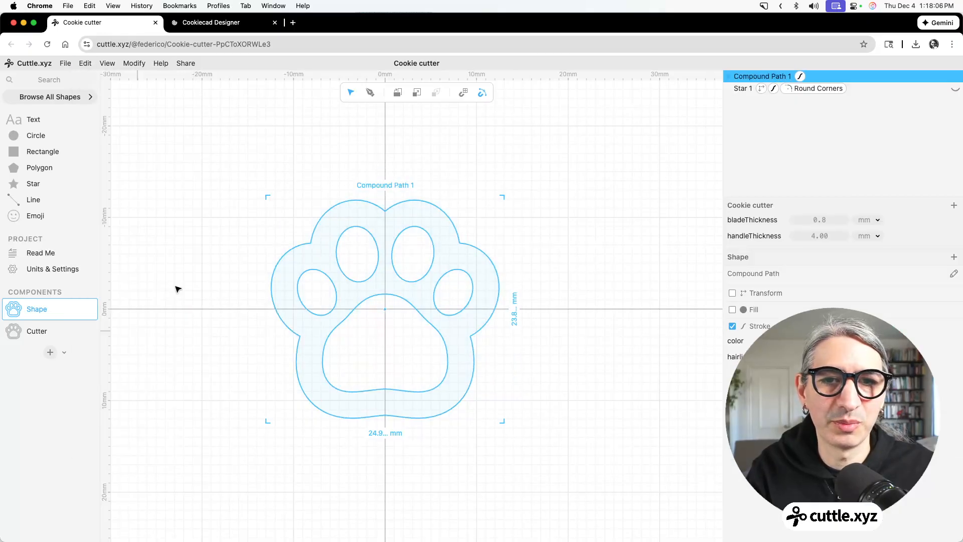
click(743, 89)
key(Delete)
Convert the paw's compound path into separate individual paths.
right_click(758, 75)
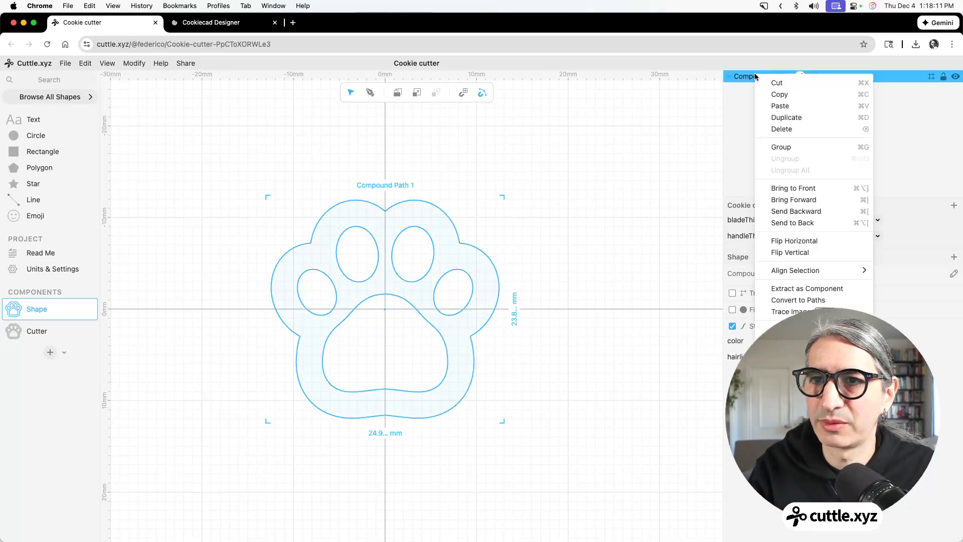
mouse_move(803, 271)
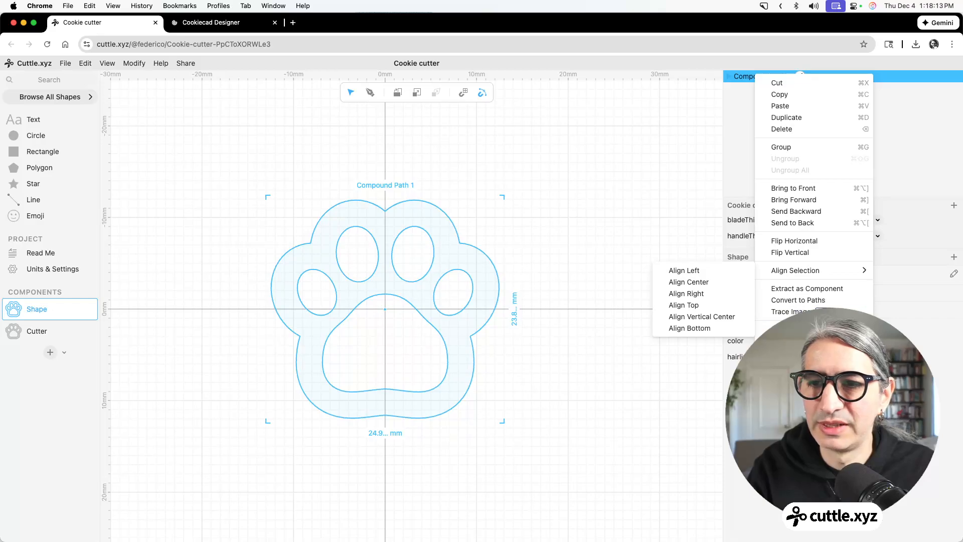
click(797, 300)
click(597, 301)
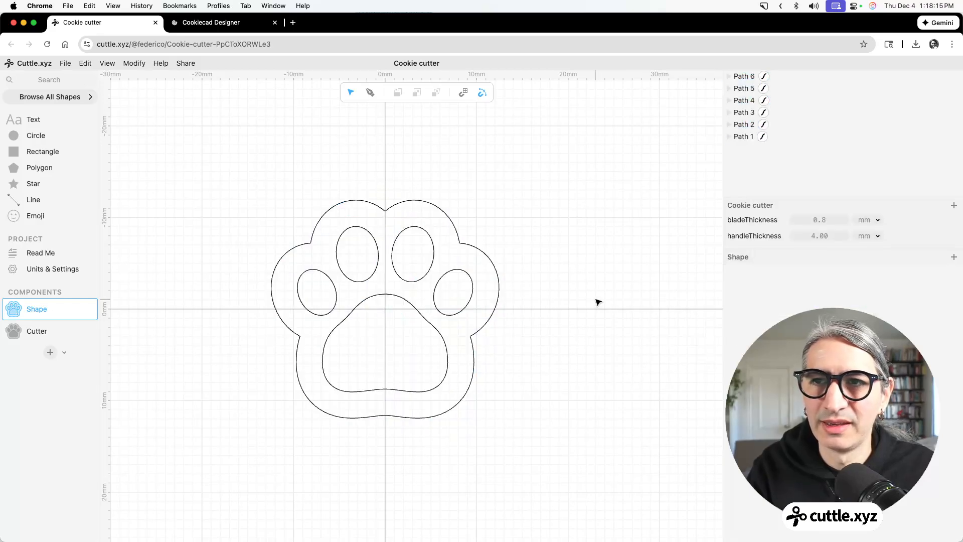
Rename the paw's outer contour path as "Outside".
click(732, 115)
click(412, 202)
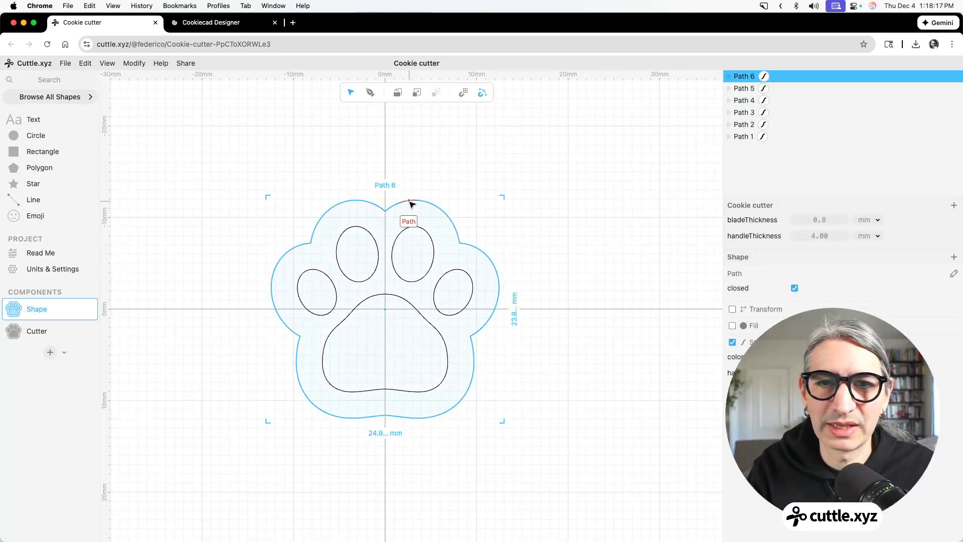
double_click(743, 76)
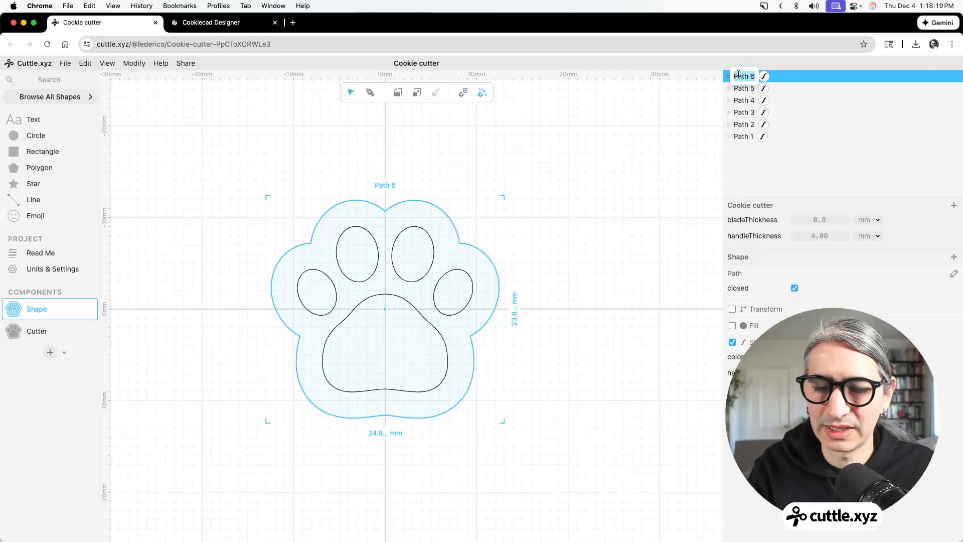
text(Outside)
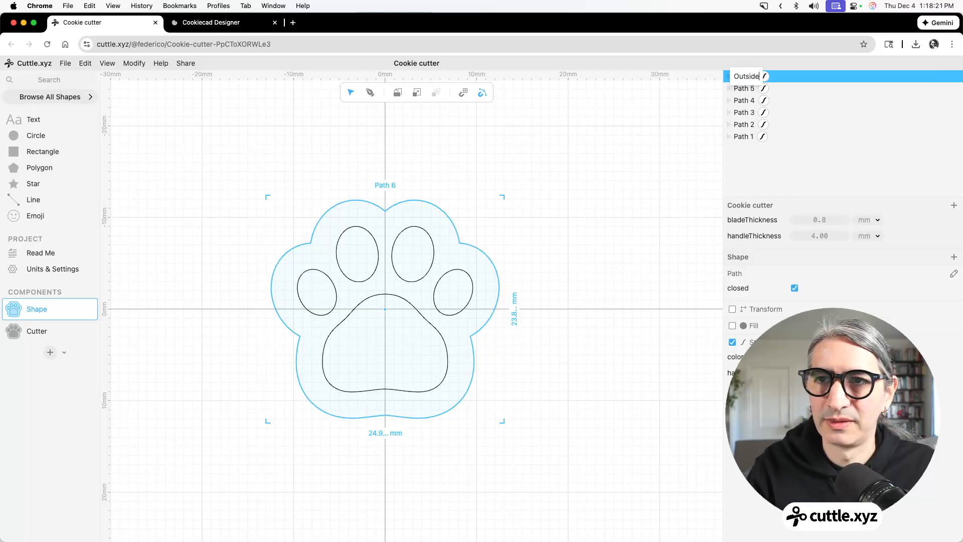
click(632, 121)
Extract the Outside path as its own component.
click(745, 76)
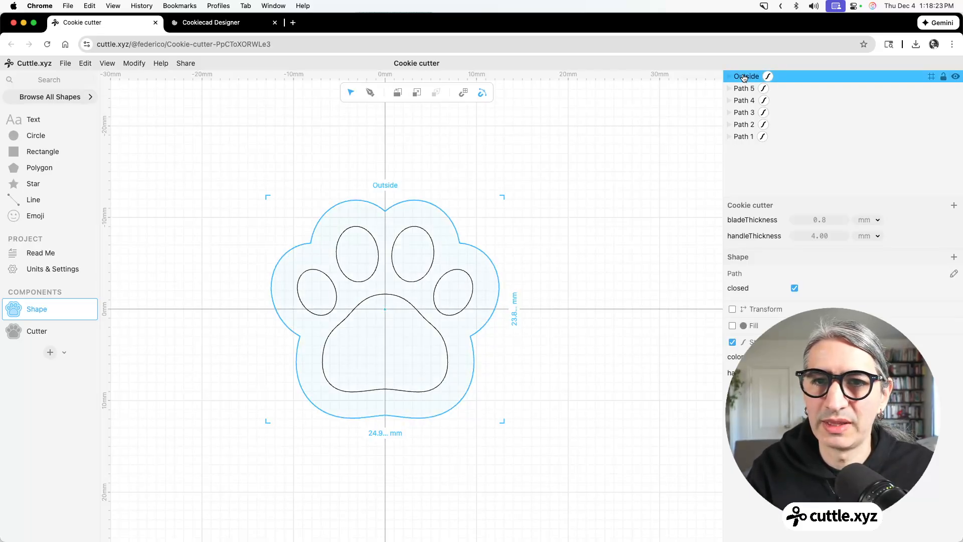
right_click(744, 77)
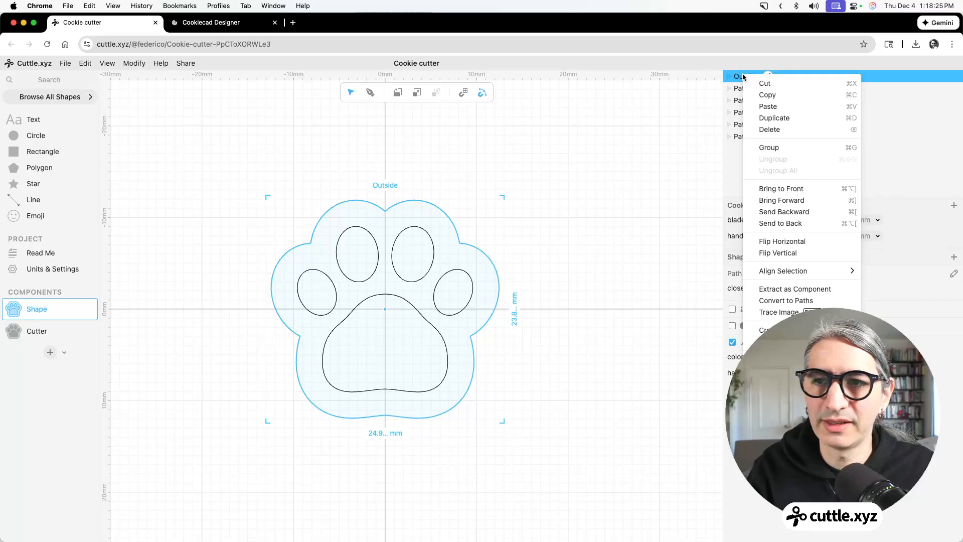
click(781, 290)
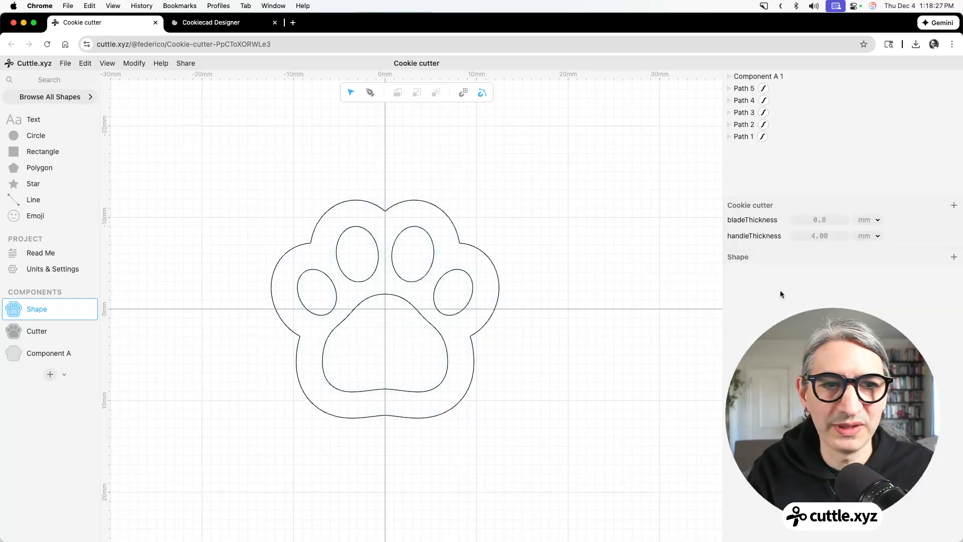
Move the extracted component above Shape in the component list and rename it "Outside".
drag(44, 352, 41, 296)
double_click(56, 307)
text(Ou)
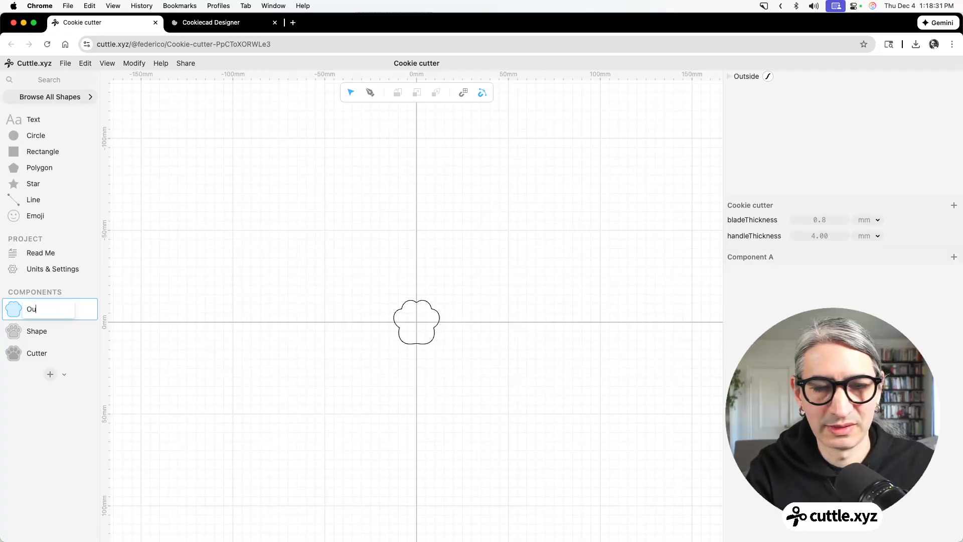
text(tside)
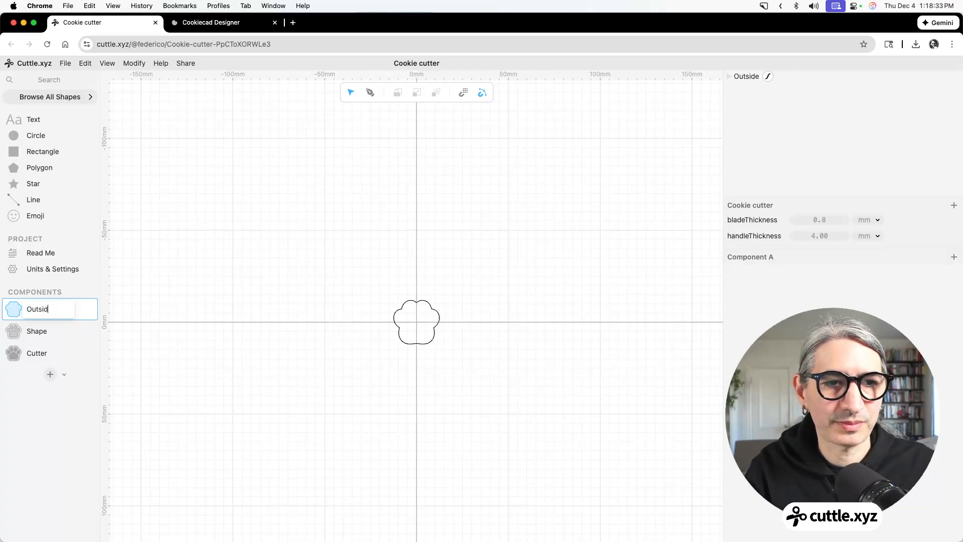
key(Return)
Delete the paw's outer contour from the Shape component, keeping the toe and pad paths.
click(37, 333)
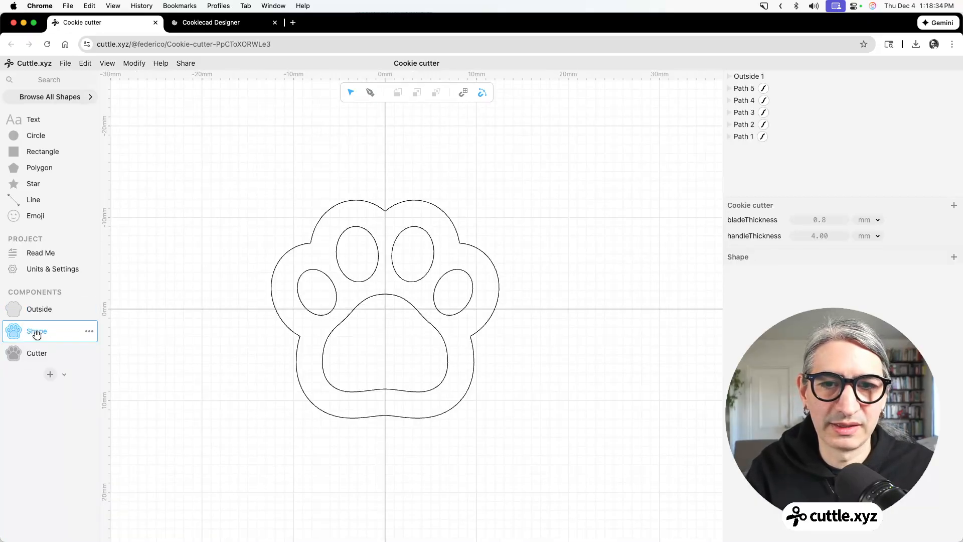
click(420, 202)
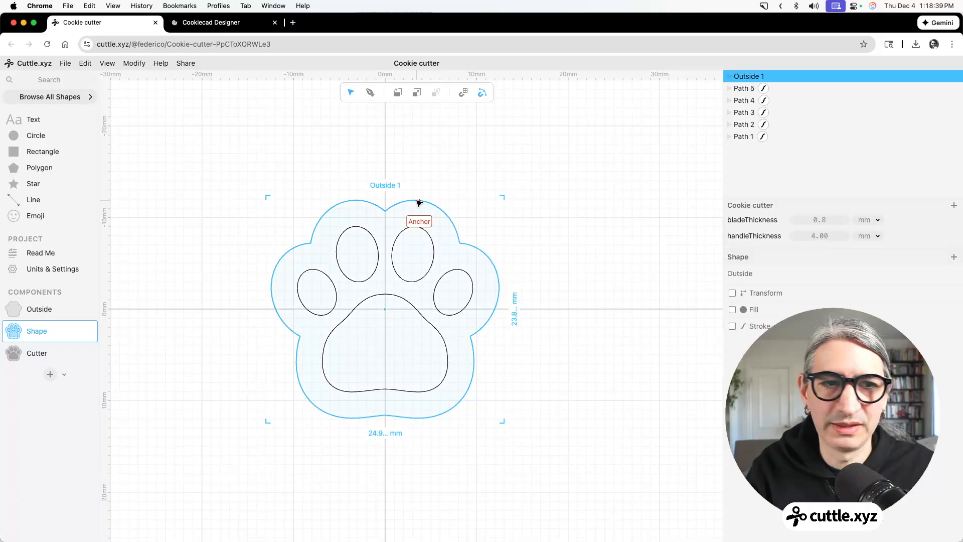
key(Delete)
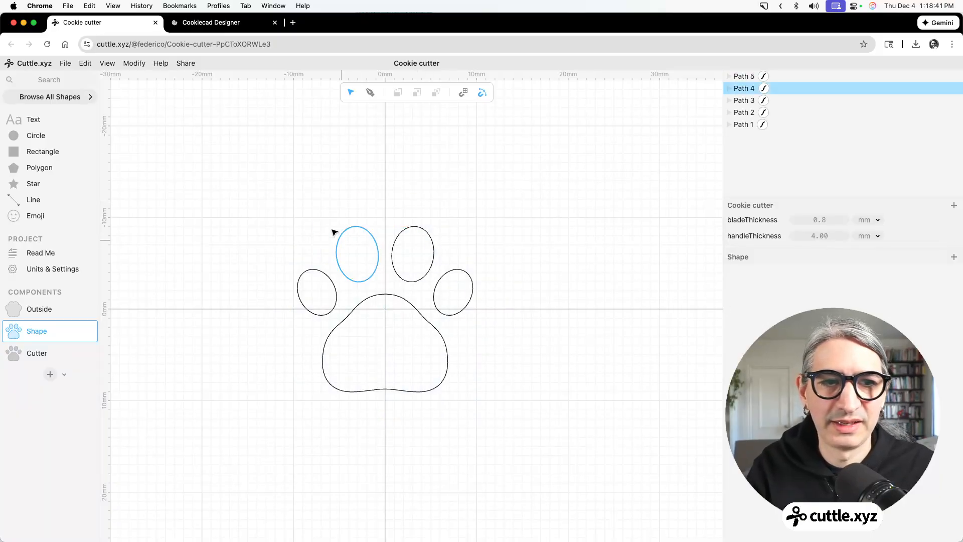
Rename the Shape component, which holds the inner paw paths, as "Inside".
drag(281, 183, 553, 420)
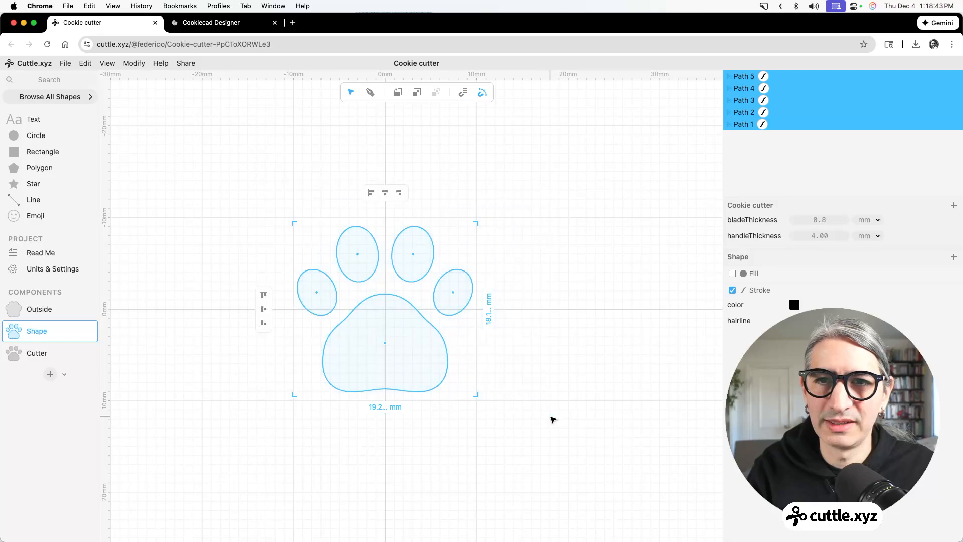
double_click(32, 329)
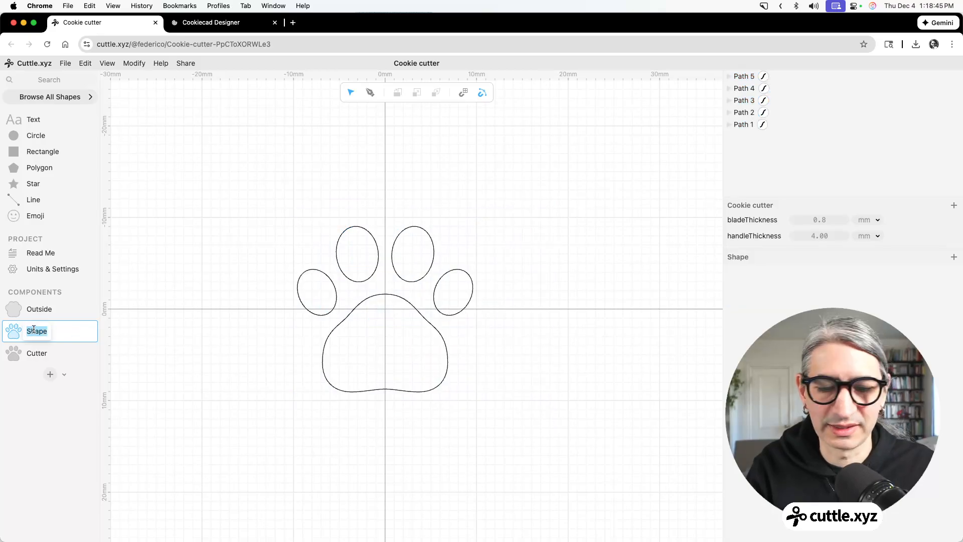
text(In)
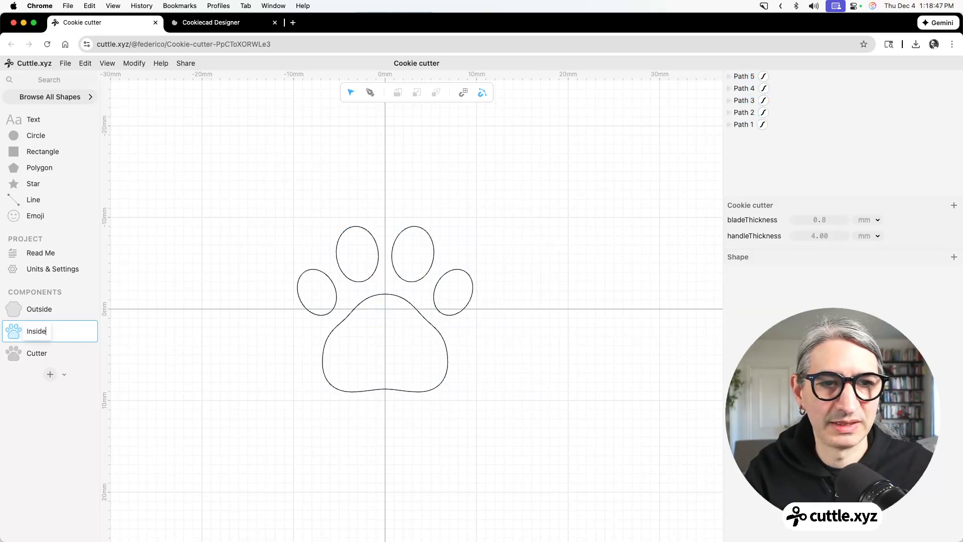
text(side)
key(Return)
Delete all existing shapes from the Cutter component.
click(57, 357)
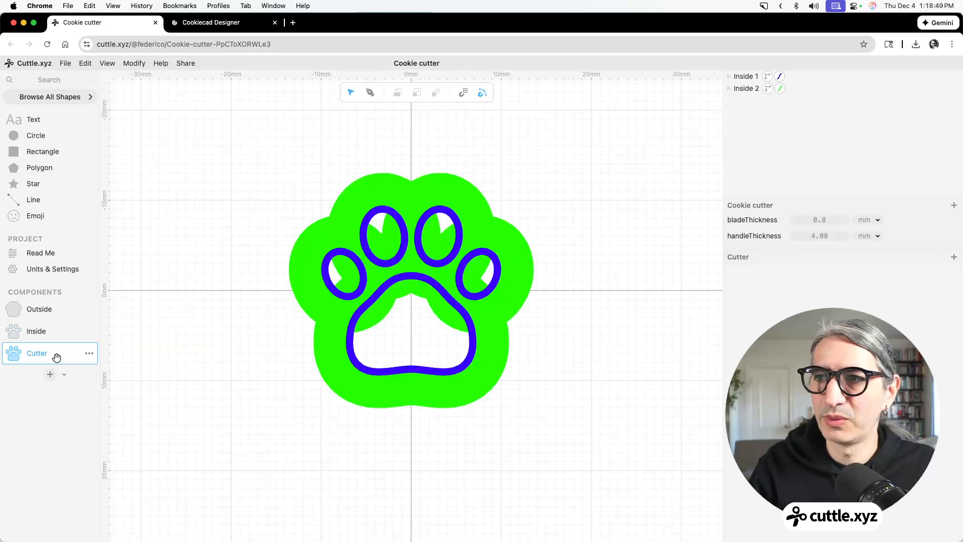
drag(253, 156, 570, 429)
key(Delete)
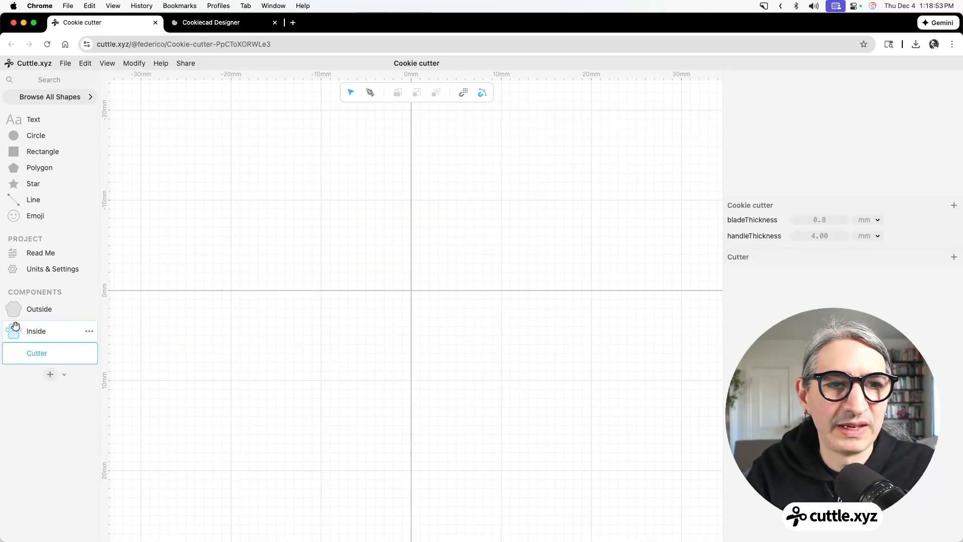
Place the Outside component at the origin of Cutter and give it a green stroke.
drag(15, 309, 413, 294)
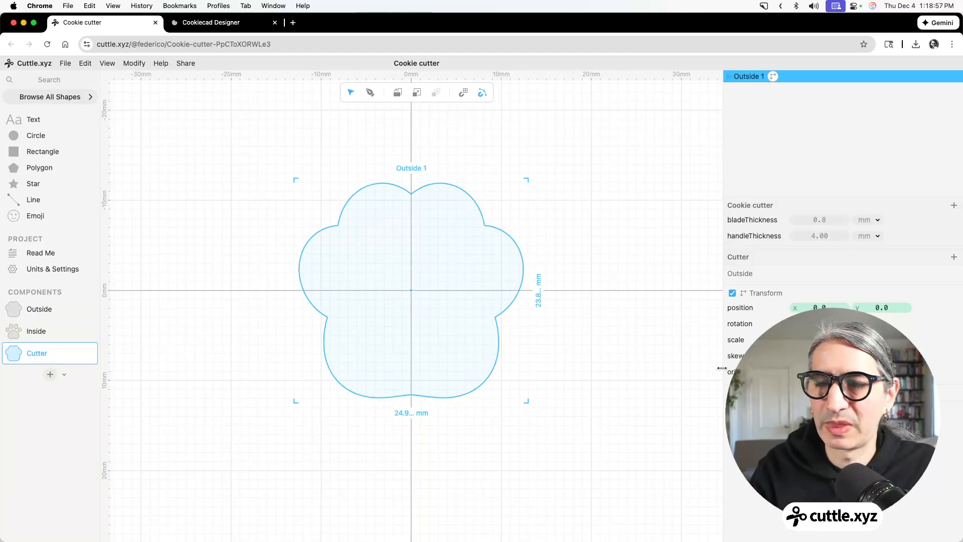
click(688, 354)
drag(537, 178, 477, 246)
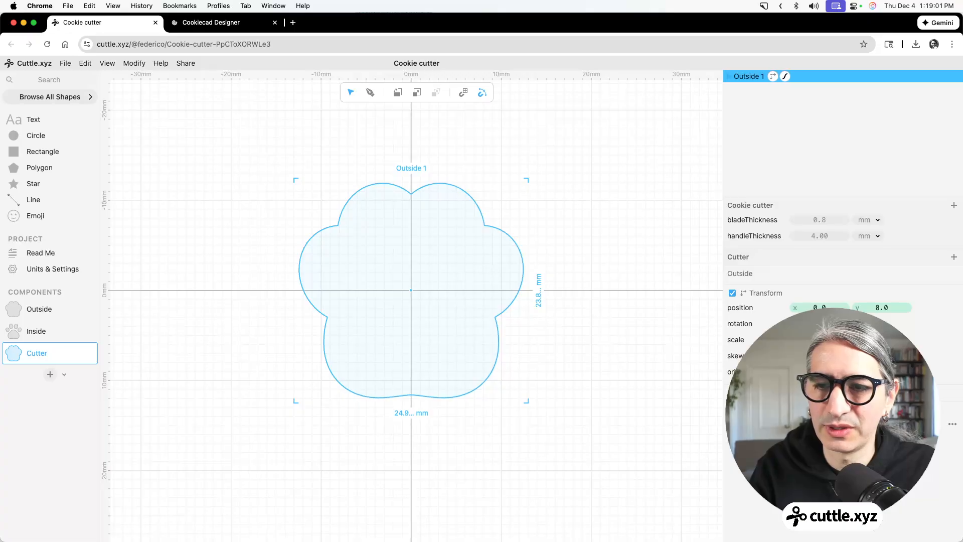
click(805, 424)
Turn off the green stroke's hairline, set its width to handleThickness and align it outside the contour.
click(803, 440)
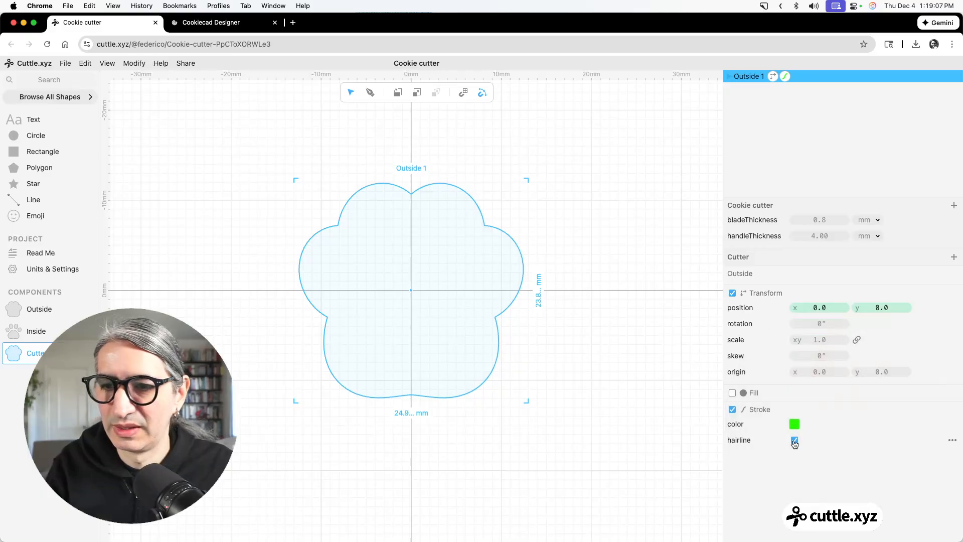
click(820, 456)
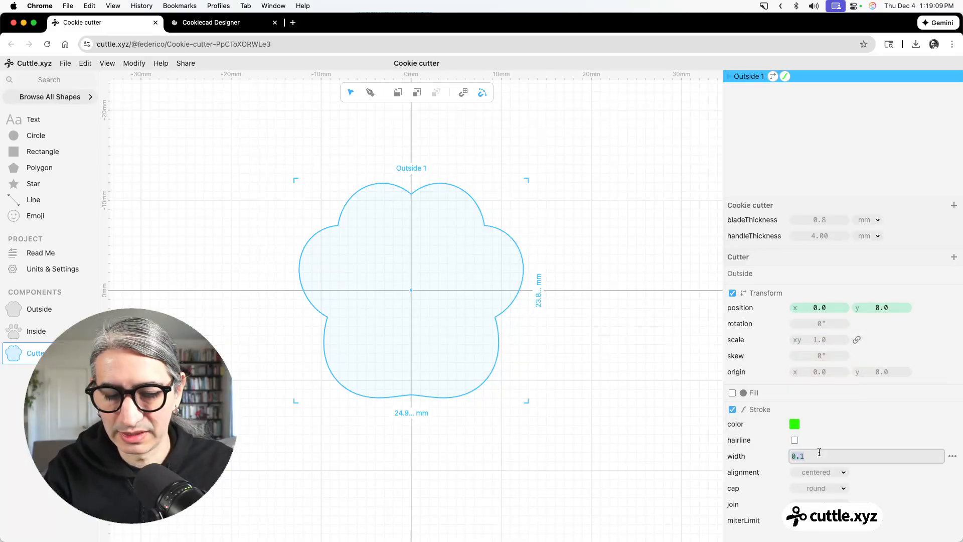
text(ha)
key(Return)
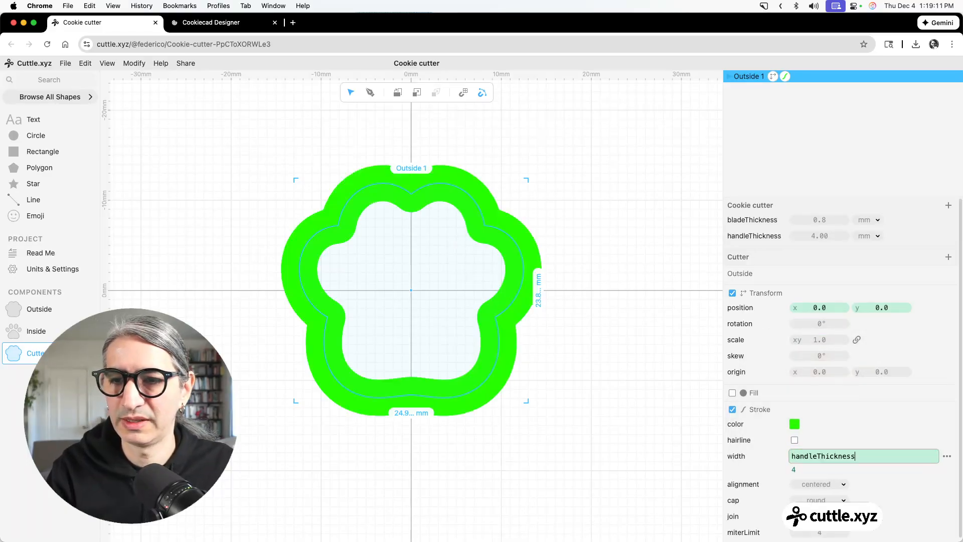
click(818, 491)
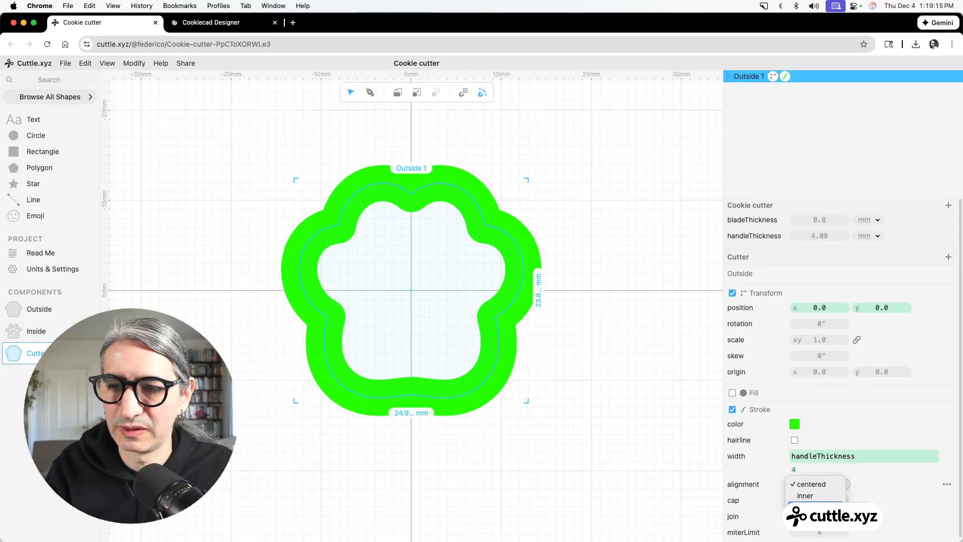
click(818, 499)
click(587, 427)
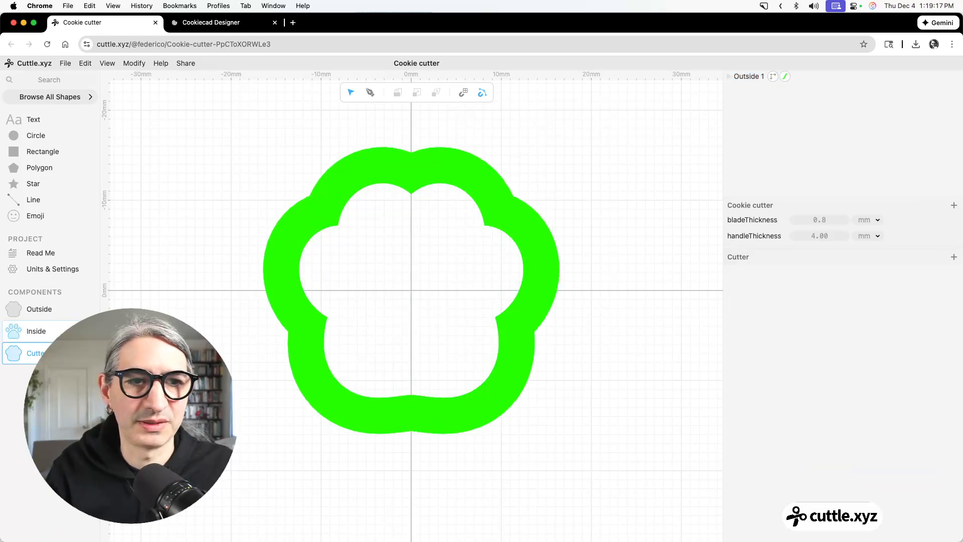
Place a second instance of Outside at the origin of Cutter and give it a blue stroke.
drag(101, 265, 412, 292)
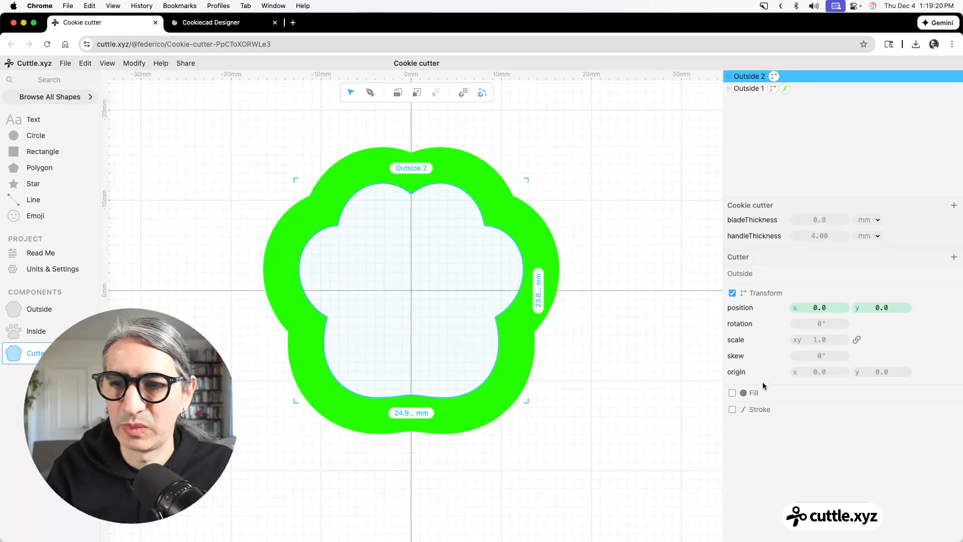
click(732, 410)
click(795, 424)
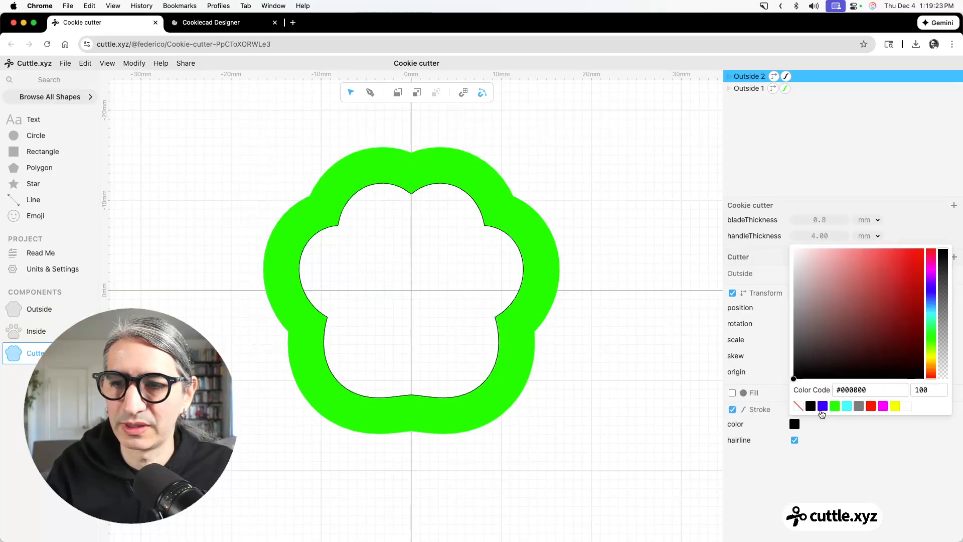
click(822, 406)
Turn off the blue stroke's hairline and set its width to bladeThickness.
click(796, 440)
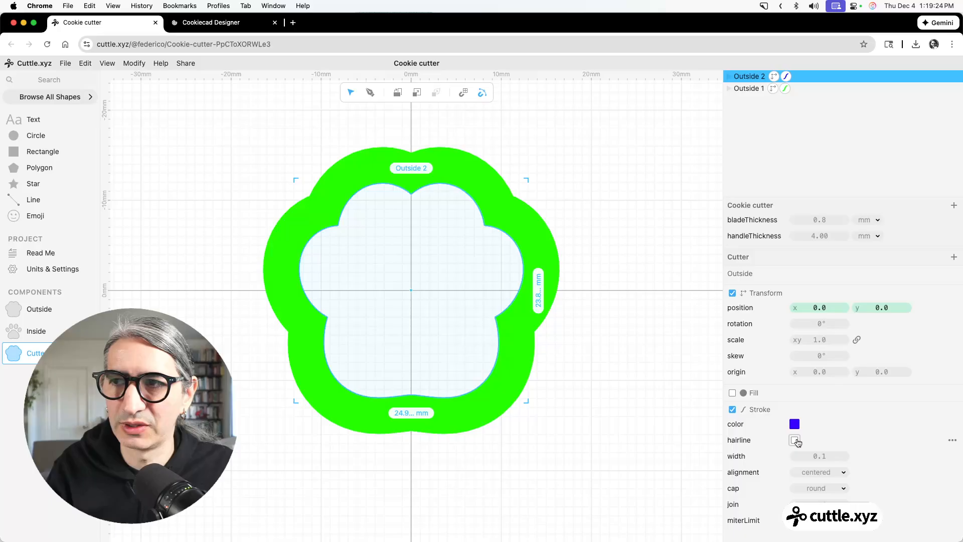
click(818, 460)
text(b)
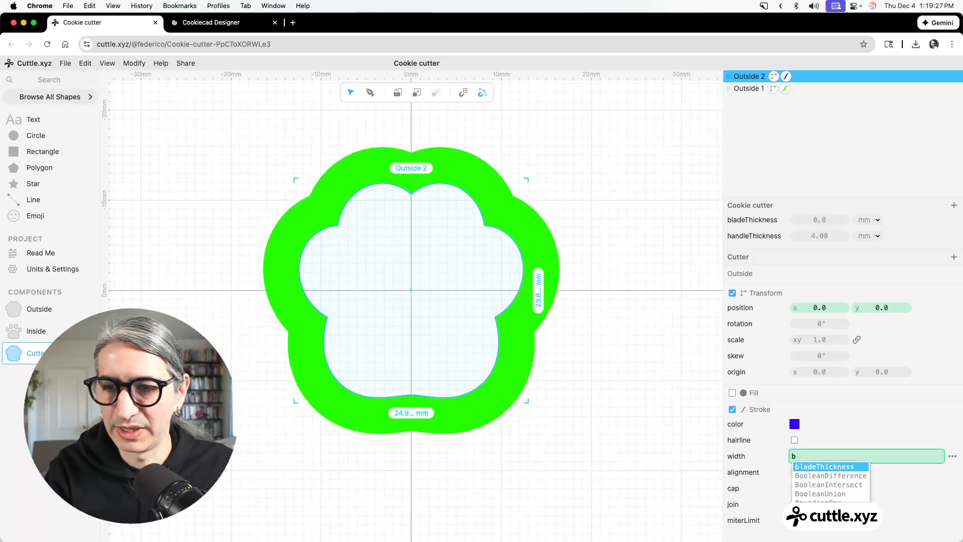
key(Return)
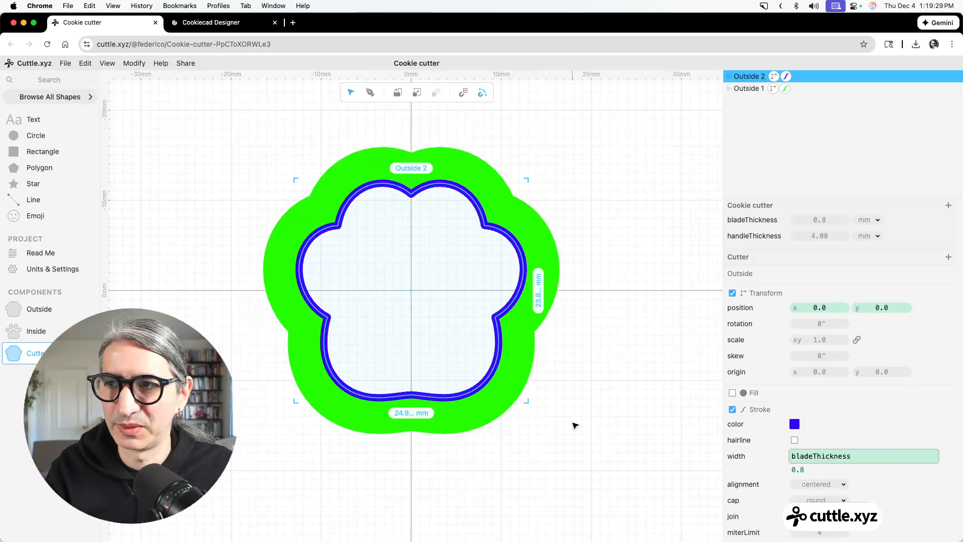
click(600, 409)
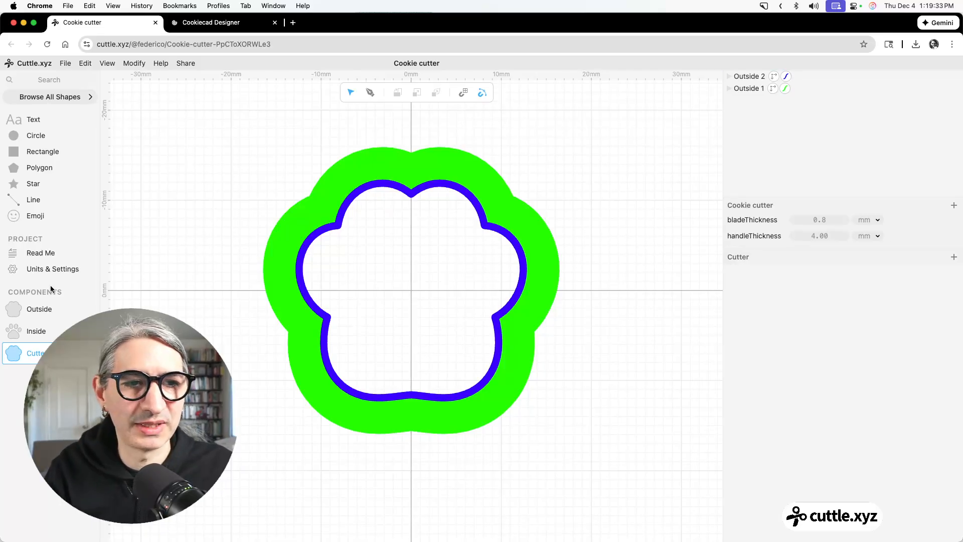
Place the Inside component at the origin of Cutter and give it a magenta fill.
drag(13, 332, 412, 290)
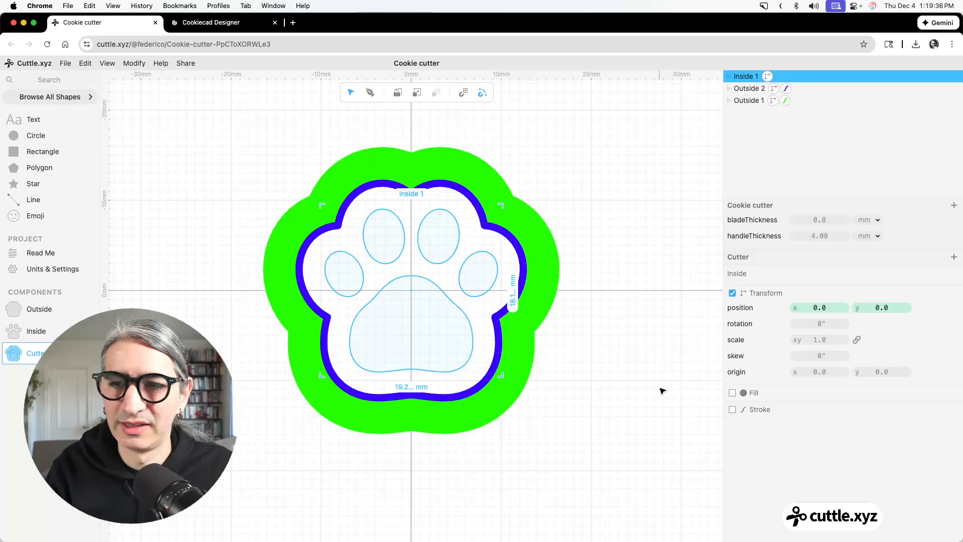
click(733, 393)
click(795, 425)
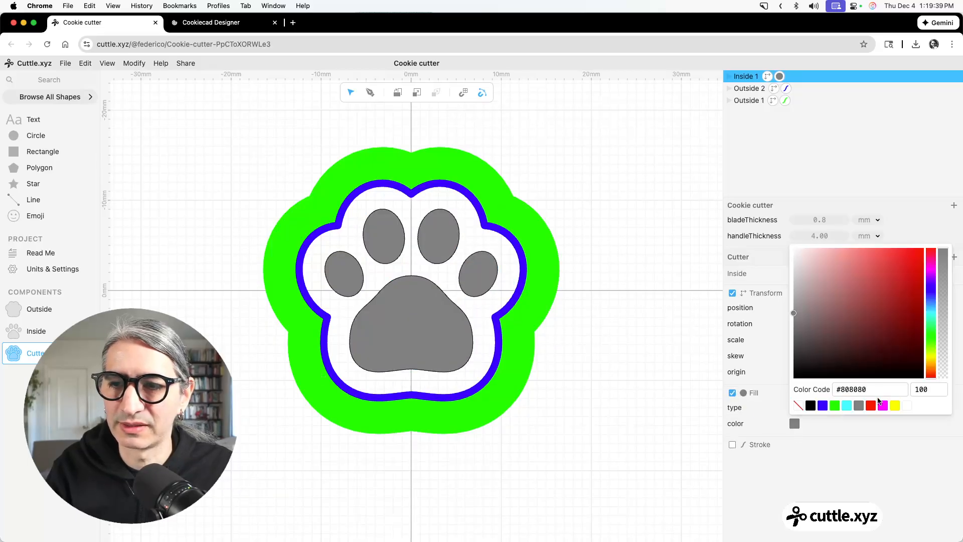
click(882, 405)
click(639, 401)
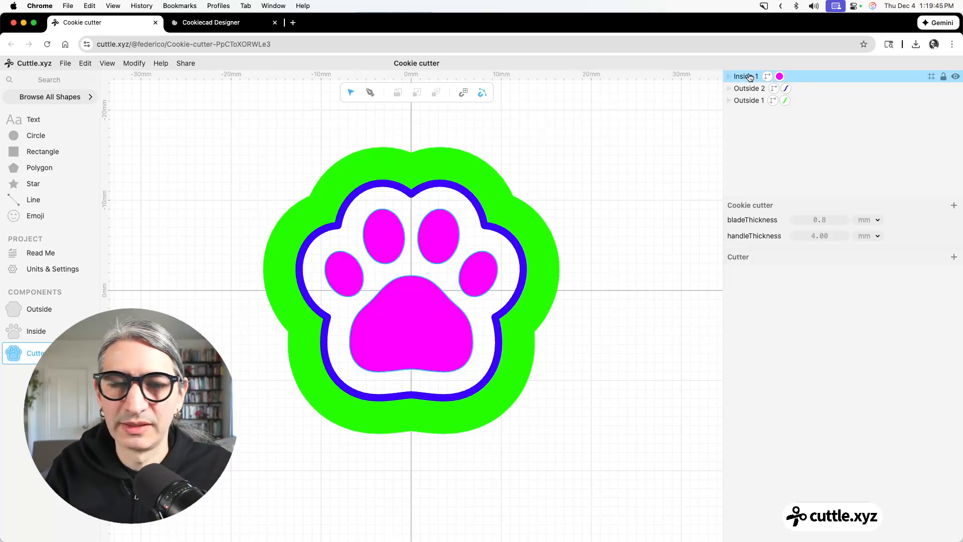
Preview the 3D printing export with the blue layer's height set to 4.2 mm, and close it without downloading.
click(68, 64)
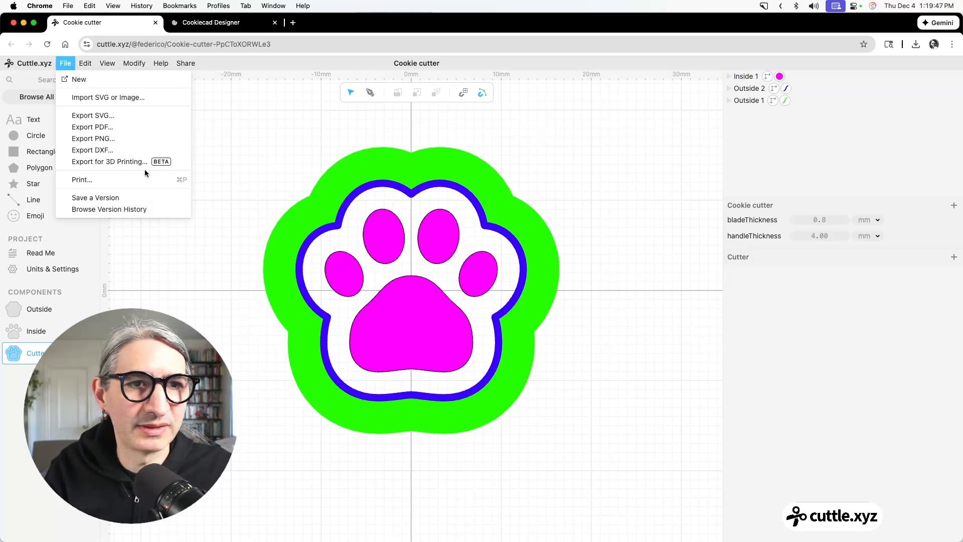
click(128, 161)
scroll(472, 316, up, 3)
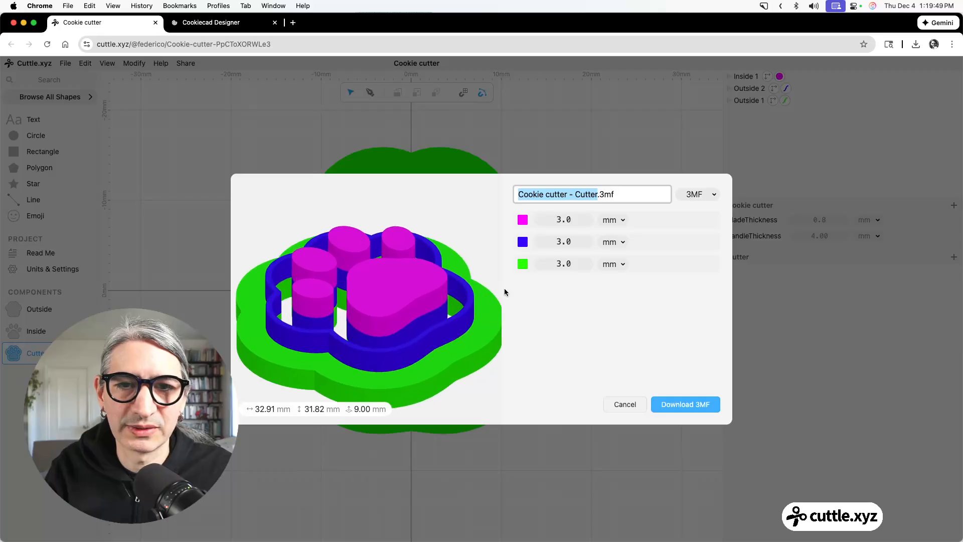
mouse_move(483, 310)
mouse_down()
mouse_move(473, 305)
mouse_move(482, 311)
mouse_up()
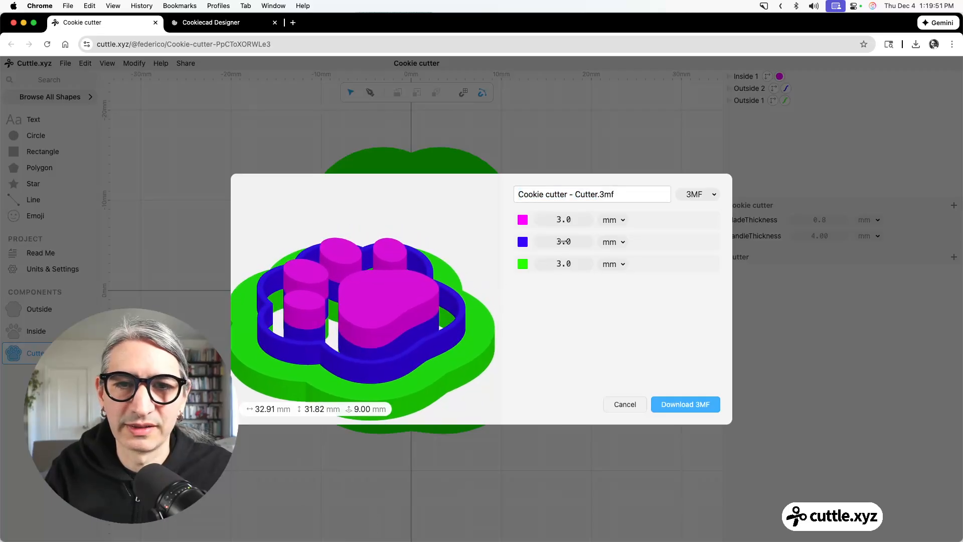
drag(567, 241, 587, 243)
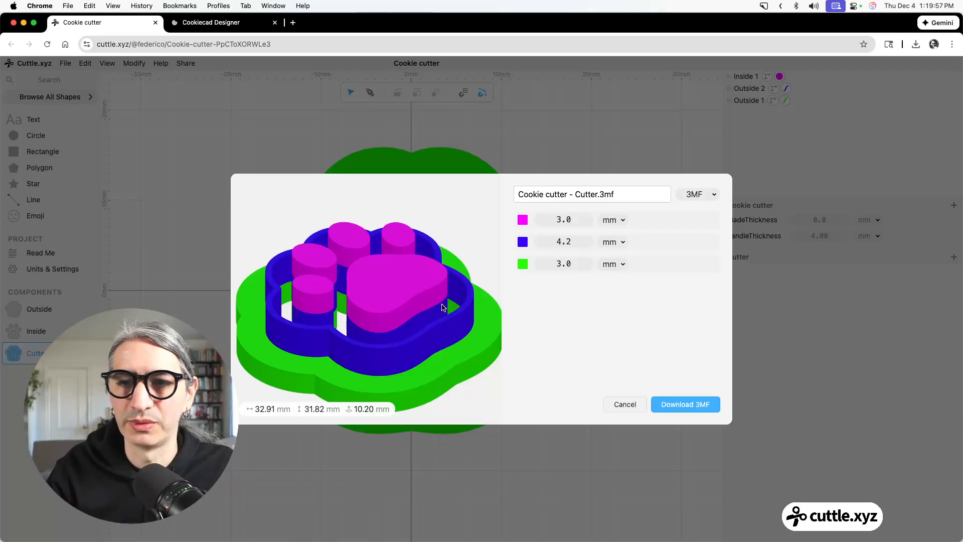
click(625, 404)
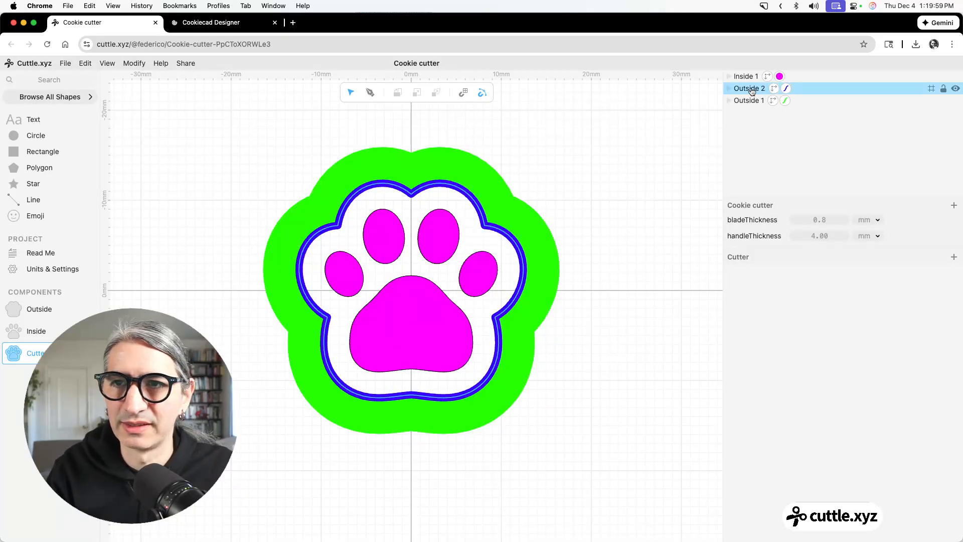
Move the magenta Inside shape between the blue and green Outside shapes in the stacking order.
drag(743, 76, 739, 96)
click(611, 146)
Preview the reordered design's 3D printing export with the blue layer's height at 6.3 mm, and cancel without downloading.
click(66, 64)
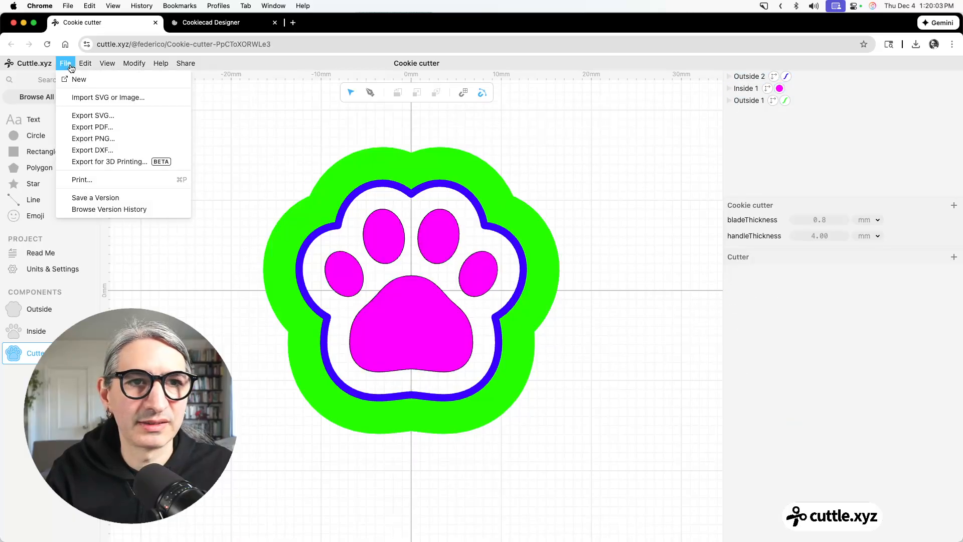
click(105, 162)
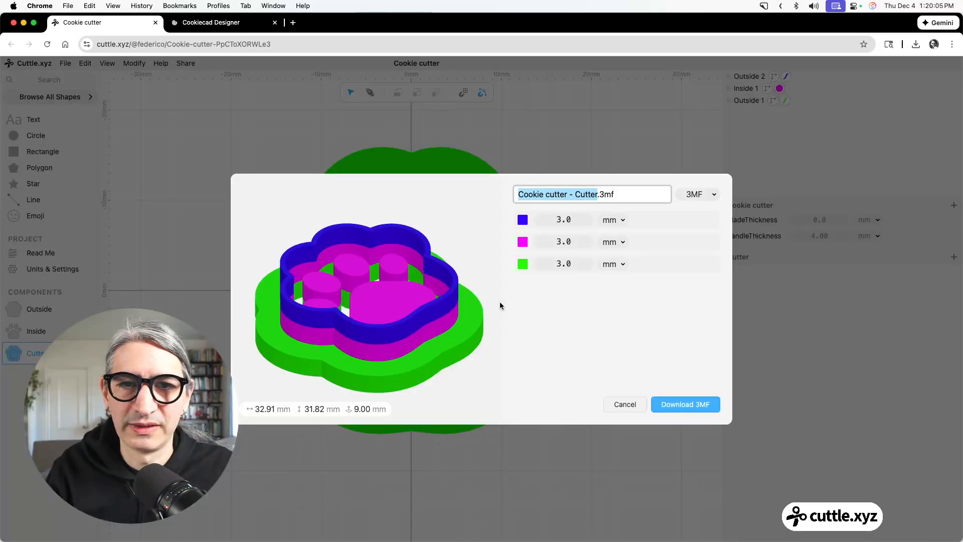
drag(499, 303, 487, 315)
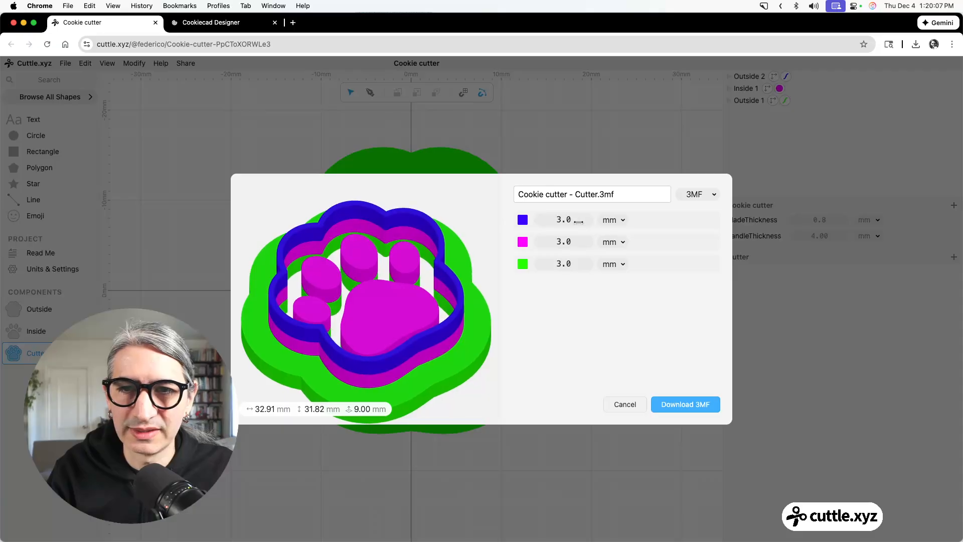
drag(578, 221, 617, 221)
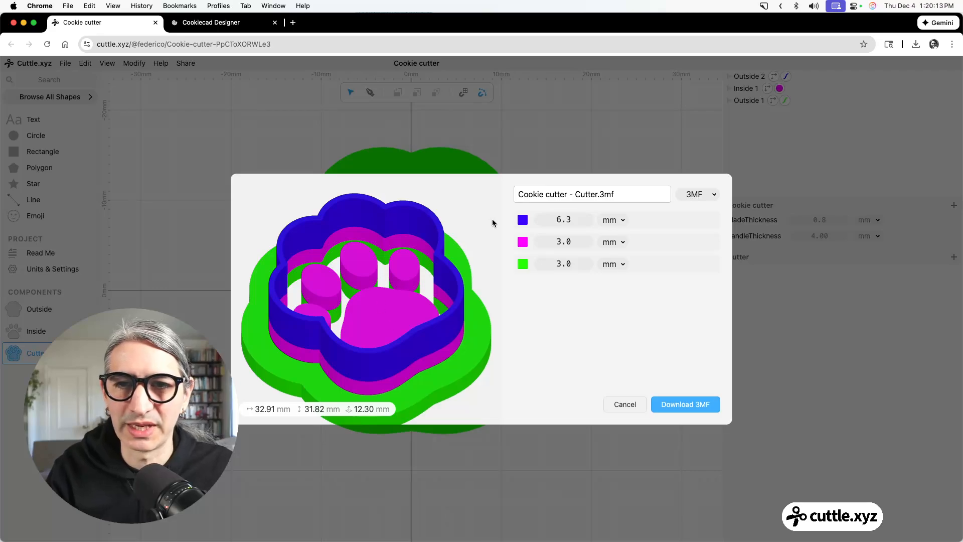
click(635, 404)
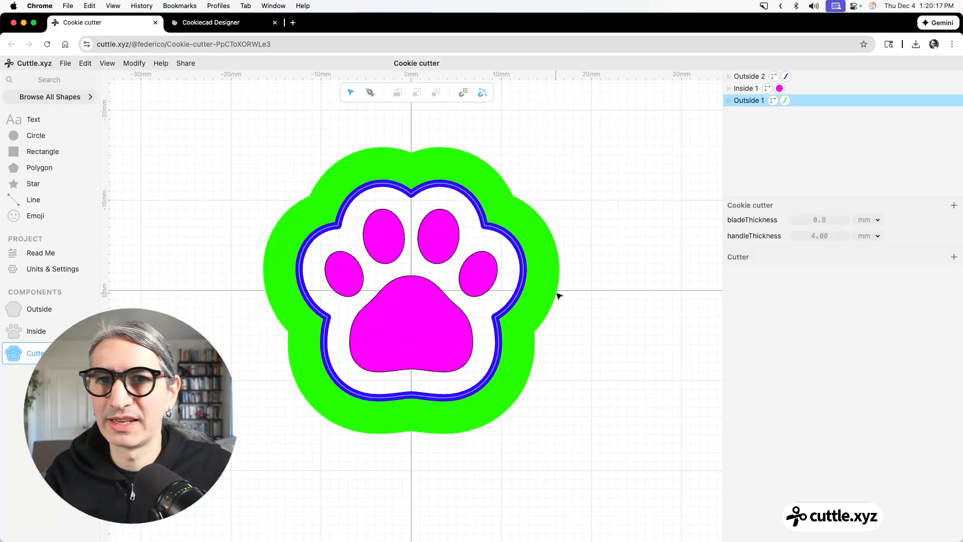
Preview the design's 3D printing export from above, and cancel without downloading.
click(64, 70)
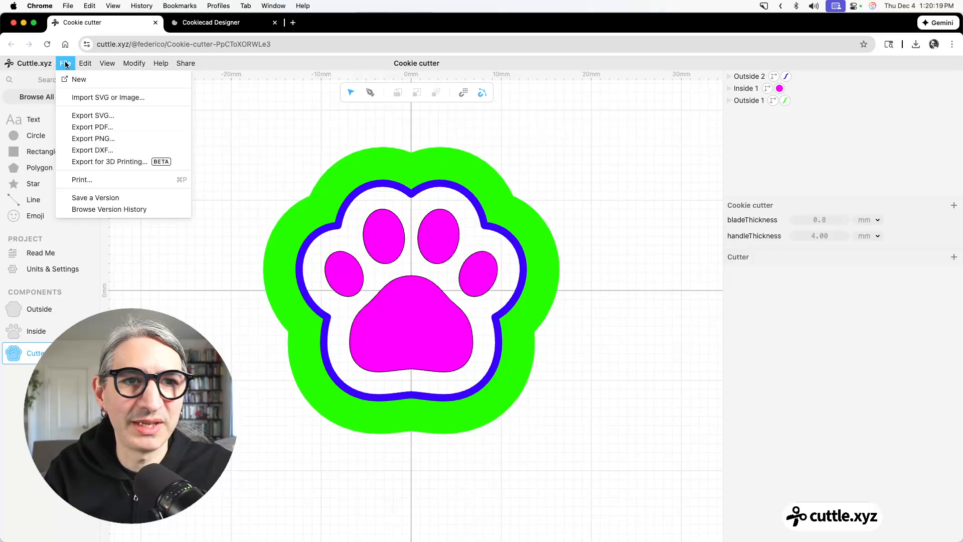
click(128, 166)
drag(393, 321, 396, 374)
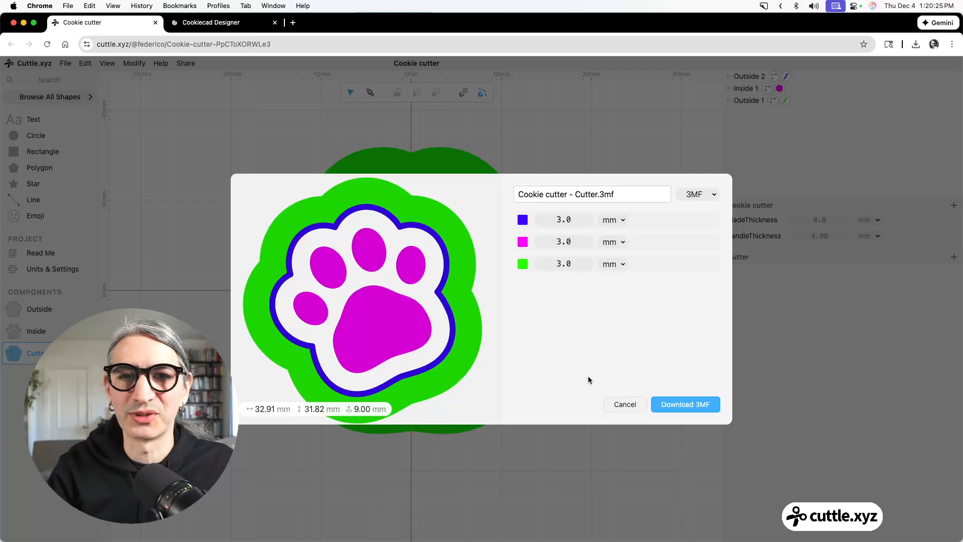
click(619, 404)
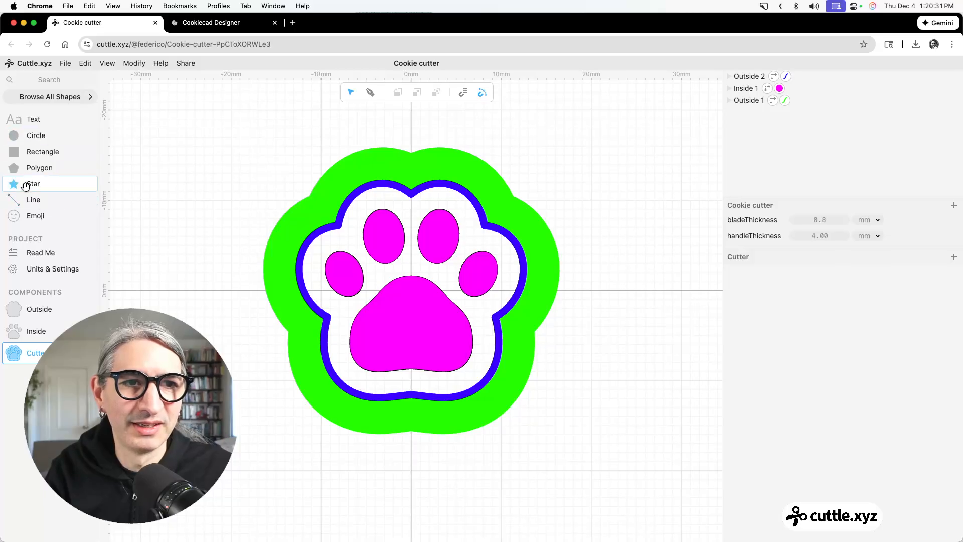
Draw a vertical line about 22 mm long on the Y axis between the upper and lower notches of the blue outline.
click(371, 93)
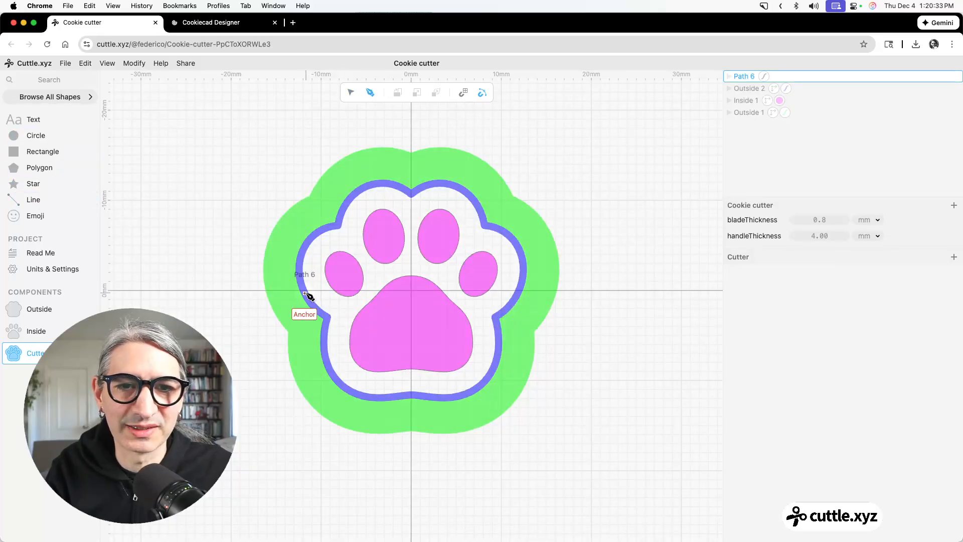
click(411, 195)
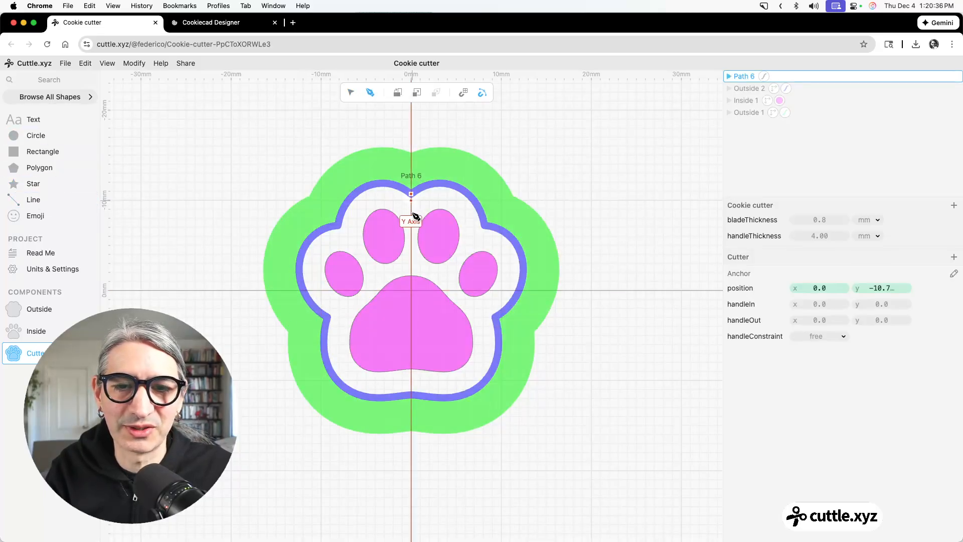
click(411, 394)
click(352, 93)
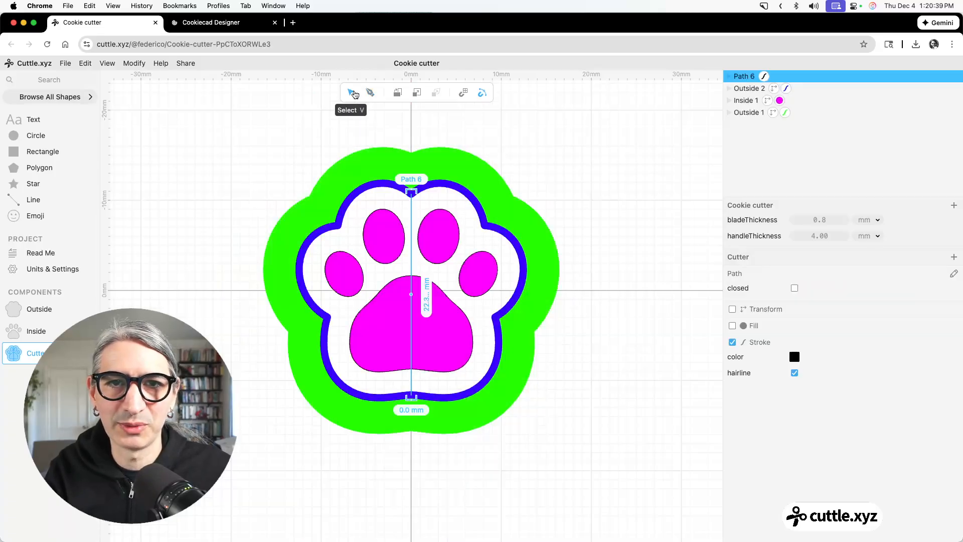
Turn off the vertical line's hairline, set its stroke width to handleThickness, and colour the stroke green.
click(795, 374)
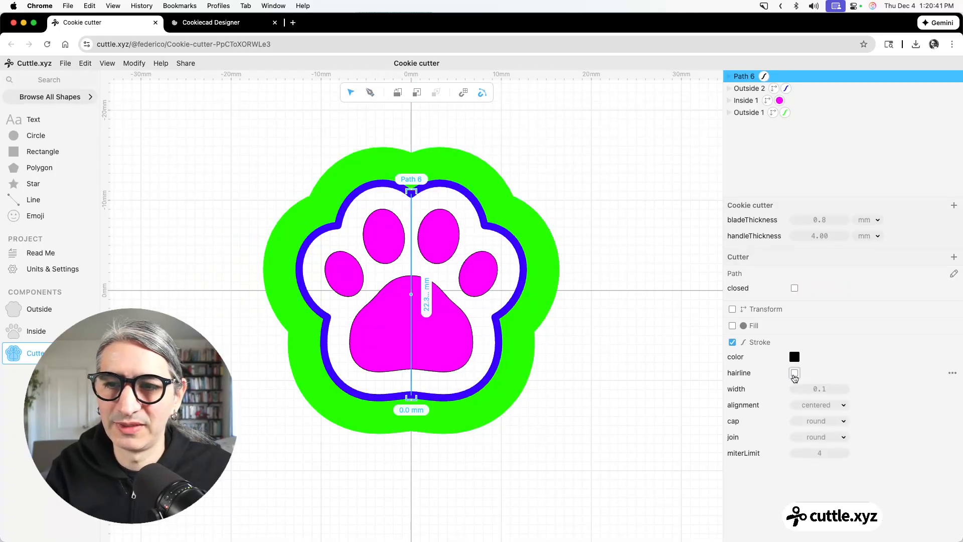
click(821, 390)
text(ha)
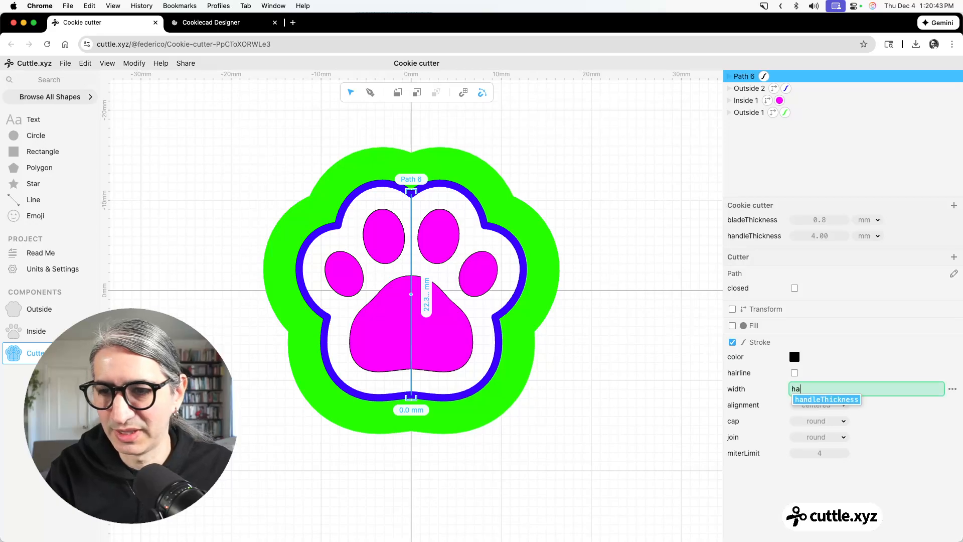
click(830, 399)
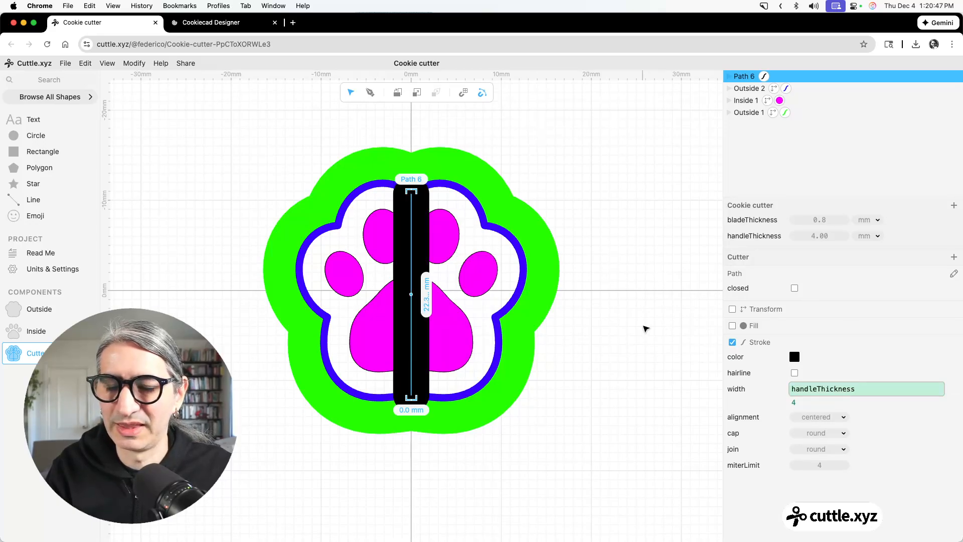
click(652, 329)
click(419, 240)
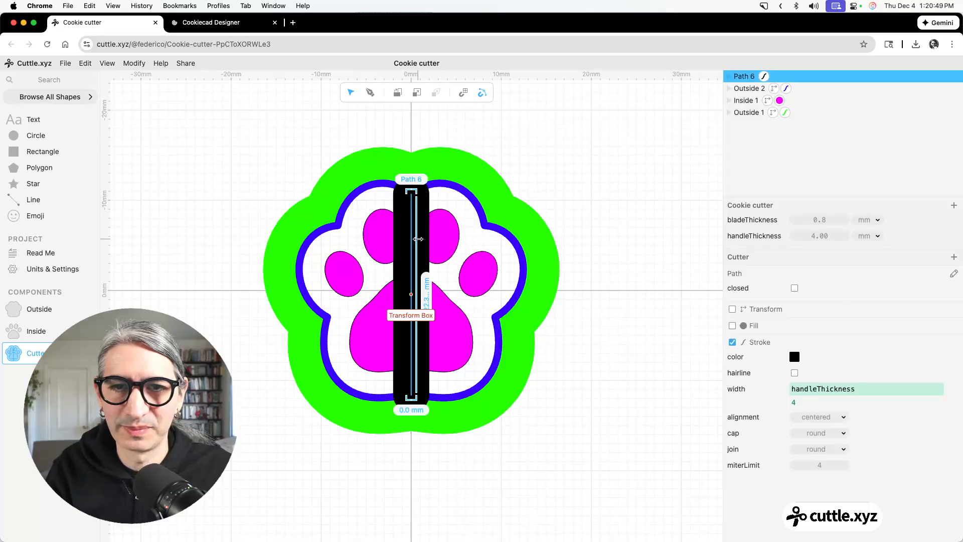
click(794, 357)
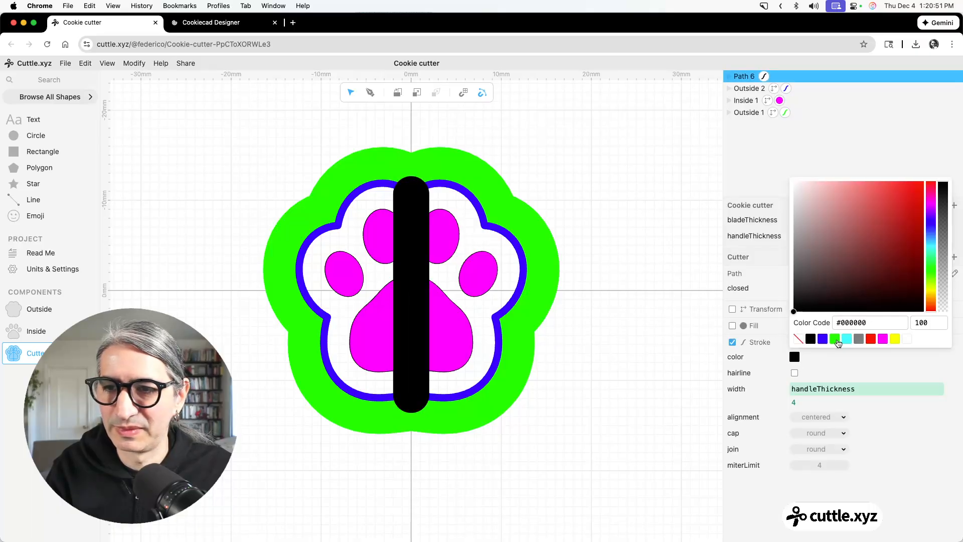
click(836, 340)
click(664, 337)
Move the green vertical bar below the magenta Inside shape in the stacking order.
click(737, 89)
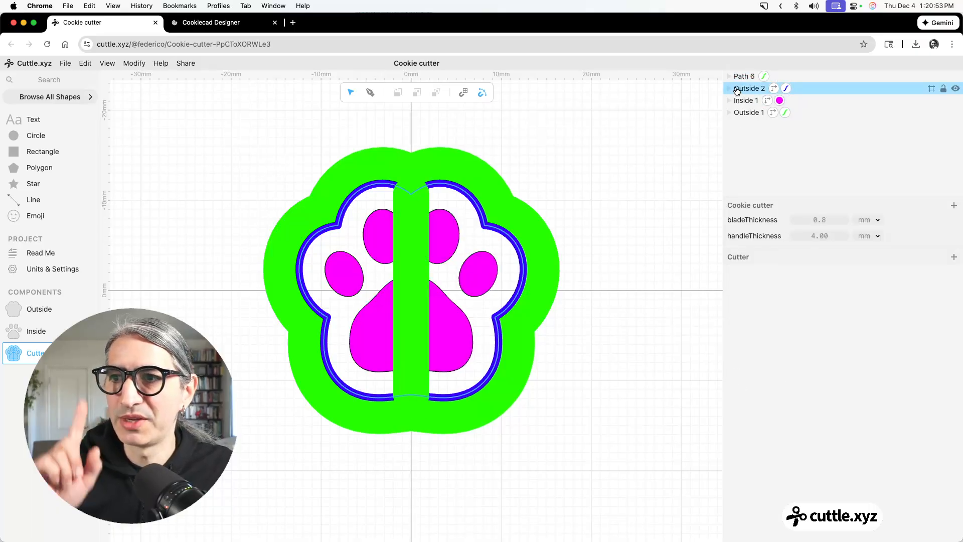
mouse_move(736, 89)
mouse_down()
mouse_move(740, 80)
mouse_move(736, 105)
mouse_up()
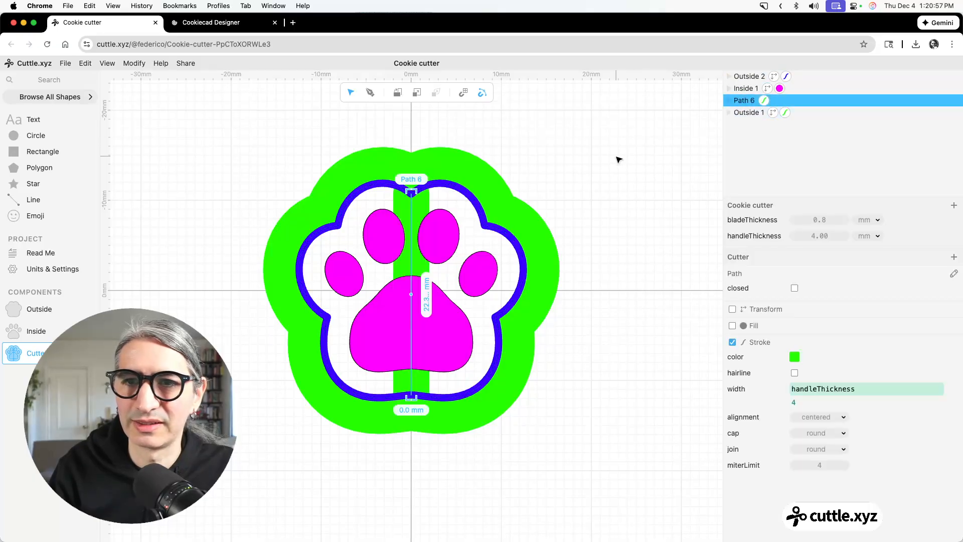
click(620, 158)
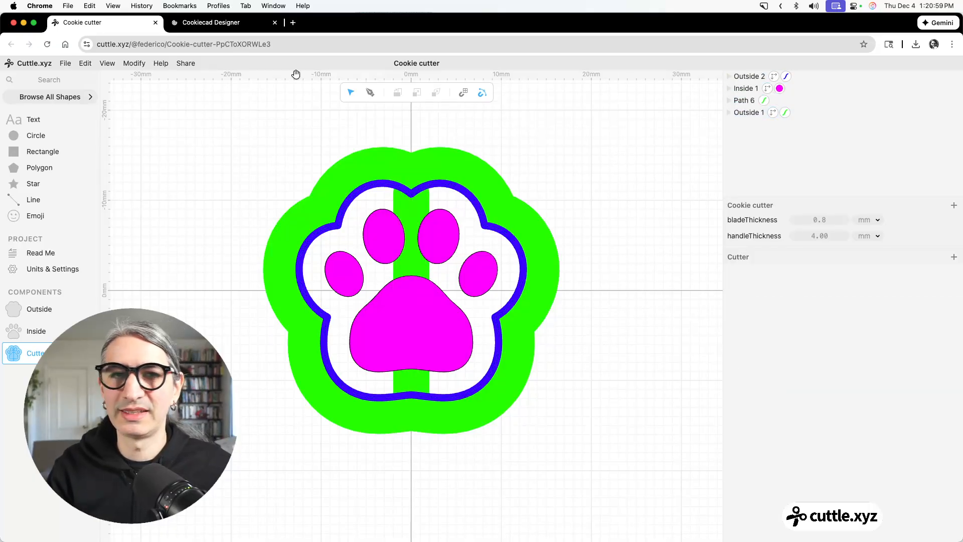
Preview the 3D printing export of the cutter with its vertical bar from several angles, and cancel without downloading.
click(66, 63)
click(104, 163)
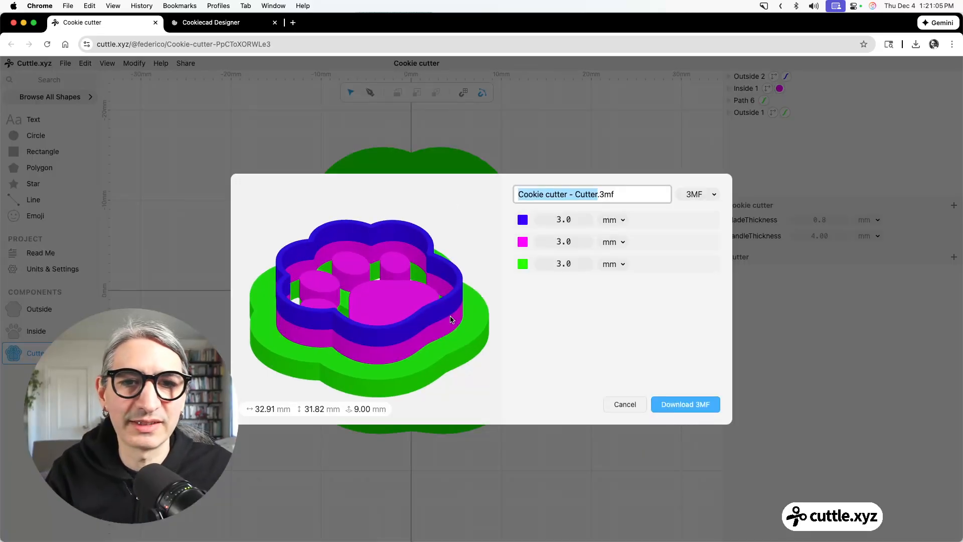
drag(462, 324, 369, 347)
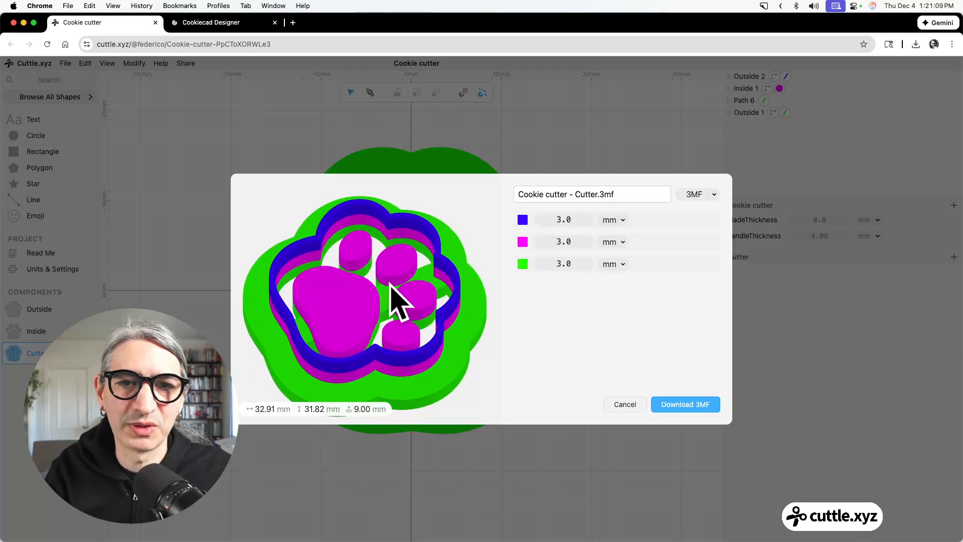
drag(388, 283, 402, 307)
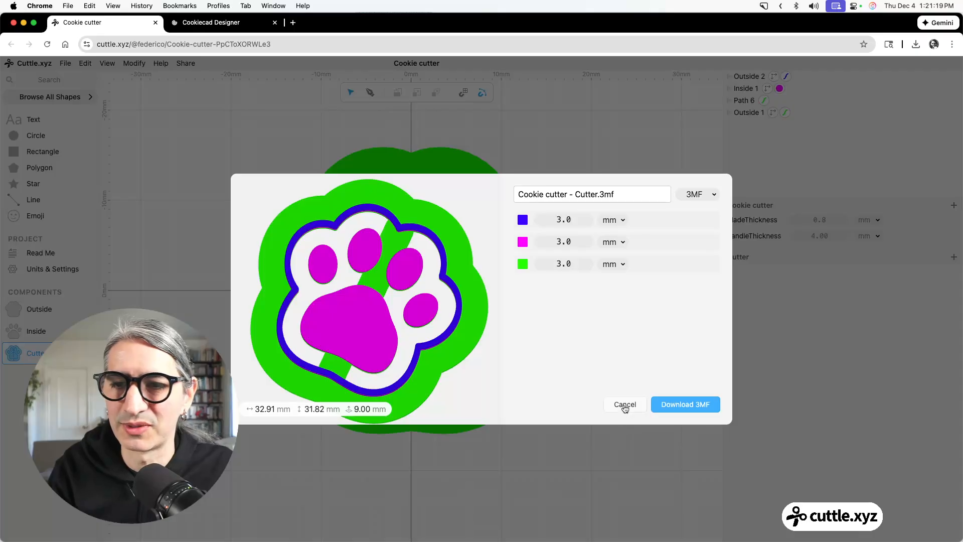
click(624, 405)
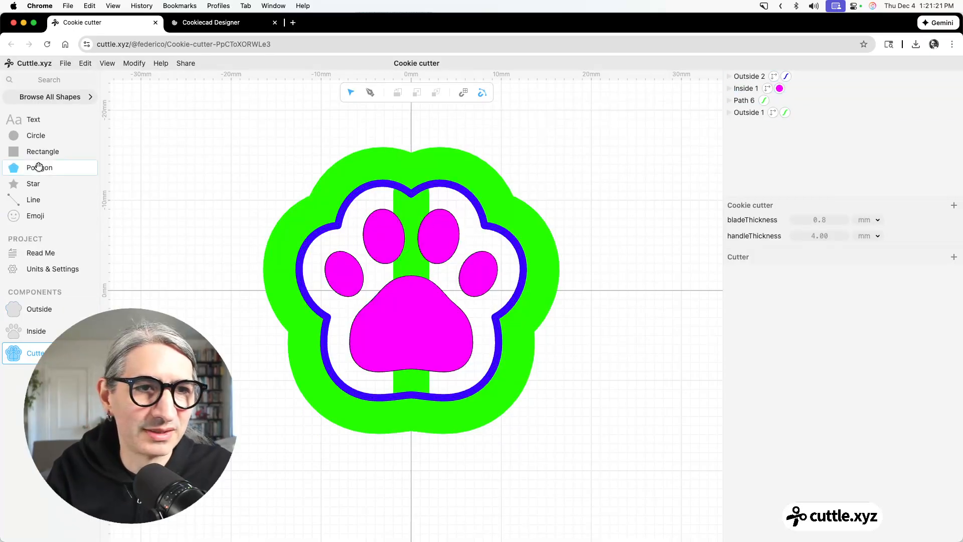
Search the shape library for arc and place an Arc From Center And Points at the origin of Cutter.
click(49, 84)
text(arc)
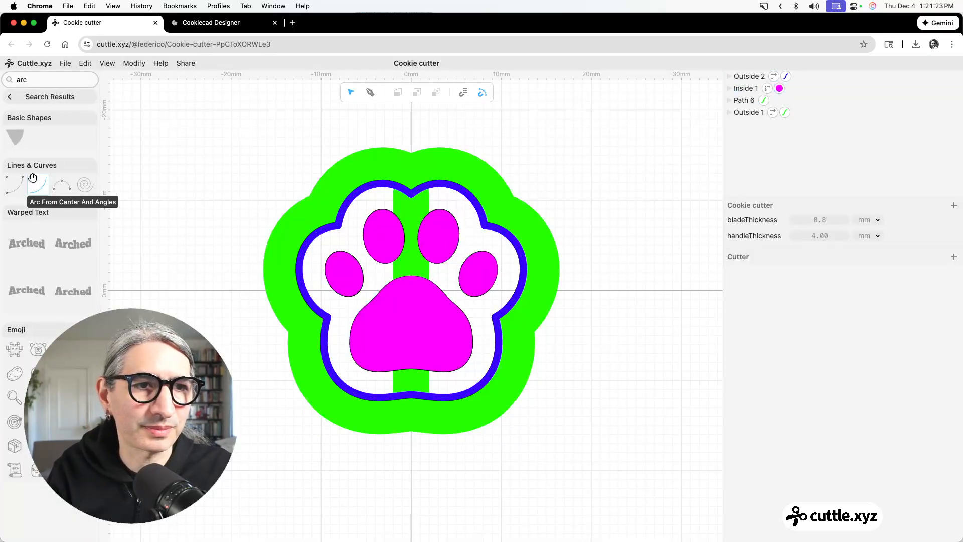
drag(33, 184, 411, 290)
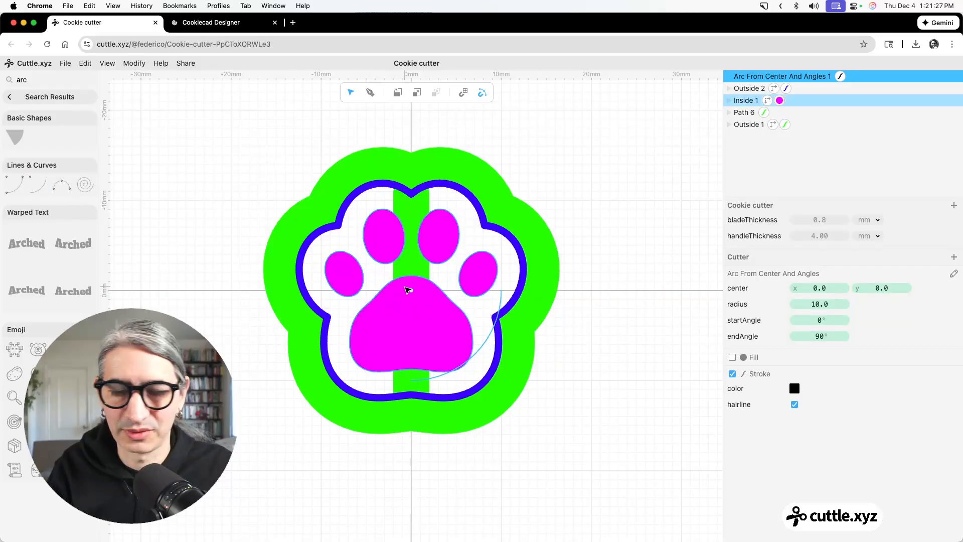
key(Delete)
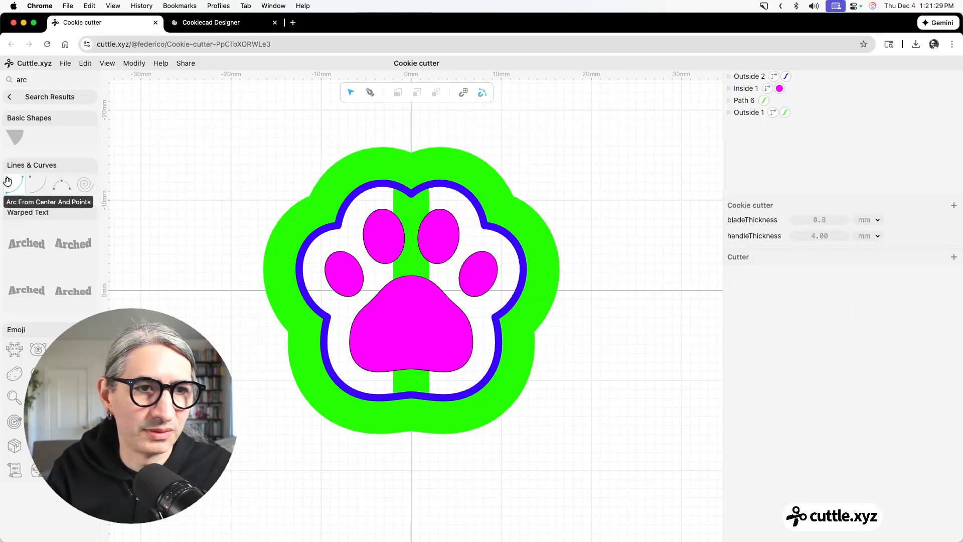
drag(6, 183, 411, 290)
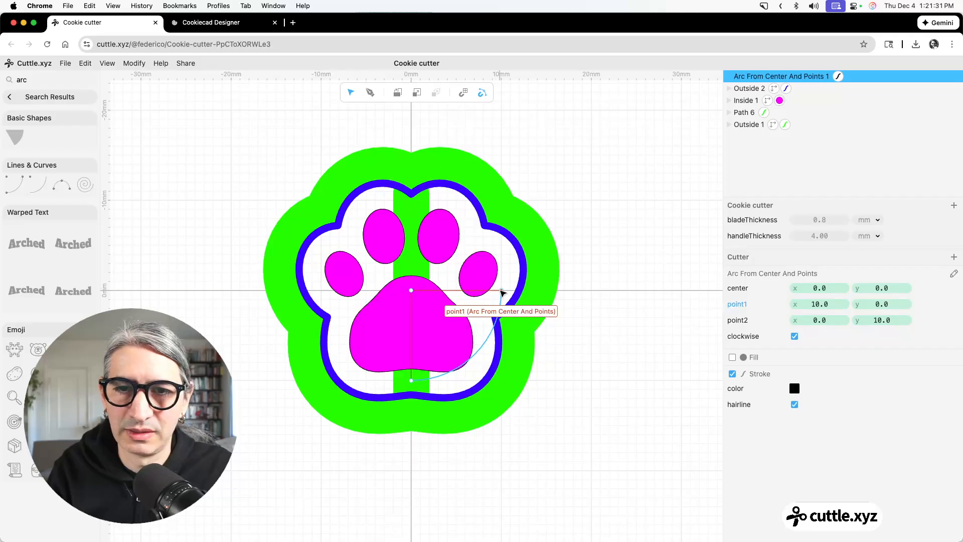
Move the arc's two end points to where the blue outline crosses the X axis on each side, at about ±12 mm.
drag(501, 292, 304, 291)
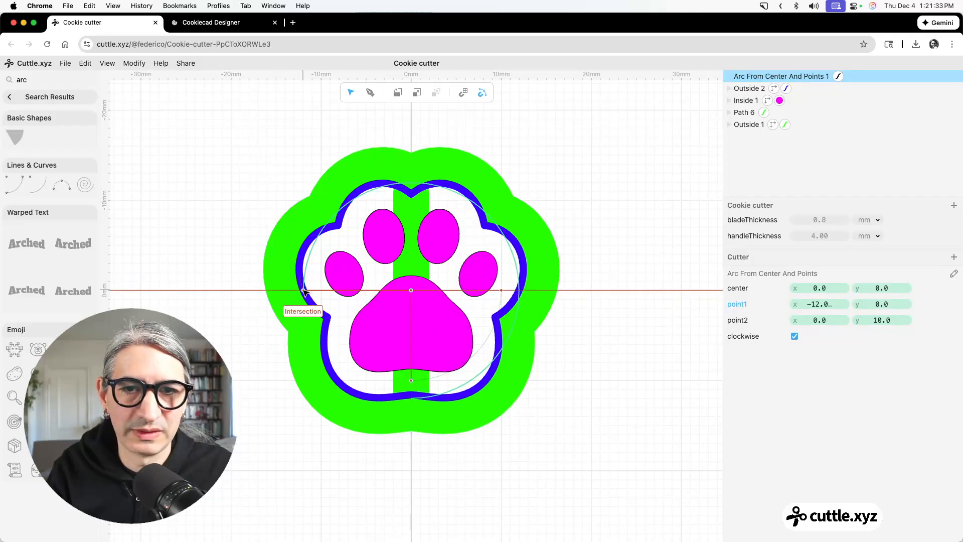
drag(411, 383, 518, 290)
click(635, 315)
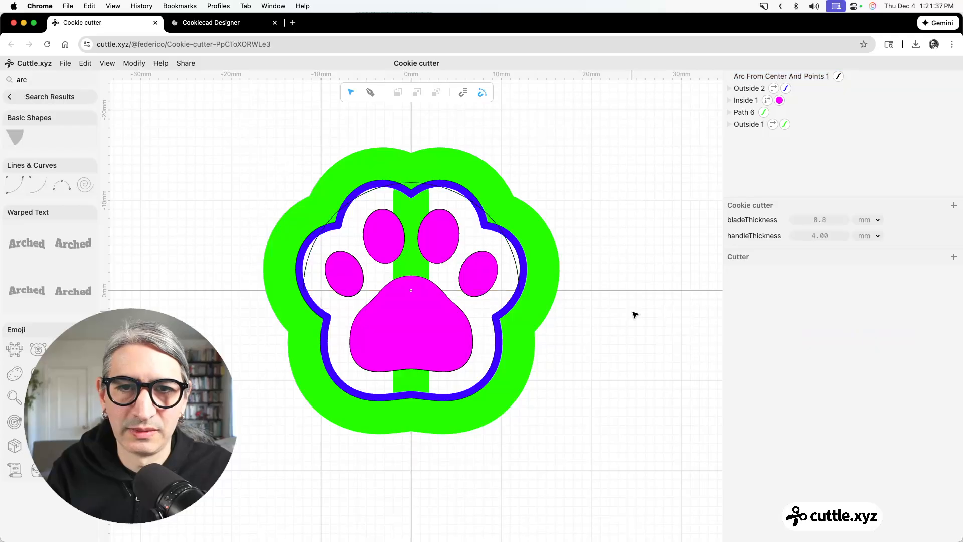
Snap the arc's end points to the blue outline's lower side notches, at about x ±9.3 and y 3.0.
click(520, 286)
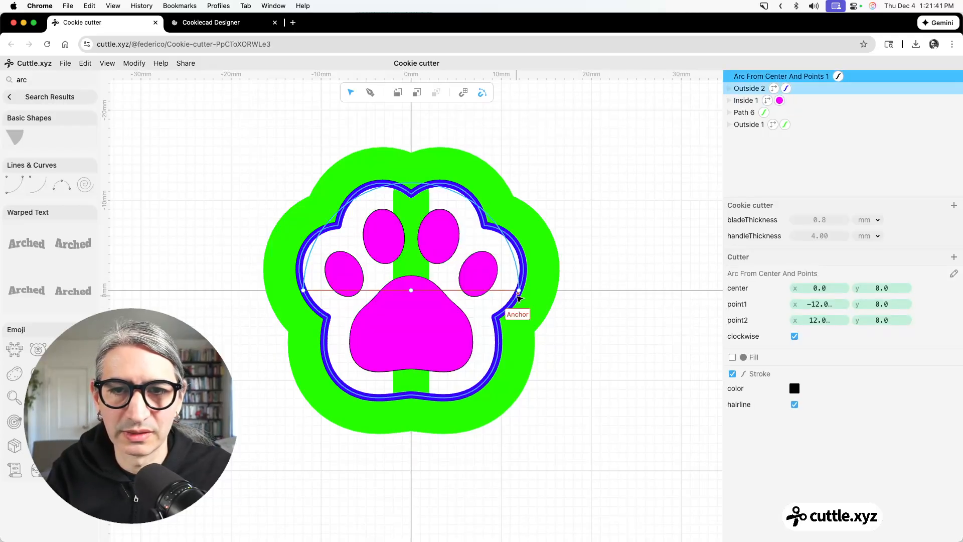
drag(519, 289, 498, 319)
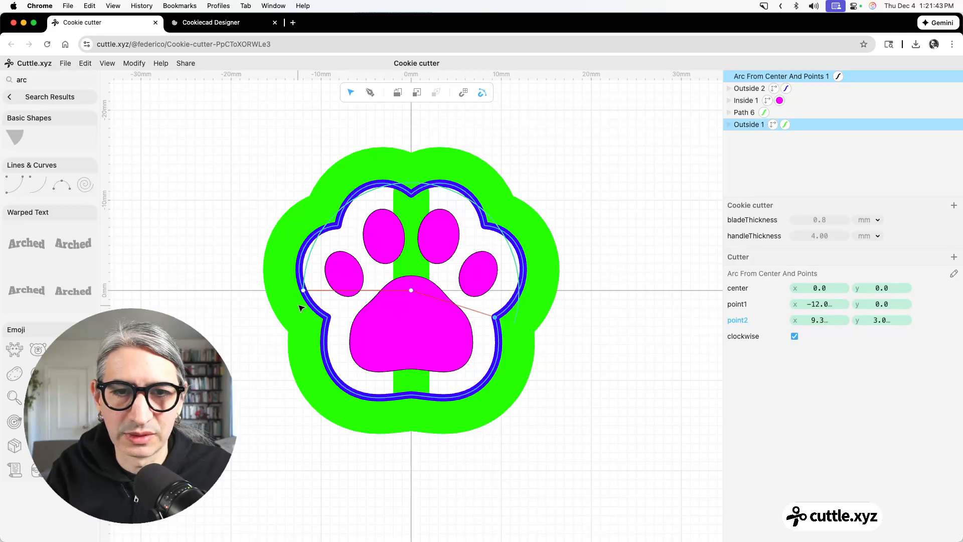
drag(303, 290, 328, 318)
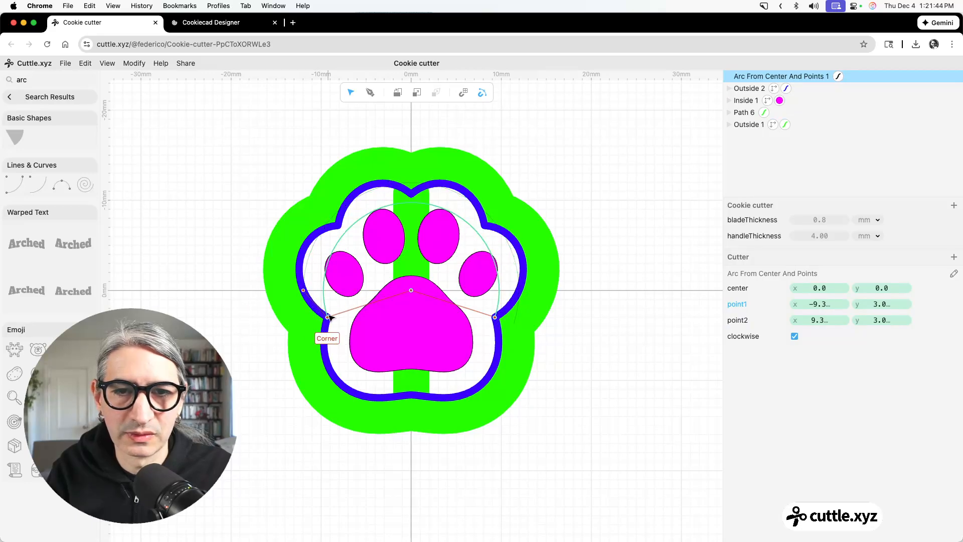
click(637, 379)
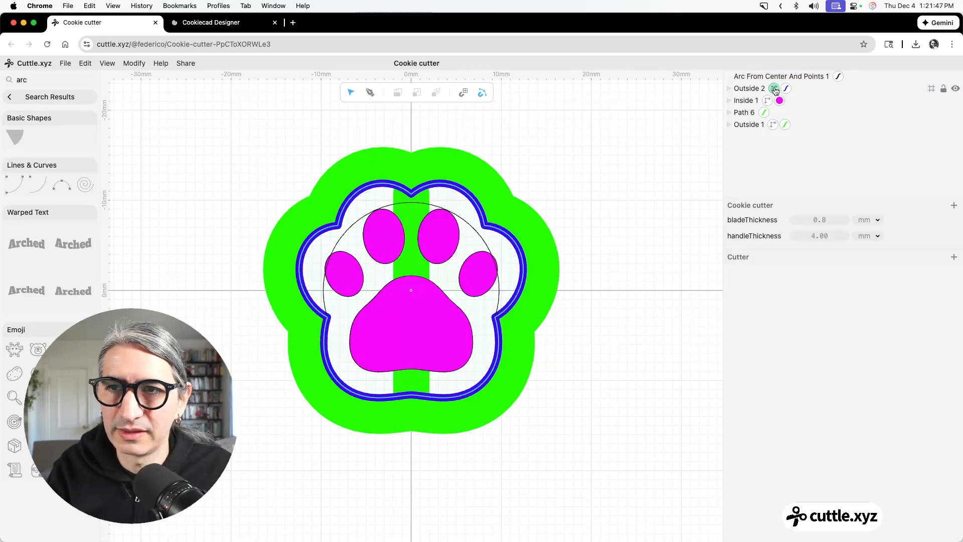
Give the arc a green, non-hairline stroke with its width set to handleThickness.
click(756, 80)
click(834, 77)
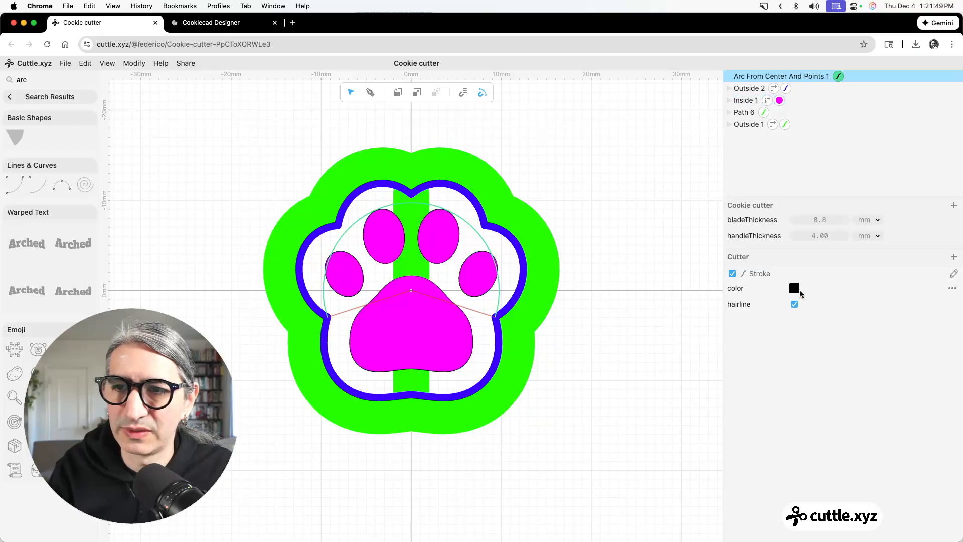
click(795, 288)
click(835, 271)
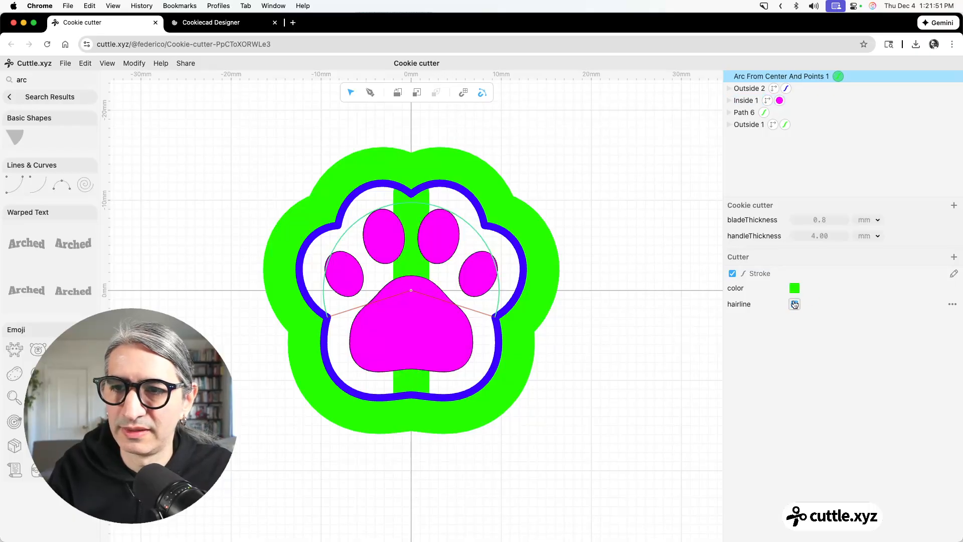
click(794, 304)
click(815, 320)
text(h)
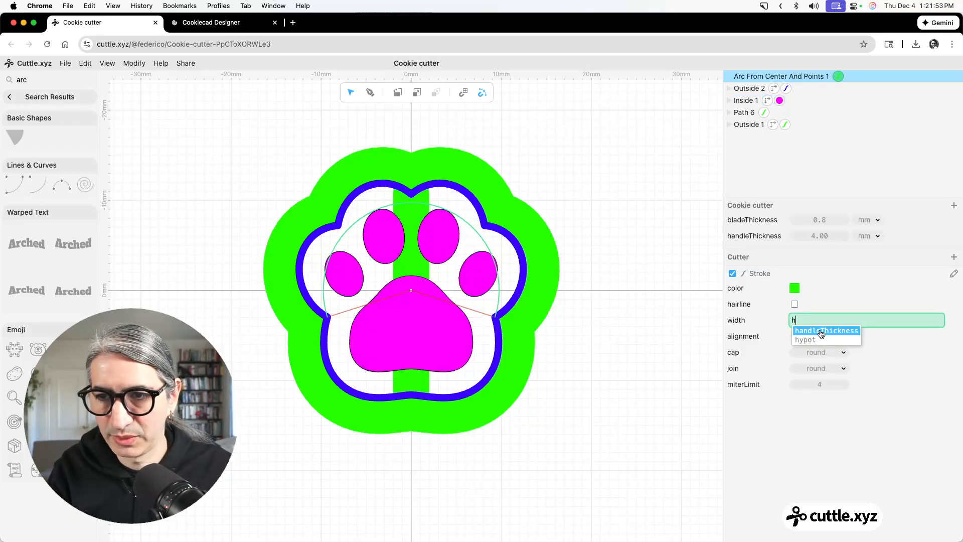
click(825, 331)
click(614, 331)
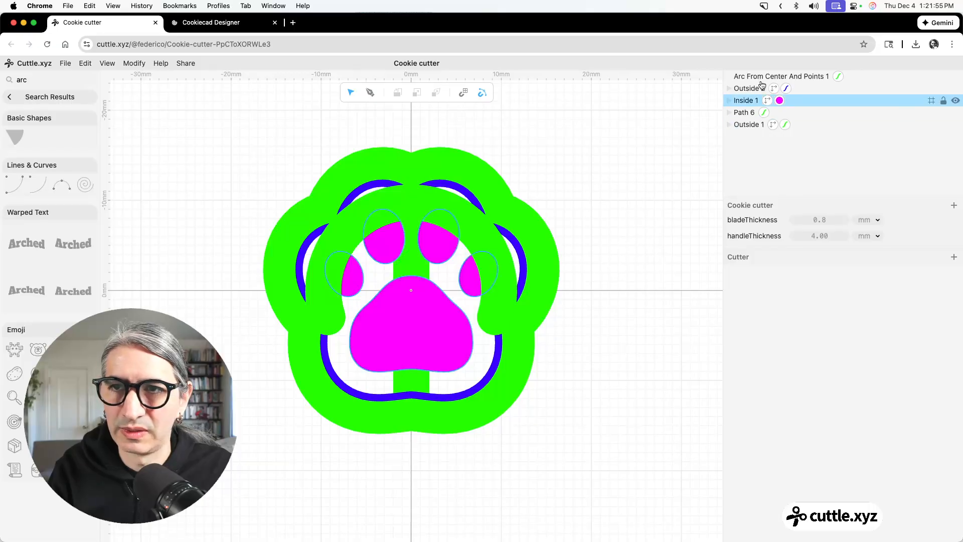
Move the arc directly above the green Outside shape in the stacking order and reselect it.
click(778, 78)
drag(777, 77, 777, 109)
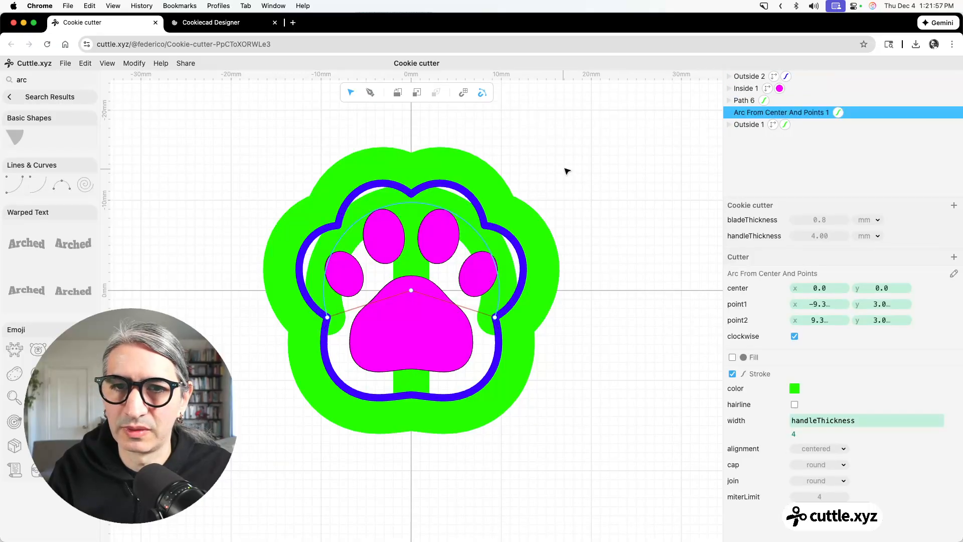
click(576, 168)
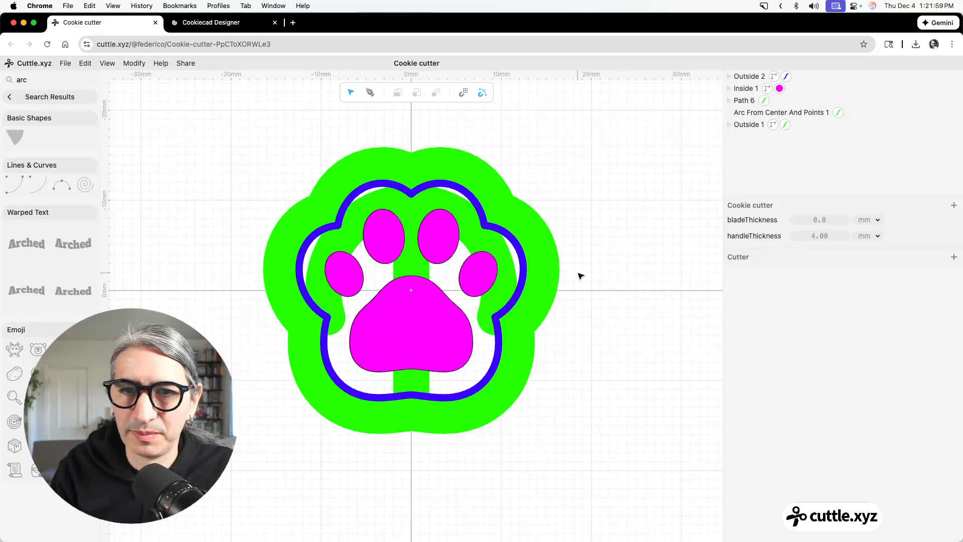
click(336, 312)
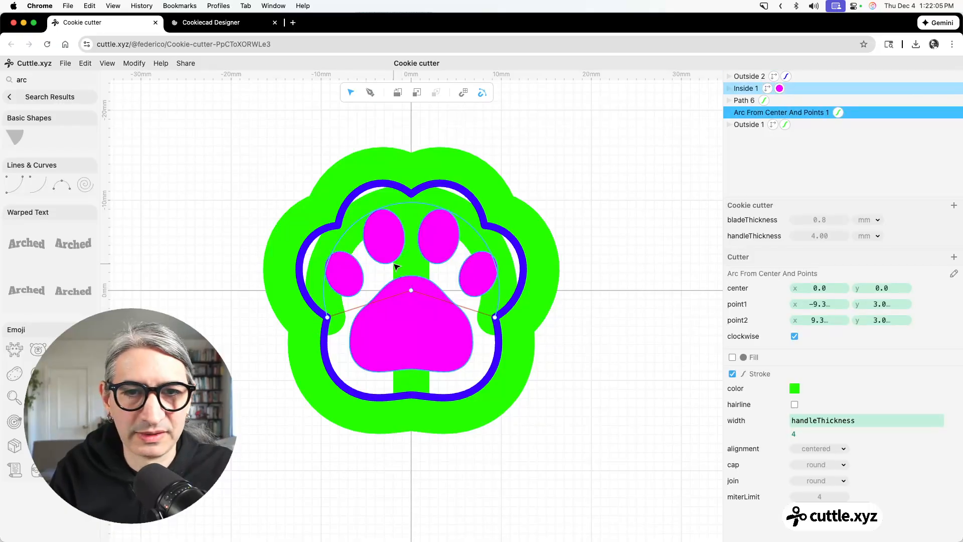
Draw a straight horizontal path between the blue outline's lower side notches, from about x -9.3 to 9.3 at y 3.0.
click(615, 194)
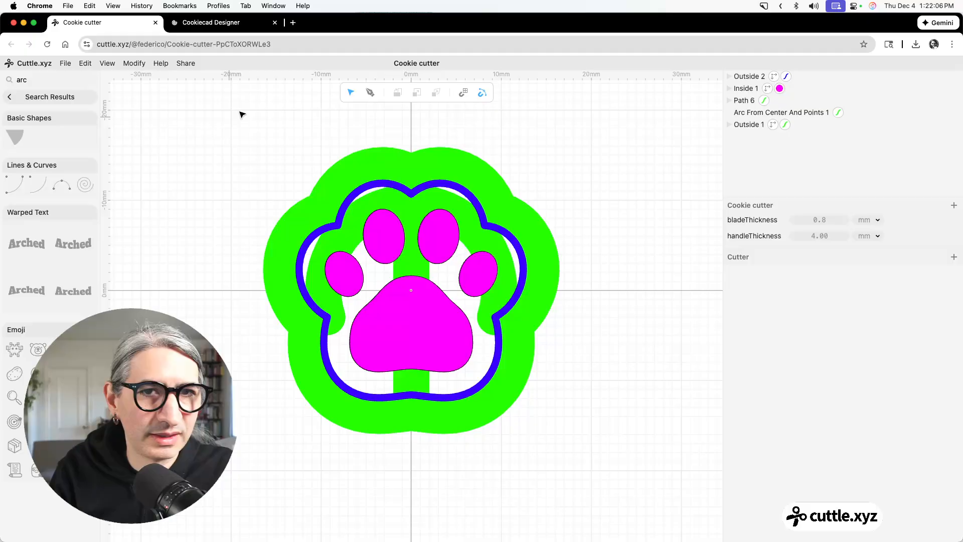
click(371, 93)
click(327, 317)
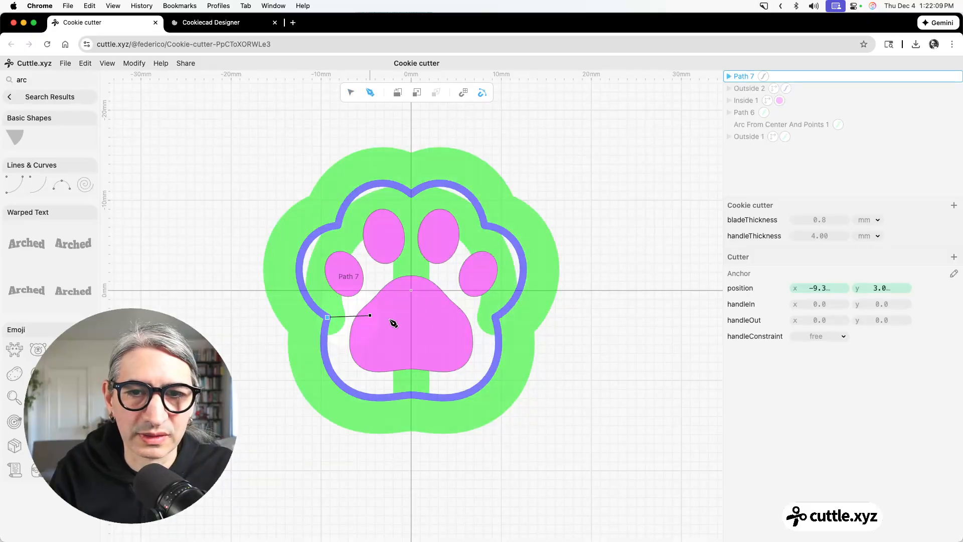
click(495, 317)
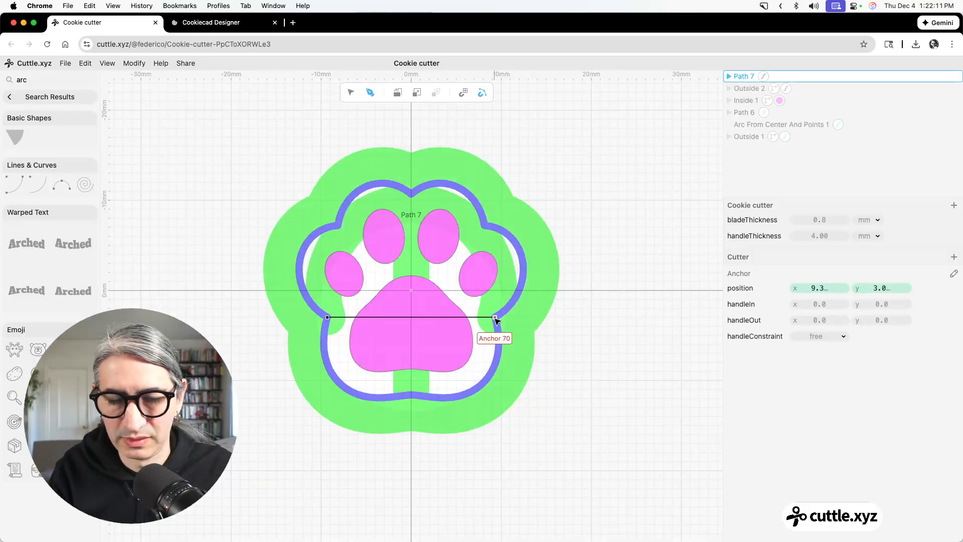
key(Escape)
Give the horizontal path a green, non-hairline stroke with its width set to handleThickness.
click(484, 318)
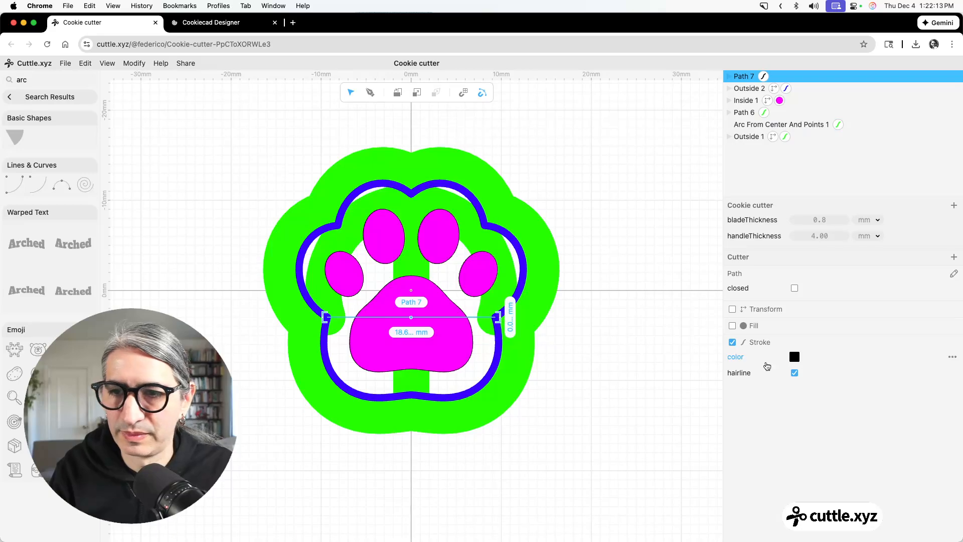
click(794, 357)
click(836, 339)
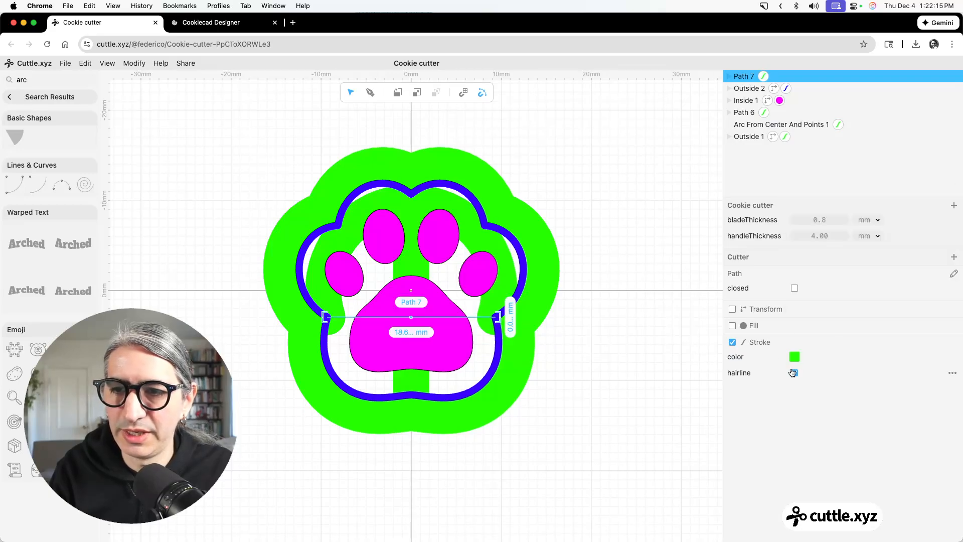
click(795, 372)
click(822, 386)
text(h)
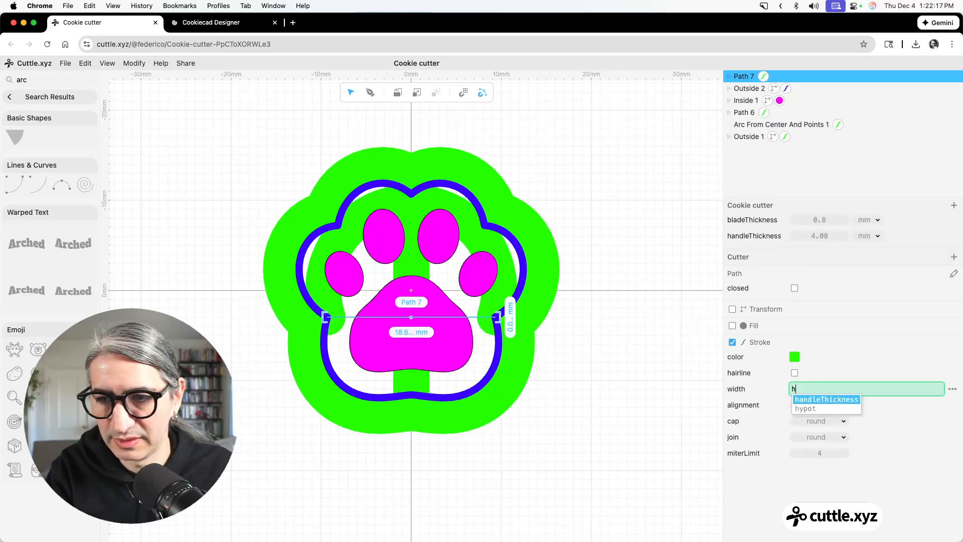
click(813, 399)
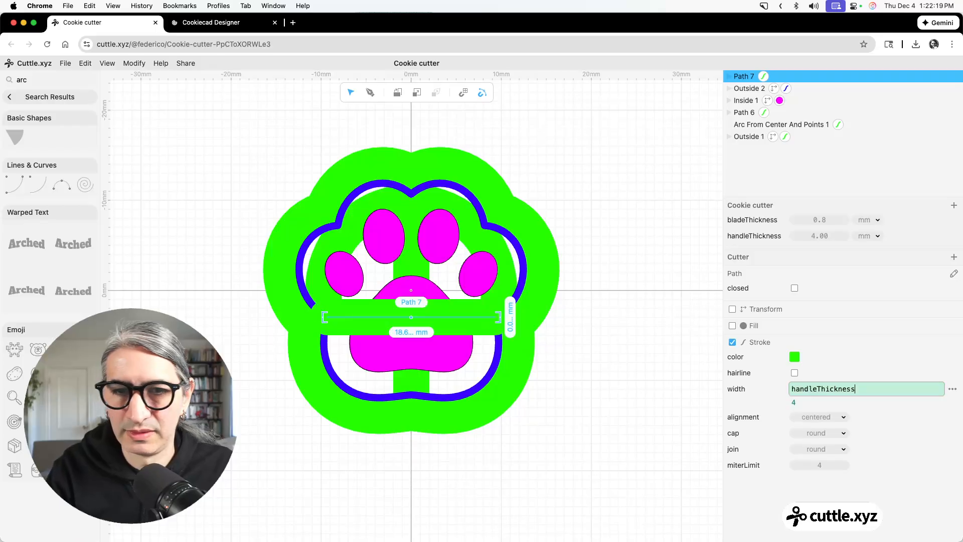
Move the horizontal path directly above the green Outside shape in the stacking order and deselect it.
click(670, 316)
drag(738, 77, 741, 126)
click(624, 167)
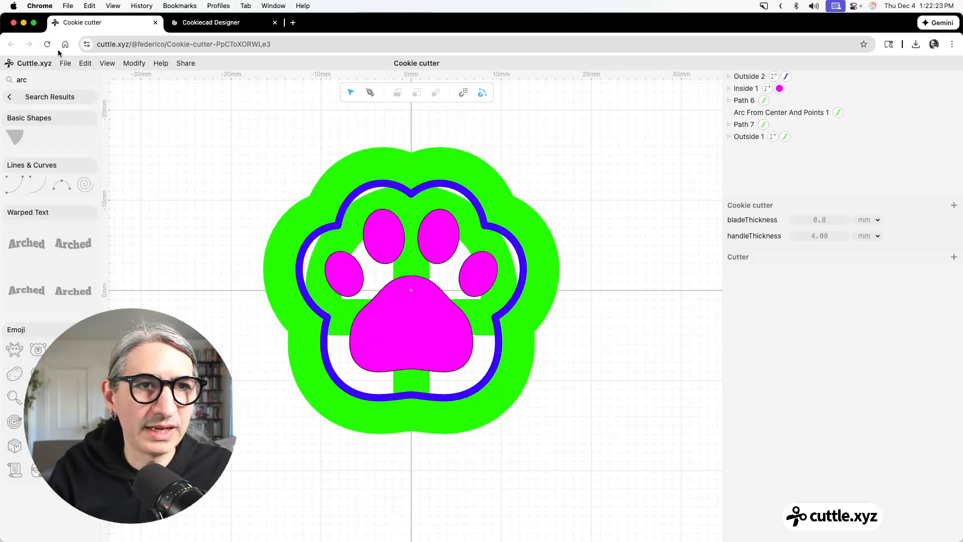
Open the cutter's 3D export and examine the layered model preview from above and from a tilted angle.
click(66, 63)
click(101, 161)
mouse_move(389, 266)
mouse_down()
mouse_move(425, 293)
mouse_move(375, 277)
mouse_up()
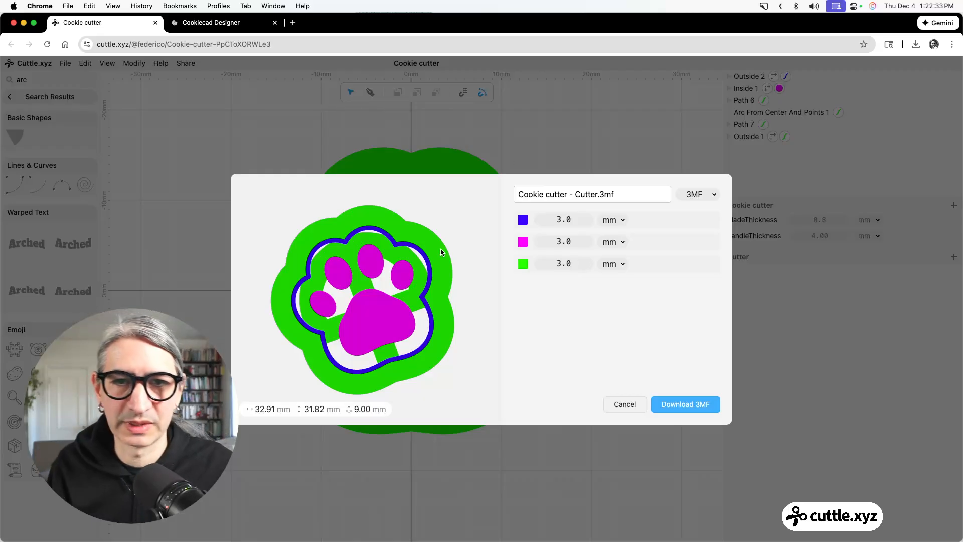
scroll(441, 254, up, 3)
drag(470, 311, 471, 277)
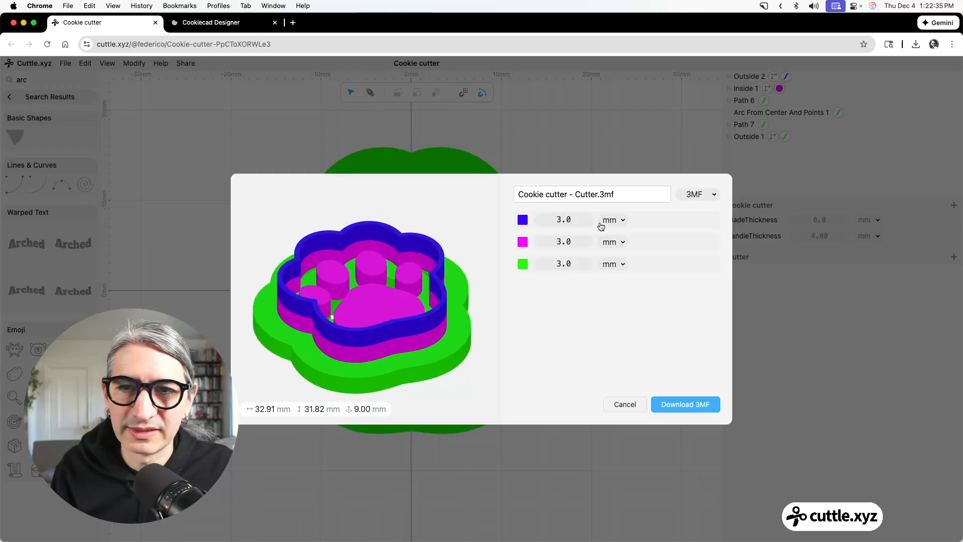
Set the export height of the magenta layer to 4 mm and the blue layer to 7 mm, and check the model from above.
click(563, 242)
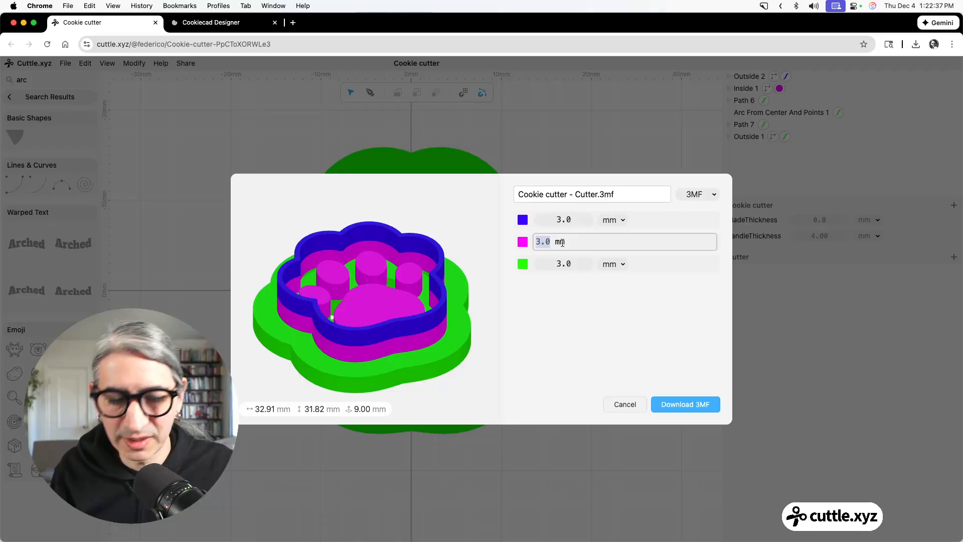
text(4)
click(564, 220)
text(4)
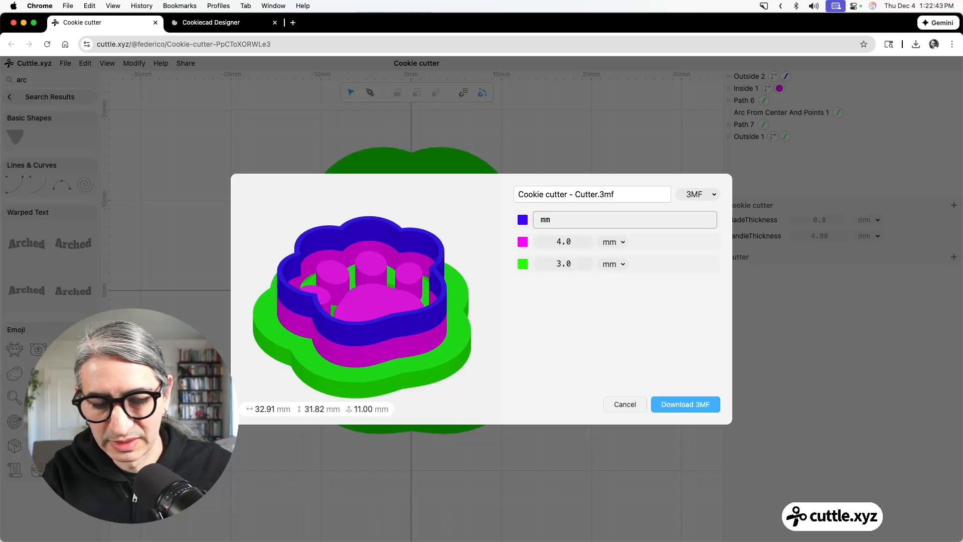
text(7)
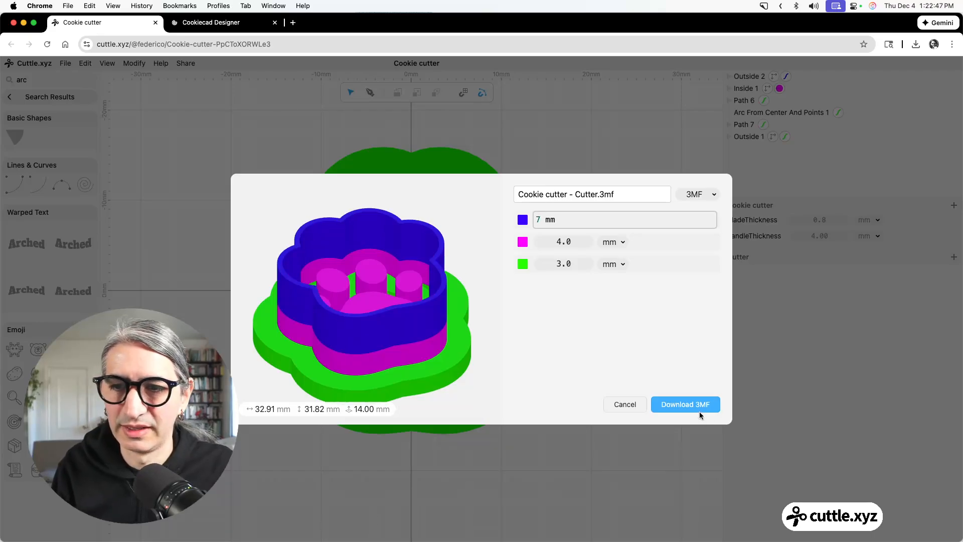
drag(461, 300, 402, 268)
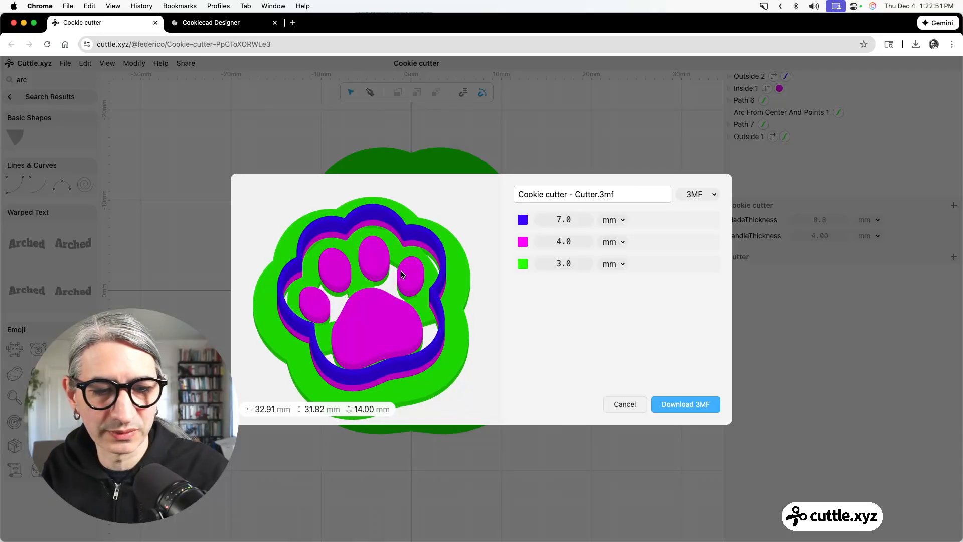
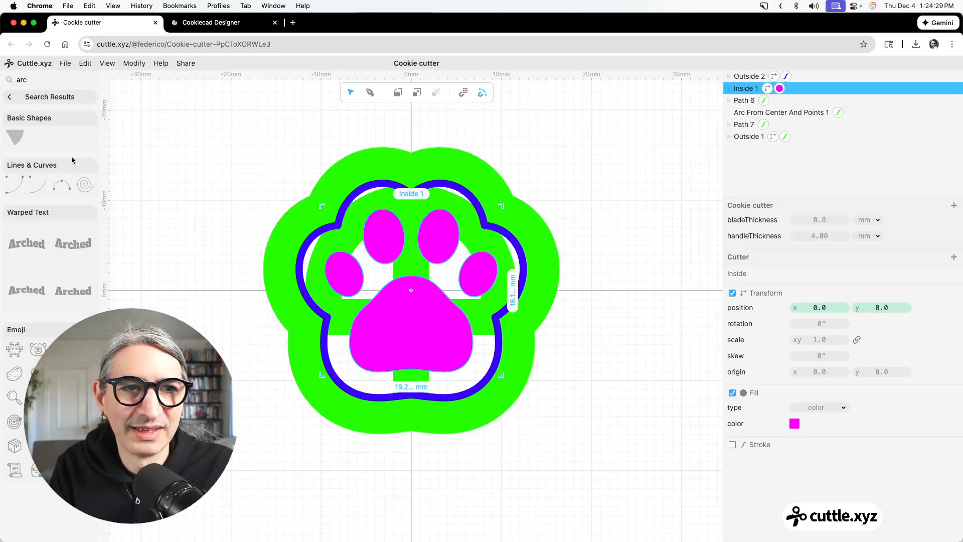
Replace the fill of the Inside shape in the cutter with a blue, non-hairline stroke.
click(51, 97)
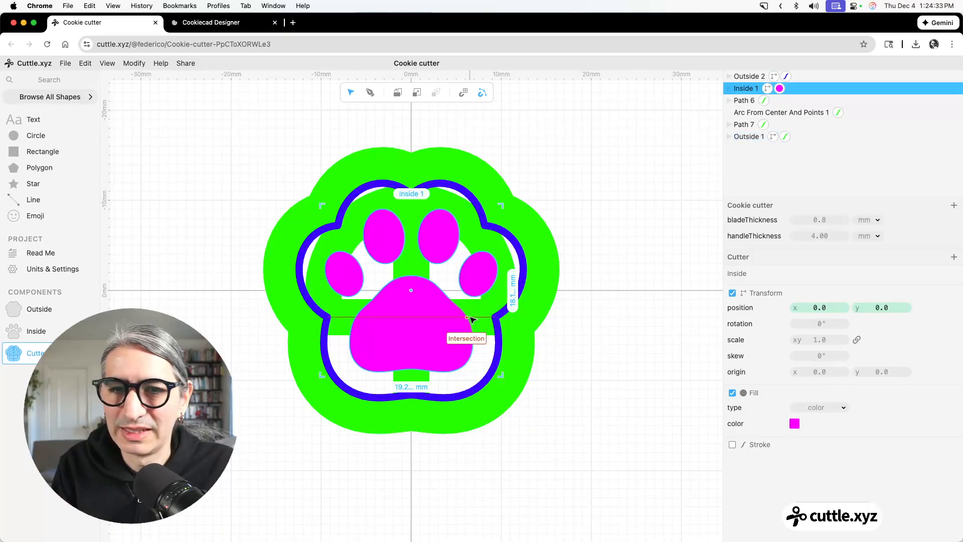
click(732, 394)
click(733, 409)
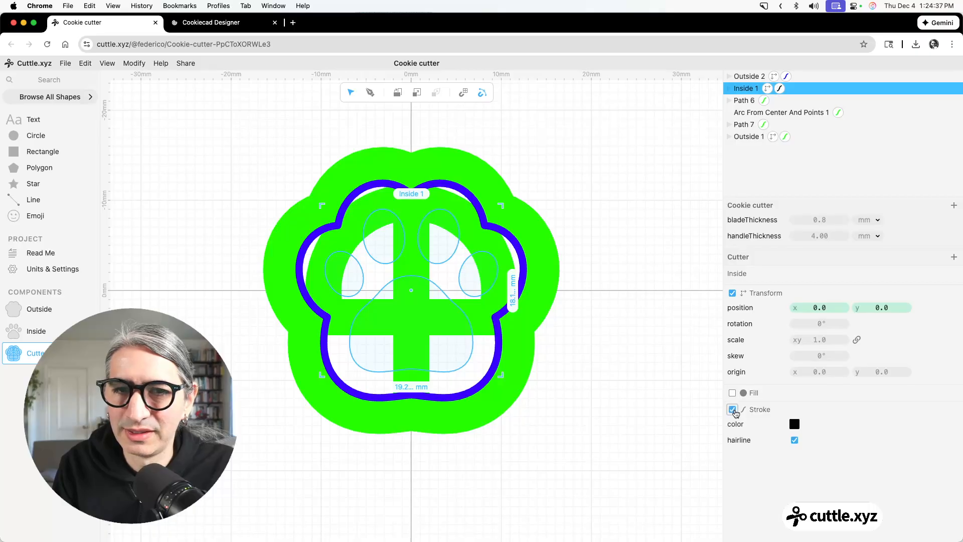
click(794, 425)
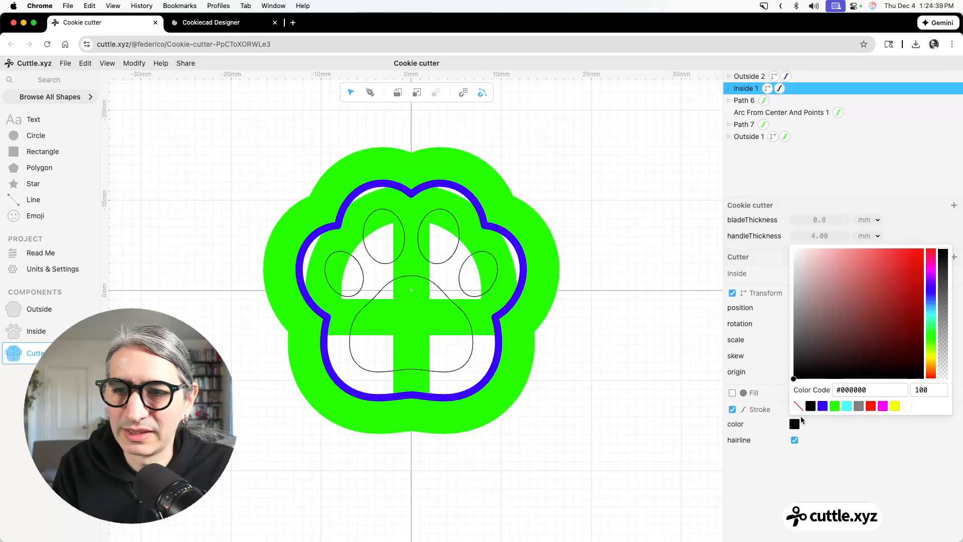
click(823, 406)
click(795, 441)
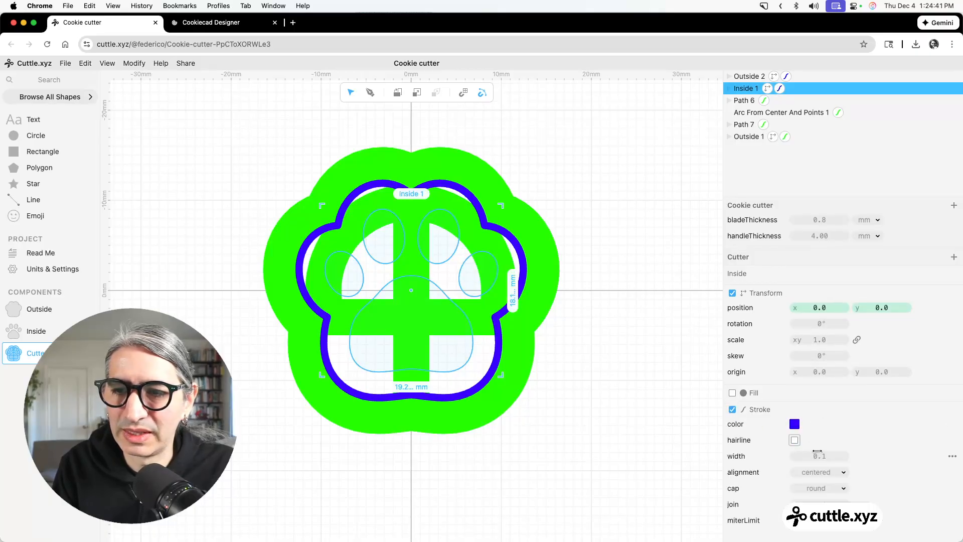
Set the Inside shape's stroke width to bladeThickness and deselect the shape.
click(830, 457)
text(n)
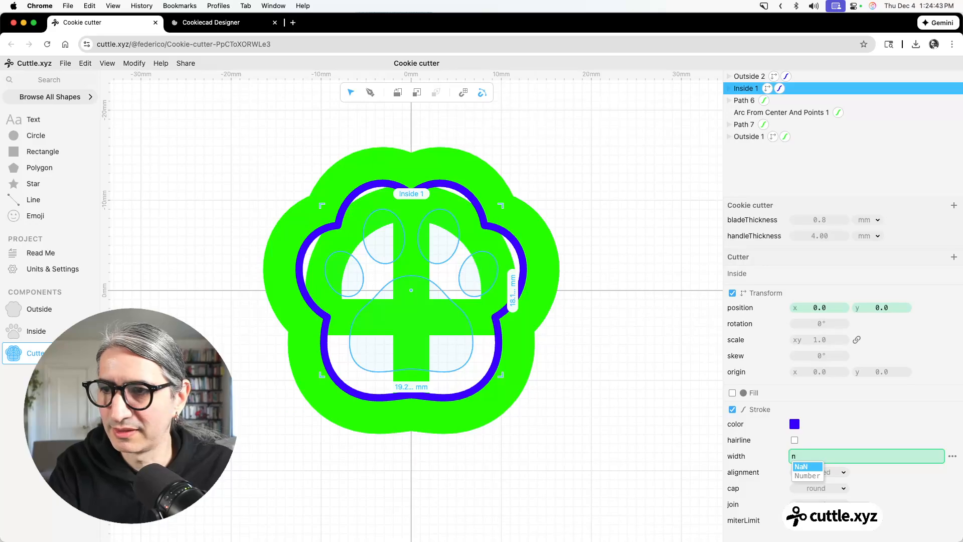
key(BackSpace)
text(bl)
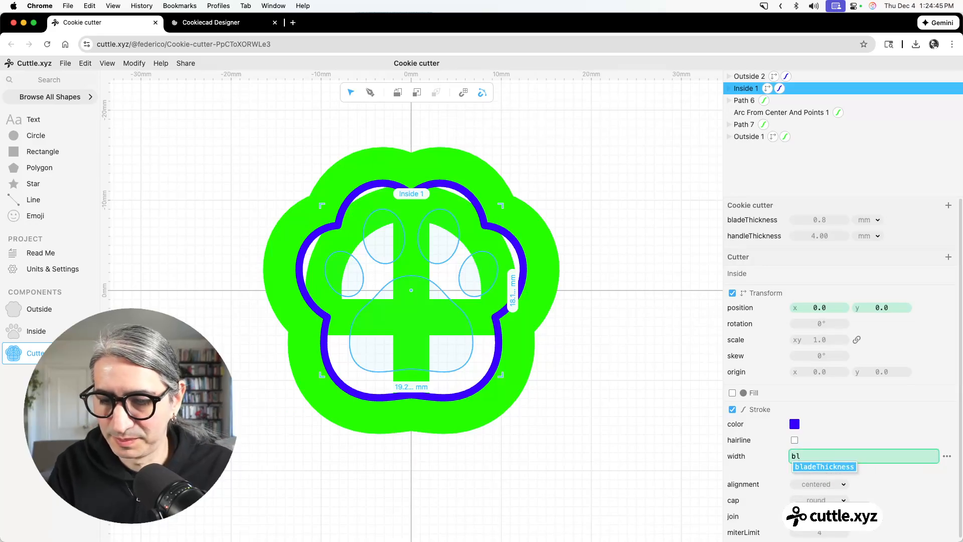
key(Tab)
click(605, 422)
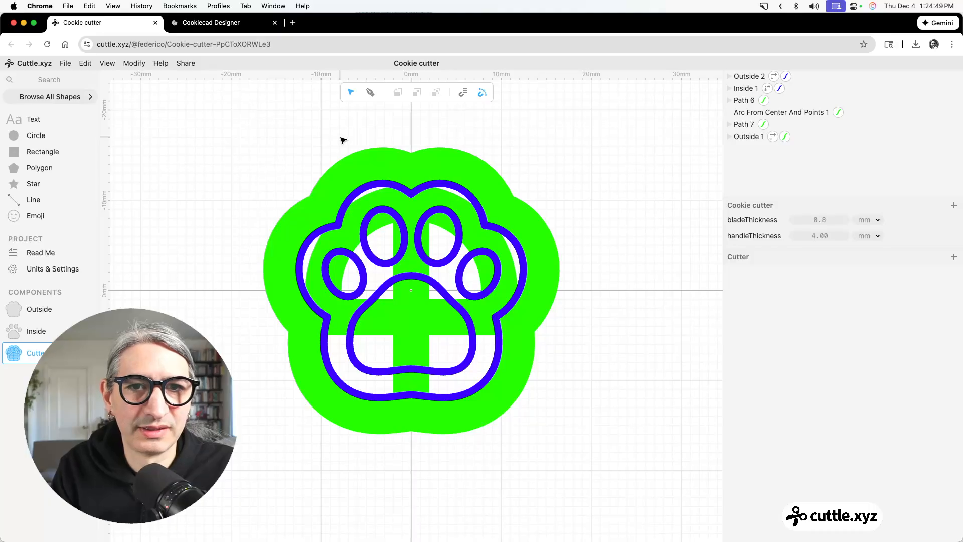
Preview the 3D export with the blue layer raised to 10.6 mm, examine it from above, and close the export without downloading.
click(64, 64)
click(123, 169)
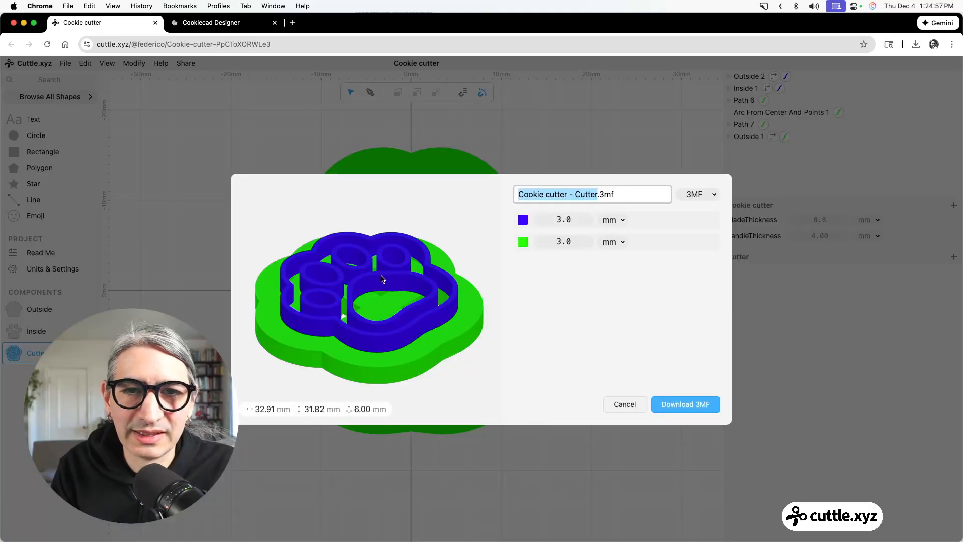
drag(552, 220, 669, 168)
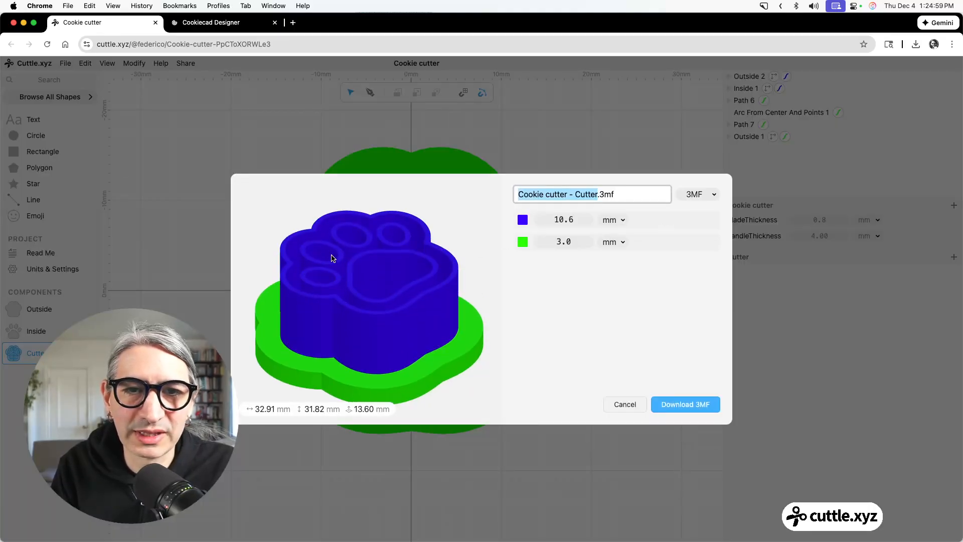
drag(491, 301, 501, 336)
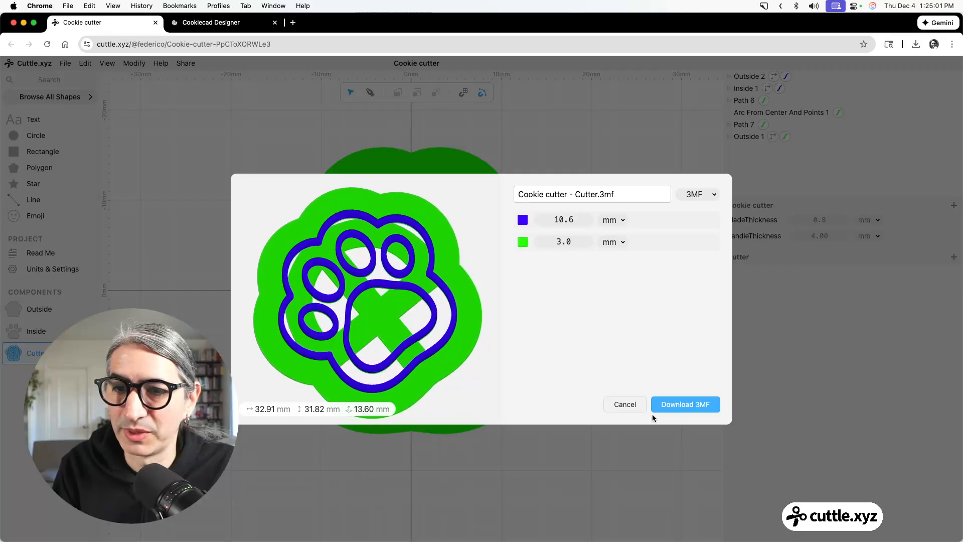
click(630, 406)
Change the Inside shape's stroke color to magenta and deselect the shape.
click(745, 88)
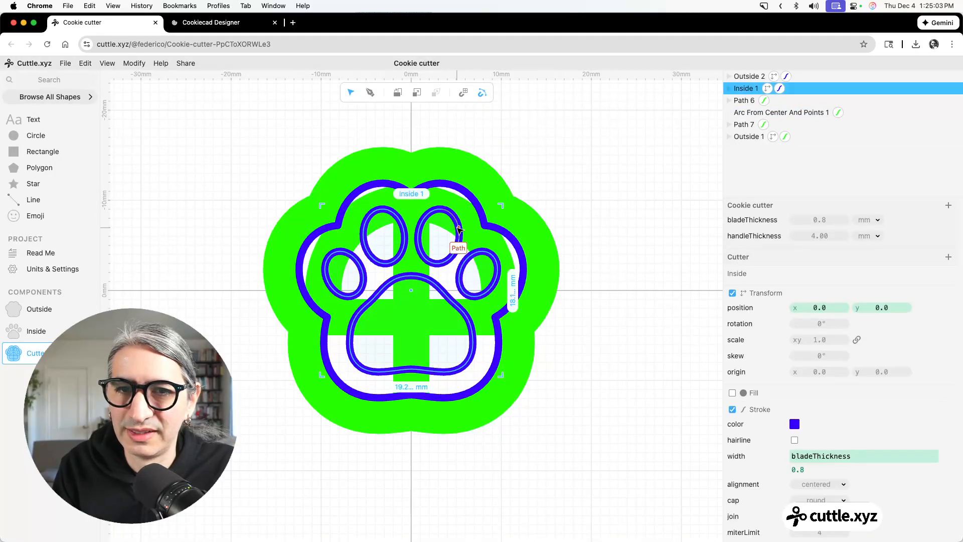
click(795, 424)
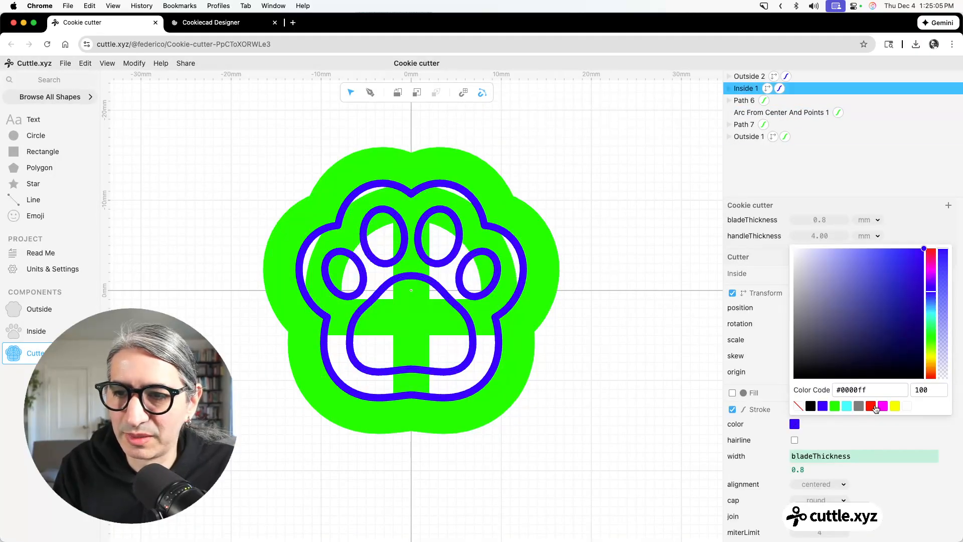
click(883, 405)
click(688, 382)
Preview the 3D export with the blue layer at 6.3 mm and magenta at 3.3 mm, examine it tilted, and close without downloading.
click(65, 64)
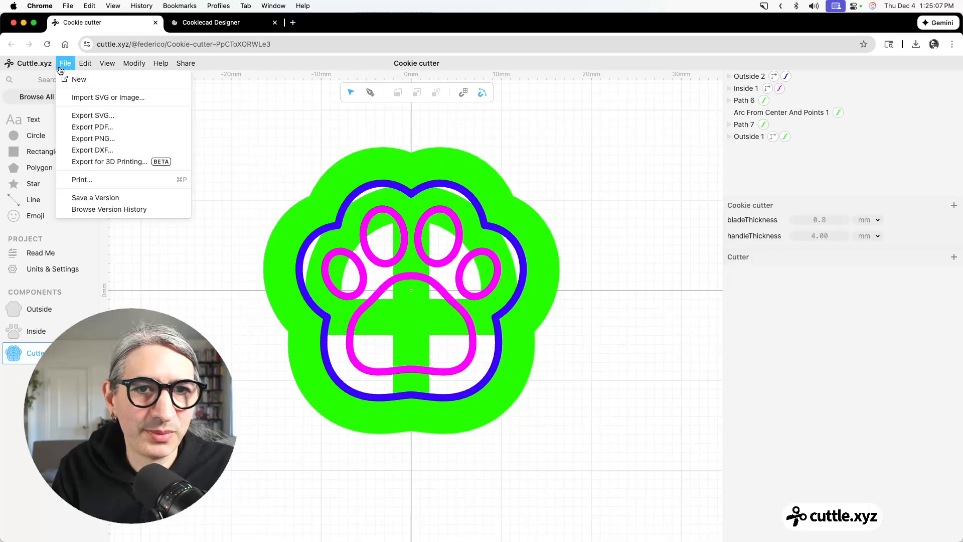
click(125, 159)
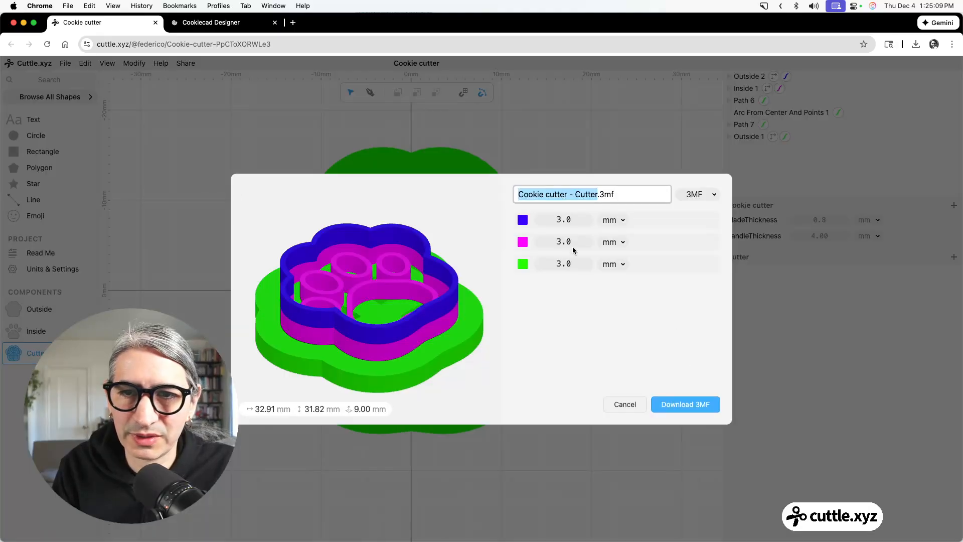
drag(553, 219, 491, 257)
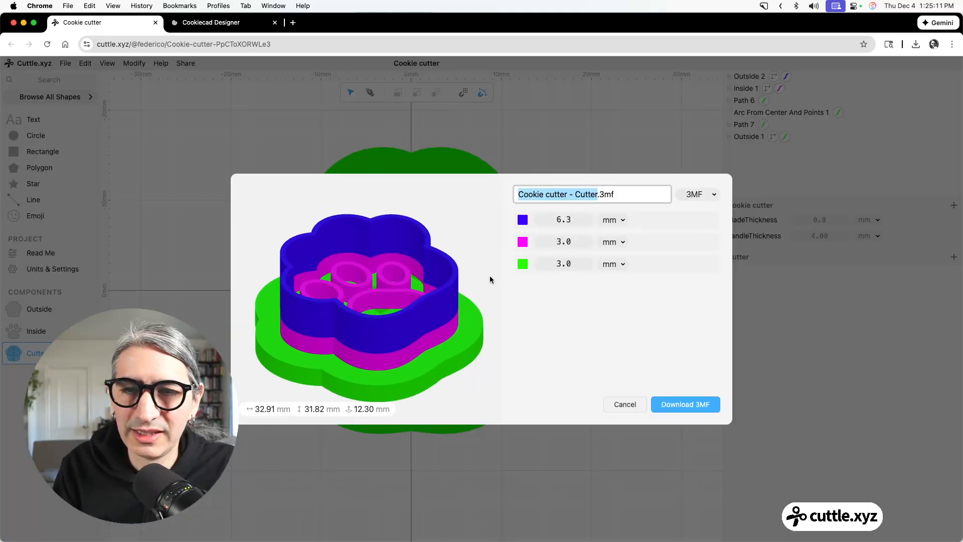
drag(563, 241, 325, 301)
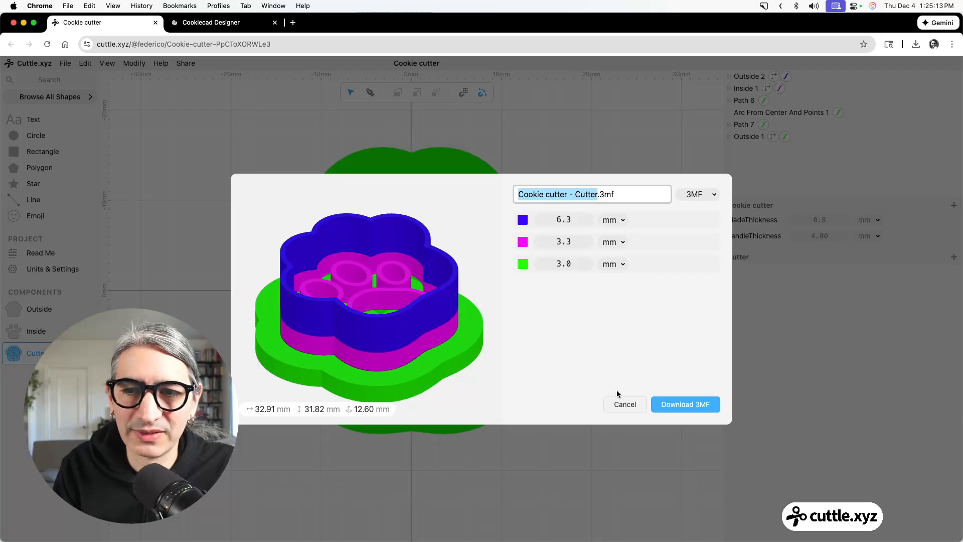
drag(416, 330, 466, 305)
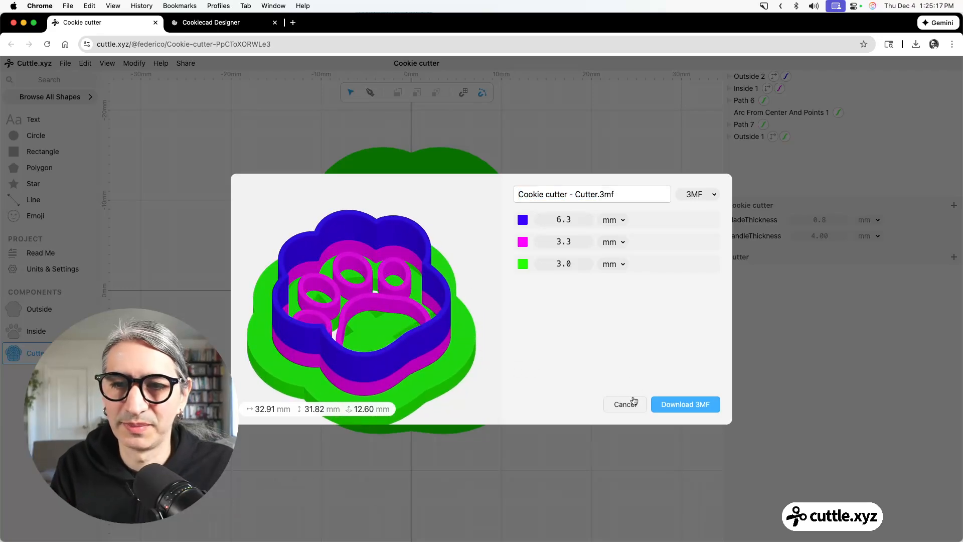
click(625, 404)
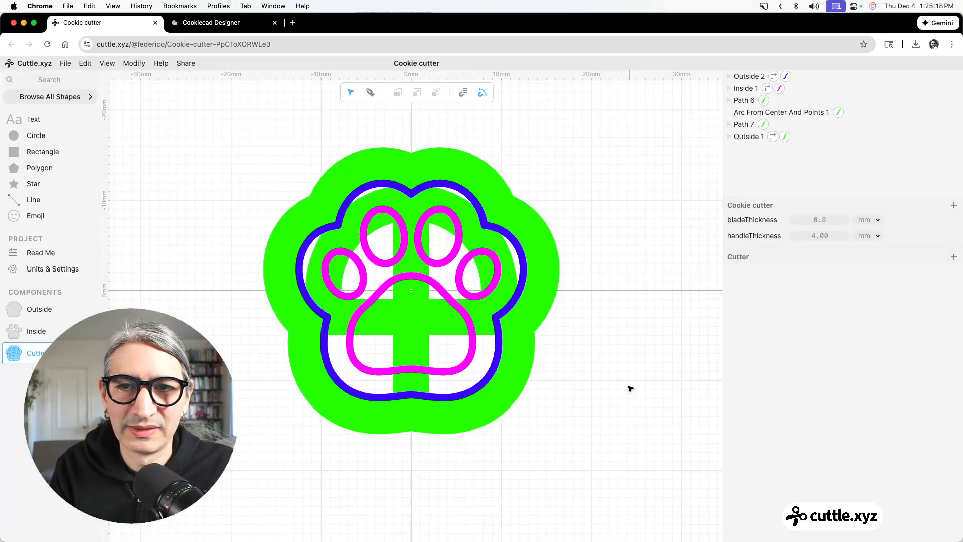
Open the Outside component and resize its outline to a width of 50 mm.
click(74, 303)
drag(300, 210, 562, 434)
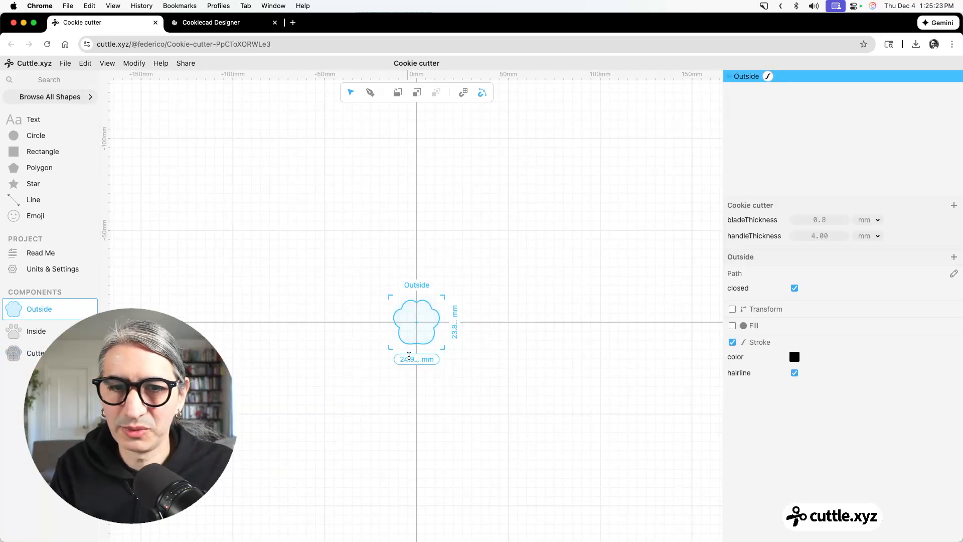
click(417, 360)
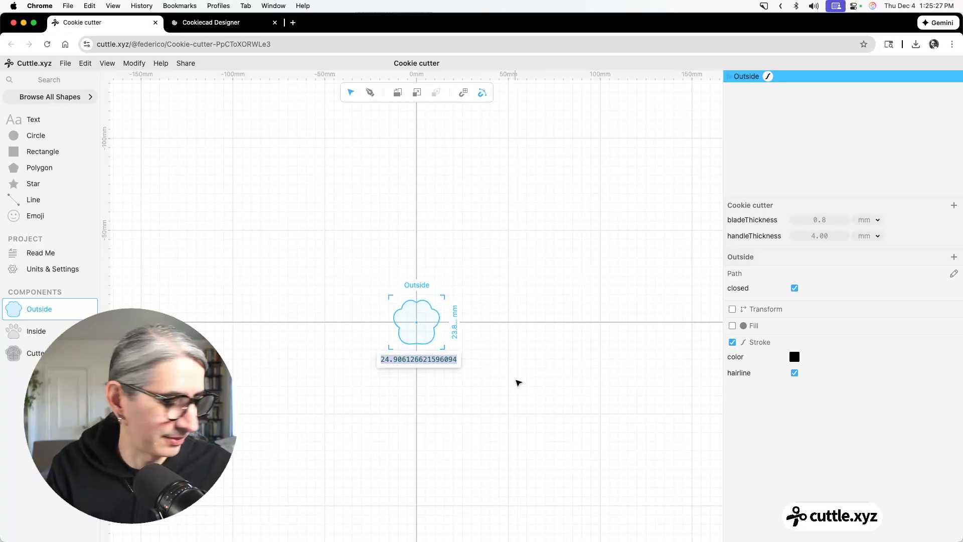
text(50)
key(Return)
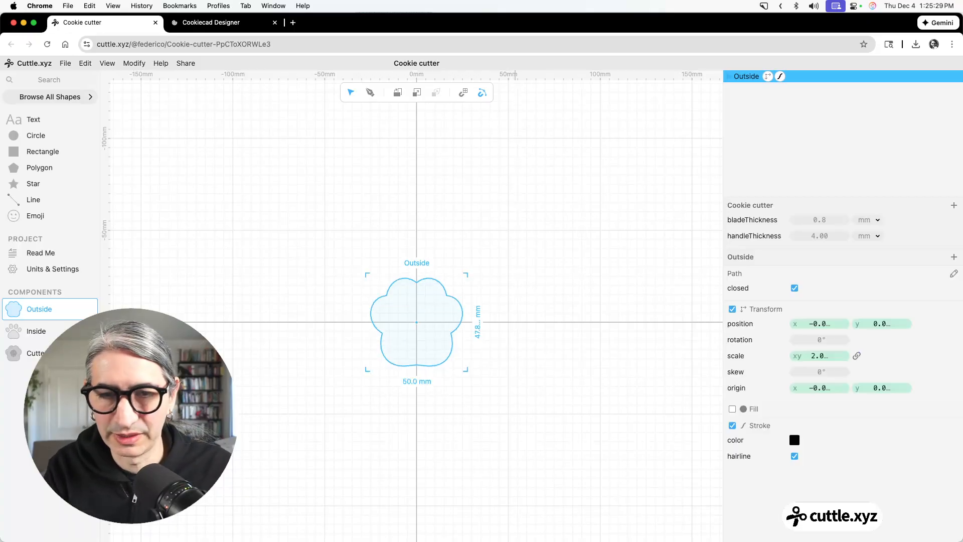
Open the Inside component and resize all five paw paths together to a total width of 50 mm.
click(36, 332)
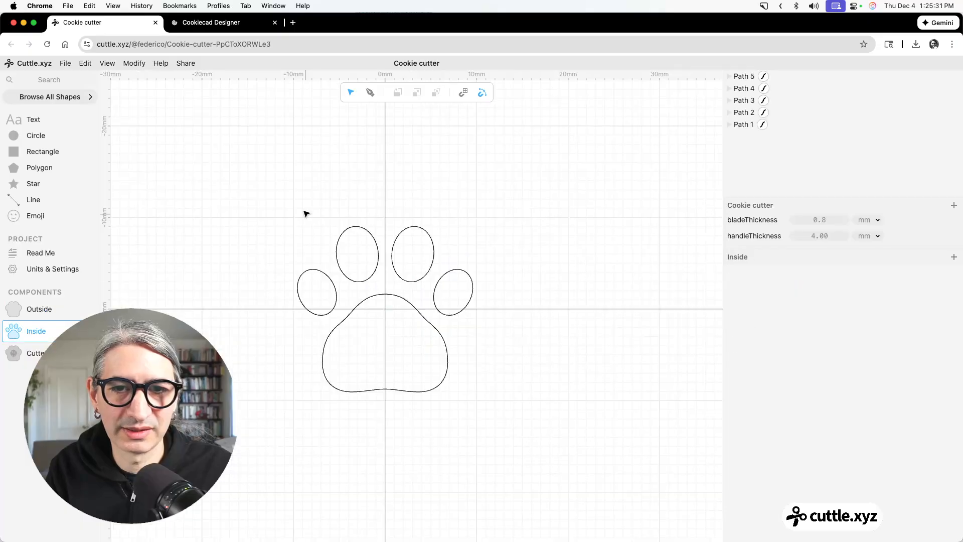
drag(305, 213, 475, 417)
click(388, 406)
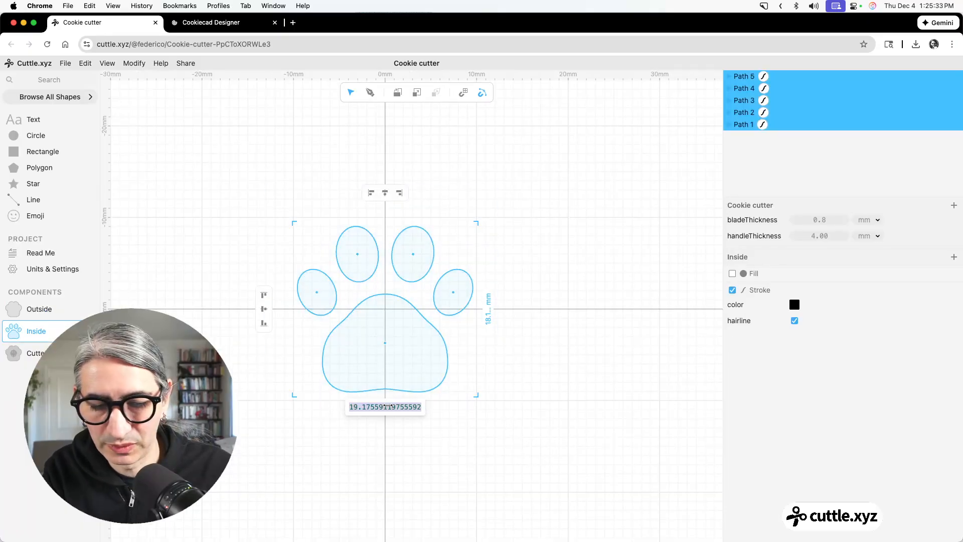
text(50)
key(Return)
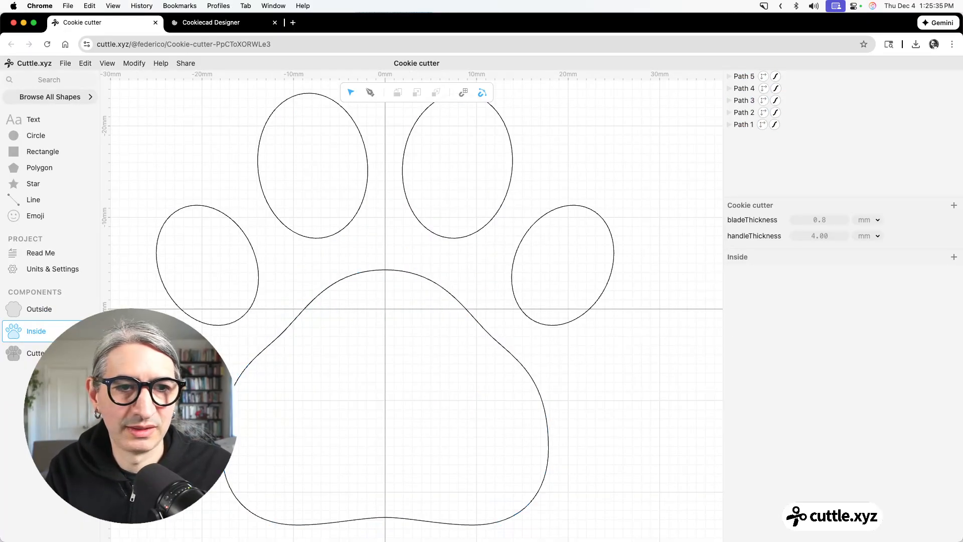
Return to the Cutter component and scale the magenta Inside shape to 0.8 so it sits within the blue outline.
click(31, 353)
scroll(364, 363, down, 2)
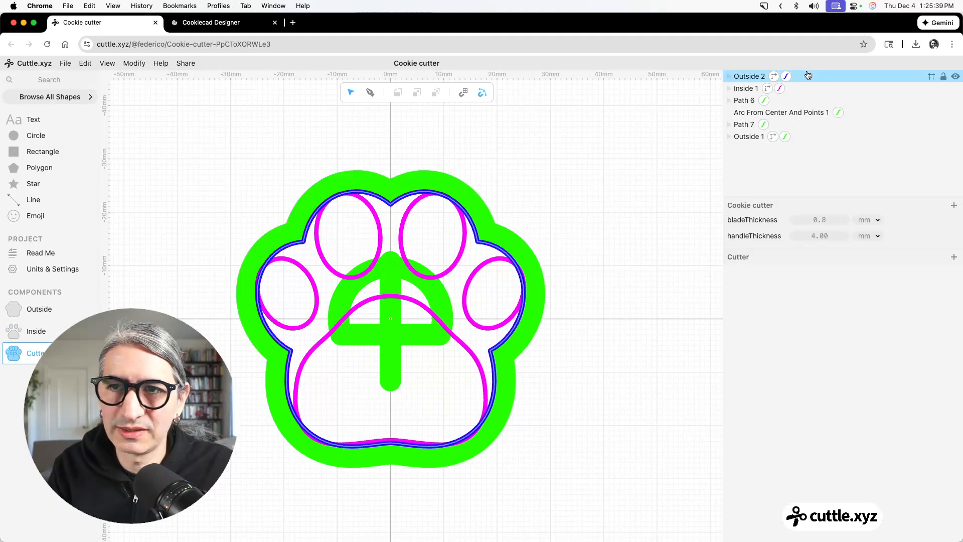
click(428, 258)
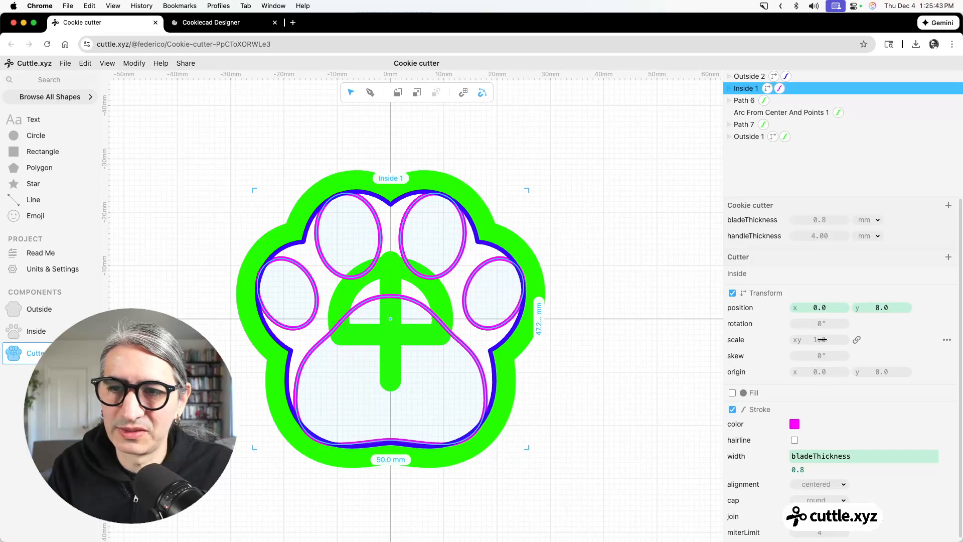
drag(822, 340, 820, 340)
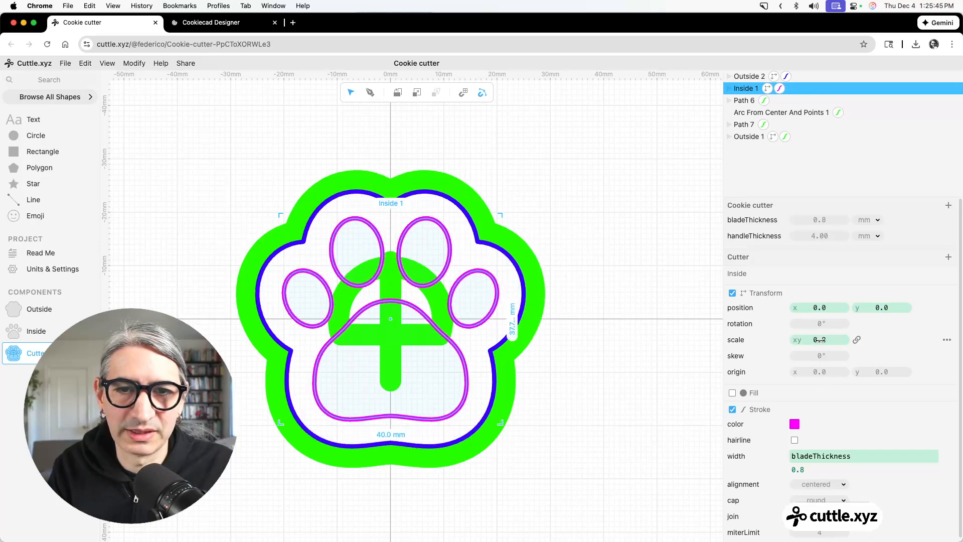
click(604, 338)
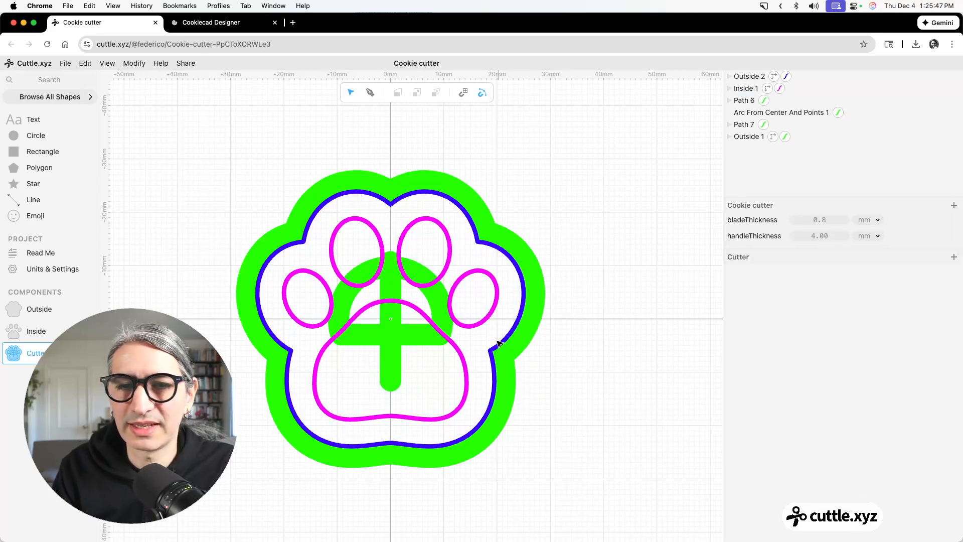
Extend both ends of the vertical green support bar to the blue outline's top notch and bottom center.
click(384, 346)
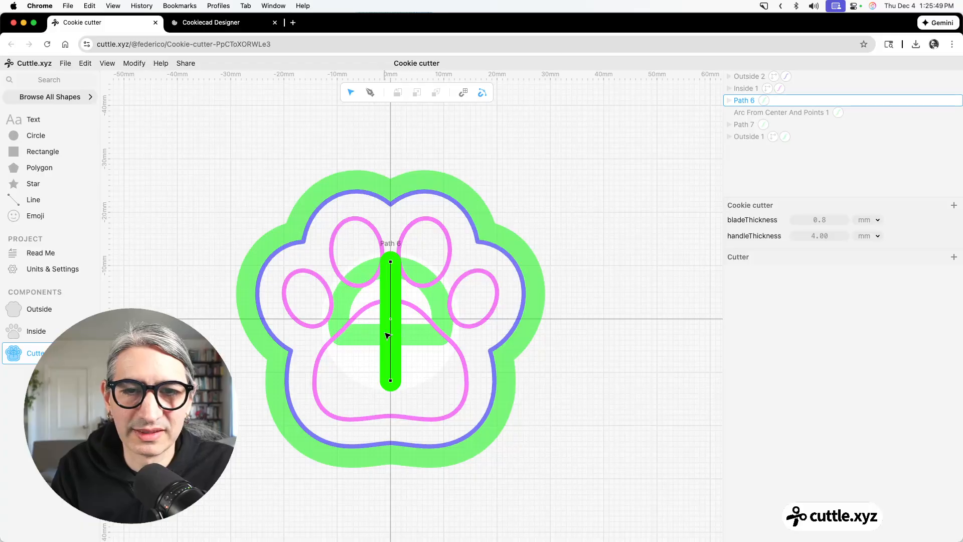
drag(391, 380, 391, 442)
drag(391, 262, 393, 205)
Move both endpoints of the horizontal green support bar onto the blue outline's lower side corners.
click(408, 339)
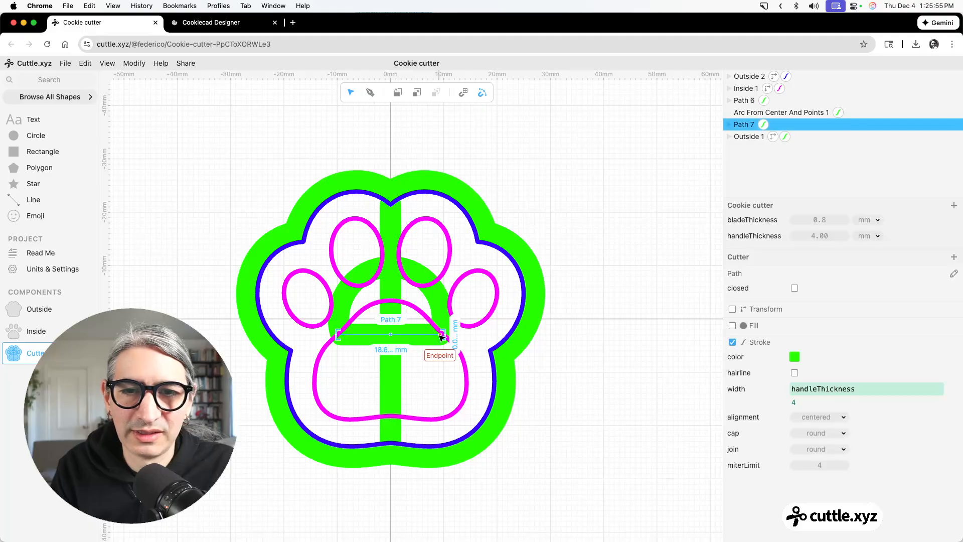
drag(442, 335, 491, 354)
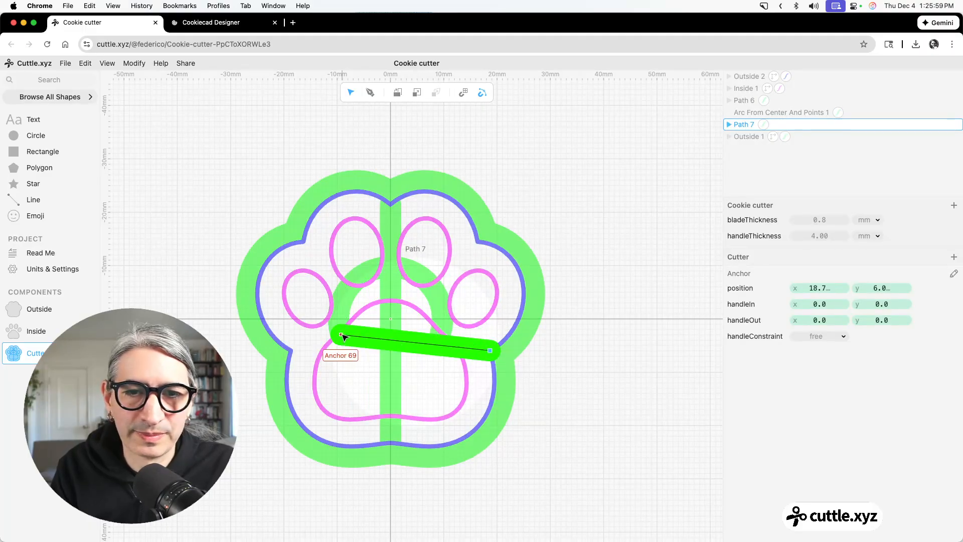
drag(343, 335, 292, 351)
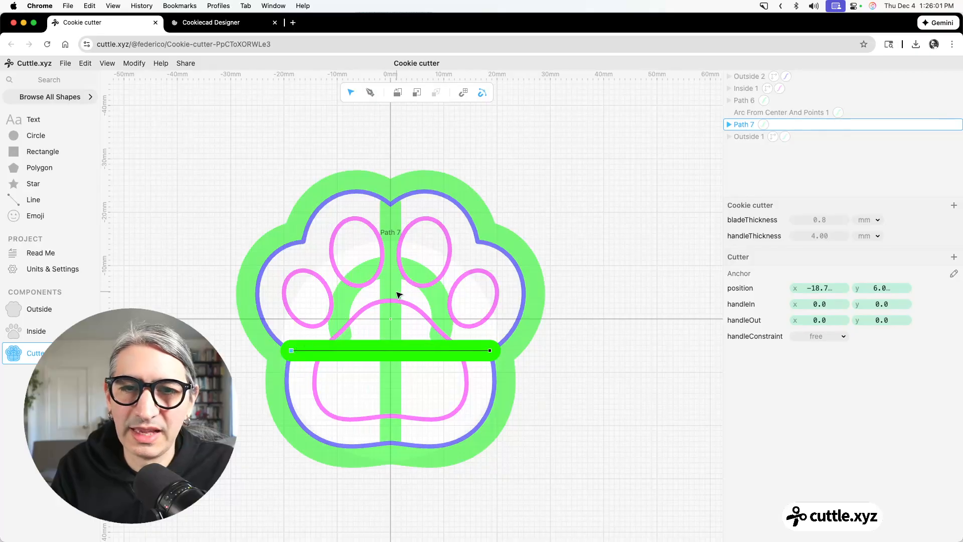
Move both endpoints of the green support arc onto the blue outline's lower side corners.
click(441, 309)
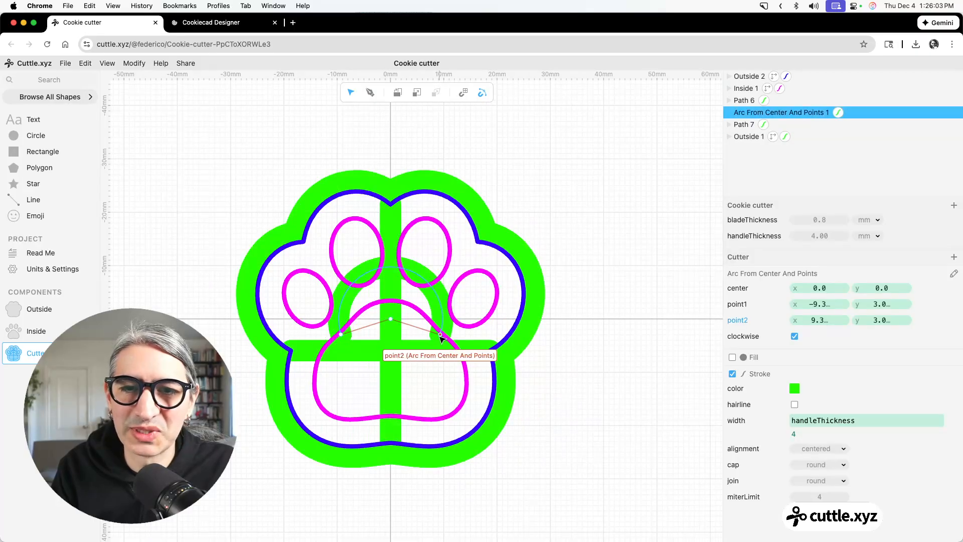
drag(440, 335, 500, 353)
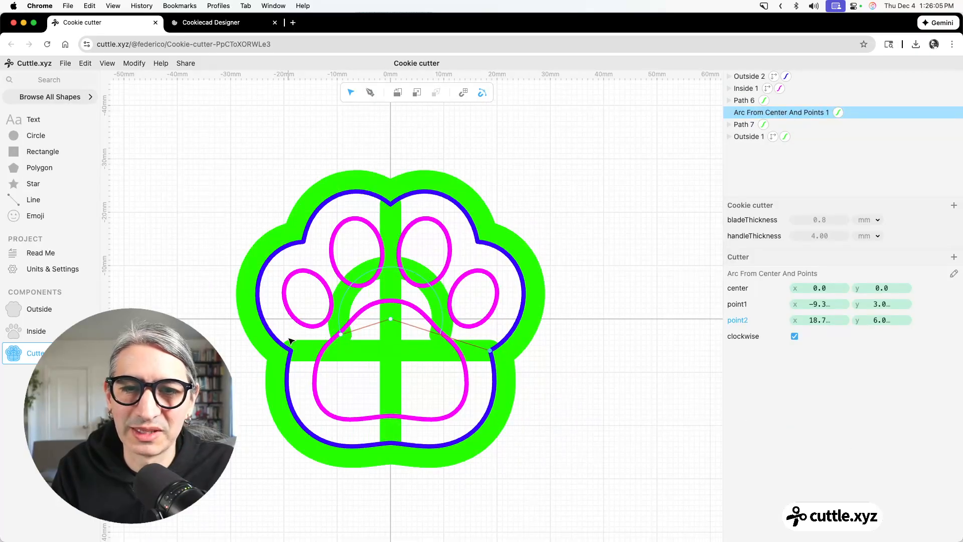
drag(338, 333, 294, 354)
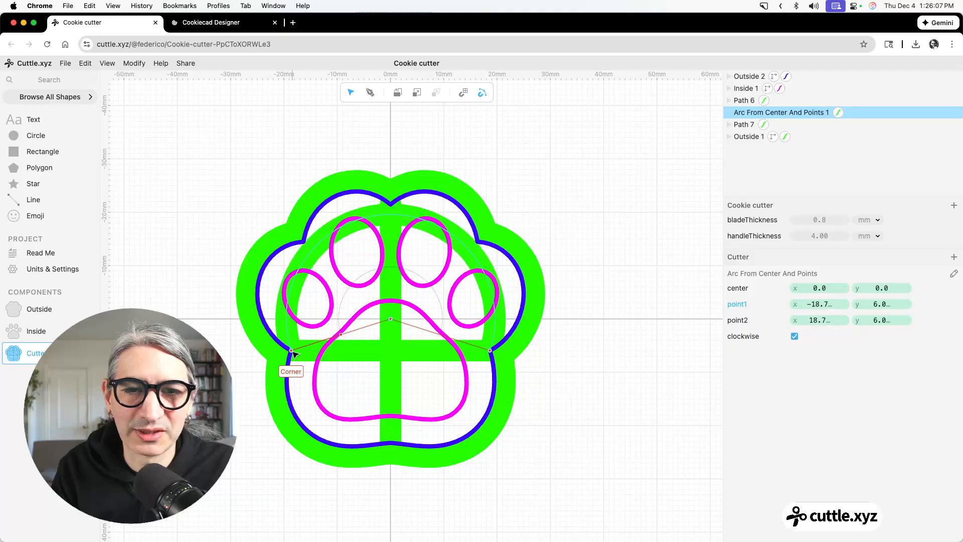
Move the green support arc's right endpoint along the blue outline and back onto the lower right corner.
click(634, 395)
scroll(623, 390, down, 2)
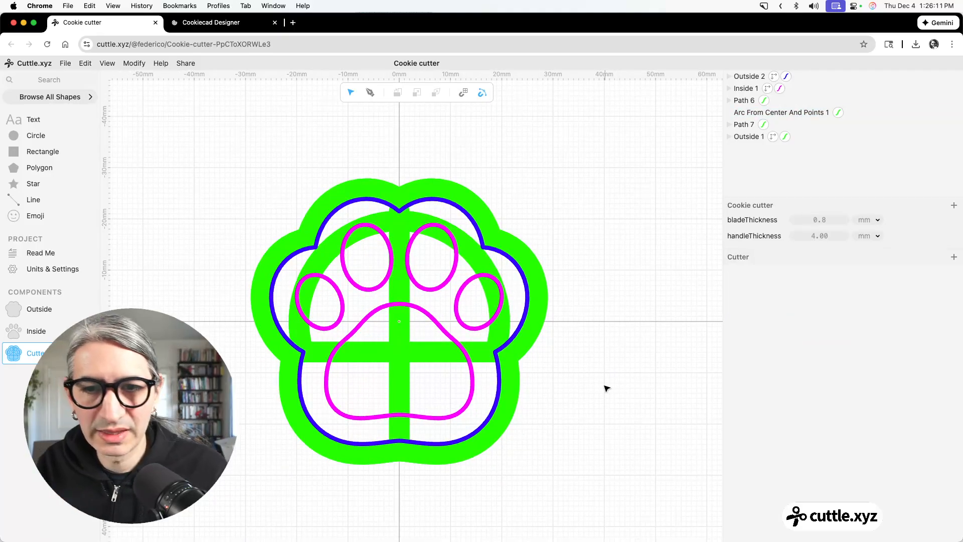
click(508, 333)
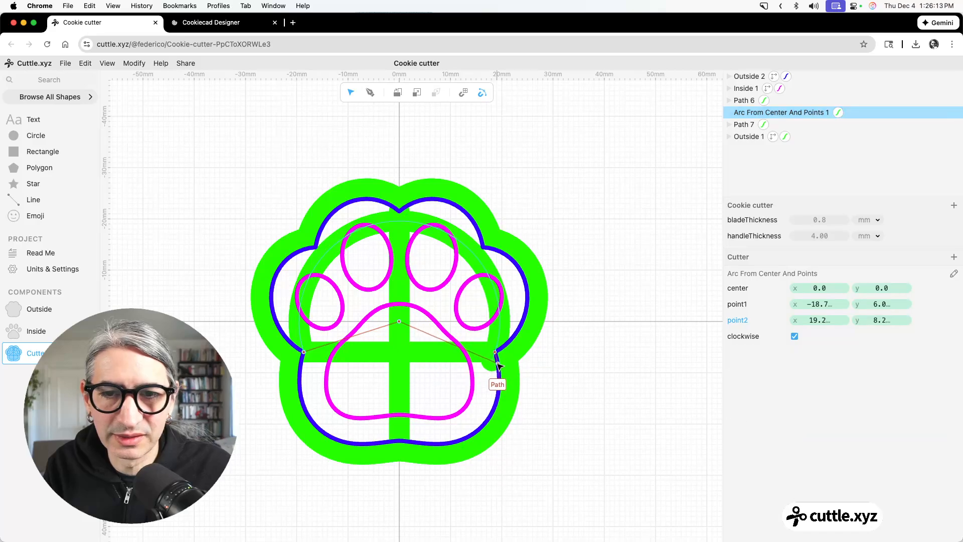
scroll(596, 357, down, 2)
click(598, 358)
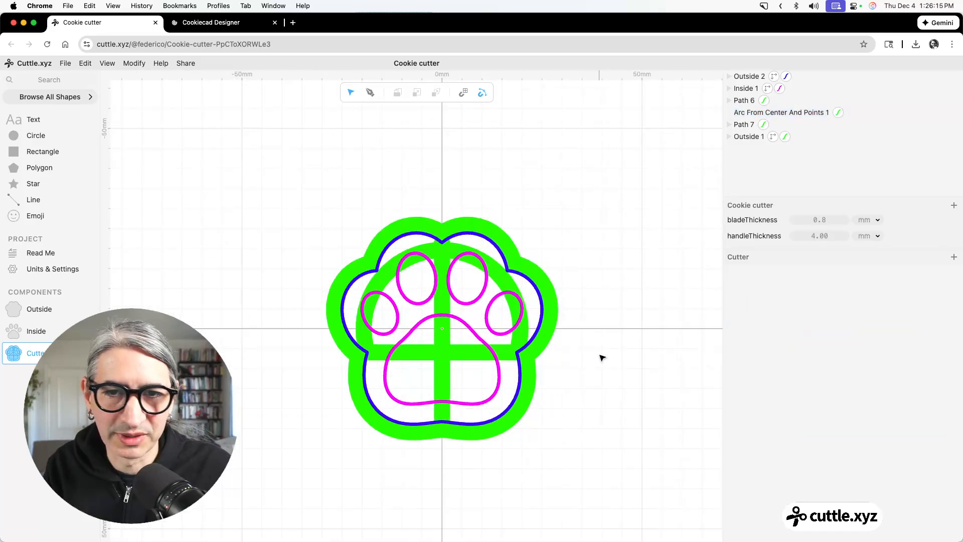
Preview the Cutter's 3MF export with layer heights of 7 mm for blue and 4 mm for magenta, and close it.
click(65, 63)
click(106, 161)
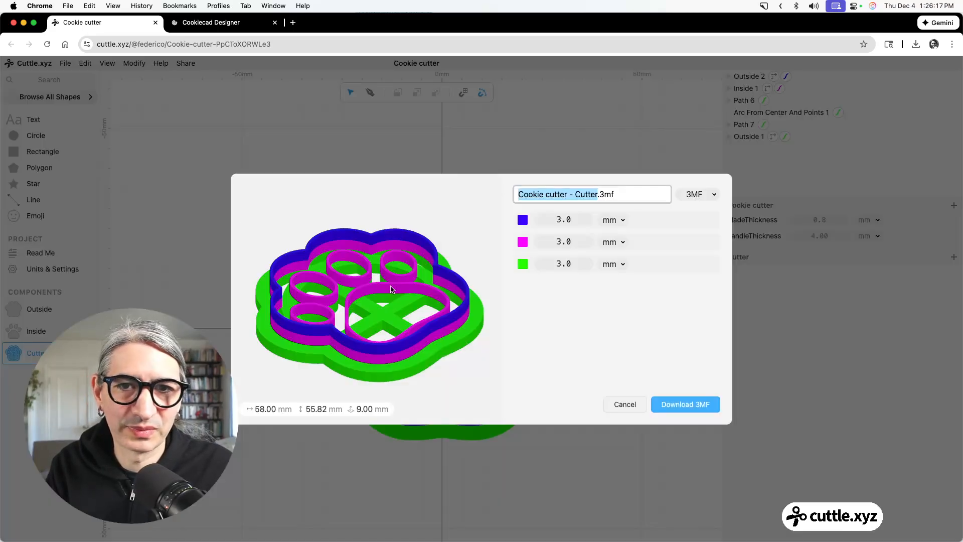
drag(405, 302, 436, 322)
drag(552, 224, 640, 236)
drag(564, 242, 566, 235)
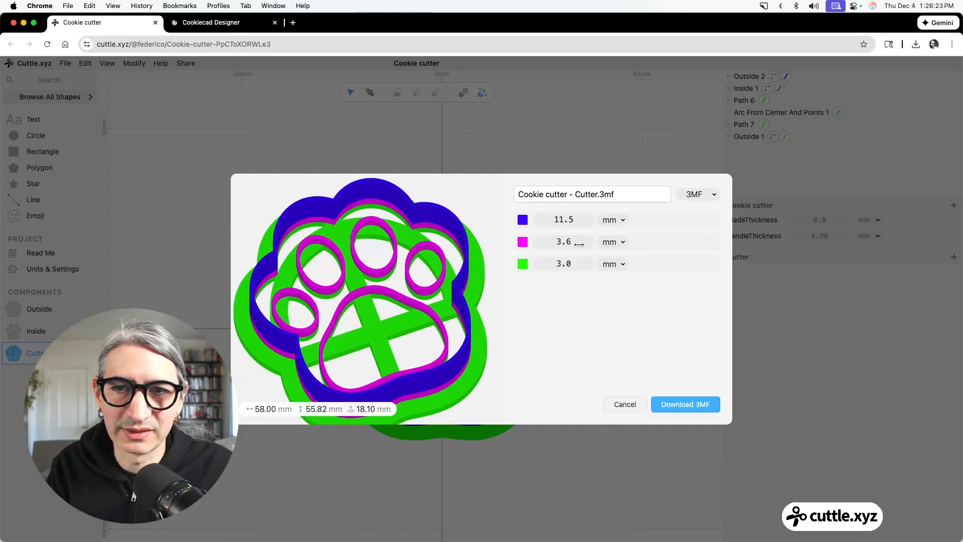
click(560, 221)
text(7)
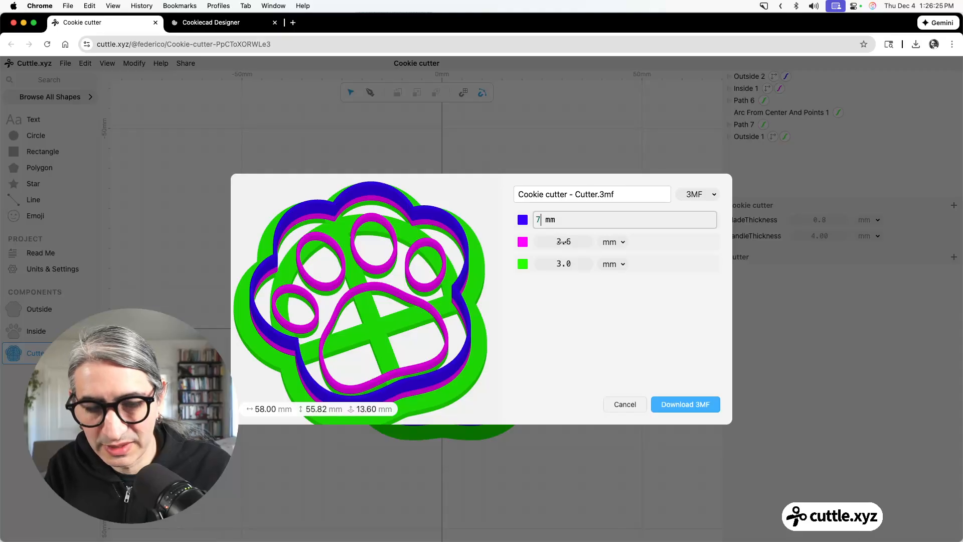
click(562, 241)
text(4)
click(504, 297)
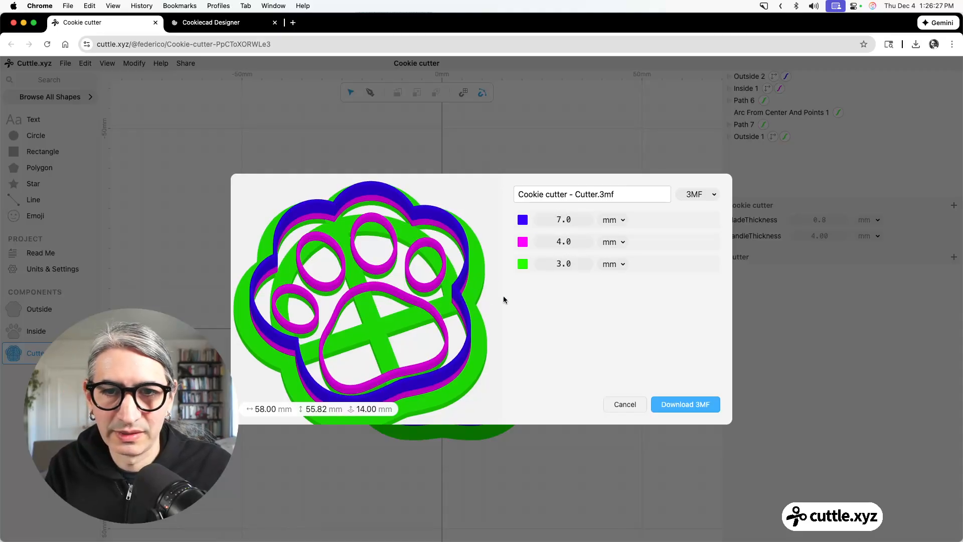
drag(475, 294, 487, 259)
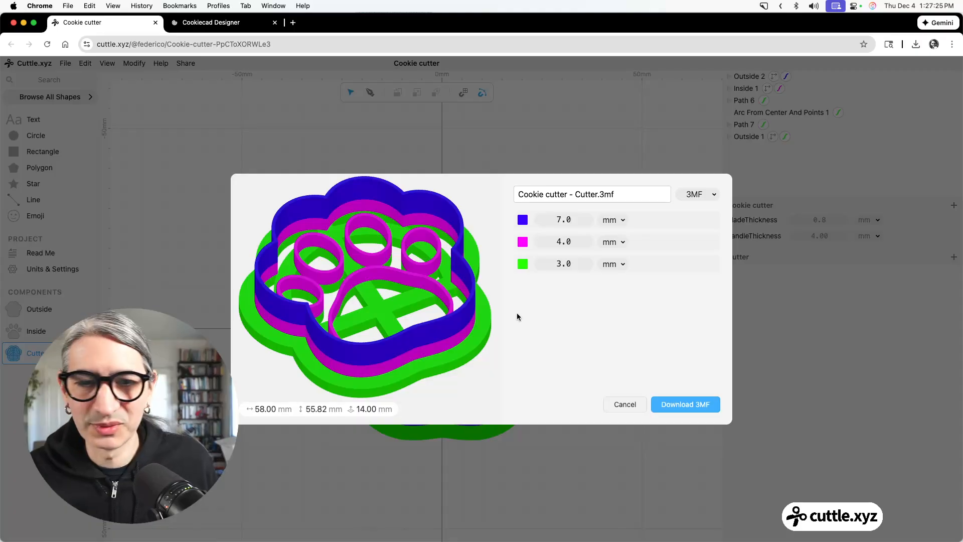
click(611, 115)
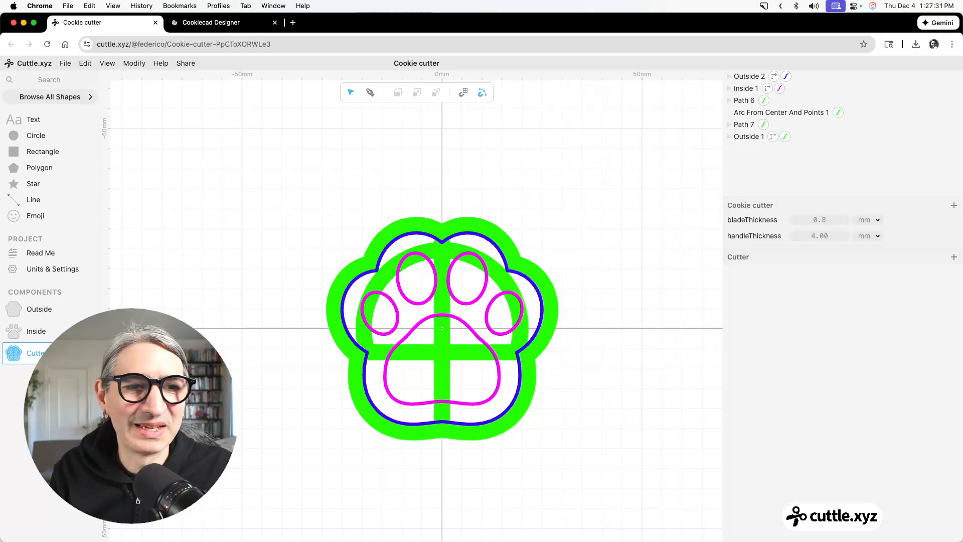
Create a new component named Text A and place a circle centered on the origin.
click(50, 375)
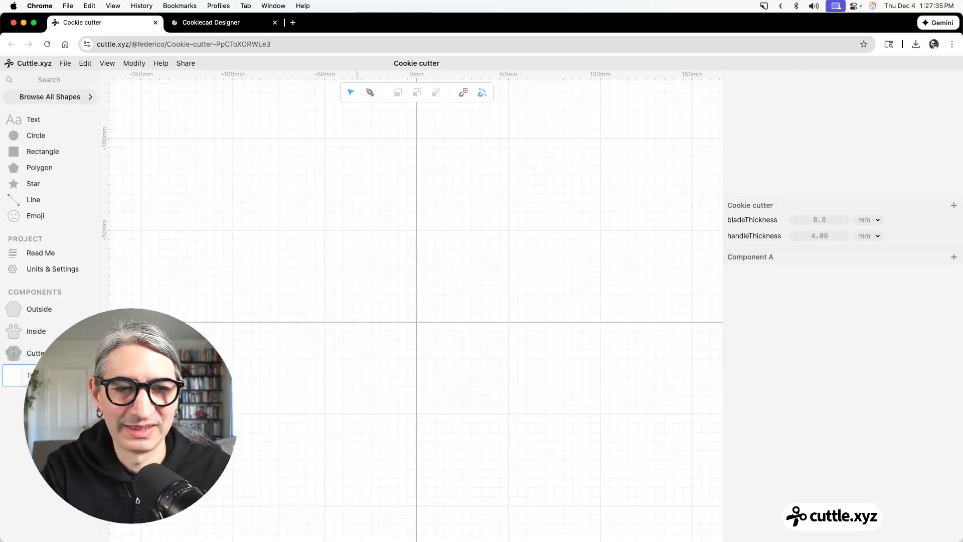
key(Return)
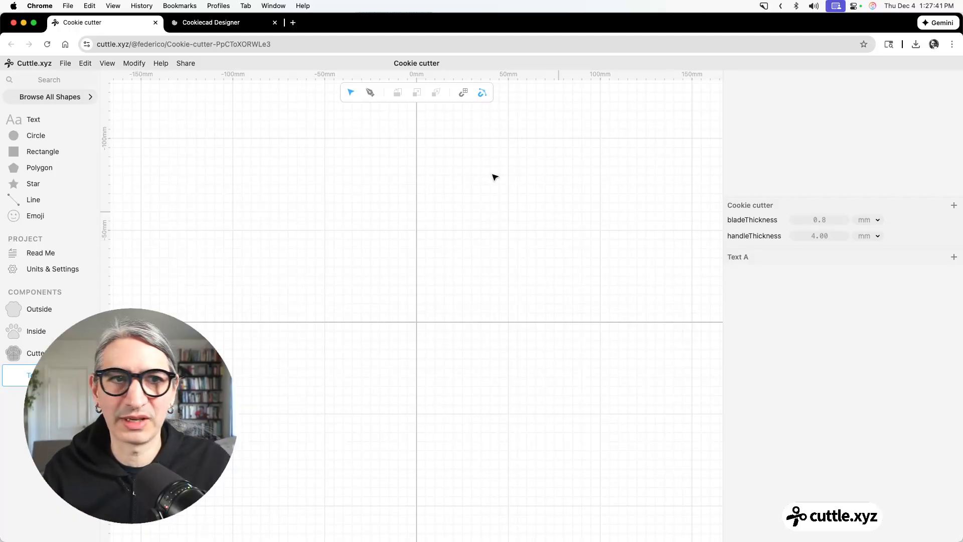
drag(13, 136, 418, 327)
drag(418, 324, 418, 324)
Set the circle's scale to 45 mm.
scroll(428, 337, up, 8)
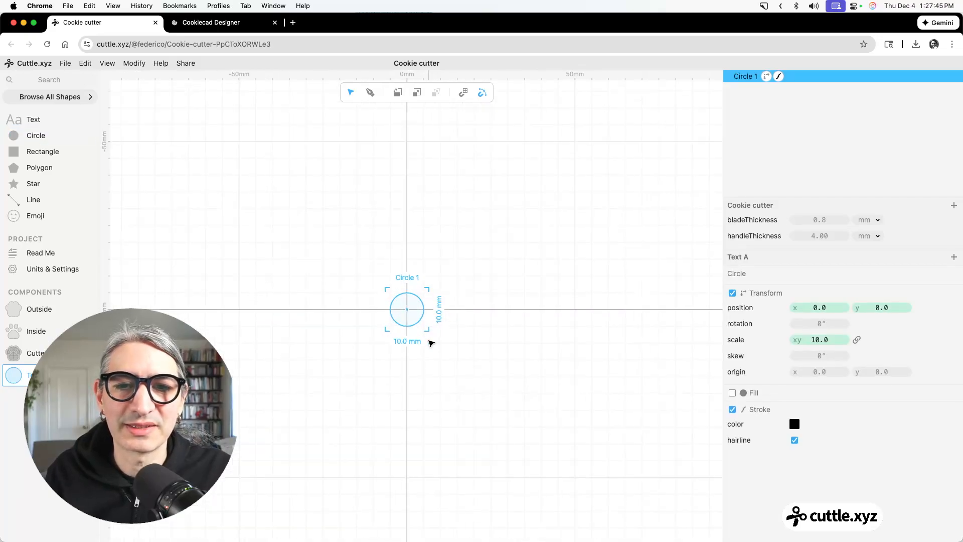
drag(473, 335, 565, 356)
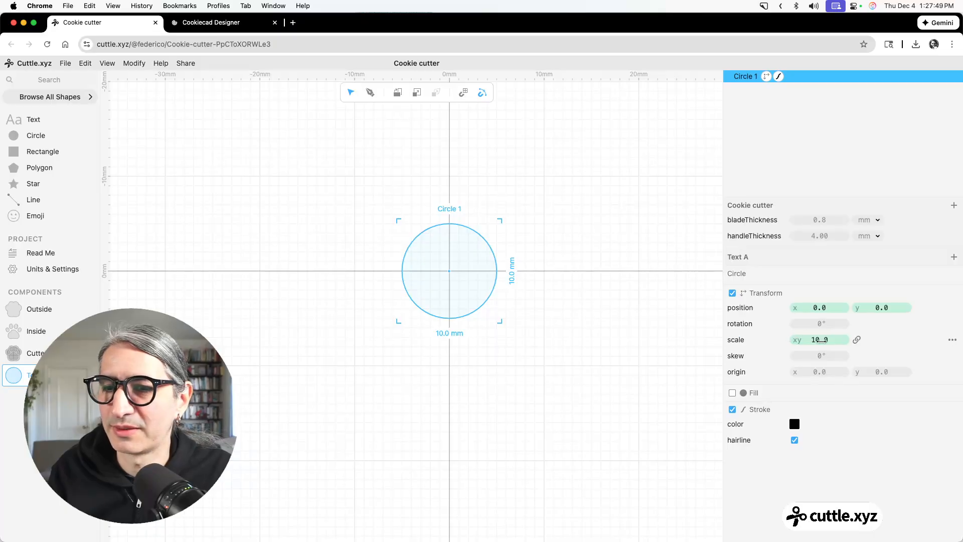
click(820, 340)
text(45)
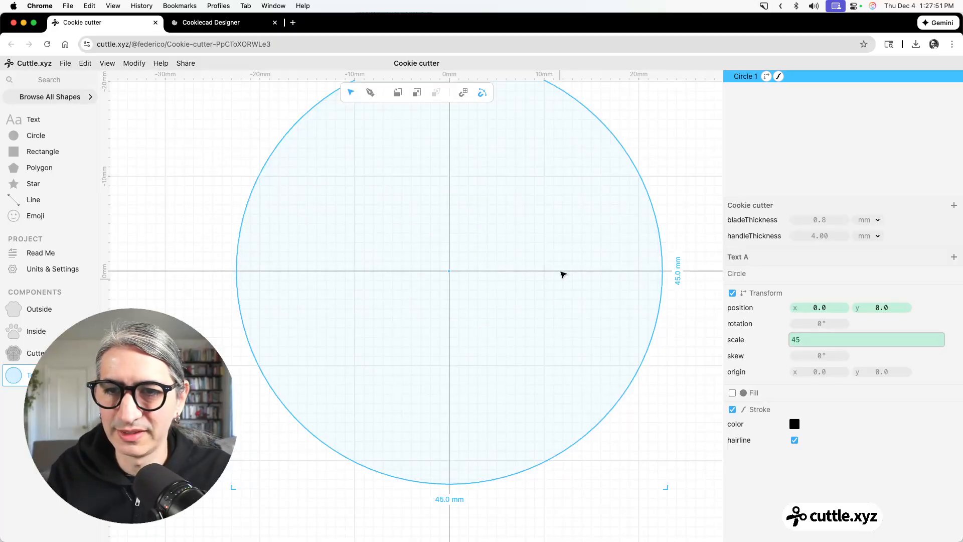
click(673, 185)
Add a second circle centered on the large circle's top anchor and set its scale to 12 mm.
scroll(660, 186, down, 3)
drag(677, 169, 600, 226)
scroll(636, 220, down, 2)
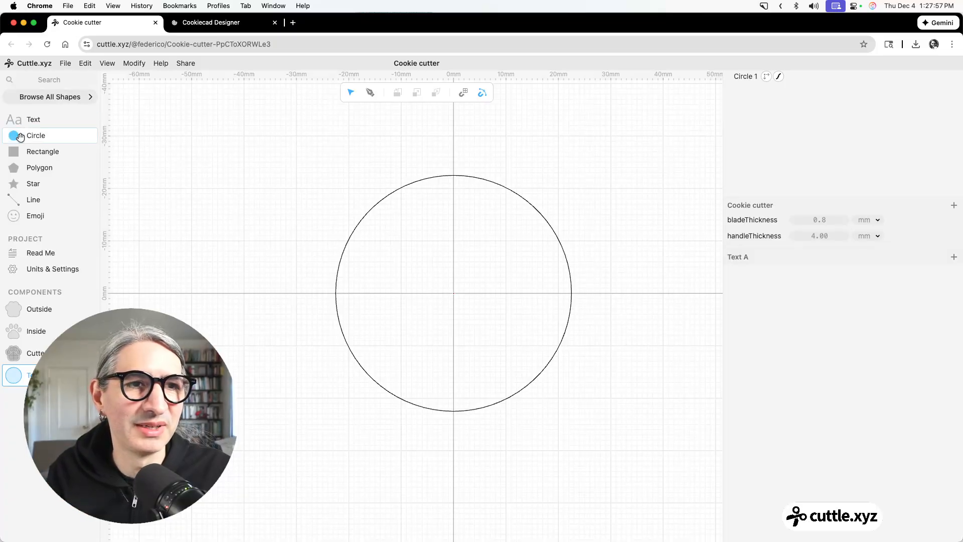
drag(65, 134, 454, 175)
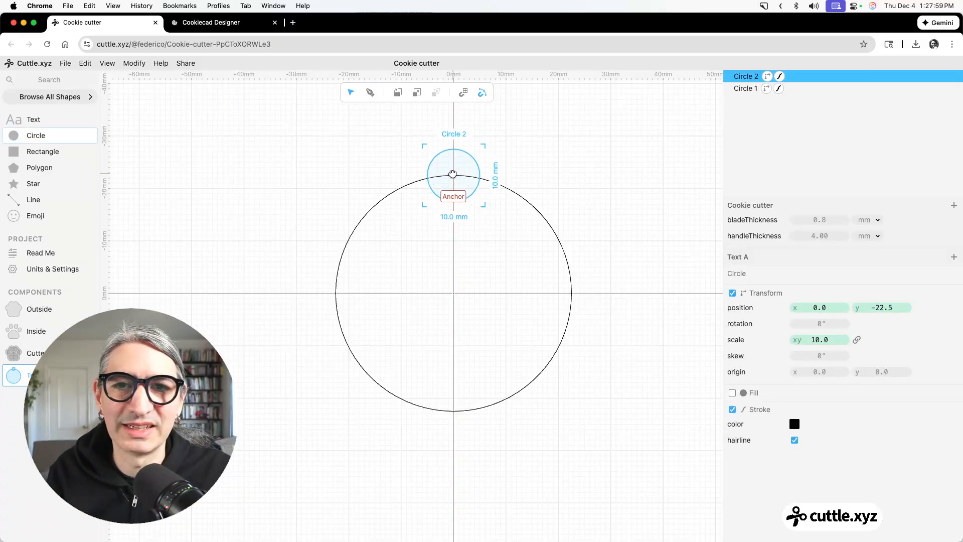
click(819, 339)
text(12)
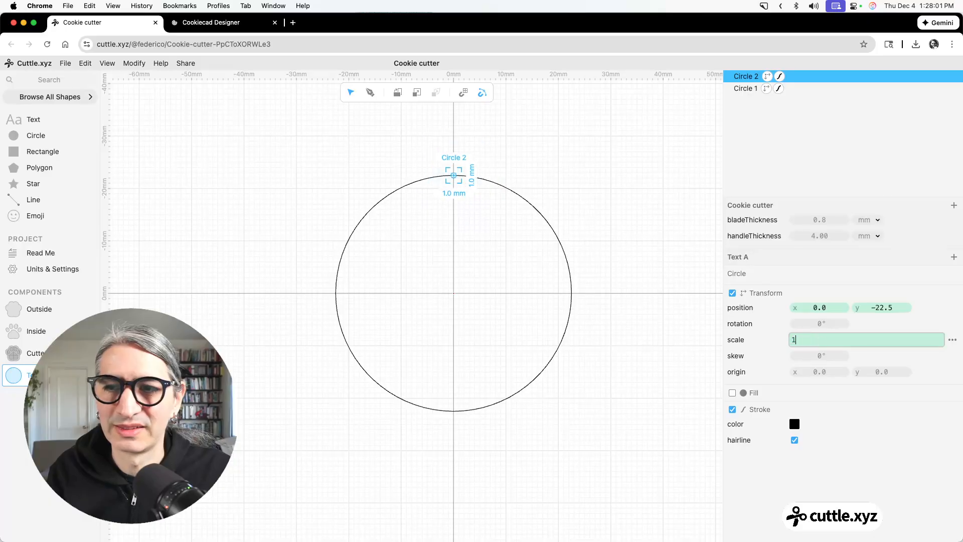
click(655, 302)
drag(504, 142, 464, 161)
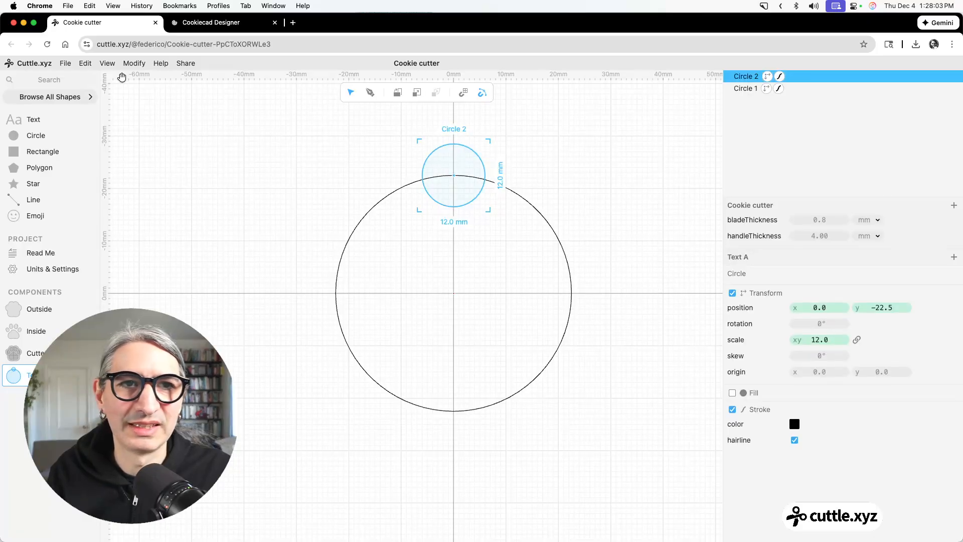
Apply a Rotational Repeat to the small circle with 12 repetitions around the origin.
click(143, 66)
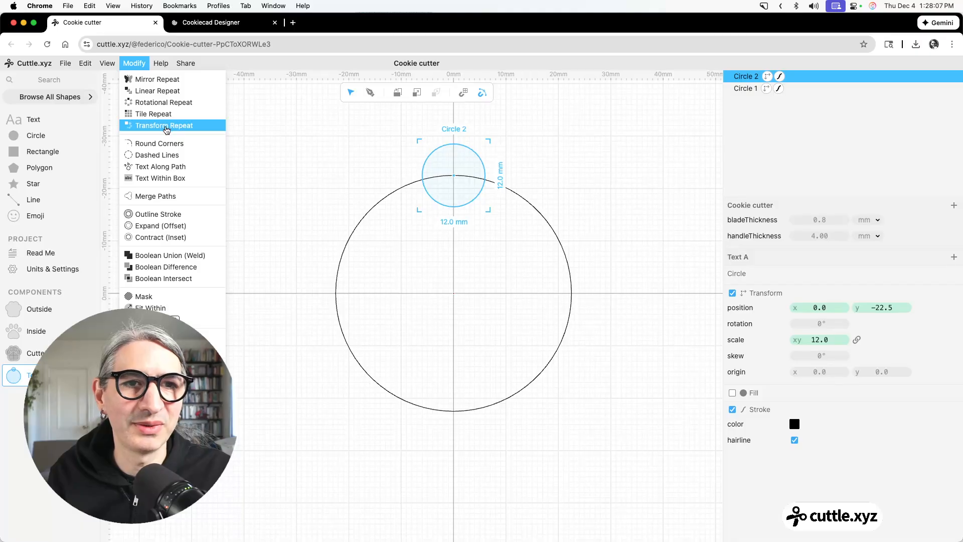
click(160, 103)
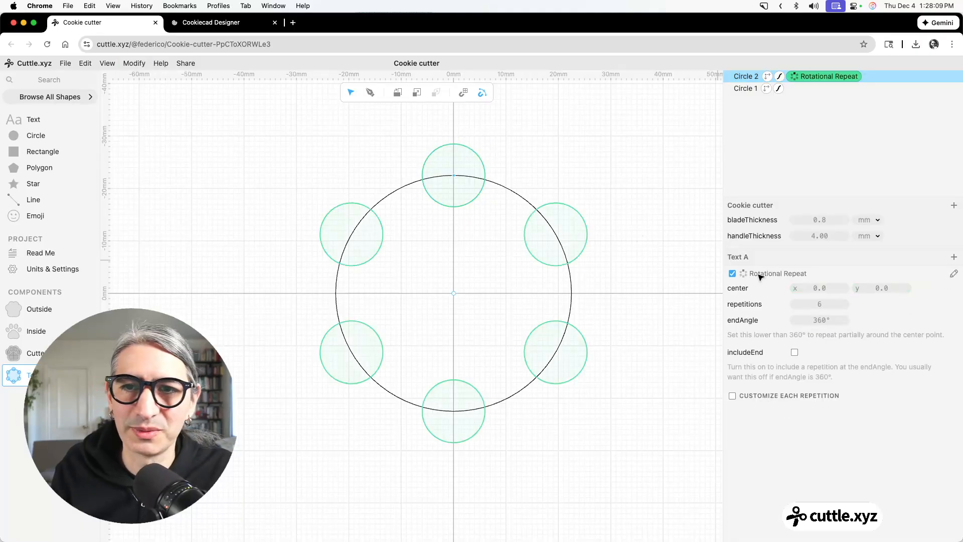
drag(824, 303, 832, 304)
click(634, 221)
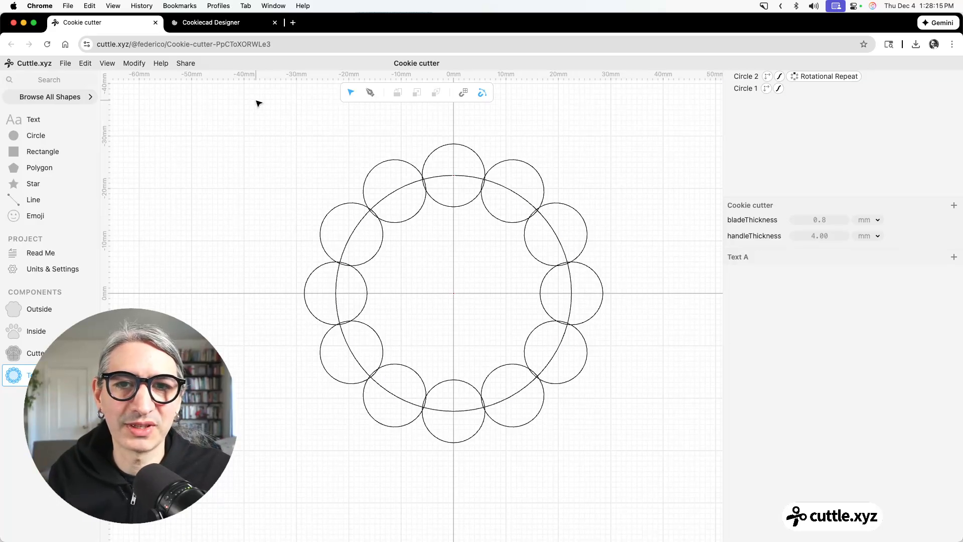
Combine the large circle and the repeated small circles into one scalloped outline with Boolean Union.
drag(255, 100, 622, 457)
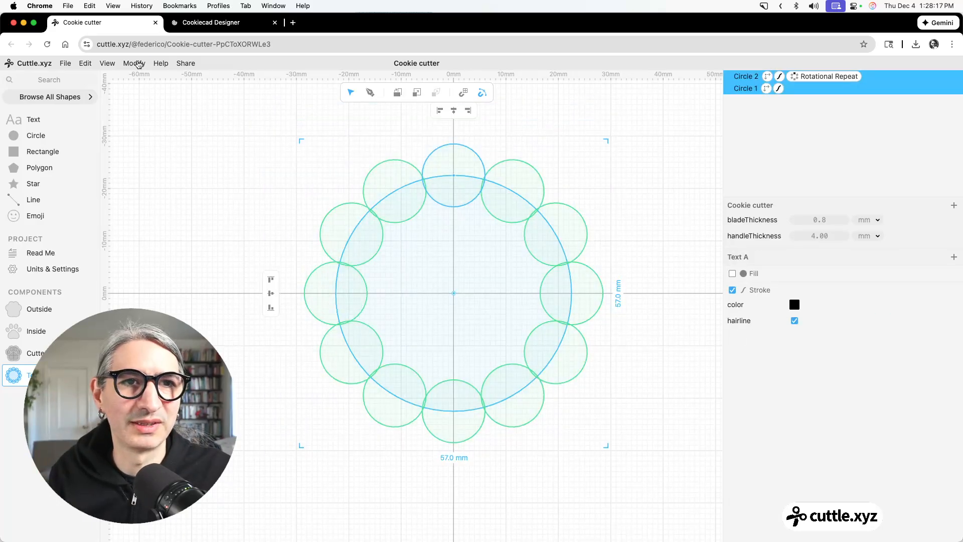
click(134, 63)
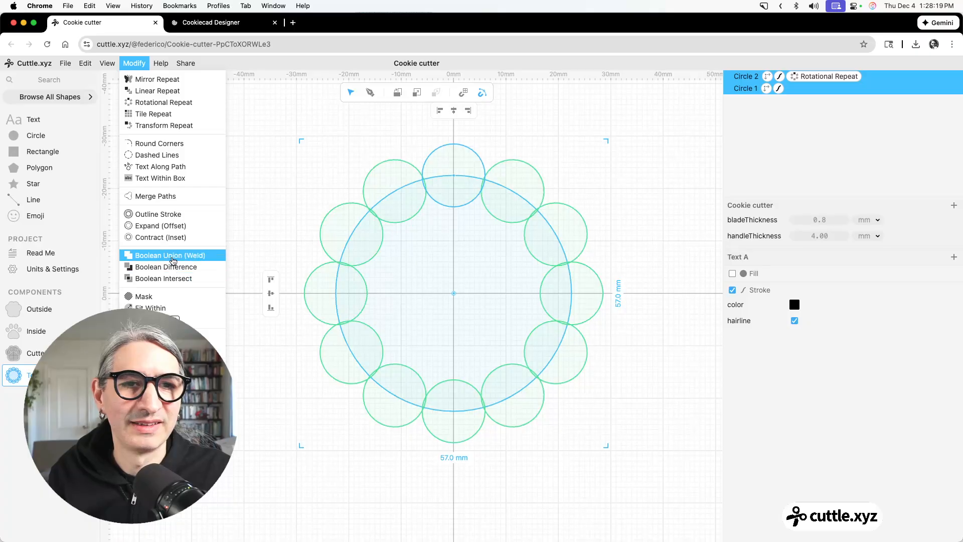
click(170, 255)
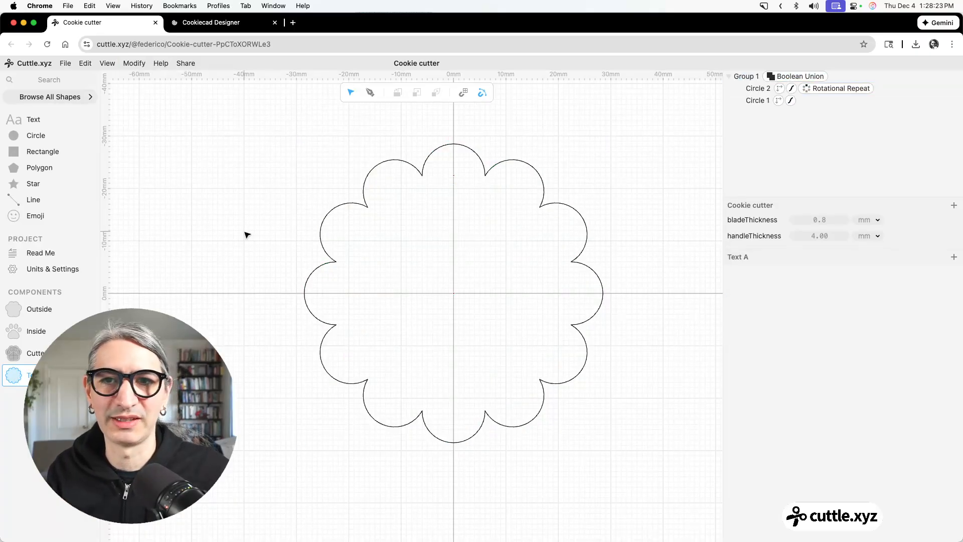
Rename the scalloped outline's component to Shape.
double_click(37, 375)
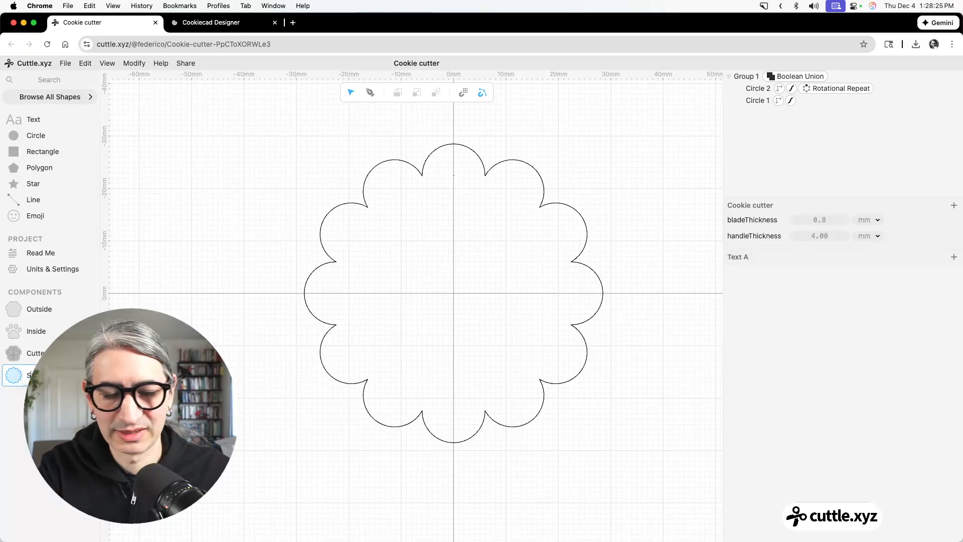
text(Shape)
key(Return)
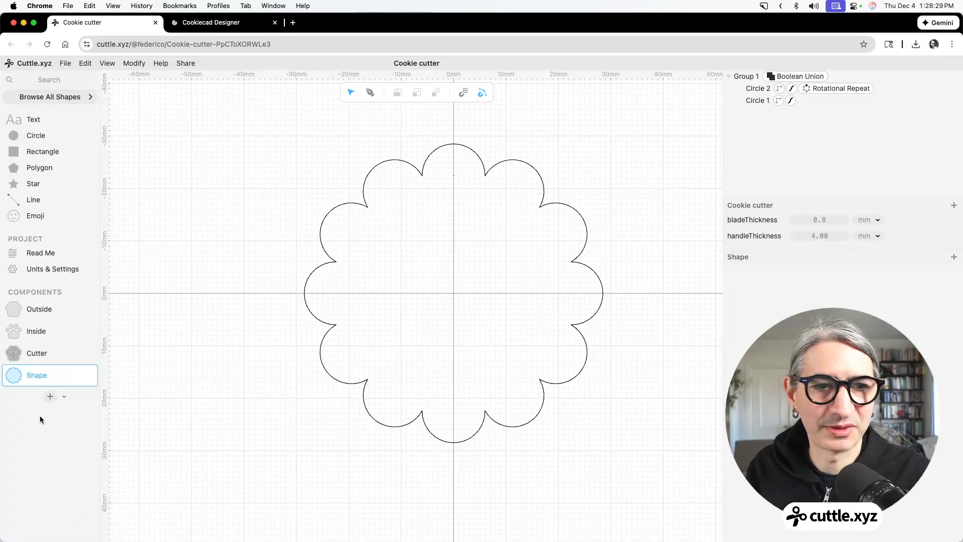
Create another new component and place an instance of Shape centered on its origin.
click(50, 397)
click(291, 391)
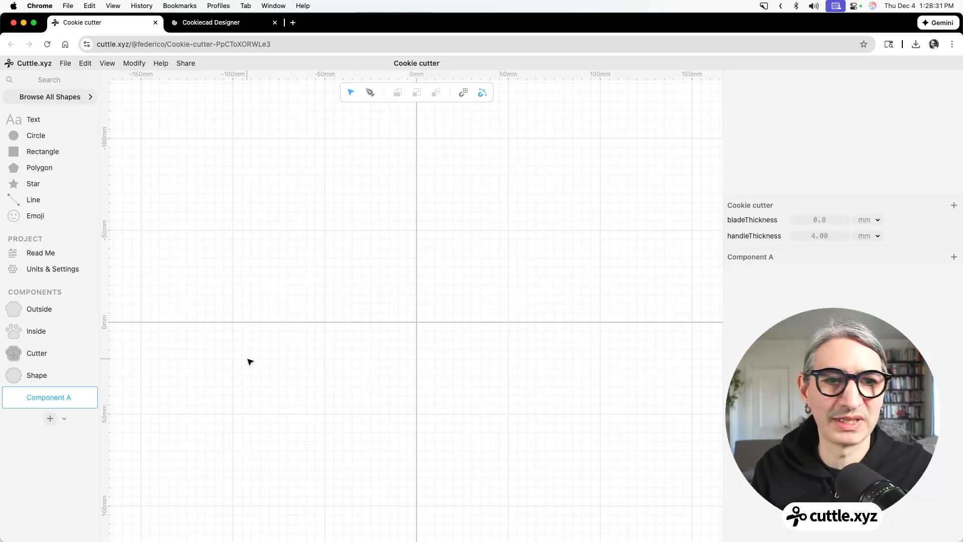
drag(26, 365, 424, 341)
scroll(424, 341, up, 3)
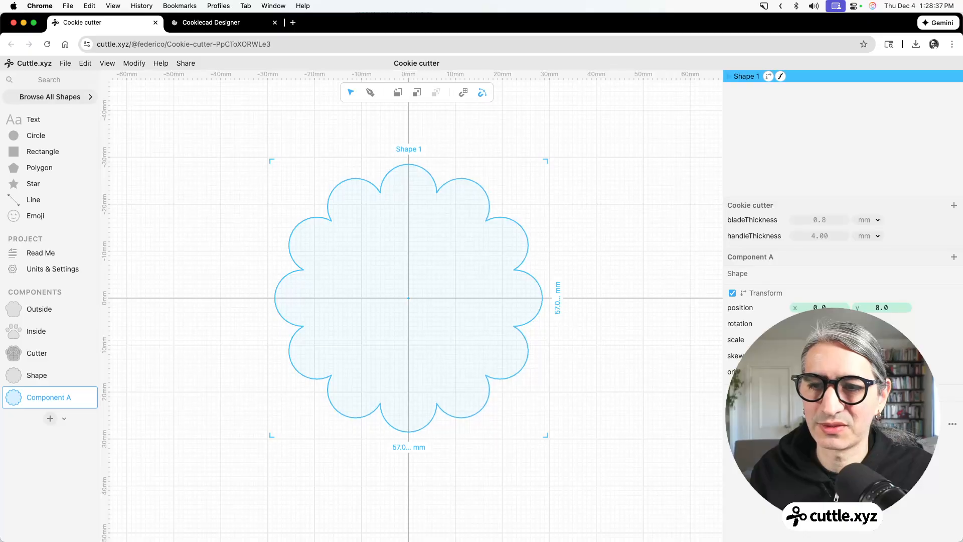
Give the Shape instance a green, non-hairline stroke of width handleThickness outside its outline.
click(816, 424)
click(847, 405)
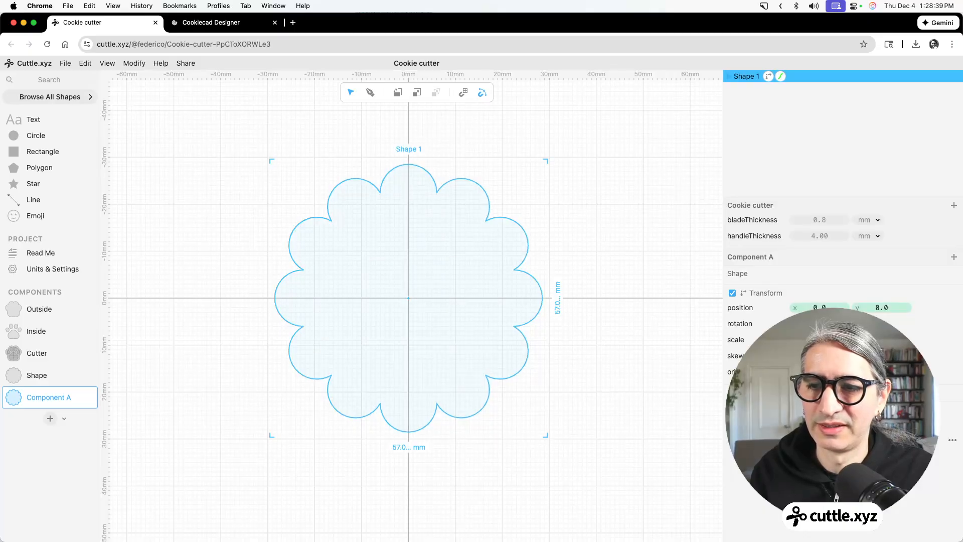
click(794, 440)
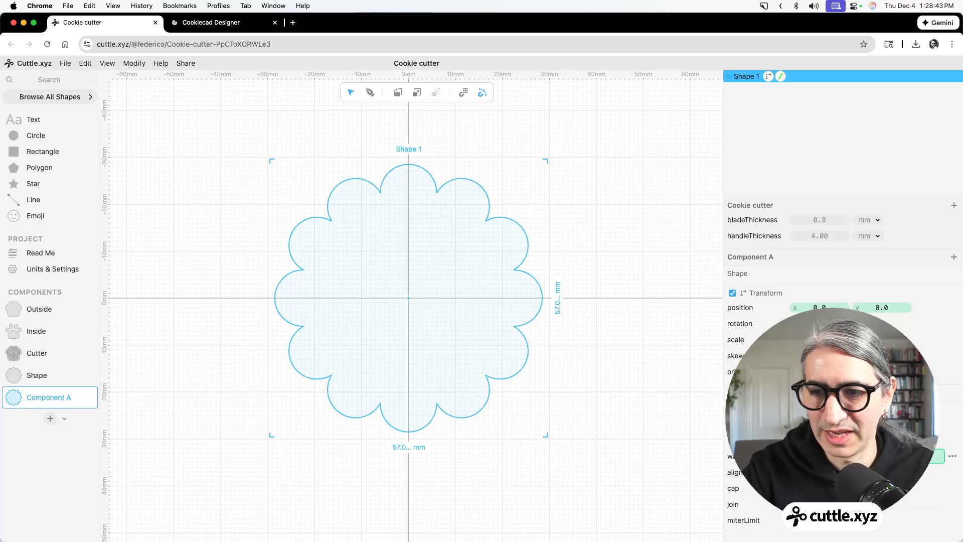
key(Return)
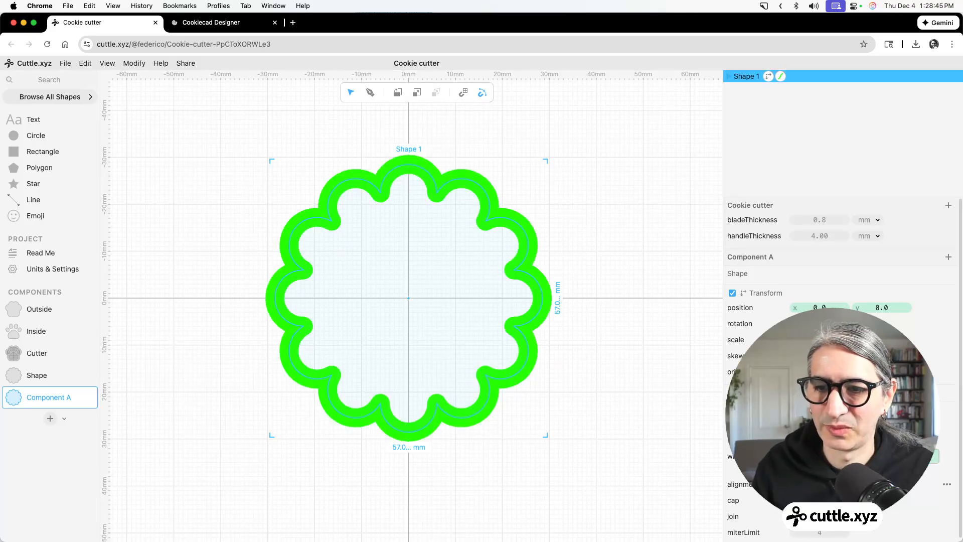
click(622, 372)
Place a second Shape instance on the origin with a blue, non-hairline stroke of width bladeThickness.
drag(6, 376, 410, 299)
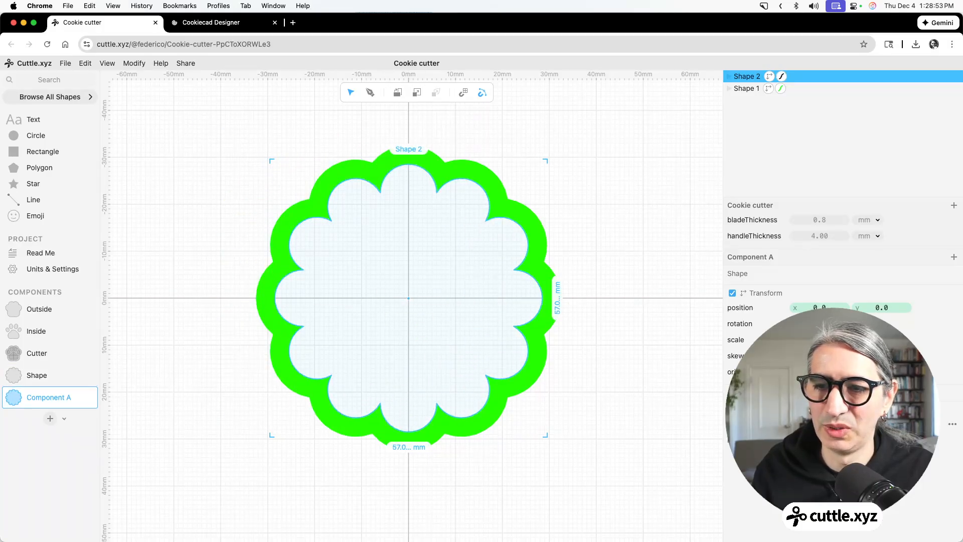
click(803, 424)
click(813, 405)
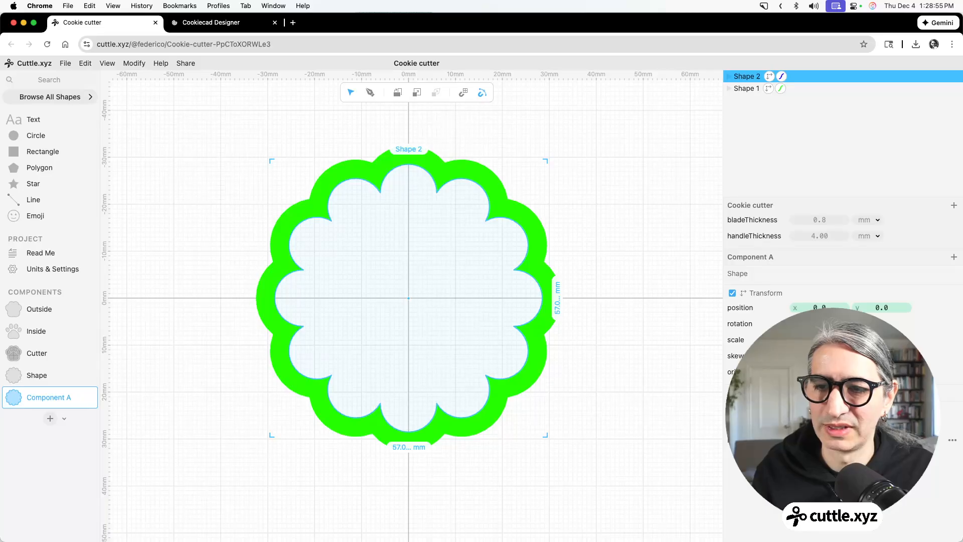
text(b)
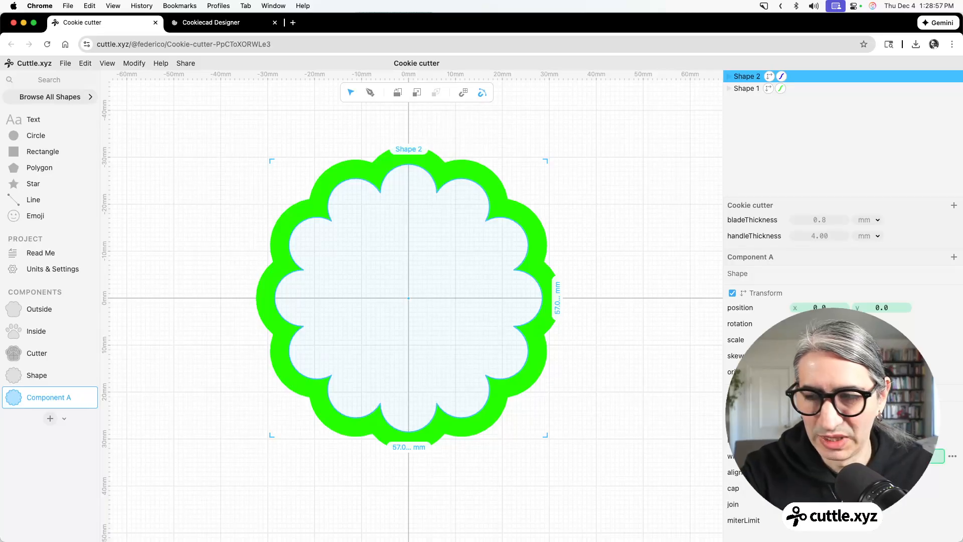
key(Return)
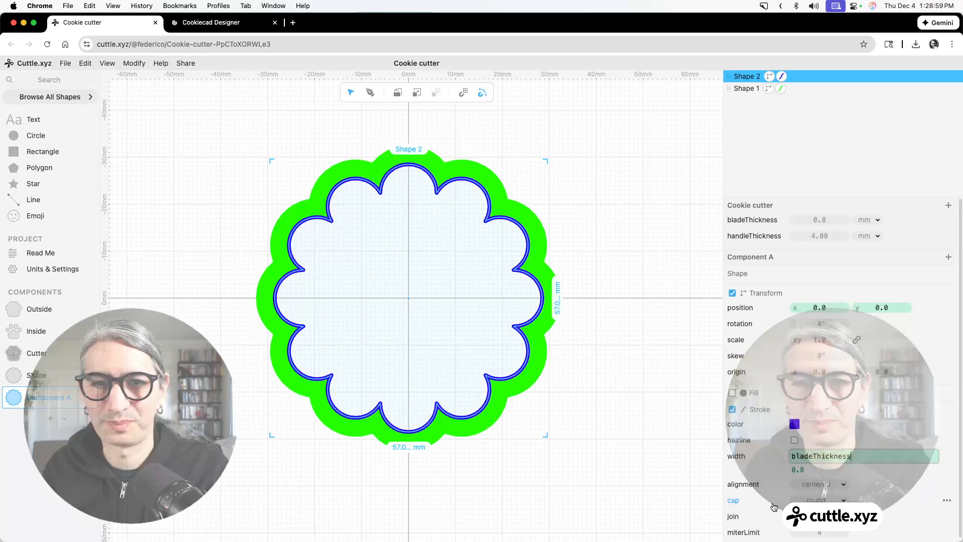
Search the shape library for text and place a Fit Text box centered on the origin.
click(629, 410)
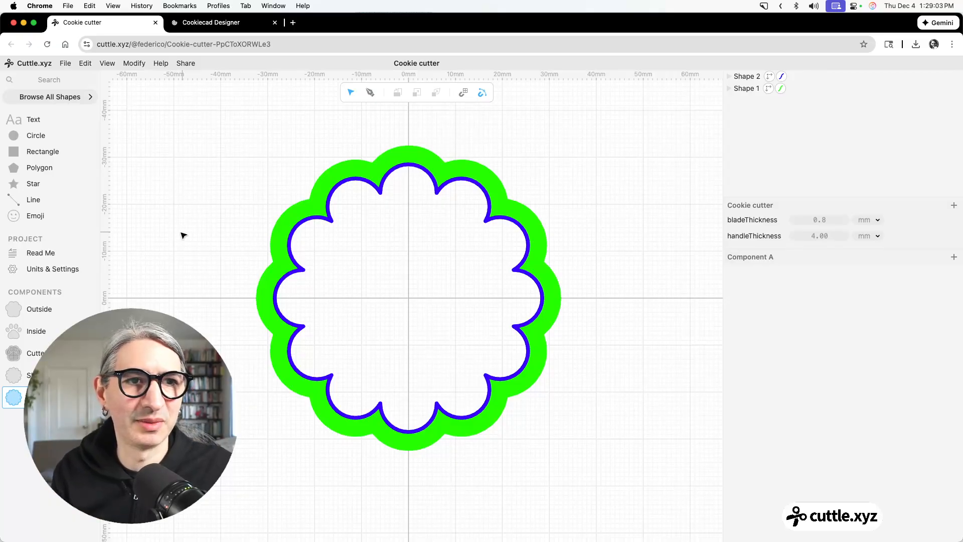
click(42, 78)
text(tex)
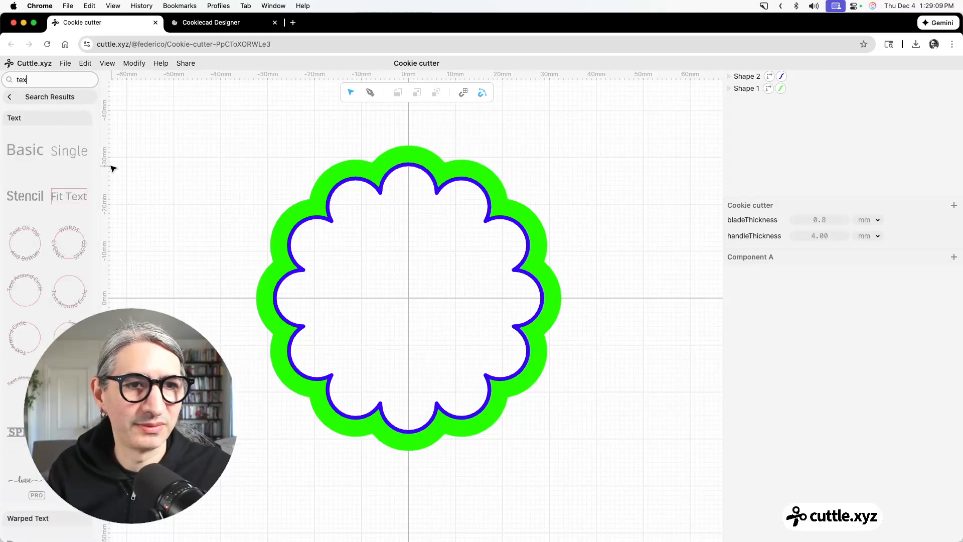
drag(68, 198, 409, 297)
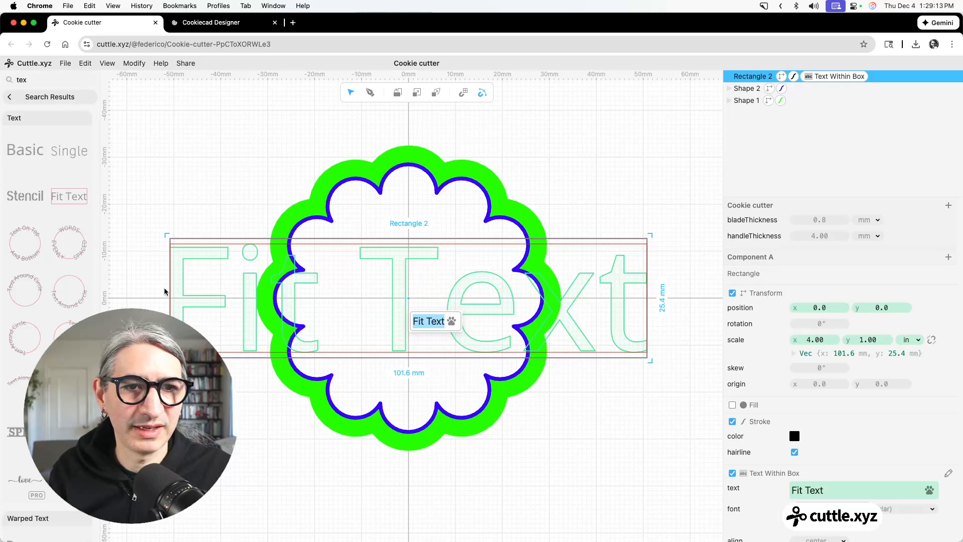
Resize the text box to about 45.2 mm wide and 46 mm high inside the scalloped outline.
drag(171, 294, 303, 291)
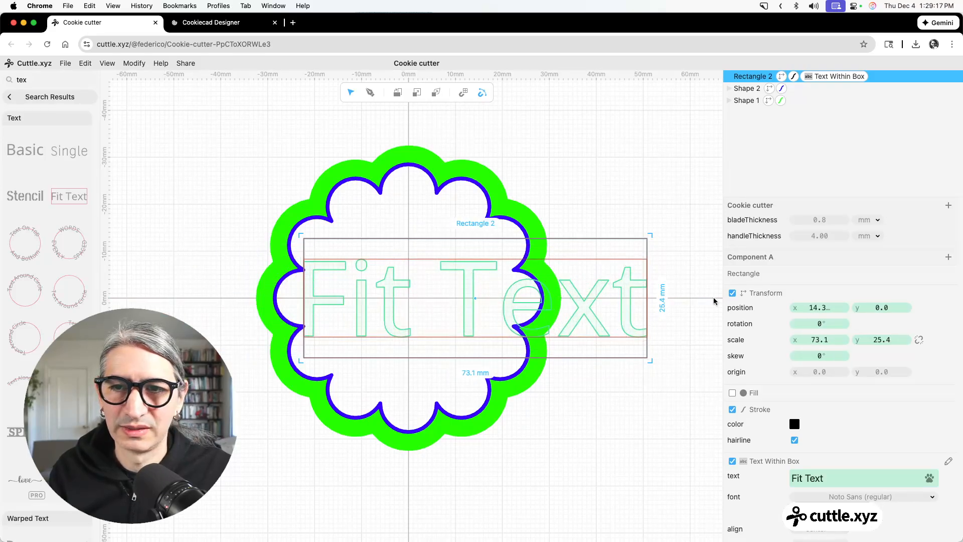
drag(653, 307, 516, 307)
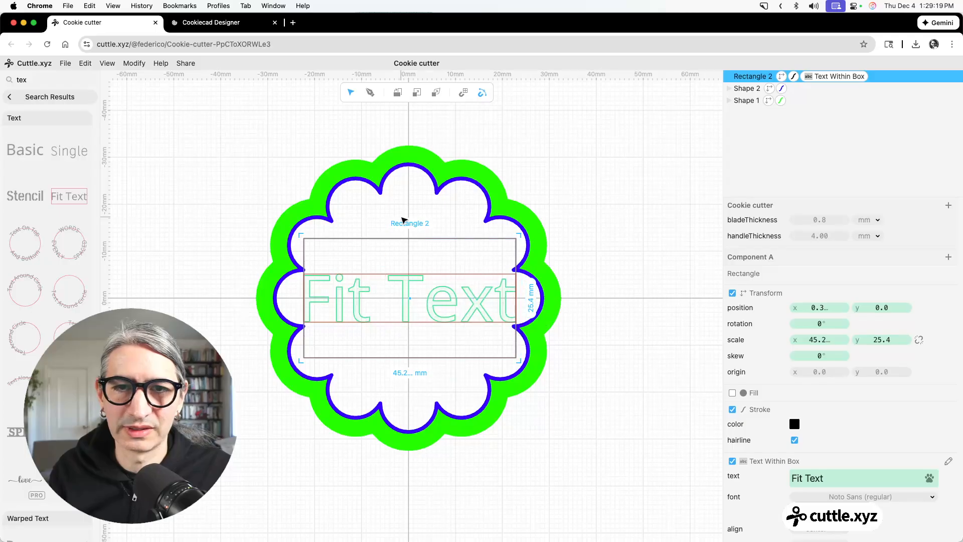
drag(410, 240, 410, 197)
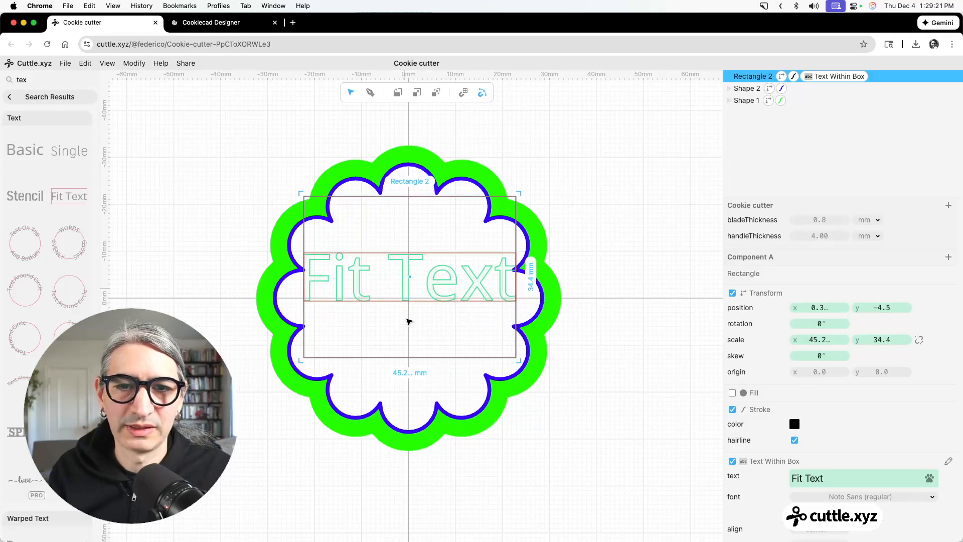
drag(411, 359, 410, 412)
click(642, 404)
click(26, 97)
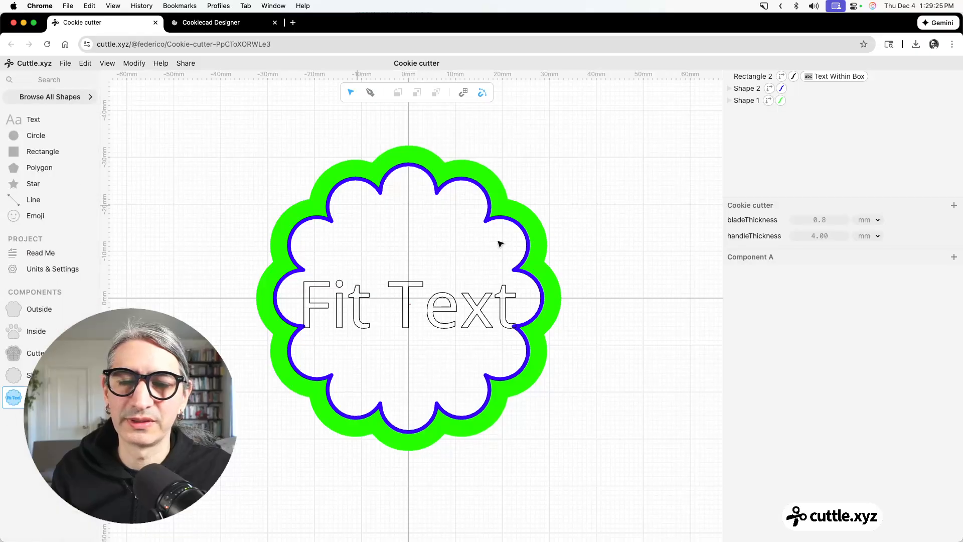
Change the text's font to the single-line Pro font Pinsetter Line.
click(501, 296)
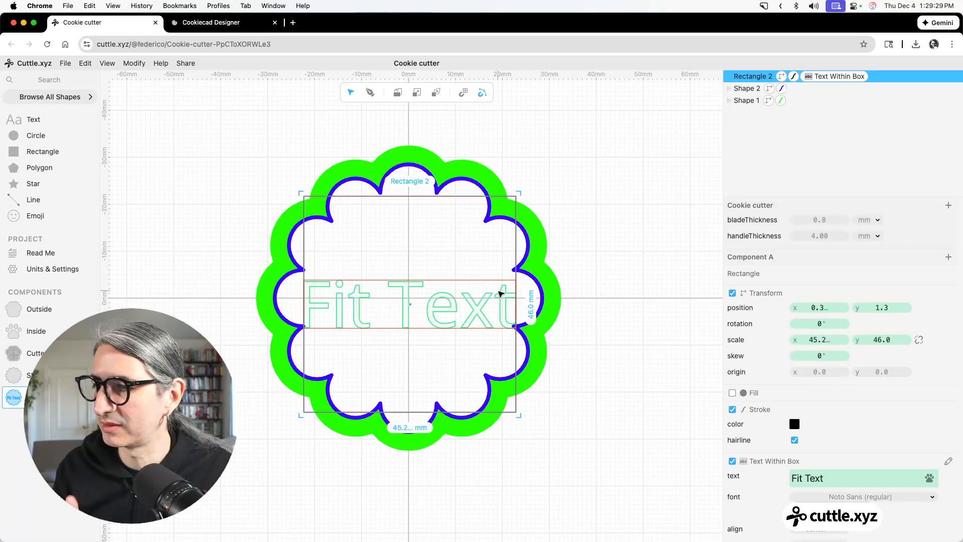
scroll(876, 403, down, 5)
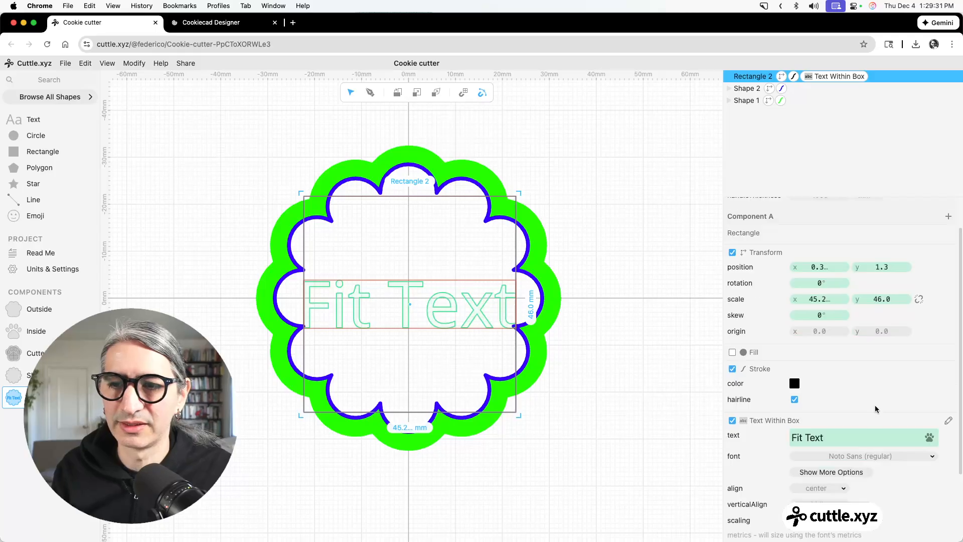
click(856, 364)
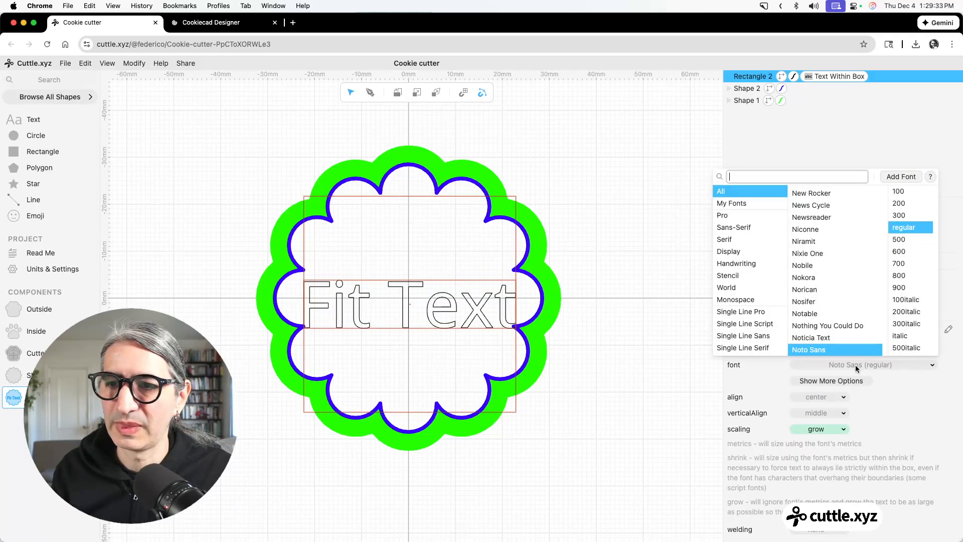
click(747, 313)
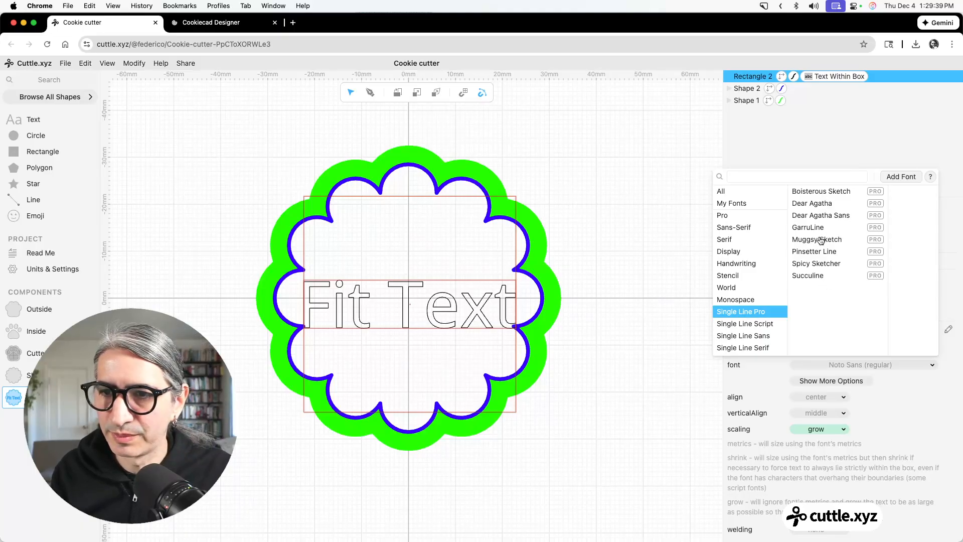
click(817, 252)
click(601, 316)
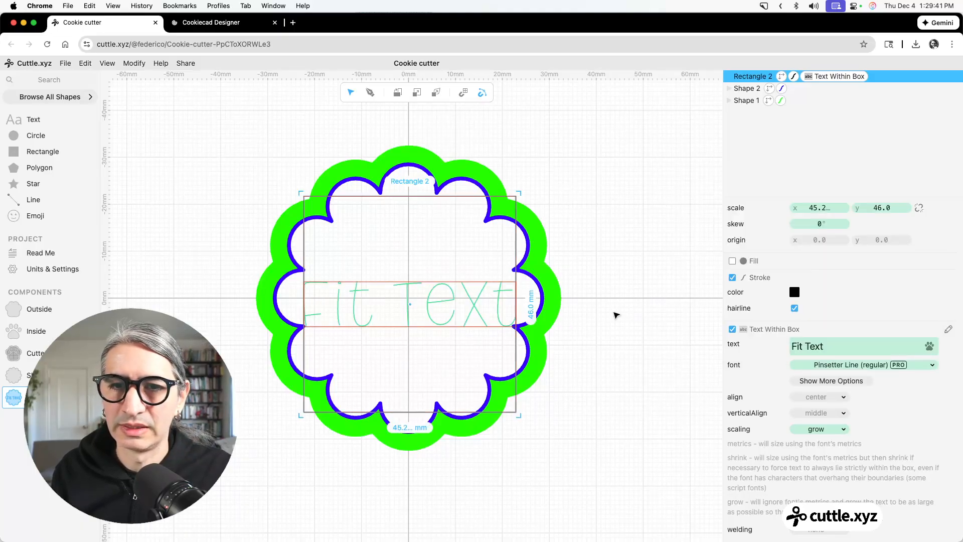
click(616, 314)
Replace the placeholder text with "one", "smart" and "cookie" on three separate lines.
click(415, 315)
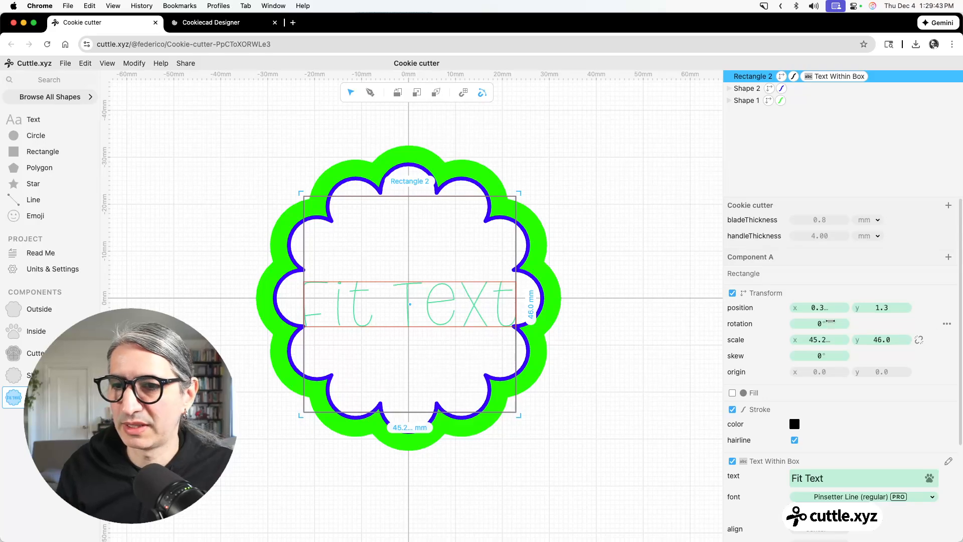
drag(868, 474, 766, 476)
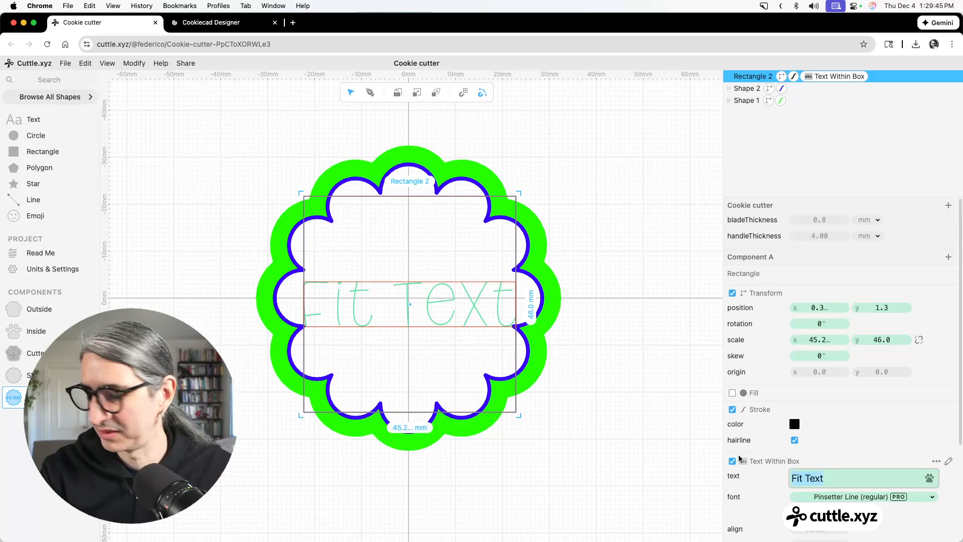
text(one)
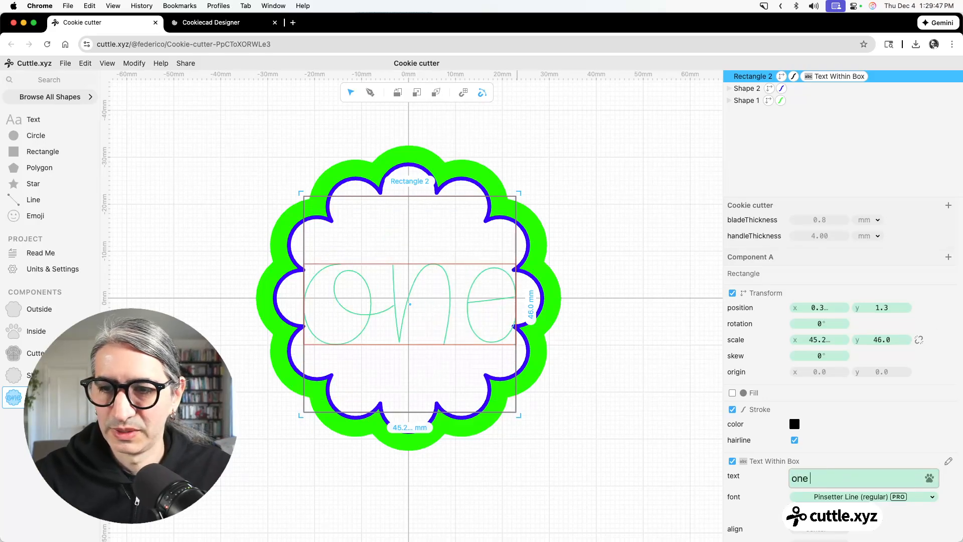
key(Return)
text(smar)
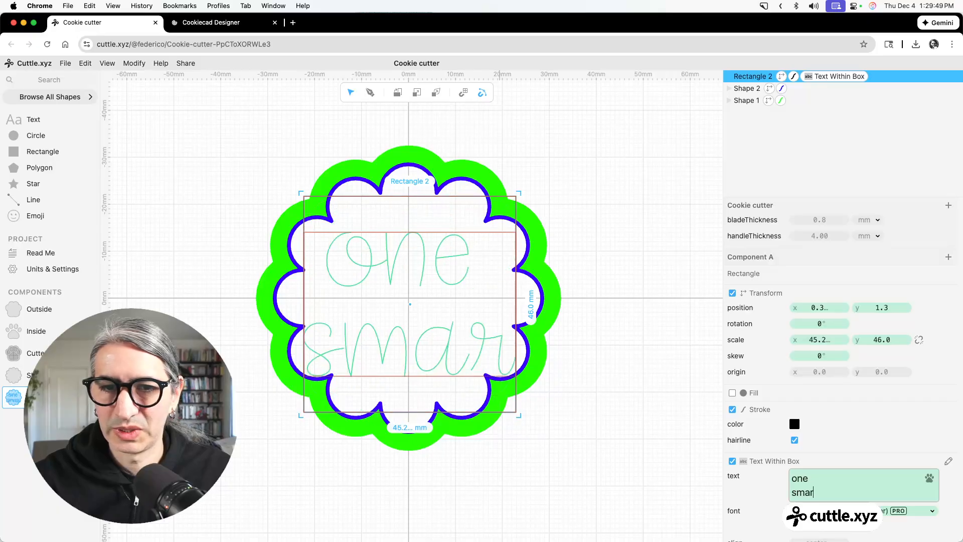
text(t)
key(Return)
text(cookie)
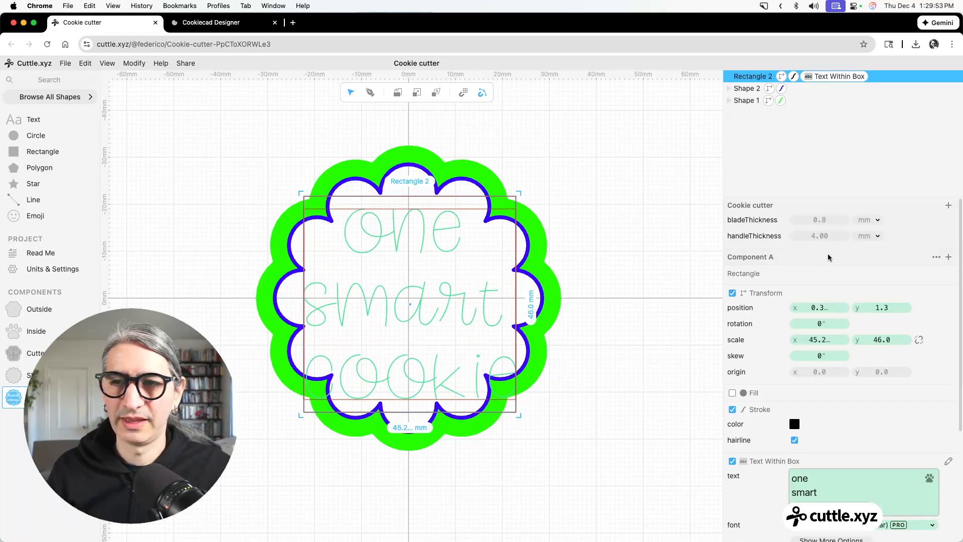
Set the three-line text's capitalization to uppercase in its additional font options.
scroll(831, 388, down, 5)
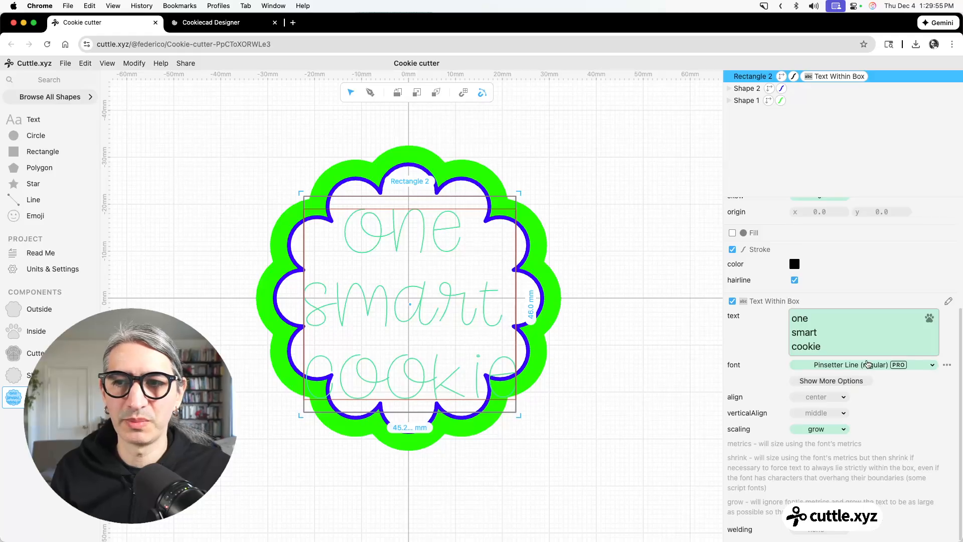
click(856, 380)
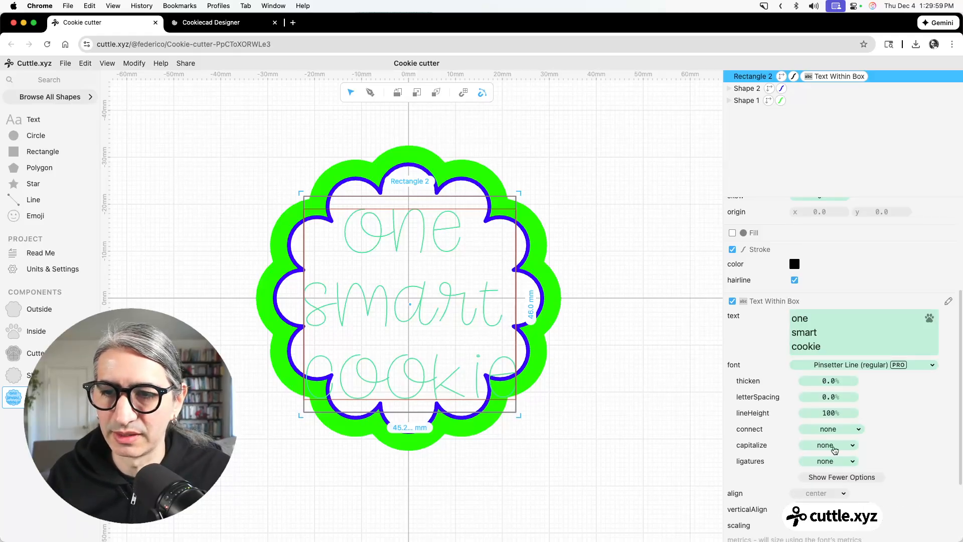
click(835, 450)
click(835, 429)
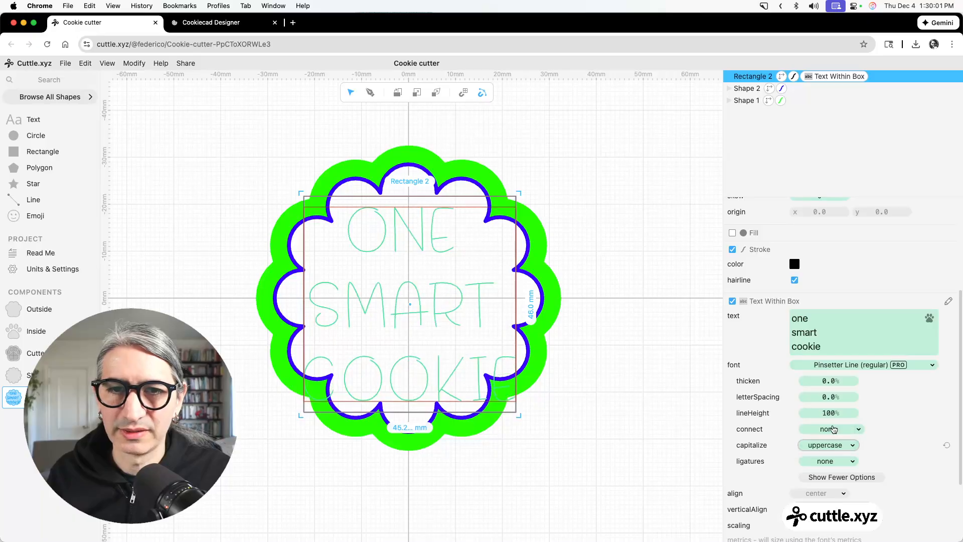
click(649, 424)
Reduce the text box's height to about 34.8 mm from both its upper and lower edges.
click(445, 303)
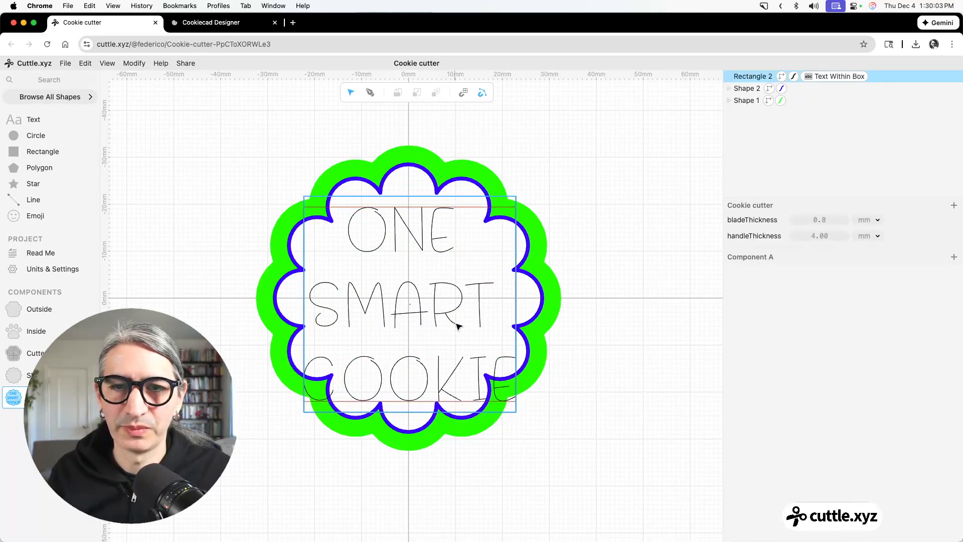
drag(410, 399, 409, 378)
drag(425, 192, 426, 211)
click(665, 278)
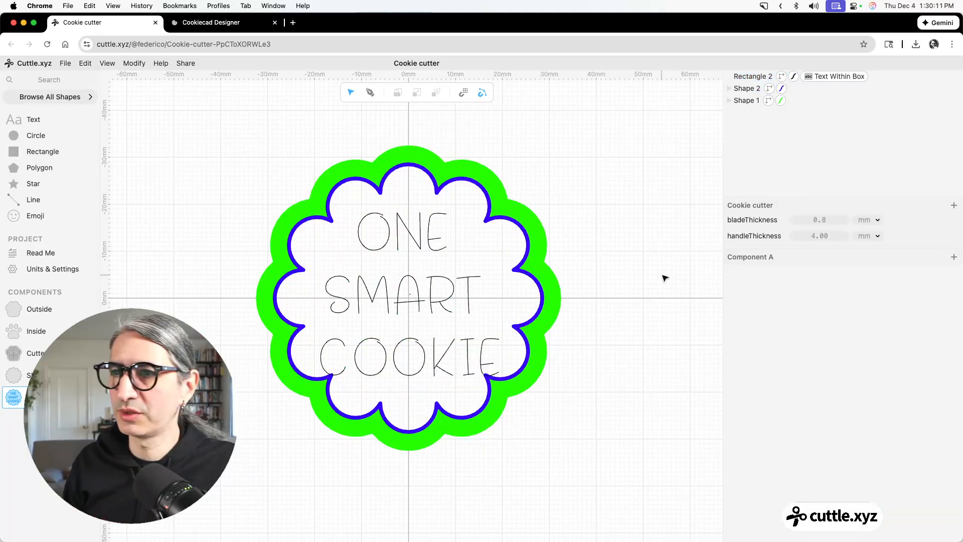
Give the text a magenta, non-hairline stroke of width bladeThickness.
click(456, 294)
click(794, 425)
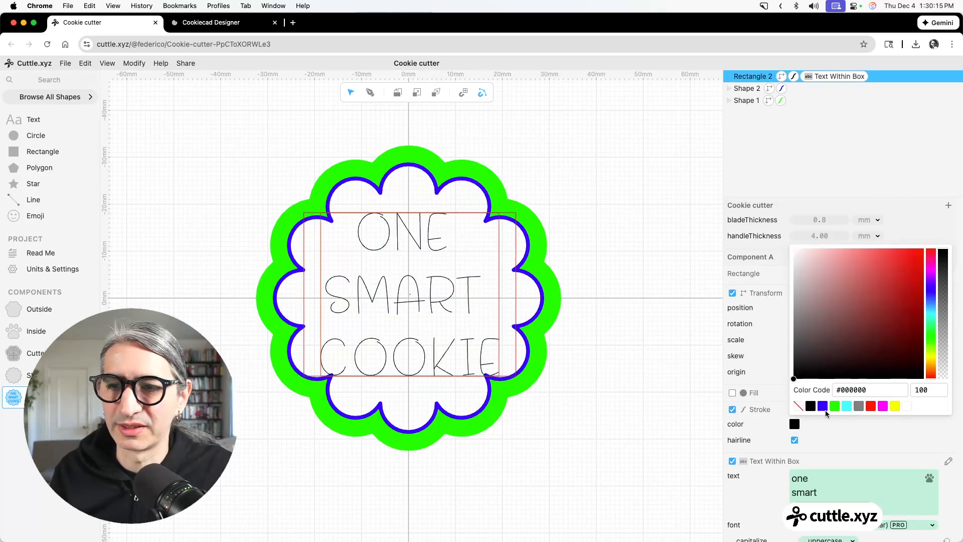
click(882, 411)
click(512, 344)
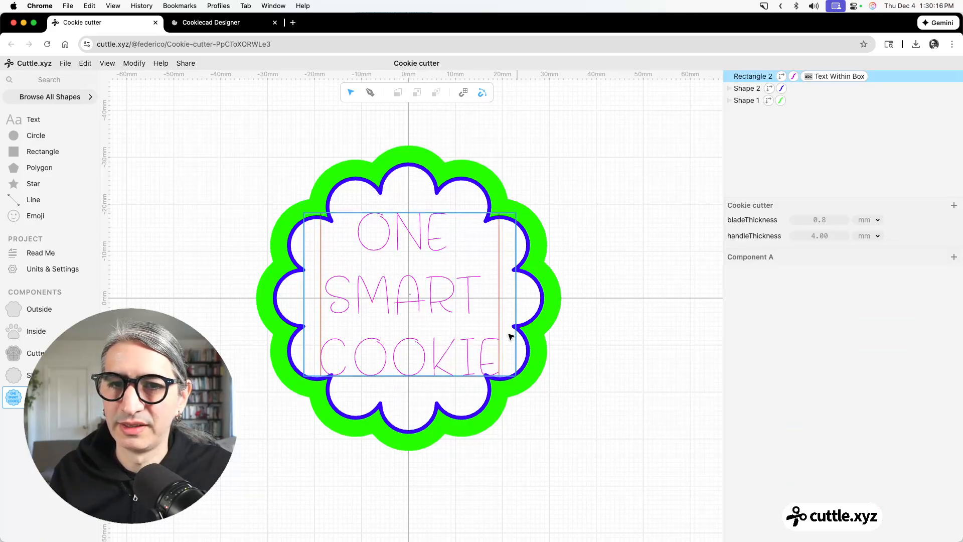
click(470, 302)
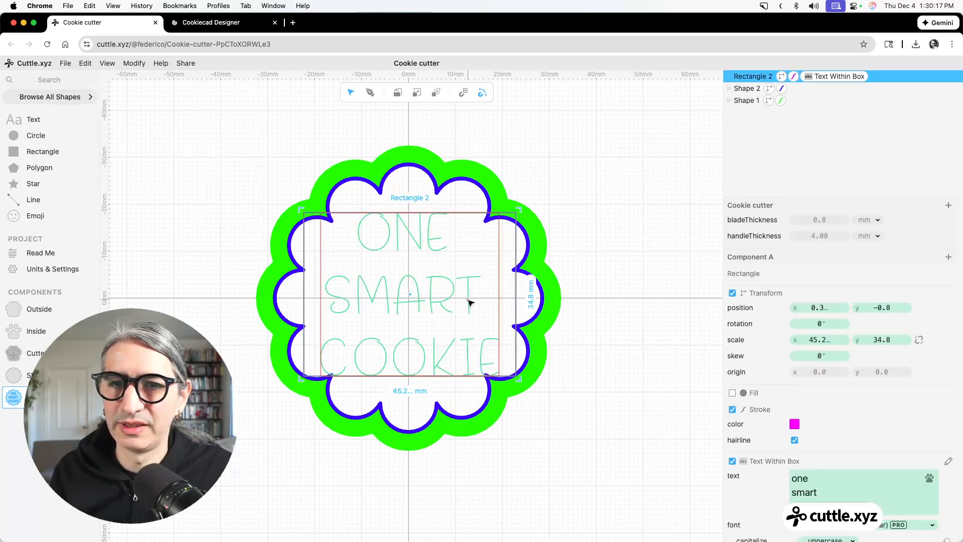
click(794, 440)
click(820, 456)
text(bl)
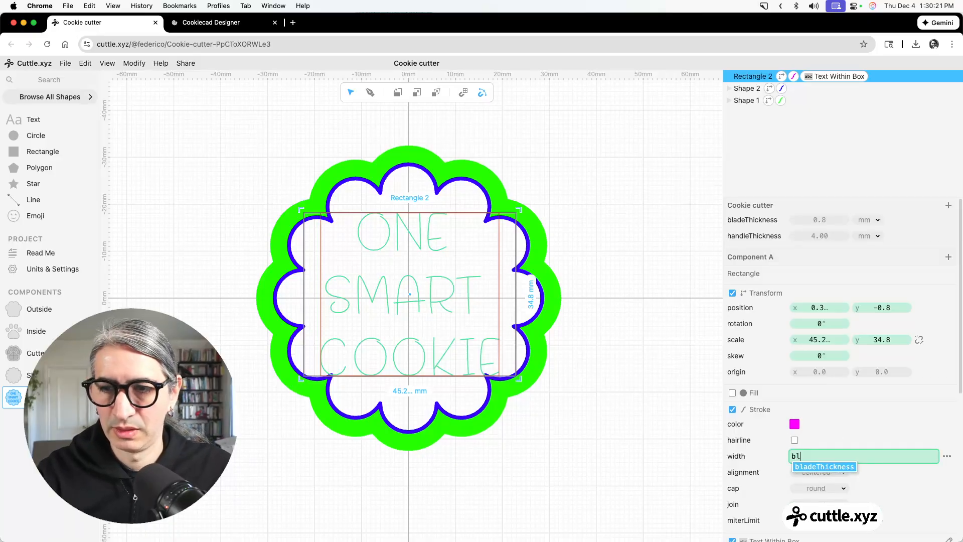
key(Return)
click(586, 273)
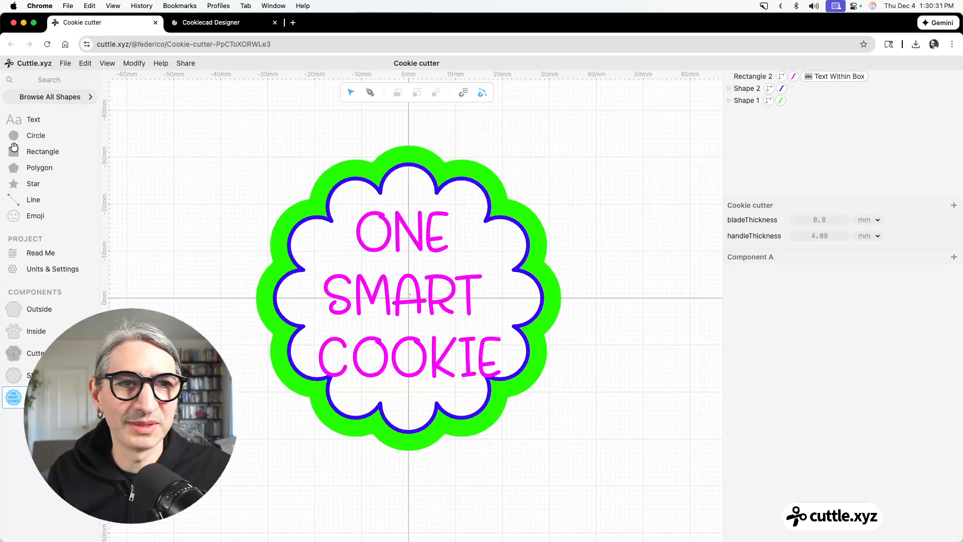
Place a circle centered on the origin and give it a green fill.
drag(14, 136, 408, 299)
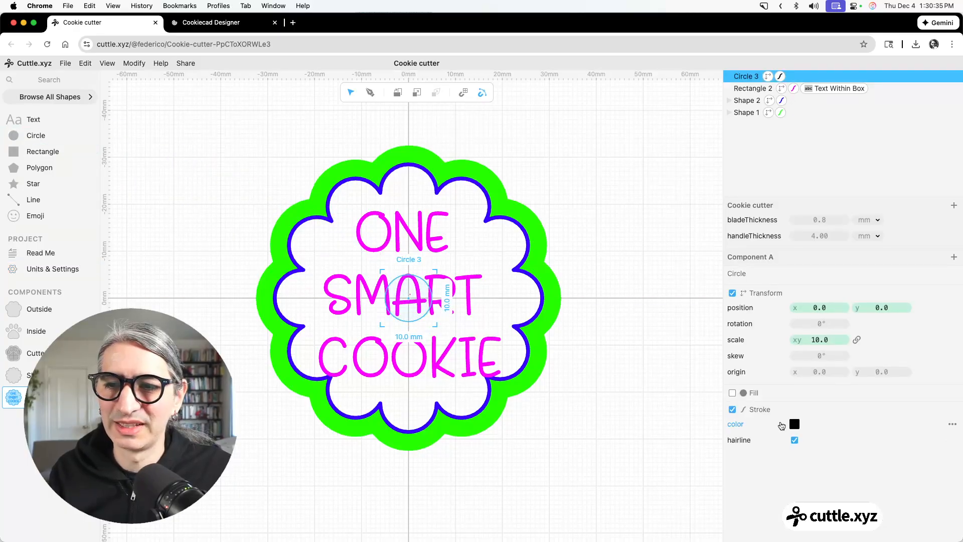
click(733, 394)
click(794, 424)
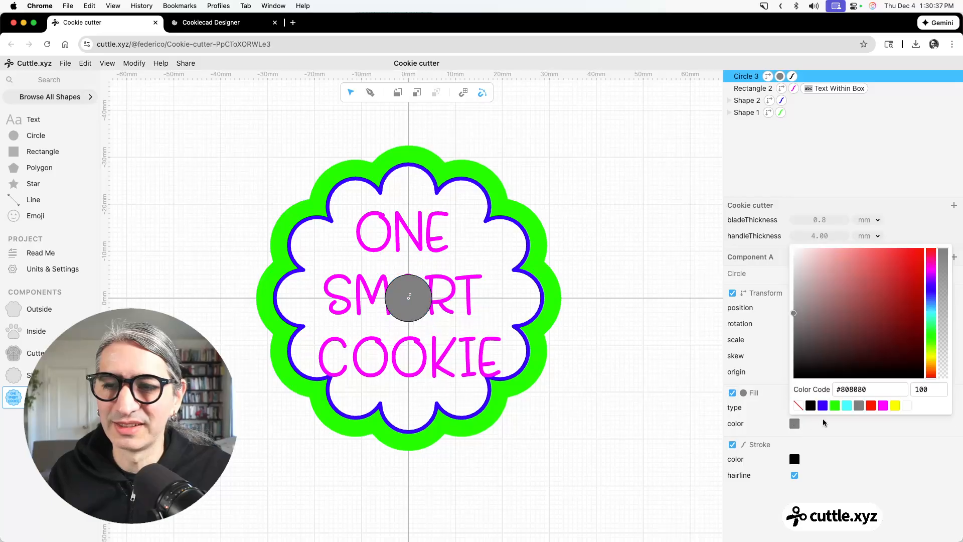
click(836, 411)
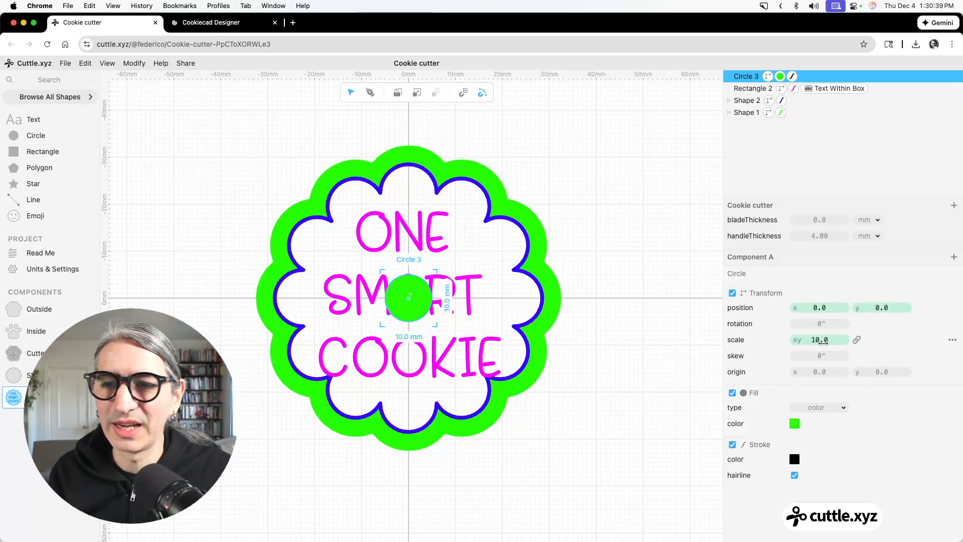
Enlarge the green circle to a uniform scale of 57 mm.
drag(823, 341, 894, 342)
drag(811, 339, 866, 339)
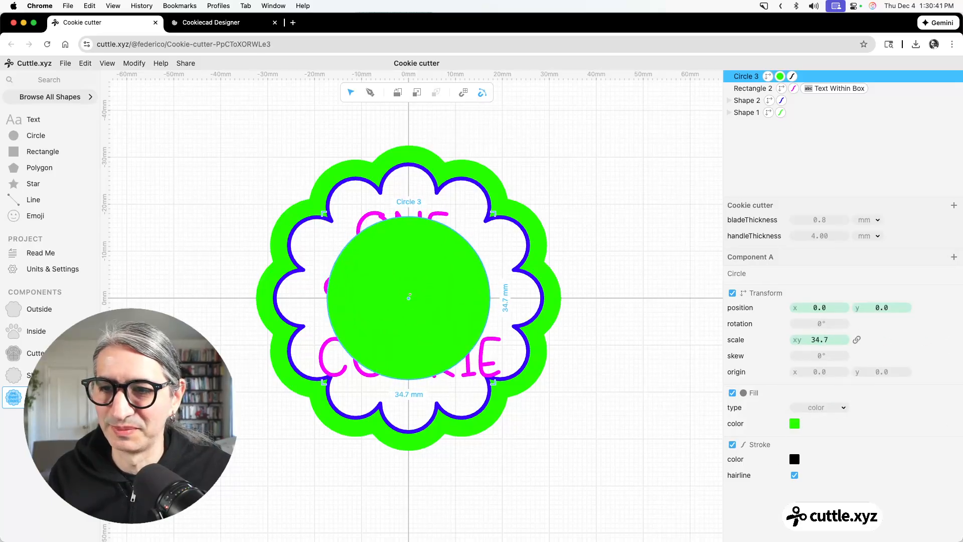
drag(806, 339, 901, 335)
drag(821, 335, 894, 337)
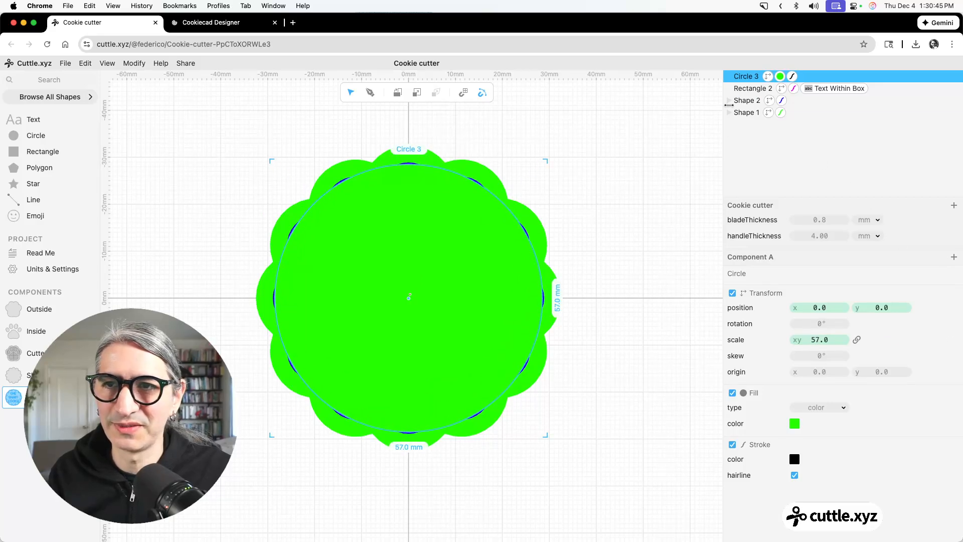
Move the green circle between the blue and green Shape instances in the layer order and turn off its stroke.
drag(747, 76, 747, 105)
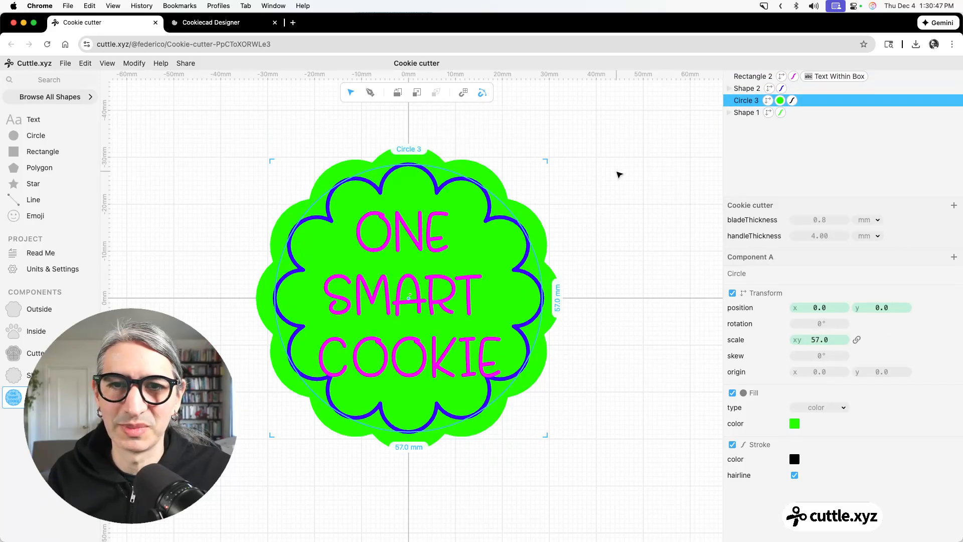
click(619, 175)
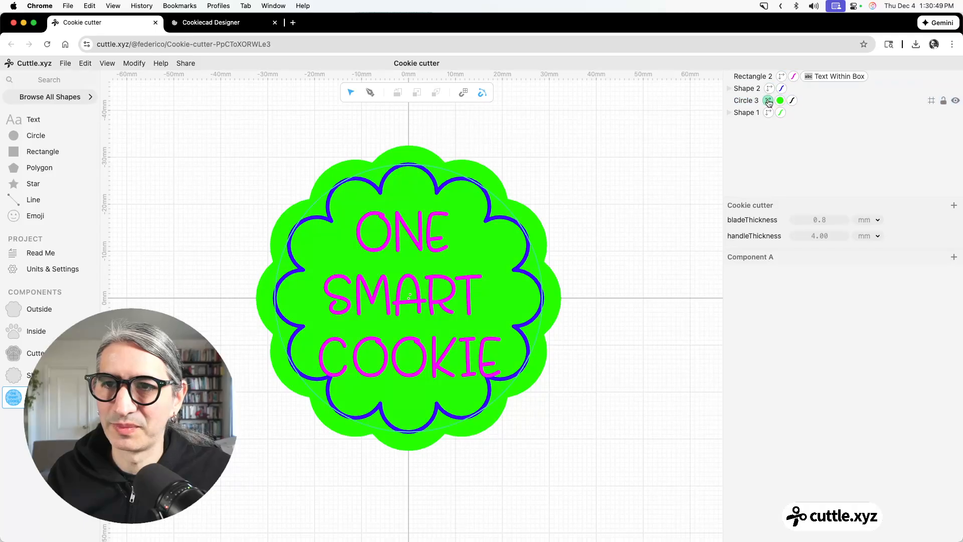
click(793, 100)
click(732, 273)
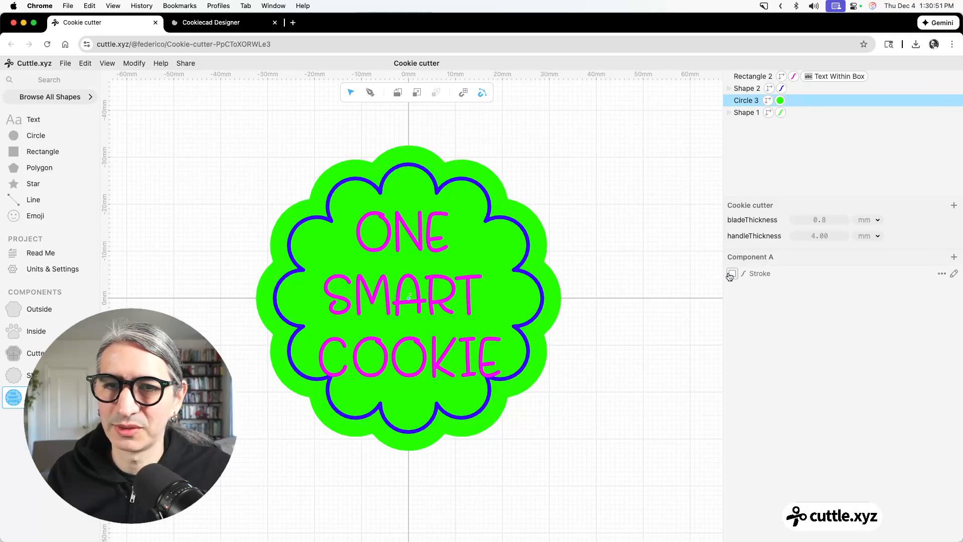
Nudge the magenta text up to y position -1.6 mm inside the blue scalloped outline.
click(669, 258)
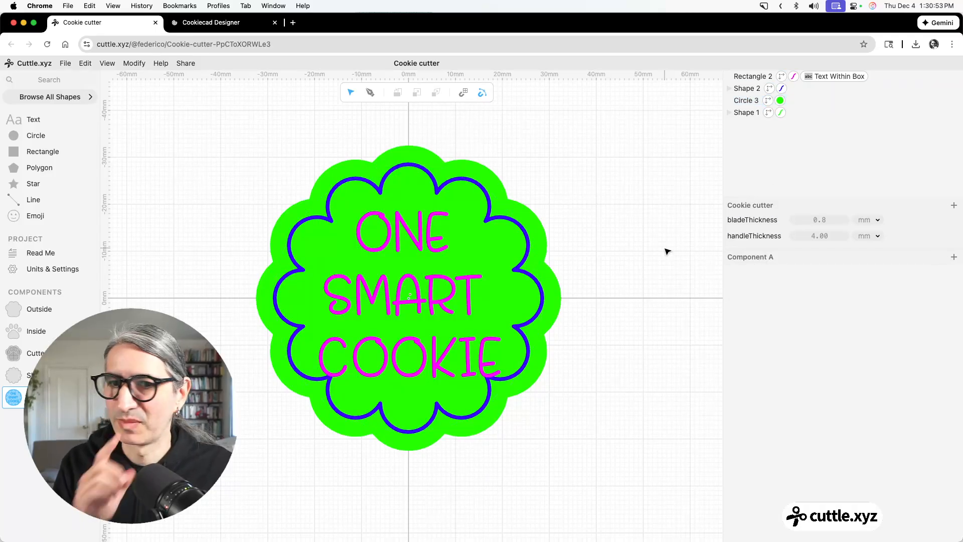
click(746, 100)
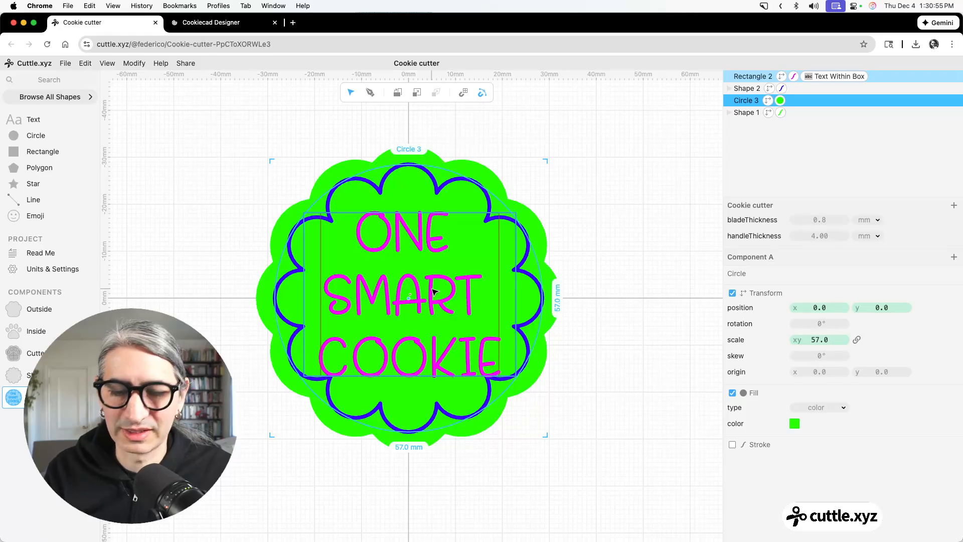
key(Up)
key(Up)
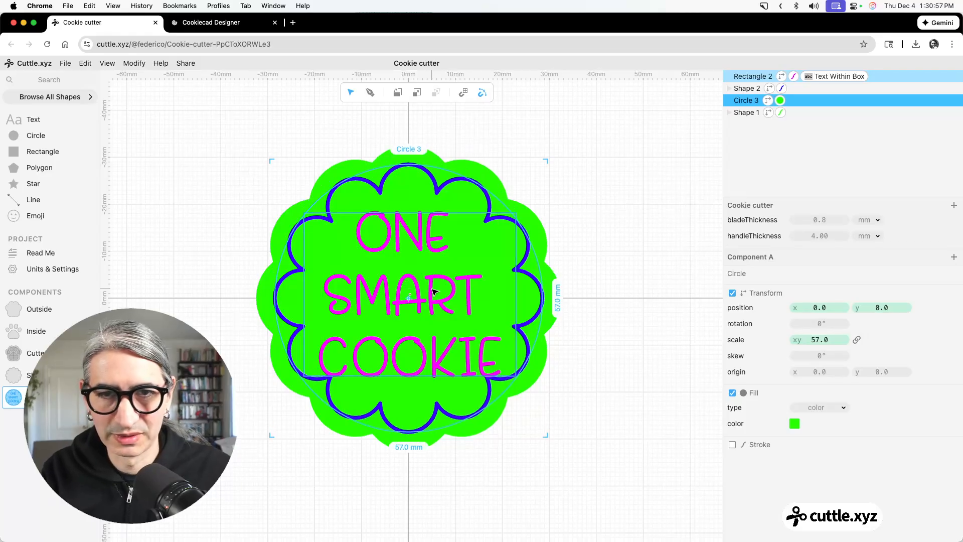
click(449, 304)
key(Up)
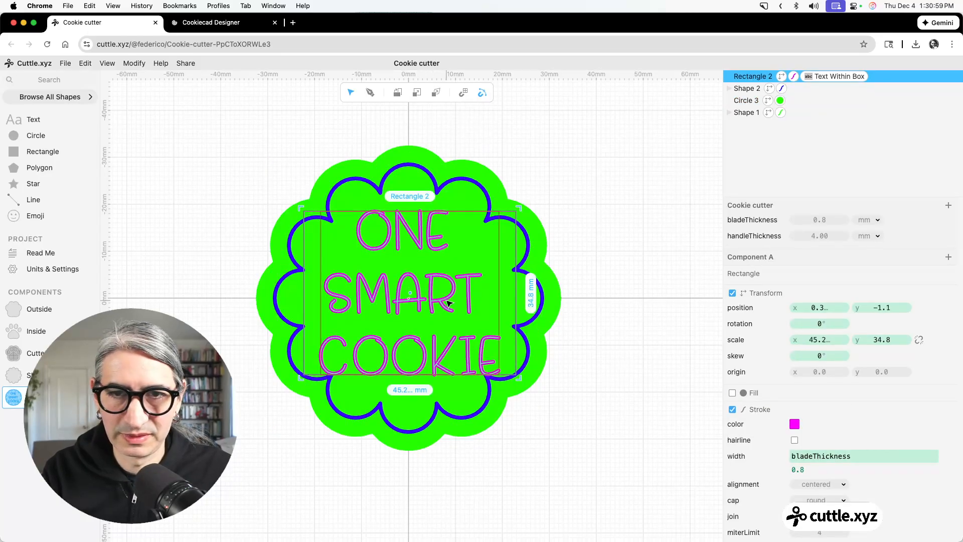
Check the layer stacking in the 3D export preview and move the text rectangle below the blue Shape instance in the layer order.
click(71, 62)
click(121, 159)
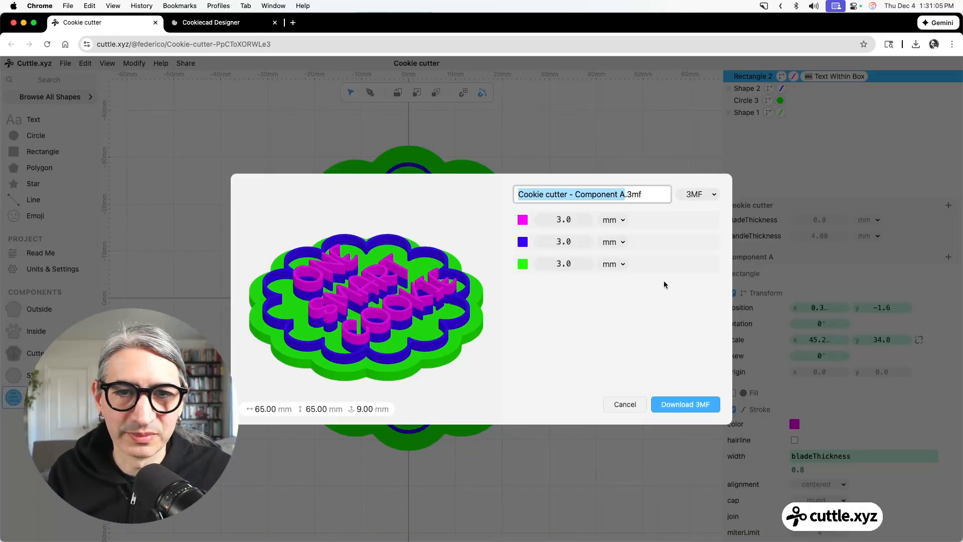
click(640, 409)
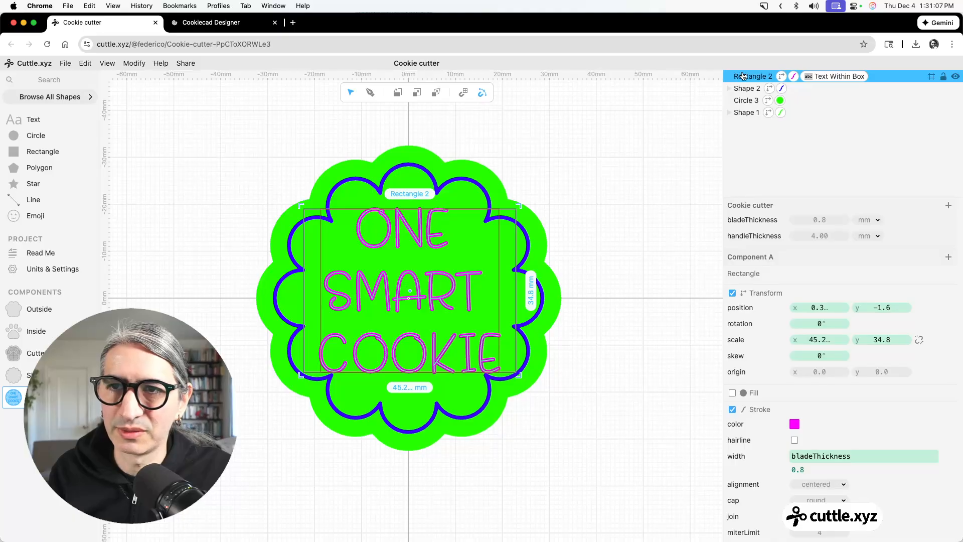
drag(743, 76, 745, 89)
key(Escape)
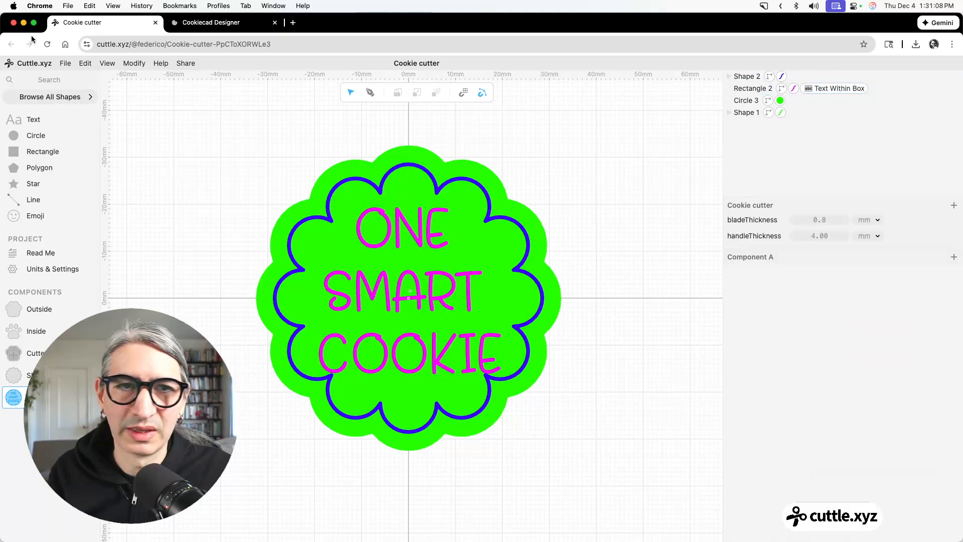
Preview the 3MF export with the blue layer at 10 mm and the magenta layer at 5.8 mm, without downloading it.
click(66, 63)
click(122, 162)
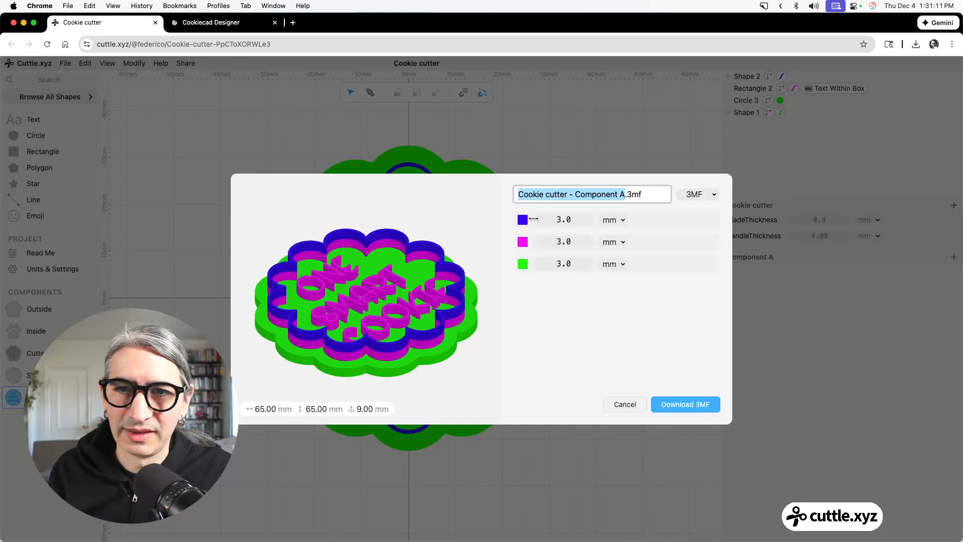
drag(560, 219, 611, 242)
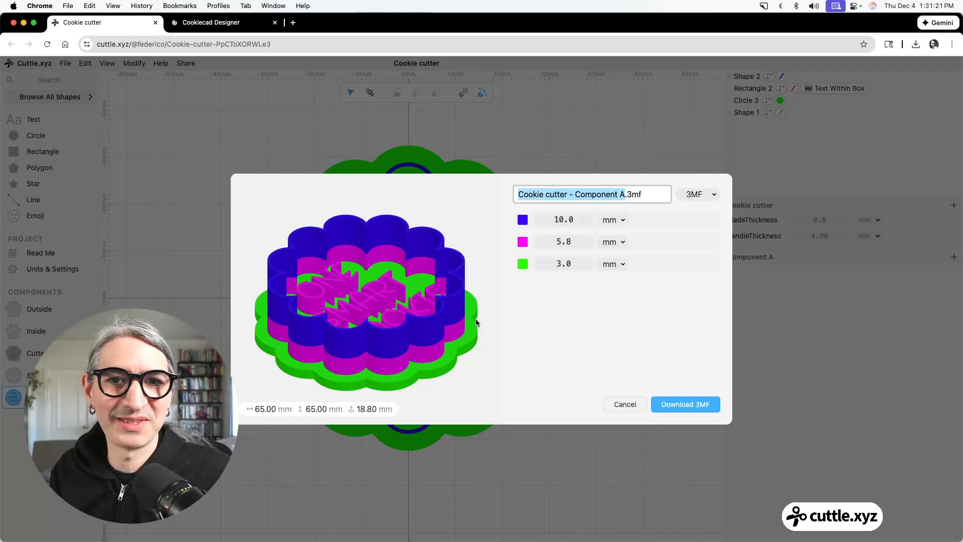
click(625, 405)
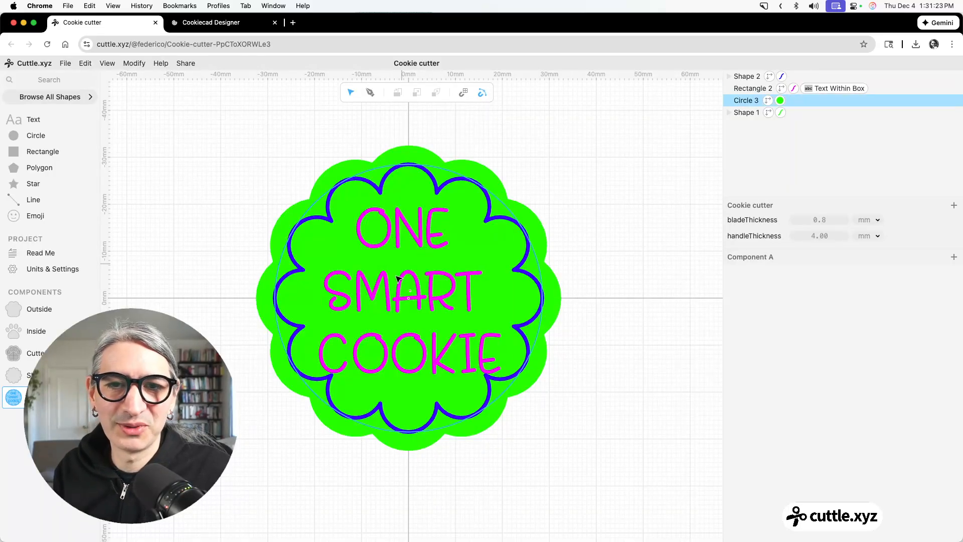
Flip the "ONE SMART COOKIE" text horizontally so it reads mirrored for stamping, and clear the selection.
click(415, 283)
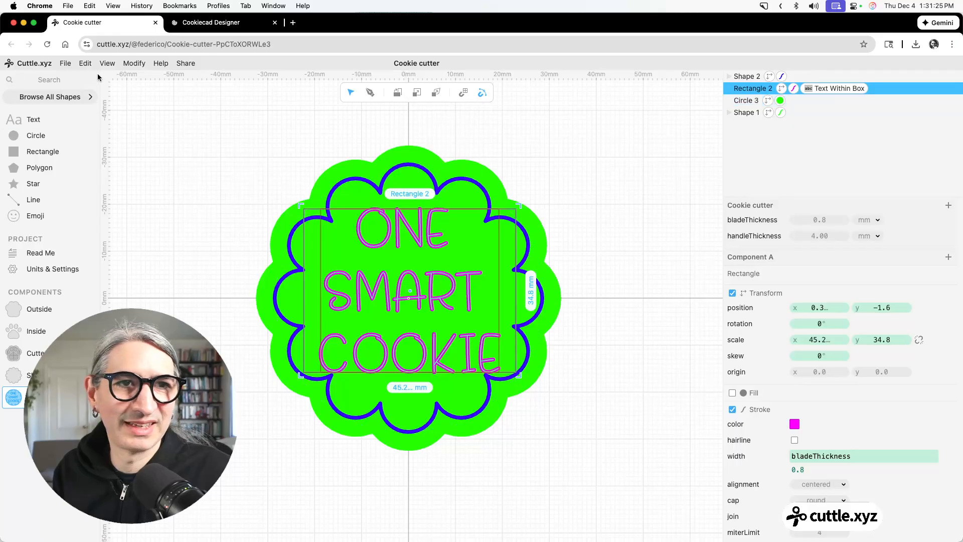
click(84, 64)
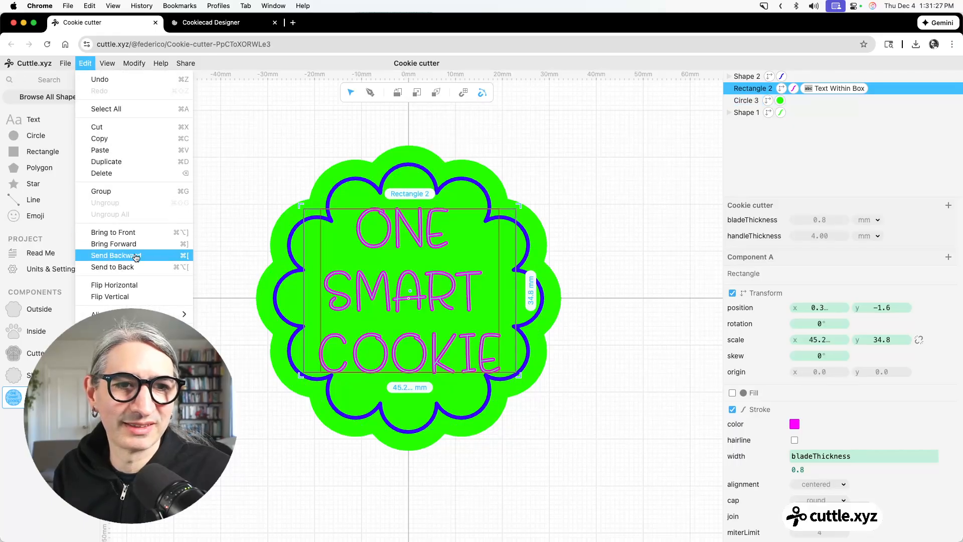
click(129, 287)
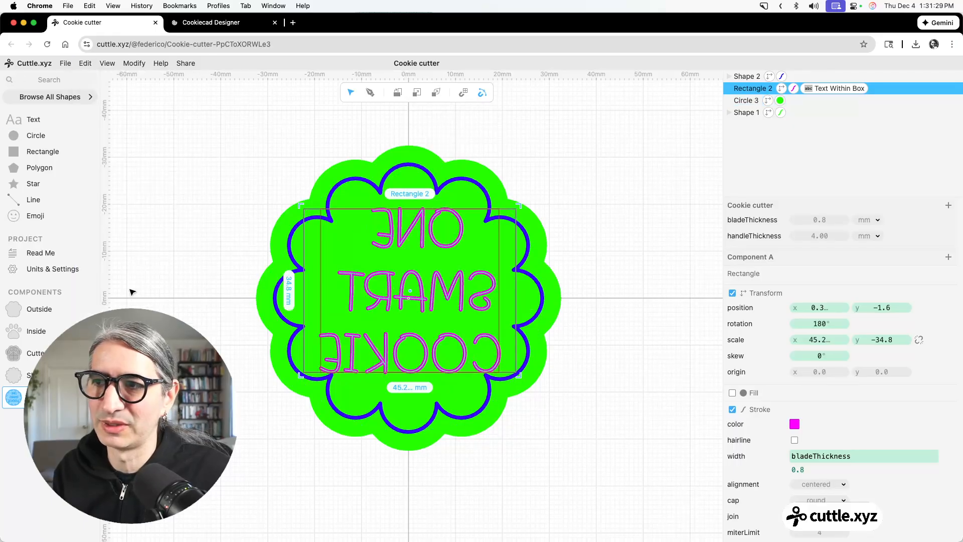
click(612, 170)
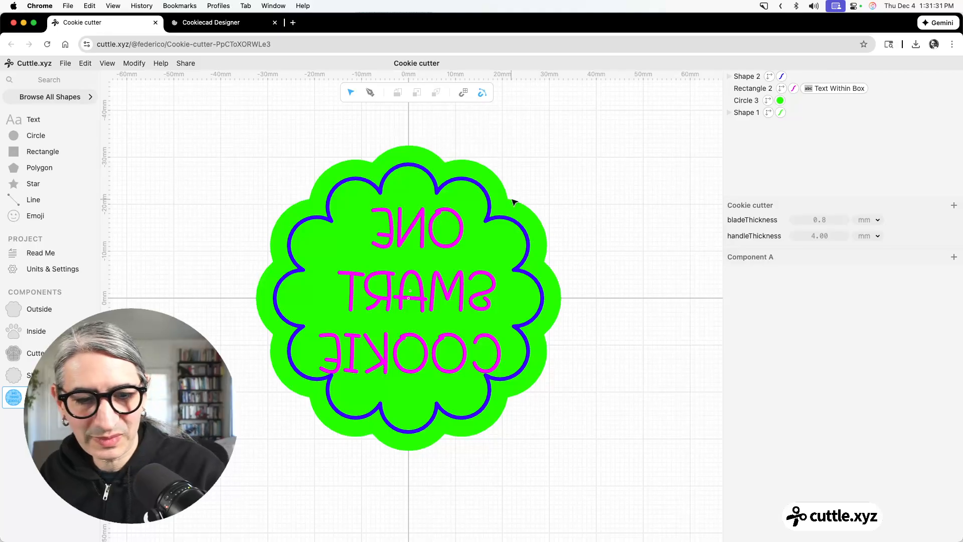